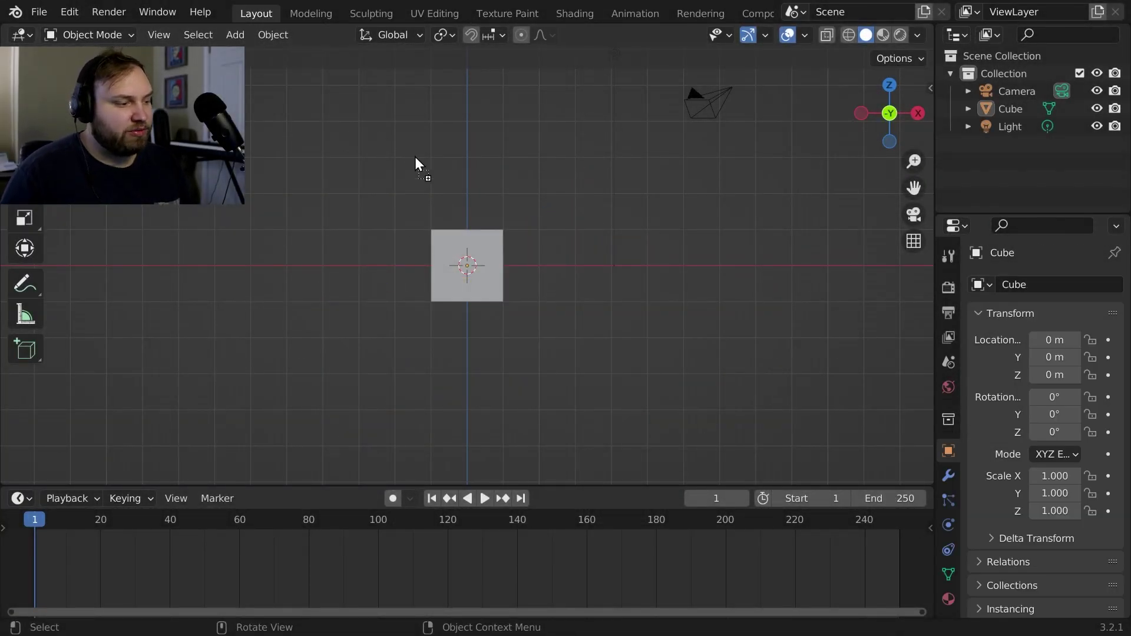
# Bring in the fisherman concept art as a reference image, clear its location and move it back along Y behind the cube
pyautogui.moveTo(294, 227); pyautogui.dragTo(352, 230)
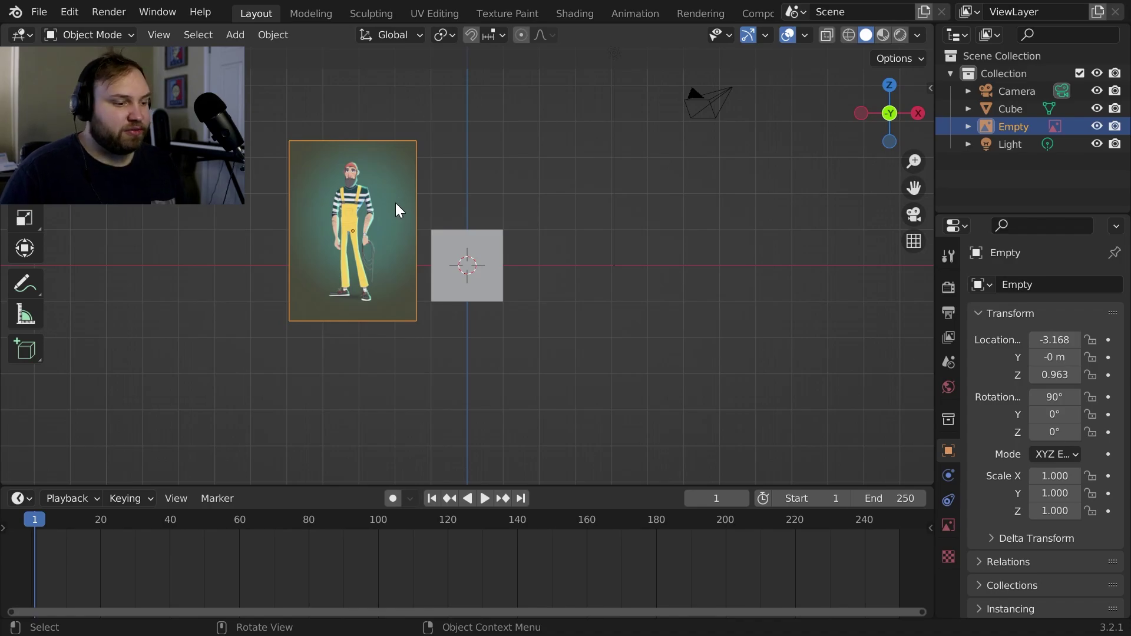
pyautogui.moveTo(573, 222); pyautogui.dragTo(561, 306, button='middle')
pyautogui.hotkey('alt', 'g')
pyautogui.press('g')
pyautogui.press('y')
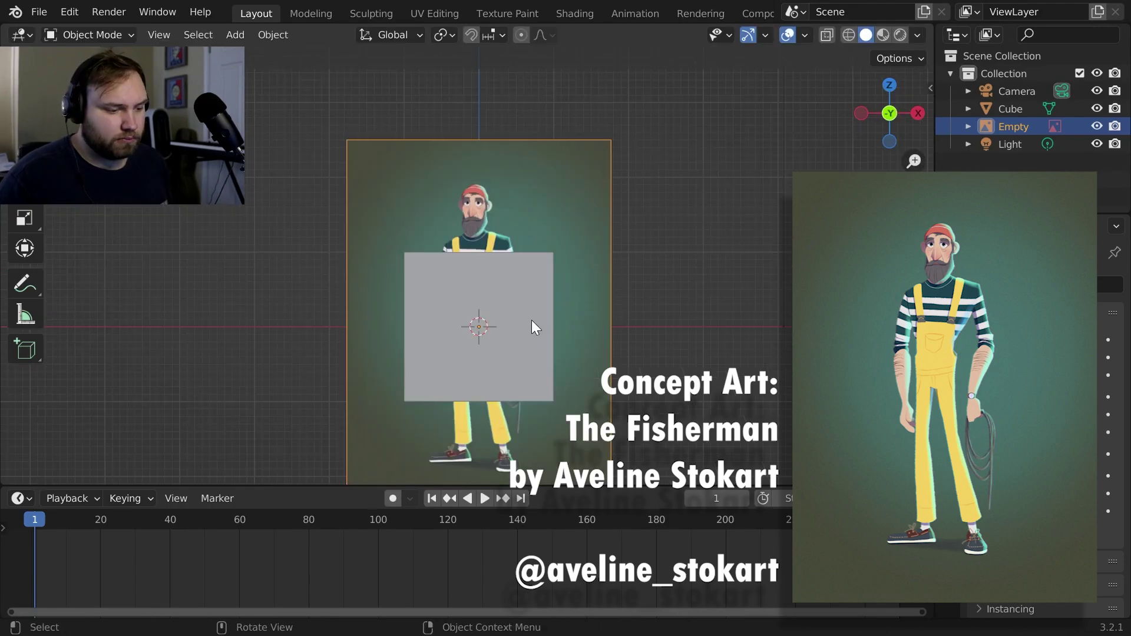
# Move the reference image to the side so the fisherman stands beside the cube
pyautogui.click(529, 320)
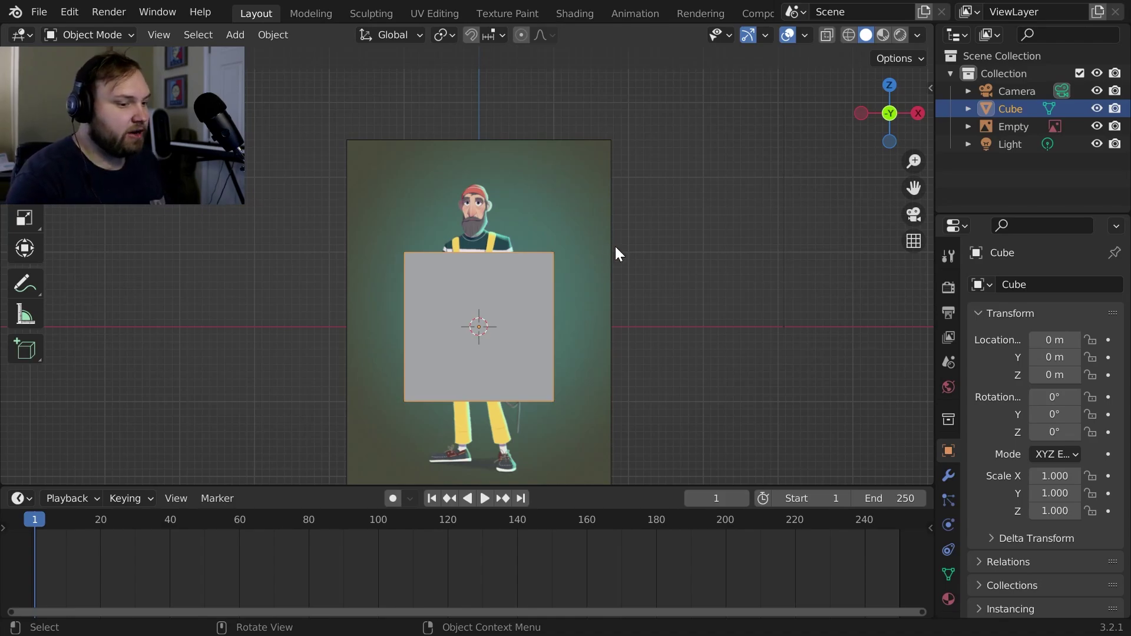
pyautogui.click(597, 275)
pyautogui.press('g')
pyautogui.click(780, 232)
pyautogui.scroll(2, 777, 277)
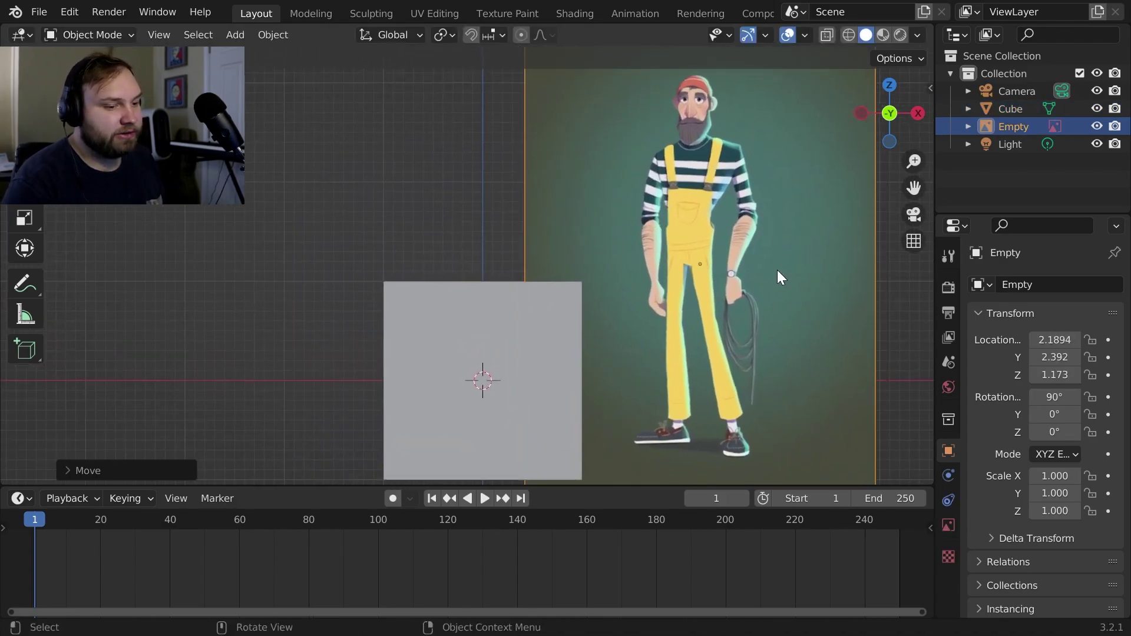
# Raise the cube 1 m along Z onto the ground line and shift the reference image farther away from it
pyautogui.click(554, 339)
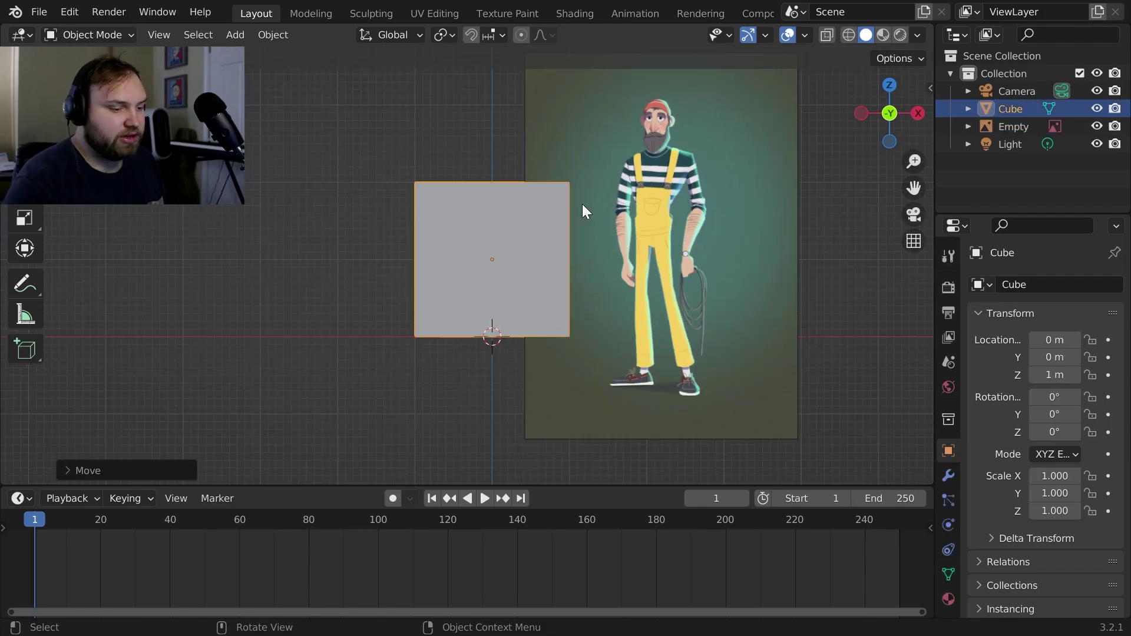
pyautogui.keyDown('shift'); pyautogui.moveTo(677, 230); pyautogui.dragTo(649, 276, button='middle'); pyautogui.keyUp('shift')
pyautogui.keyDown('ctrl'); pyautogui.moveTo(600, 316); pyautogui.dragTo(613, 282, button='middle'); pyautogui.keyUp('ctrl')
pyautogui.keyDown('shift'); pyautogui.moveTo(614, 308); pyautogui.dragTo(631, 283, button='middle'); pyautogui.keyUp('shift')
pyautogui.click(674, 266)
pyautogui.press('g')
pyautogui.click(742, 224)
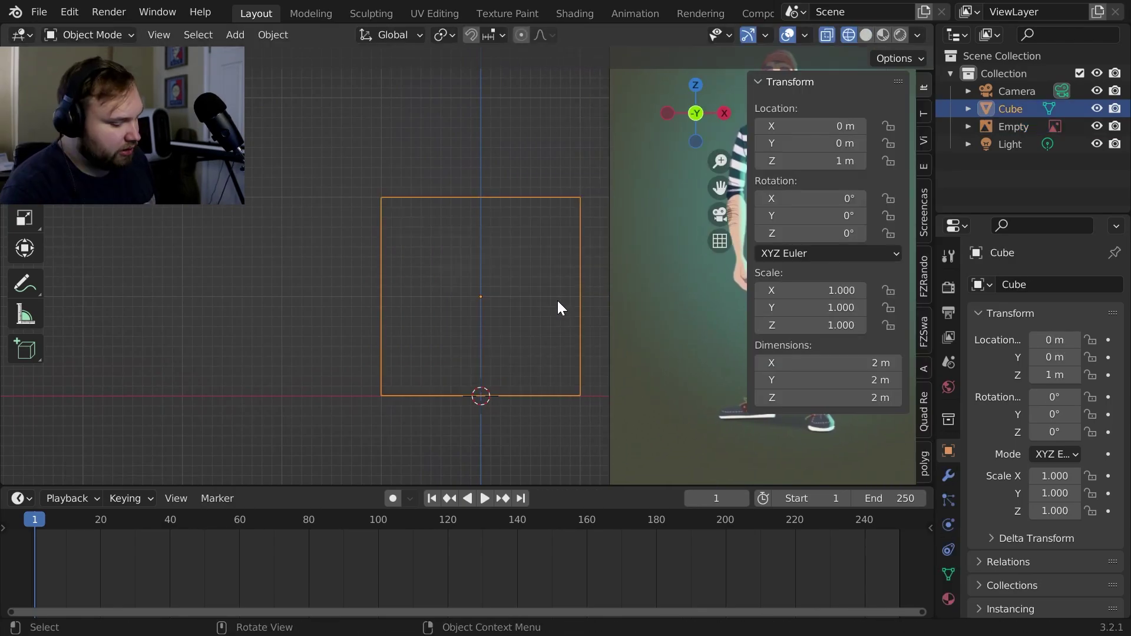
# Apply the cube's location and set its top vertices' Z height to 1.8 m in Edit Mode
pyautogui.hotkey('ctrl', 'a')
pyautogui.click(560, 293)
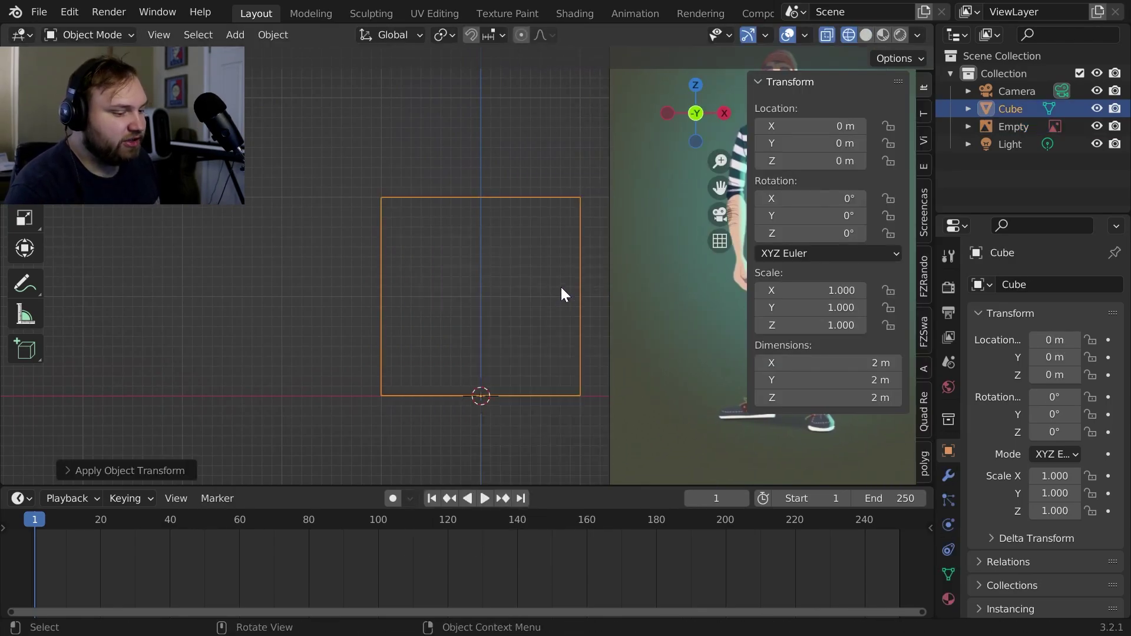
pyautogui.press('Tab')
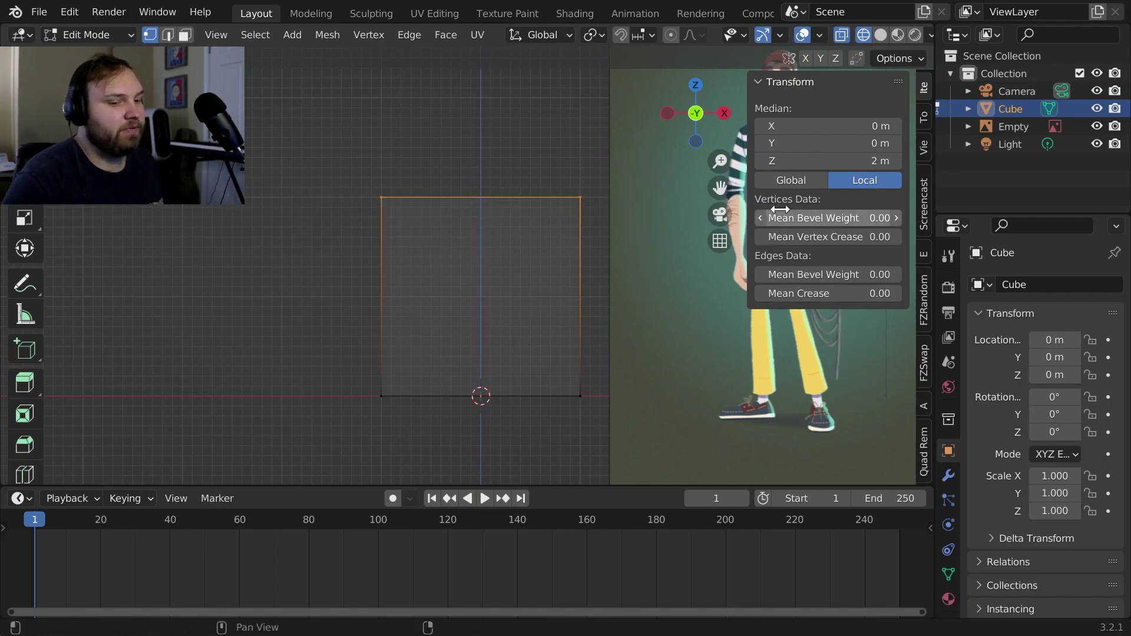
pyautogui.click(866, 165)
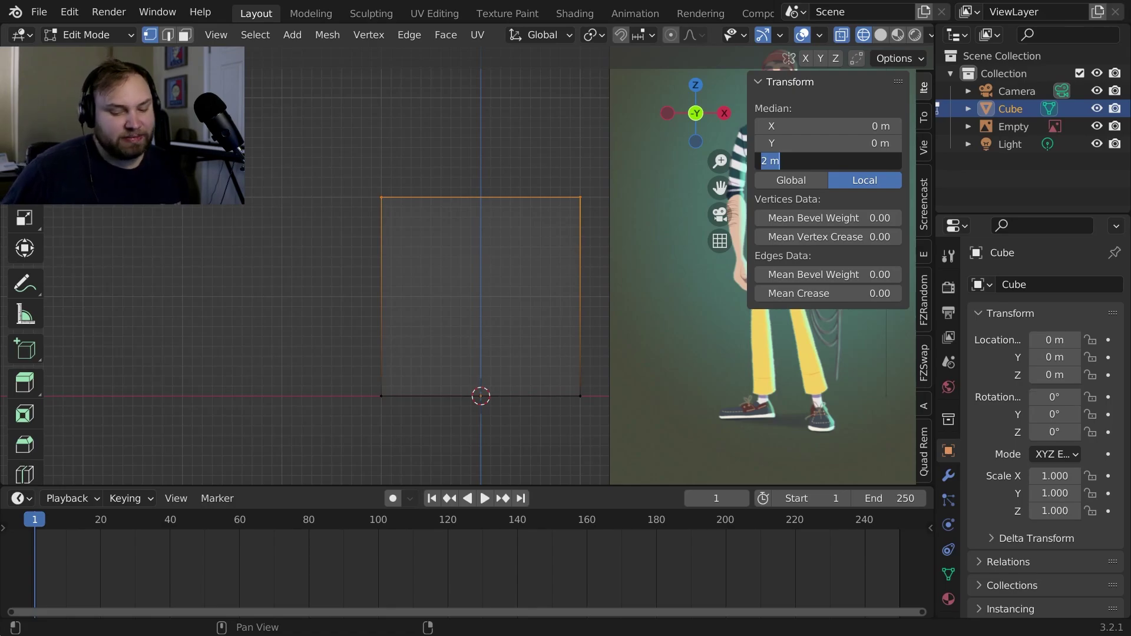
pyautogui.press('Return')
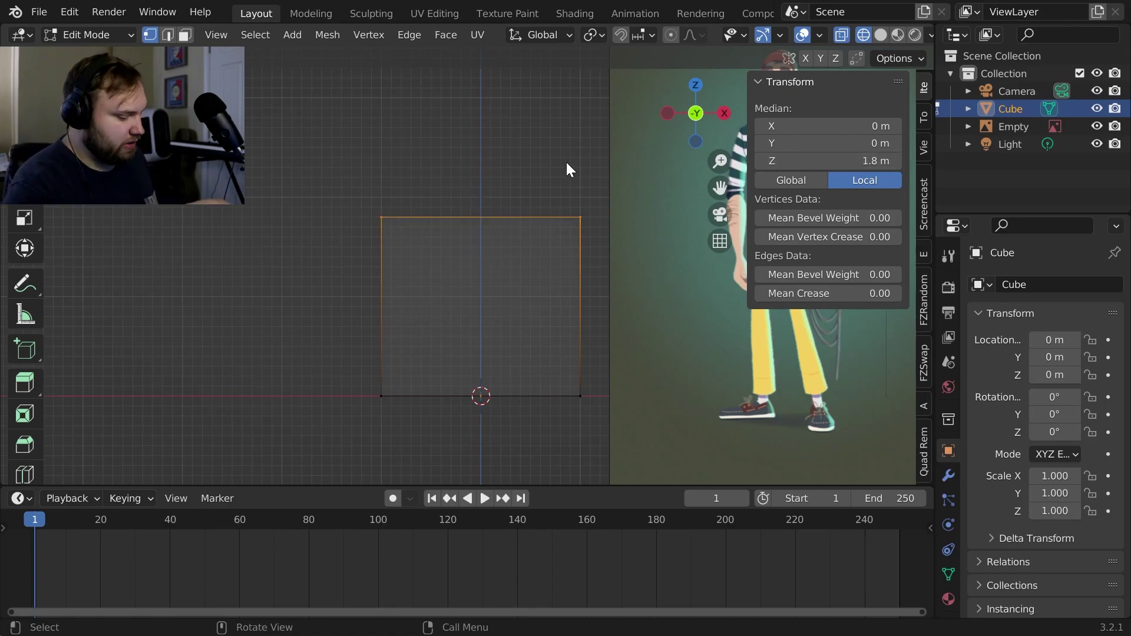
pyautogui.press('Tab')
# Move the reference image over the 1.8 m cube and scale it down to about 0.47
pyautogui.scroll(-2, 638, 155)
pyautogui.keyDown('shift'); pyautogui.moveTo(616, 192); pyautogui.dragTo(600, 178, button='middle'); pyautogui.keyUp('shift')
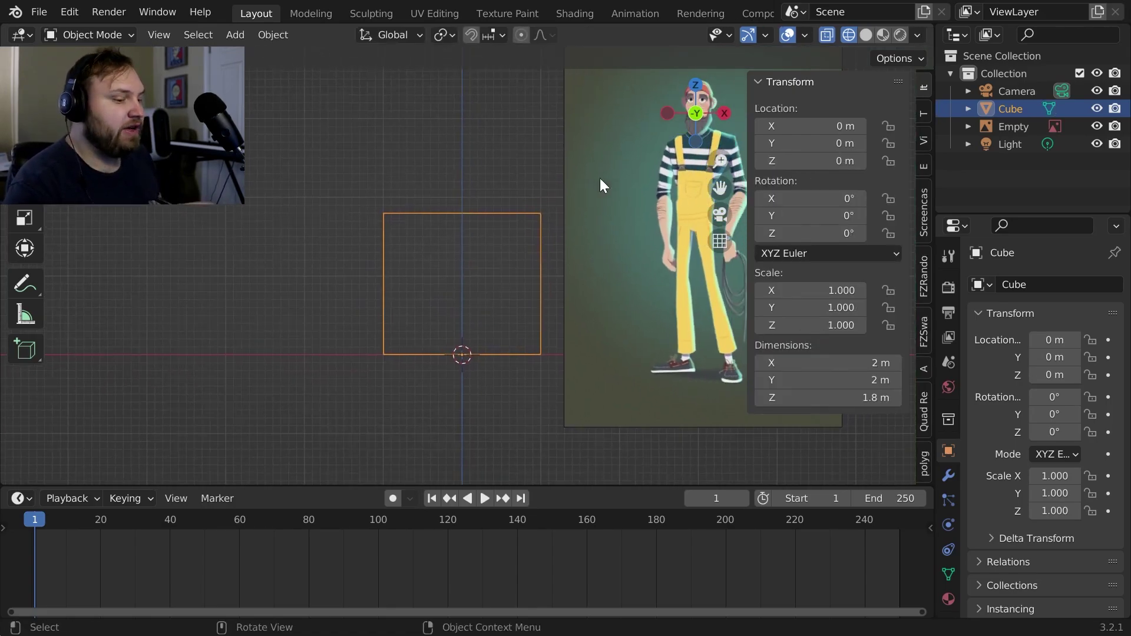
pyautogui.click(602, 177)
pyautogui.press('g')
pyautogui.click(425, 175)
pyautogui.press('s')
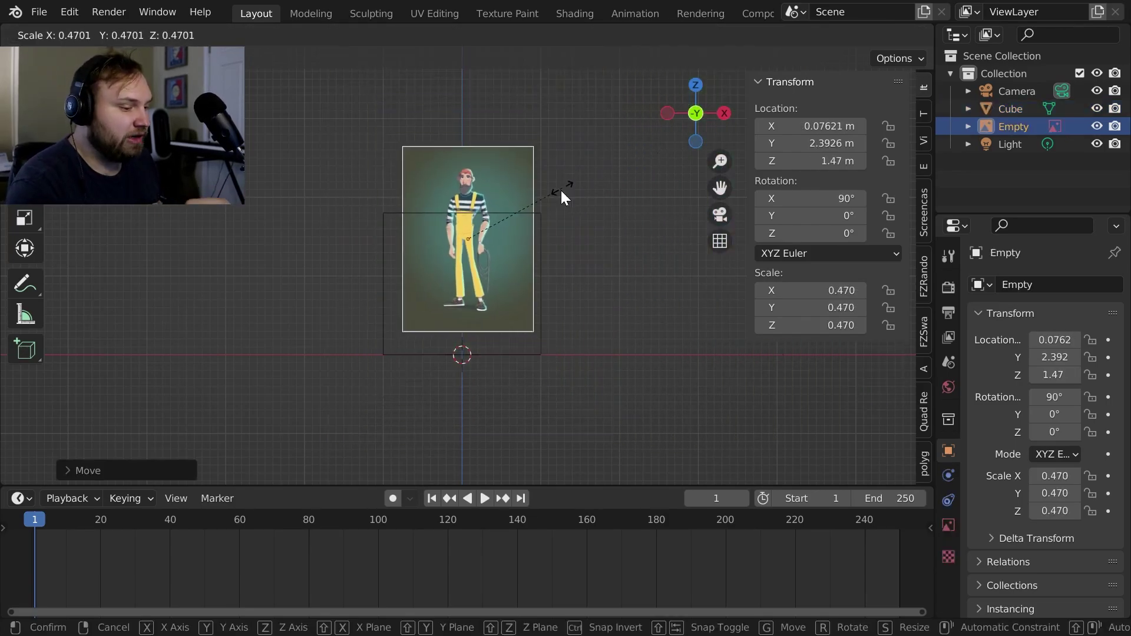
pyautogui.click(560, 191)
# Lower the reference image along Z to the ground line, then rescale and reposition it to match the fisherman to the guide cube
pyautogui.scroll(4, 570, 220)
pyautogui.press('g')
pyautogui.press('z')
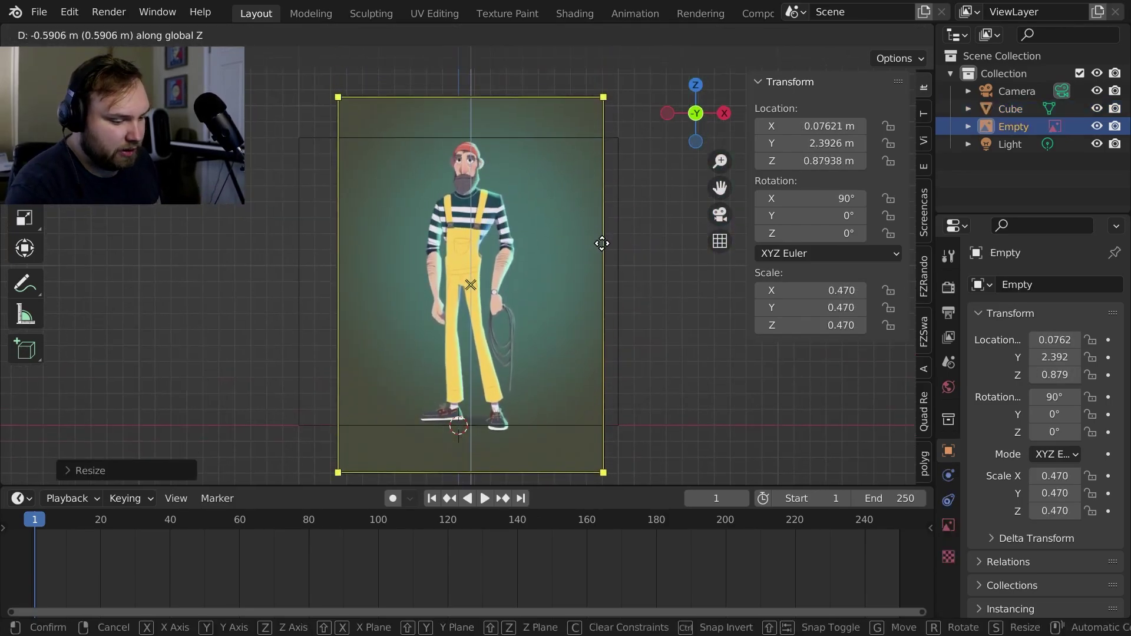
pyautogui.click(606, 233)
pyautogui.press('g')
pyautogui.press('s')
pyautogui.click(624, 207)
pyautogui.press('g')
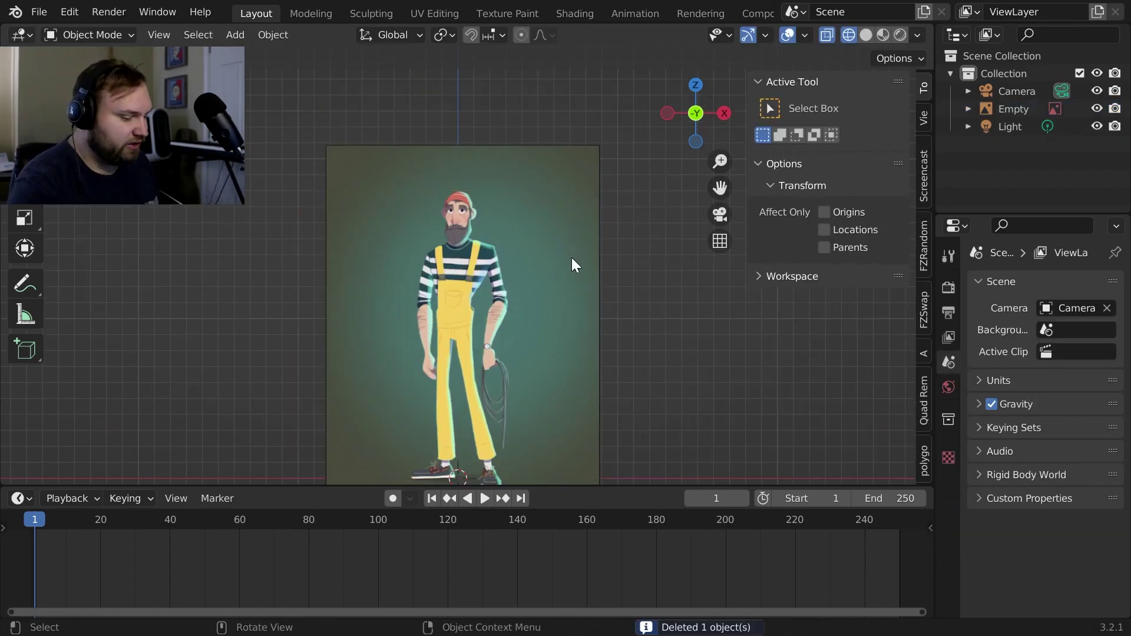
# Replace the guide cube with a new cube scaled to about 0.75 m in Edit Mode
pyautogui.hotkey('shift', 'a')
pyautogui.moveTo(571, 259)
pyautogui.click(661, 277)
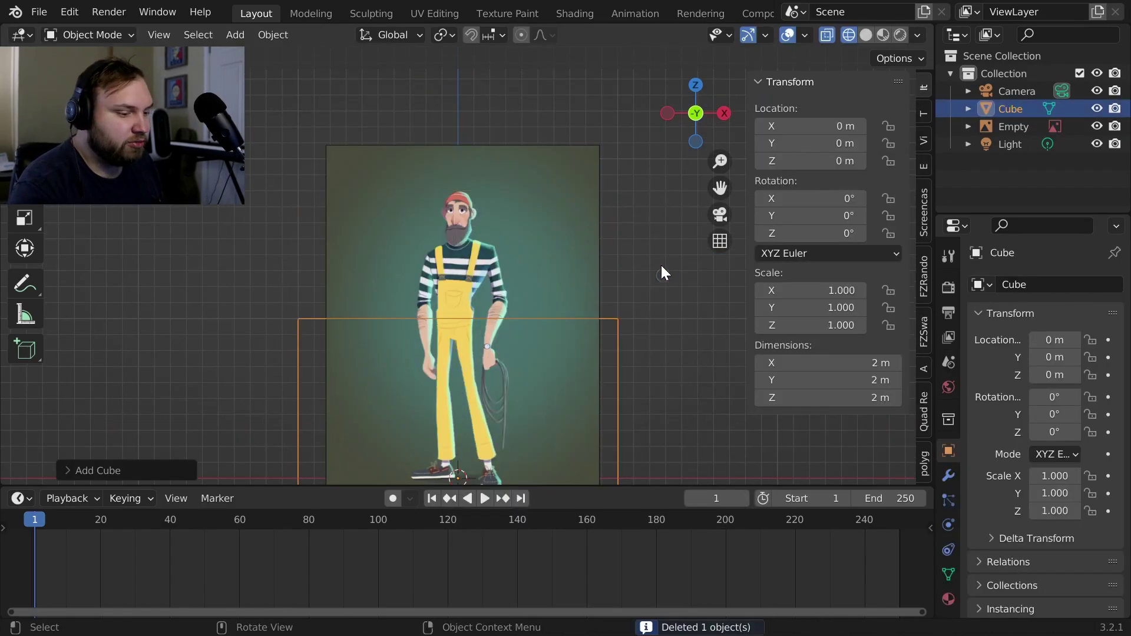
pyautogui.press('Tab')
pyautogui.press('s')
pyautogui.click(653, 358)
pyautogui.press('Tab')
pyautogui.keyDown('shift'); pyautogui.moveTo(618, 347); pyautogui.dragTo(627, 298, button='middle'); pyautogui.keyUp('shift')
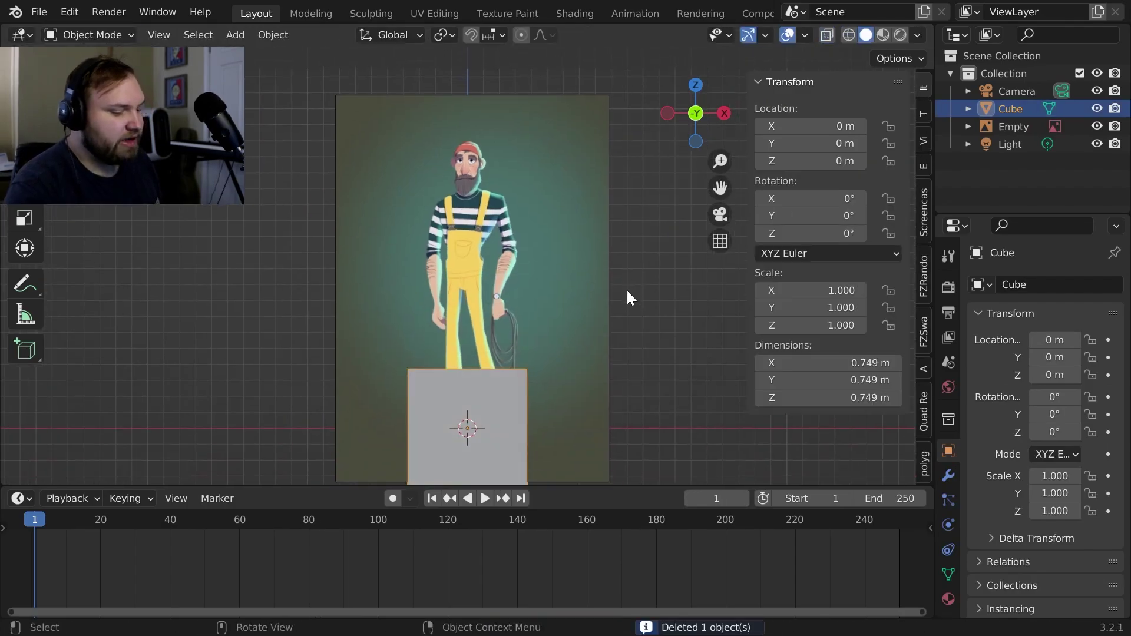
# Raise the new cube to a Z location of about 1.51 m, near the fisherman's beard
pyautogui.press('g')
pyautogui.press('z')
pyautogui.click(592, 249)
pyautogui.scroll(4, 585, 255)
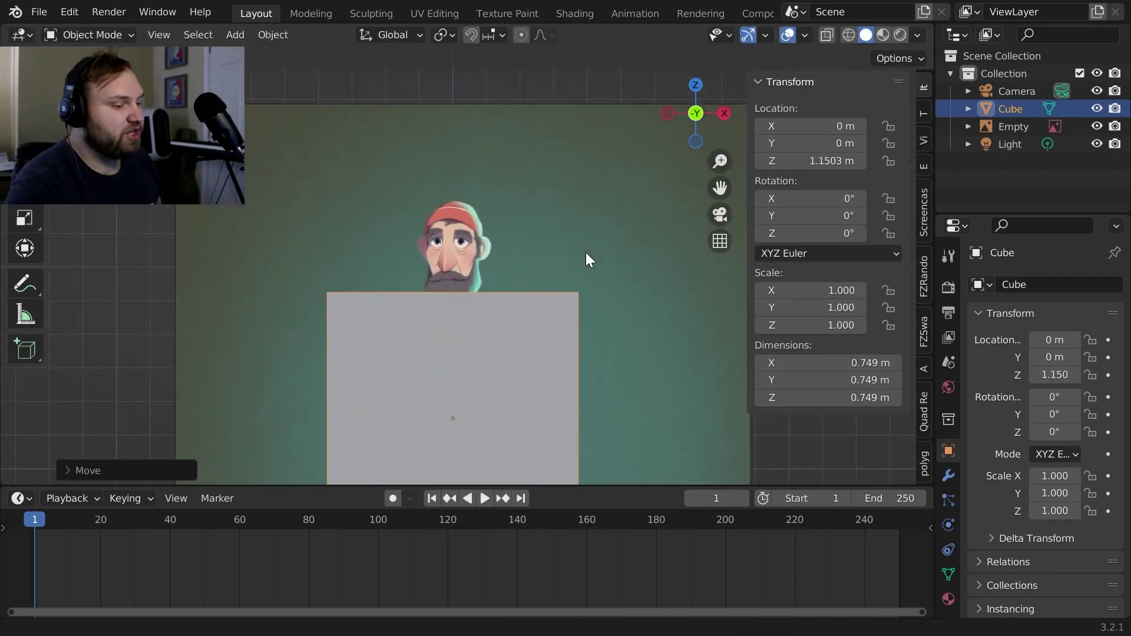
pyautogui.press('g')
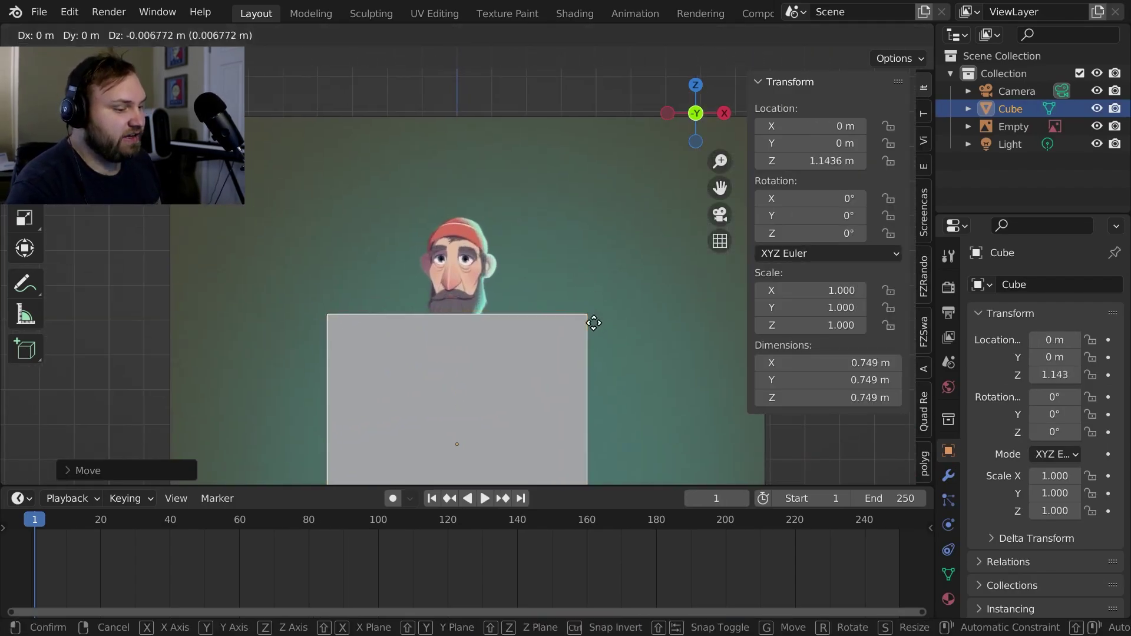
pyautogui.click(593, 197)
# Scale the cube to about 0.13 m in Edit Mode and raise it to about 1.64 m over the face
pyautogui.press('Tab')
pyautogui.press('s')
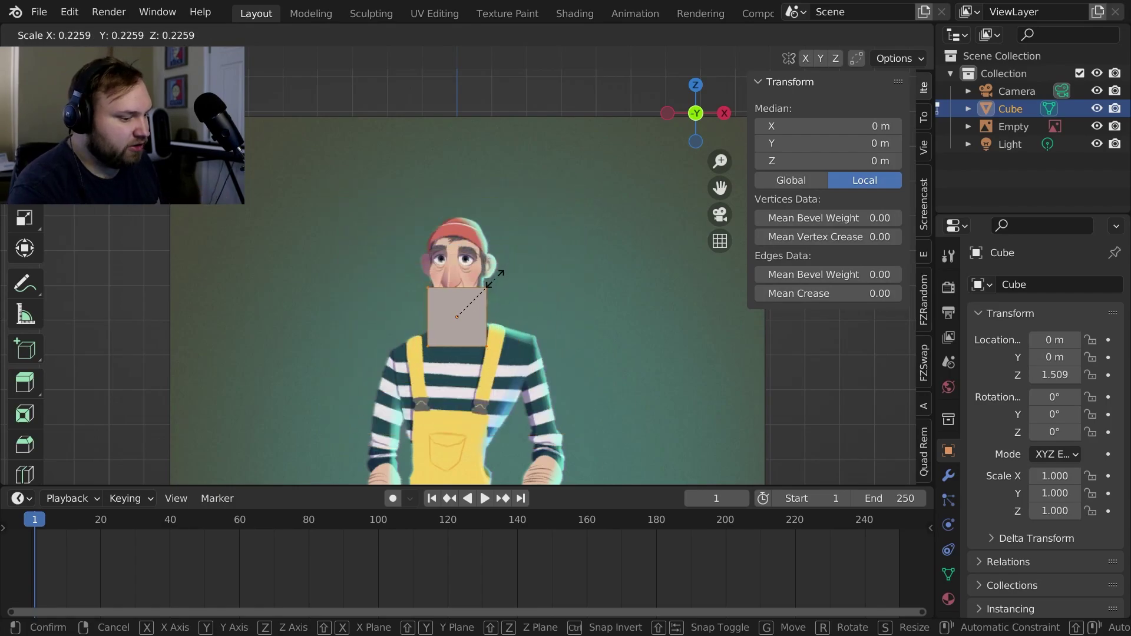
pyautogui.click(496, 288)
pyautogui.press('Tab')
pyautogui.press('g')
pyautogui.press('z')
pyautogui.click(560, 210)
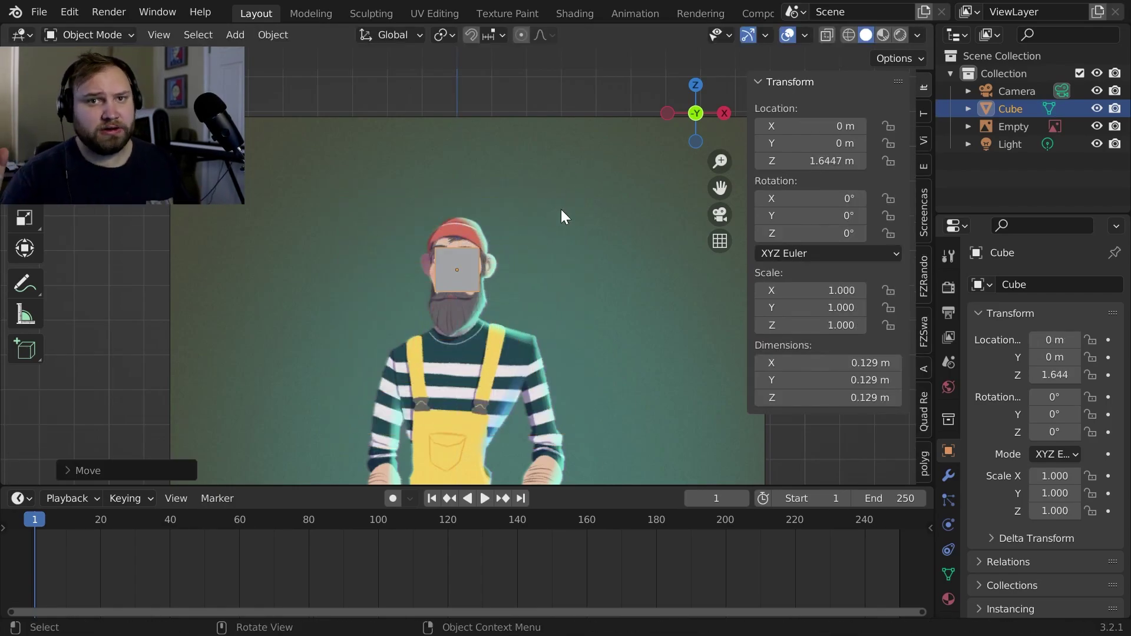
# Add a level 1 subdivision to the cube and set the Mean Crease of its top edges to 1.00
pyautogui.scroll(5, 556, 238)
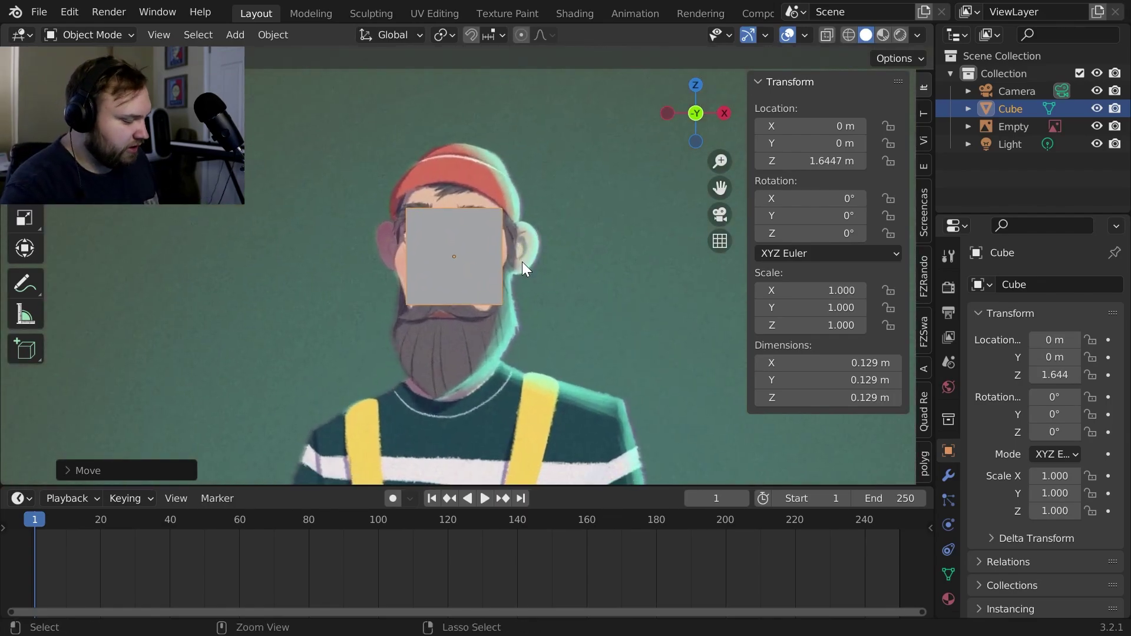
pyautogui.hotkey('ctrl', '1')
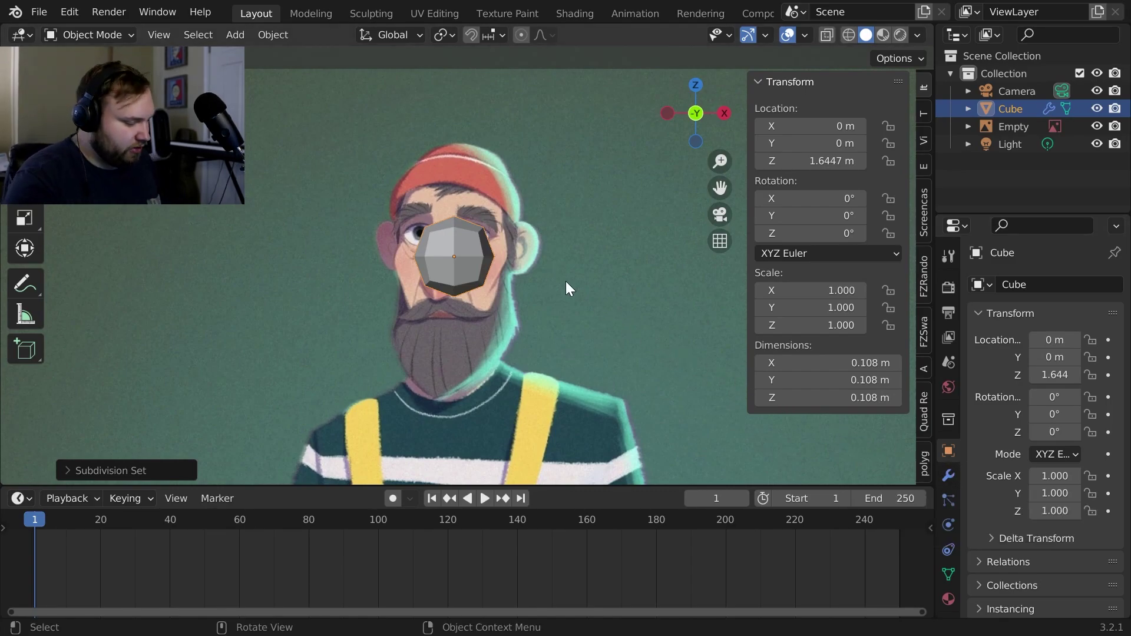
pyautogui.press('Tab')
pyautogui.hotkey('alt', 'z')
pyautogui.moveTo(385, 185); pyautogui.dragTo(608, 302)
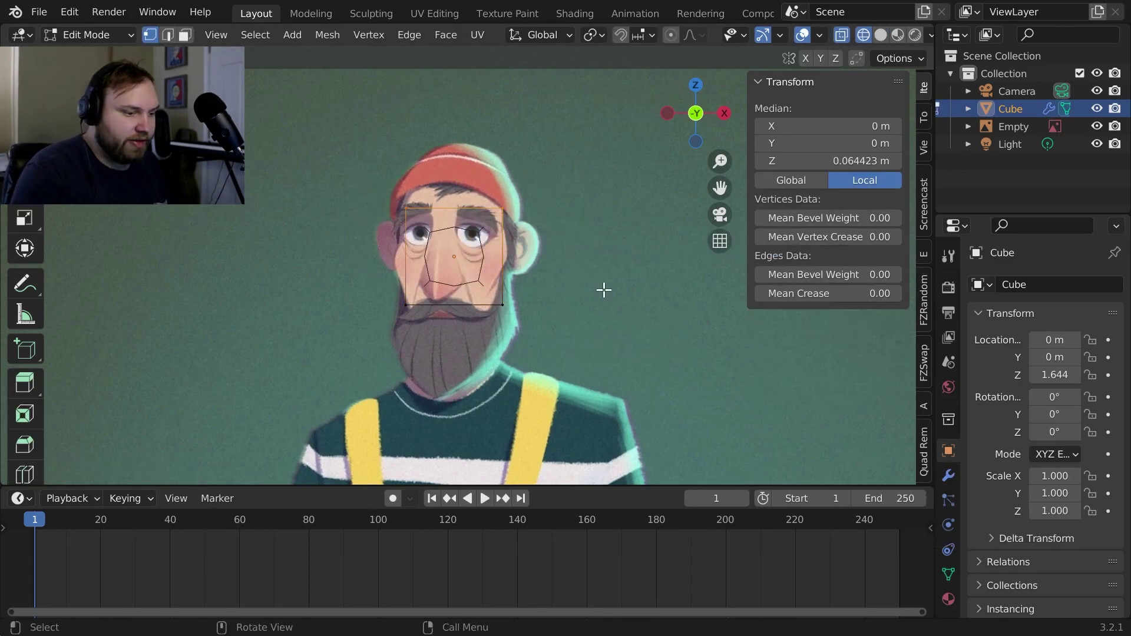
pyautogui.moveTo(832, 298); pyautogui.dragTo(947, 293)
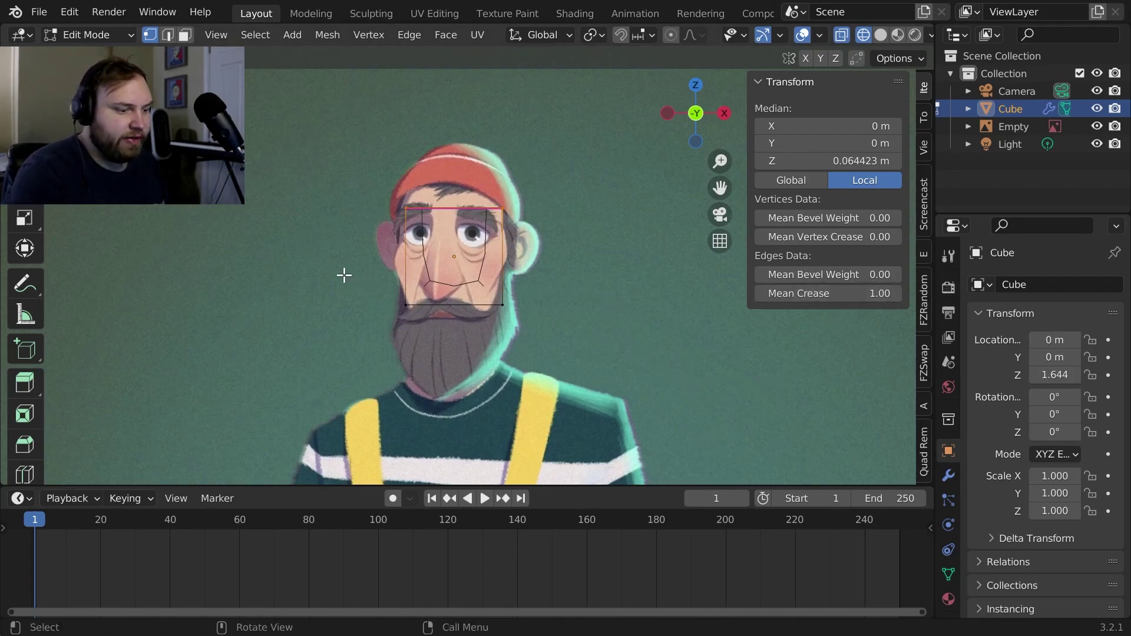
# Fully crease the cube's bottom edges and display the resulting cylinder in solid shading
pyautogui.moveTo(344, 272); pyautogui.dragTo(690, 380)
pyautogui.moveTo(822, 297); pyautogui.dragTo(929, 297)
pyautogui.moveTo(595, 271); pyautogui.dragTo(500, 333, button='middle')
pyautogui.press('z')
pyautogui.click(607, 337)
pyautogui.moveTo(607, 338)
pyautogui.mouseDown(button='middle')
pyautogui.moveTo(523, 288)
pyautogui.moveTo(502, 318)
pyautogui.moveTo(546, 351)
pyautogui.moveTo(574, 182)
pyautogui.mouseUp(button='middle')
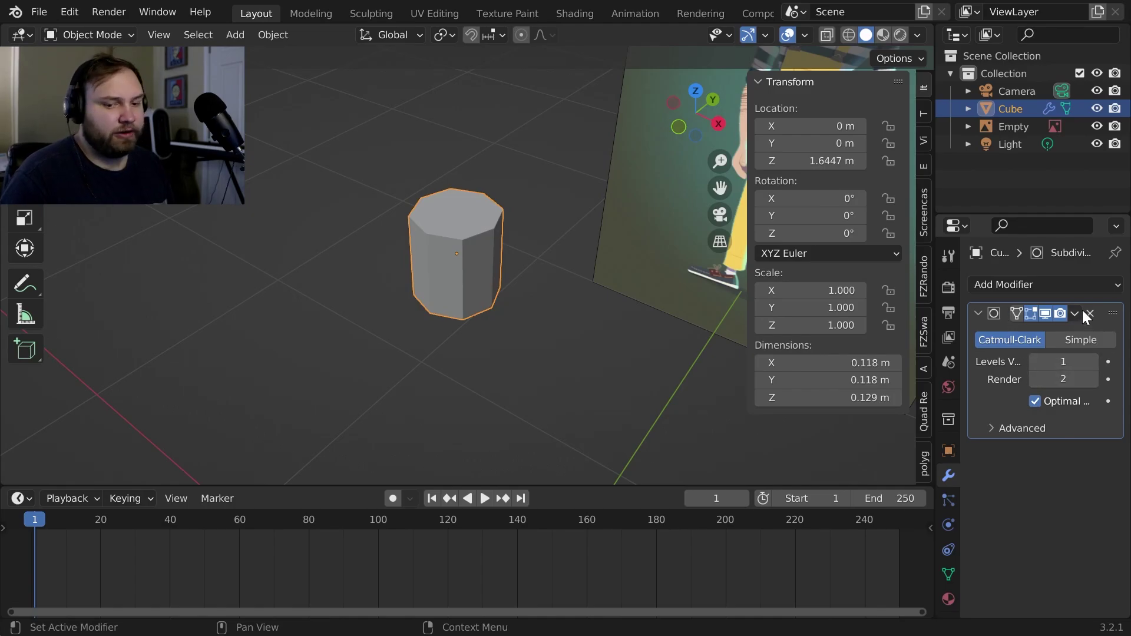
# Apply the Subdivision modifier and open the resulting cylinder mesh in Edit Mode
pyautogui.click(1080, 312)
pyautogui.click(1039, 333)
pyautogui.moveTo(539, 287); pyautogui.dragTo(520, 236, button='middle')
pyautogui.press('Tab')
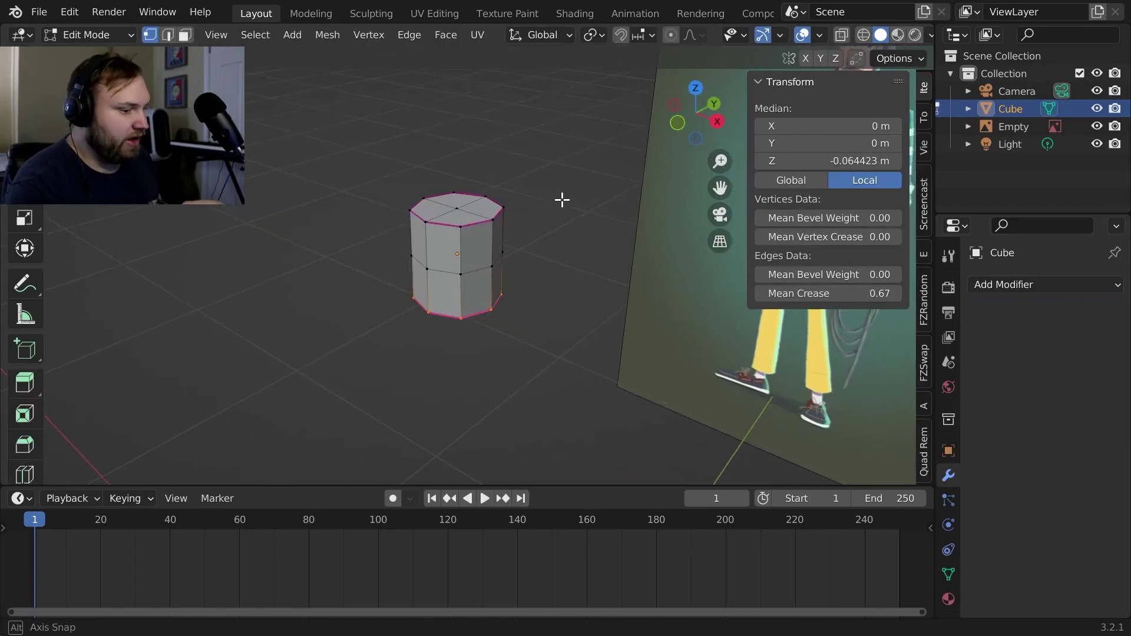
# Scale the whole cylinder mesh up in front view to match the width of the fisherman's face
pyautogui.moveTo(560, 189); pyautogui.dragTo(576, 267, button='middle')
pyautogui.press('KP_1')
pyautogui.press('Tab')
pyautogui.scroll(4, 573, 290)
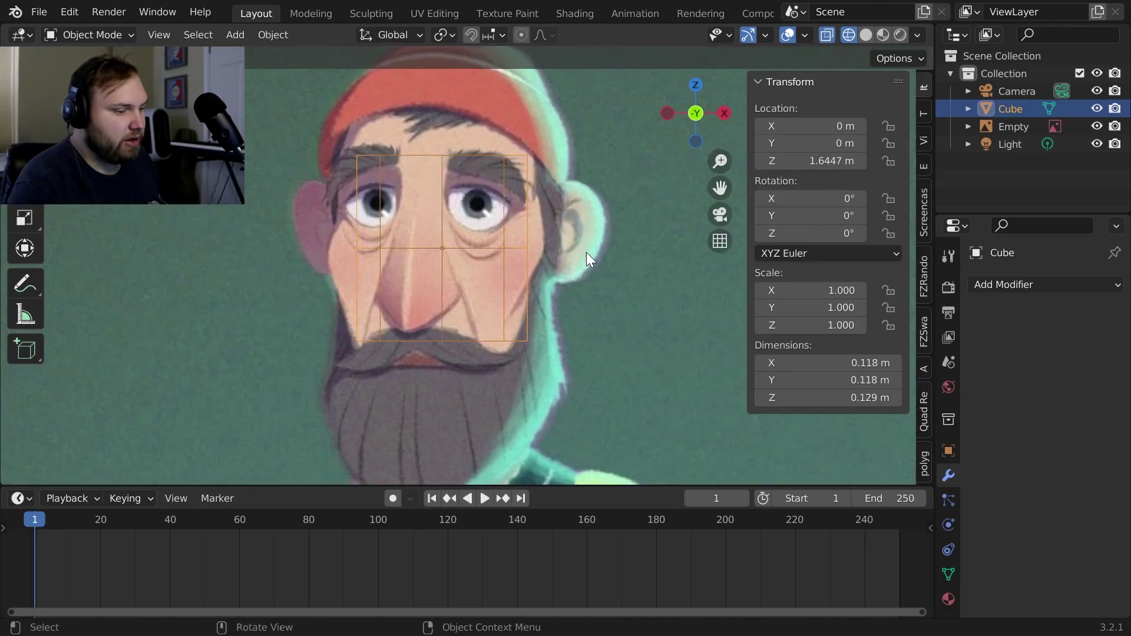
pyautogui.press('Tab')
pyautogui.press('s')
pyautogui.click(606, 207)
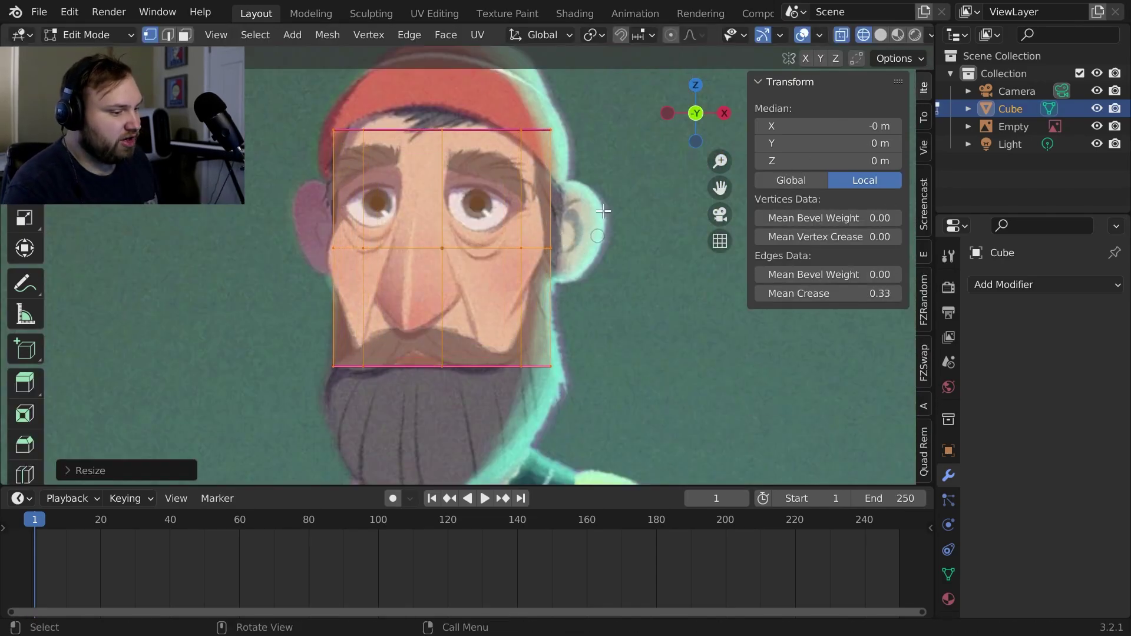
# Move the cylinder's middle edge loop up along Z by about 0.055 m to the eyebrow line
pyautogui.keyDown('shift'); pyautogui.moveTo(606, 207); pyautogui.dragTo(608, 227, button='middle'); pyautogui.keyUp('shift')
pyautogui.hotkey('alt', 'z')
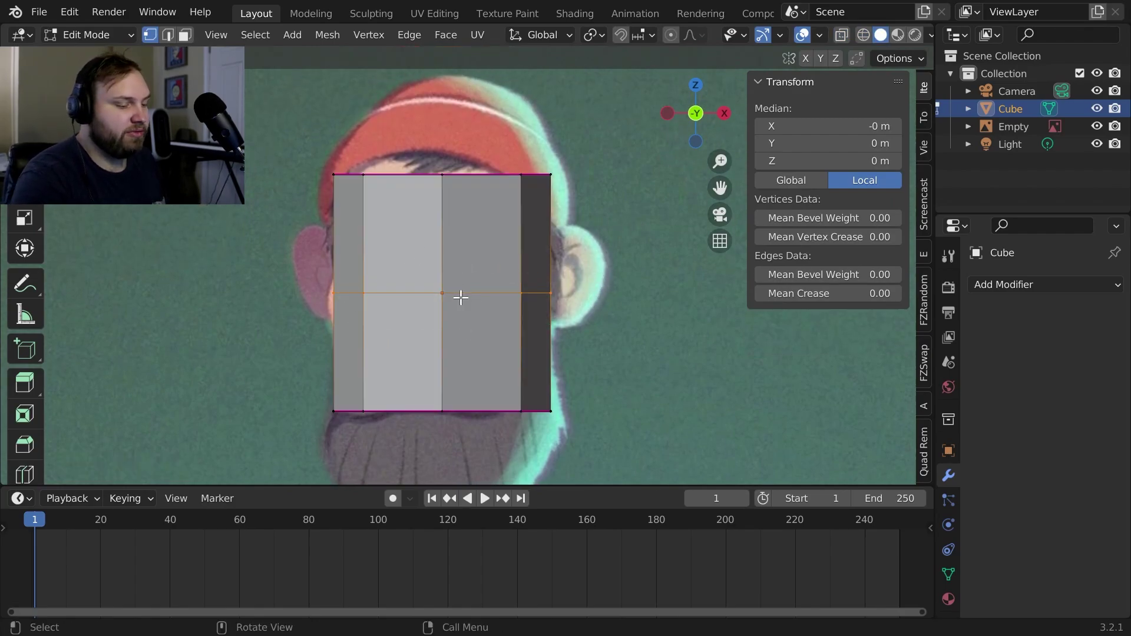
pyautogui.hotkey('alt', 'z')
pyautogui.press('g')
pyautogui.press('z')
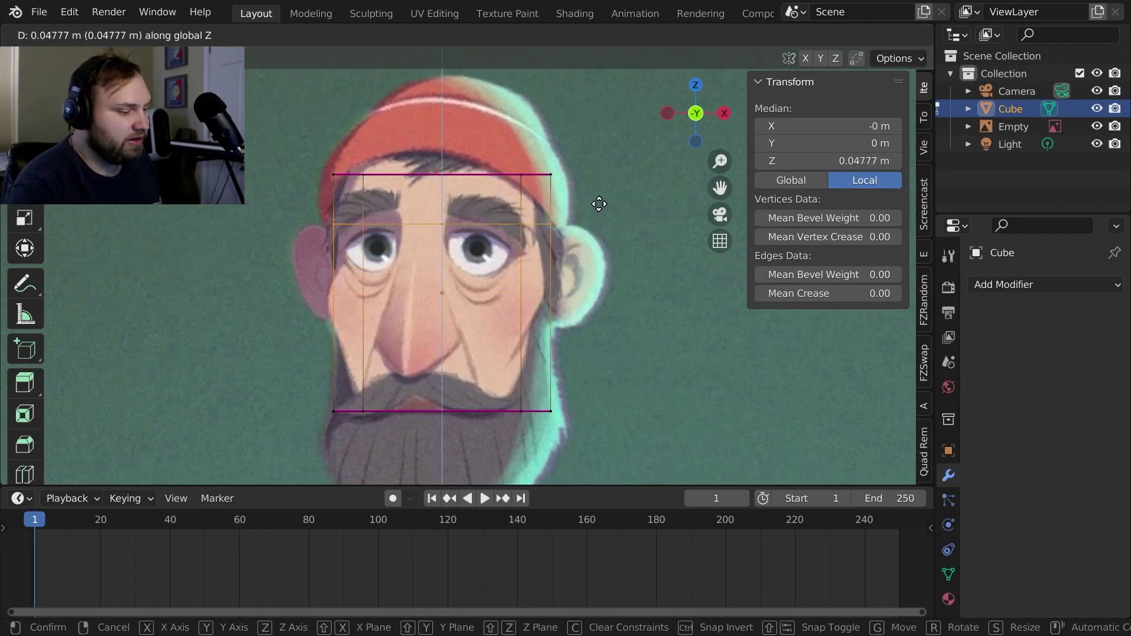
pyautogui.click(609, 196)
# Raise the cylinder's top vertices to a local Z of about 0.10 m and scale them inward to fit the cap
pyautogui.keyDown('shift'); pyautogui.moveTo(608, 196); pyautogui.dragTo(585, 200, button='middle'); pyautogui.keyUp('shift')
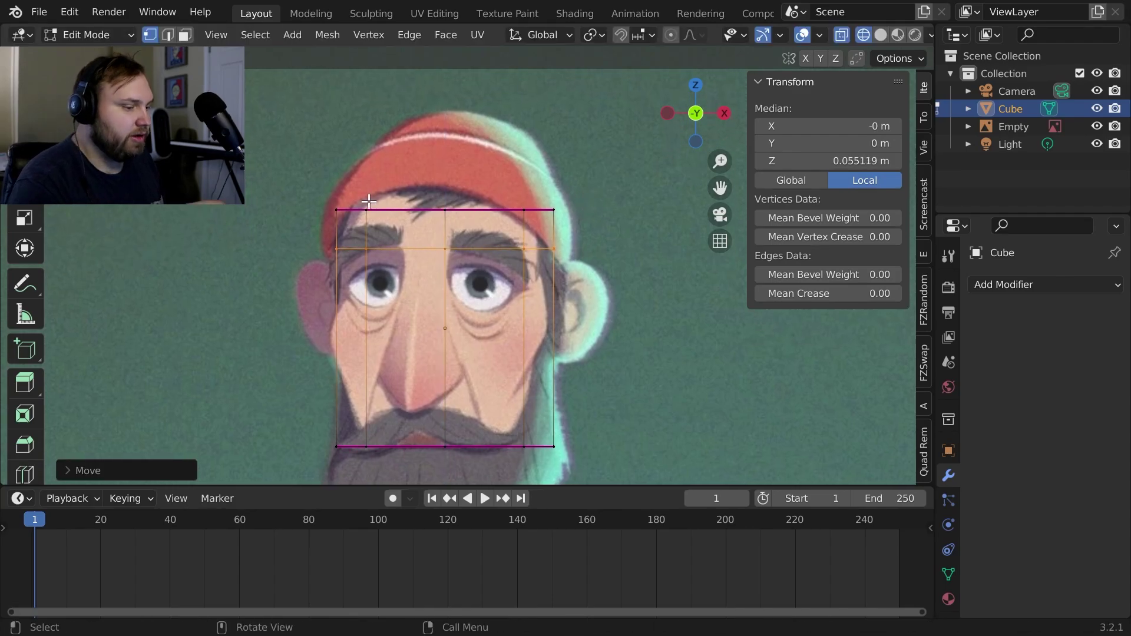
pyautogui.hotkey('alt', 'a')
pyautogui.moveTo(263, 172); pyautogui.dragTo(380, 196)
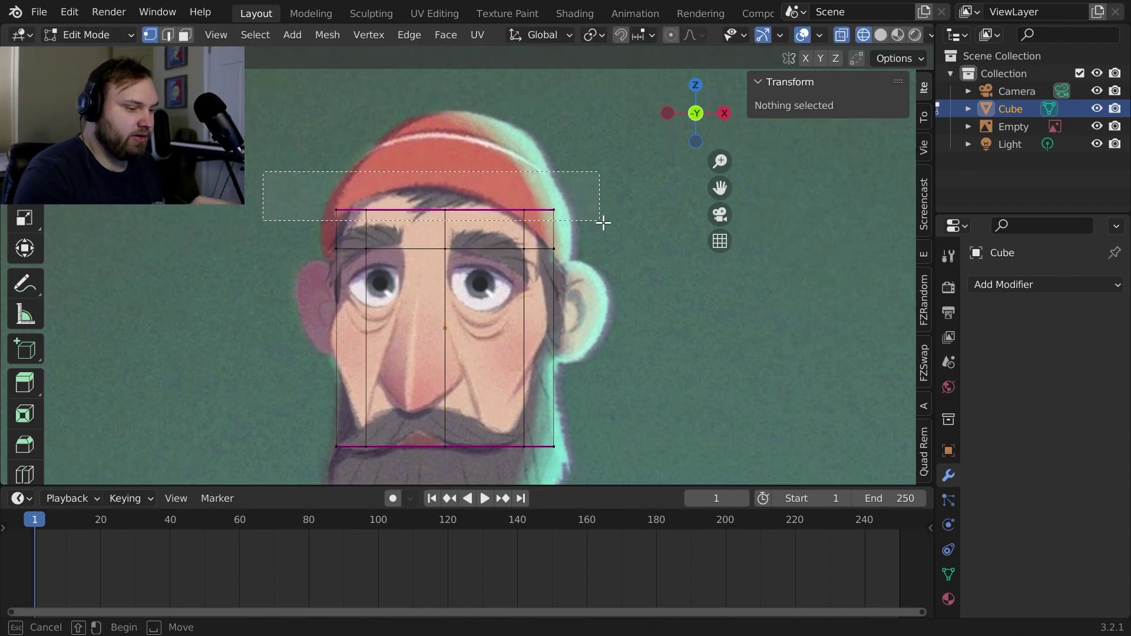
pyautogui.moveTo(605, 223); pyautogui.dragTo(604, 223)
pyautogui.press('g')
pyautogui.press('z')
pyautogui.click(655, 225)
pyautogui.press('s')
pyautogui.click(648, 206)
# Scale the mesh's bottom vertices inward in front view to taper the lower face toward the mouth
pyautogui.keyDown('shift'); pyautogui.moveTo(598, 239); pyautogui.dragTo(593, 178, button='middle'); pyautogui.keyUp('shift')
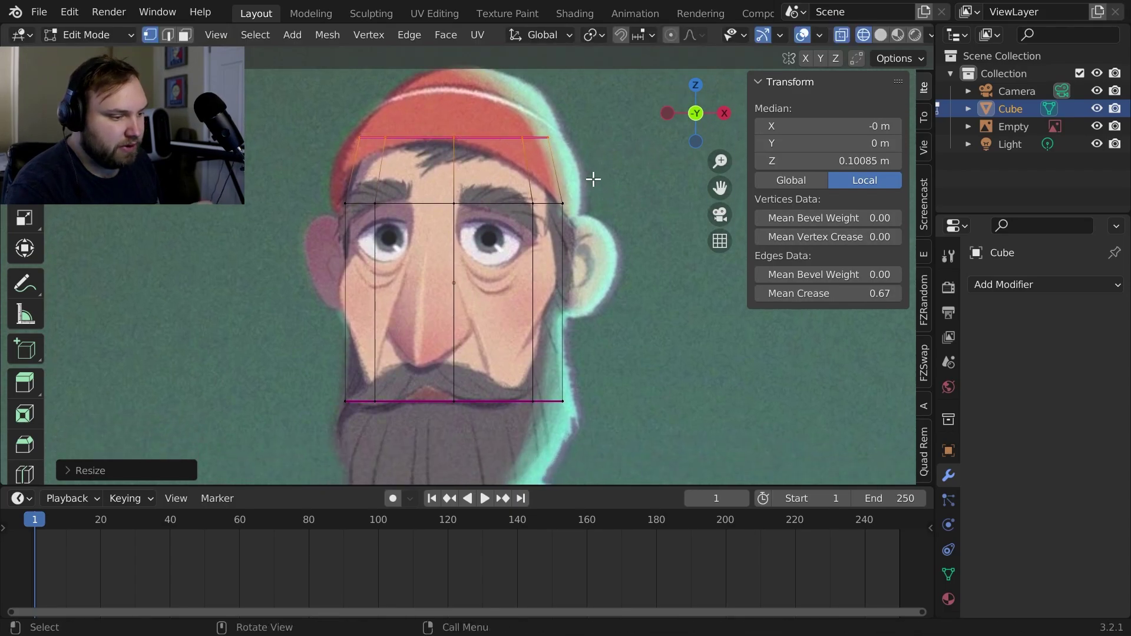
pyautogui.keyDown('shift'); pyautogui.moveTo(574, 233); pyautogui.dragTo(588, 177, button='middle'); pyautogui.keyUp('shift')
pyautogui.moveTo(328, 323); pyautogui.dragTo(594, 371)
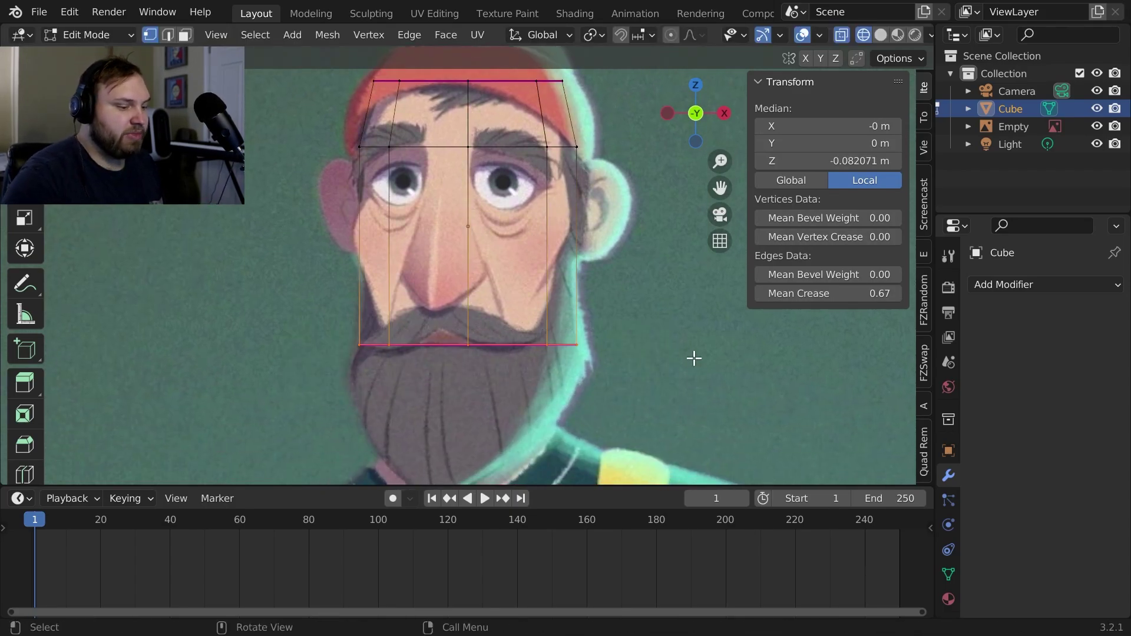
pyautogui.press('s')
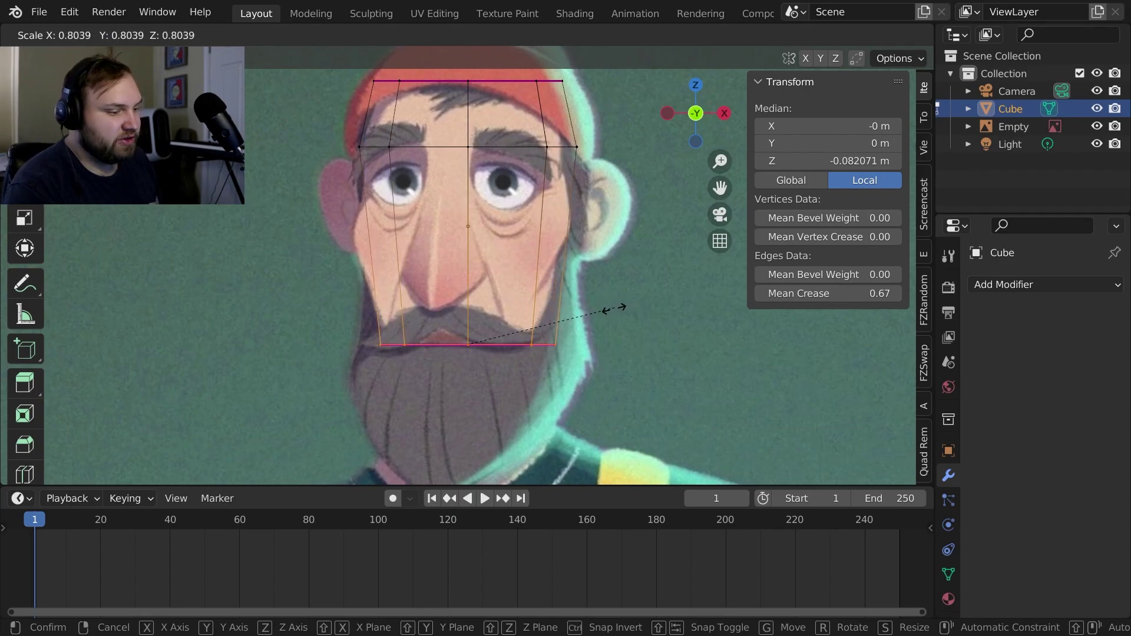
pyautogui.click(592, 318)
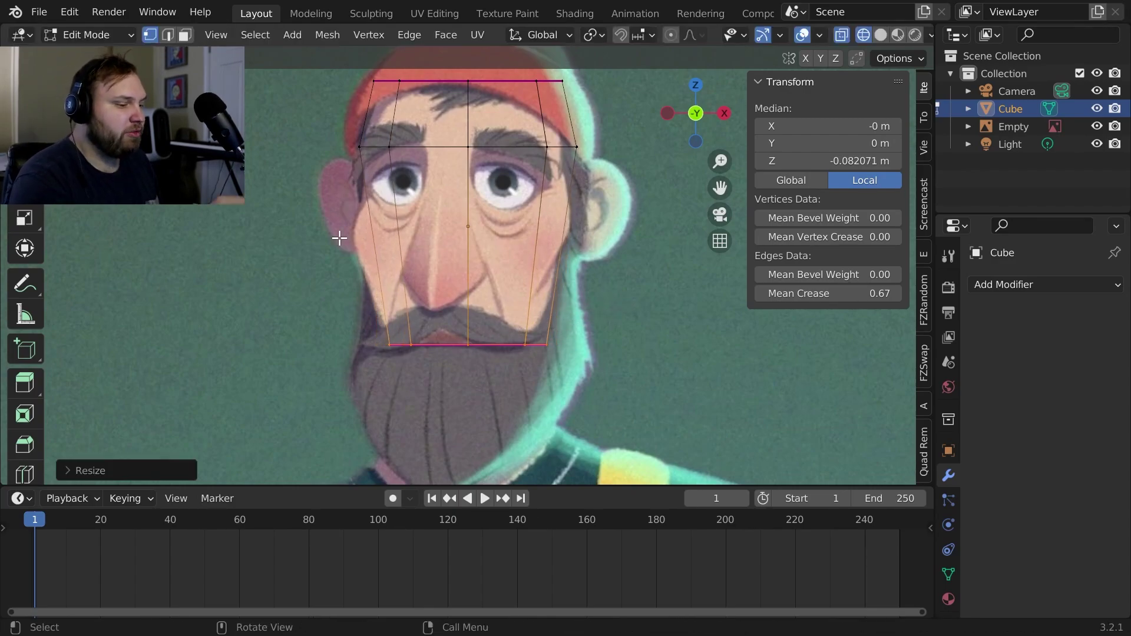
# Move the bottom vertices forward along Y by about 0.0116 m in side view
pyautogui.keyDown('shift'); pyautogui.moveTo(605, 315); pyautogui.dragTo(589, 245, button='middle'); pyautogui.keyUp('shift')
pyautogui.keyDown('shift'); pyautogui.moveTo(589, 195); pyautogui.dragTo(591, 263, button='middle'); pyautogui.keyUp('shift')
pyautogui.scroll(-3, 580, 259)
pyautogui.press('3')
pyautogui.press('KP_3')
pyautogui.scroll(5, 553, 255)
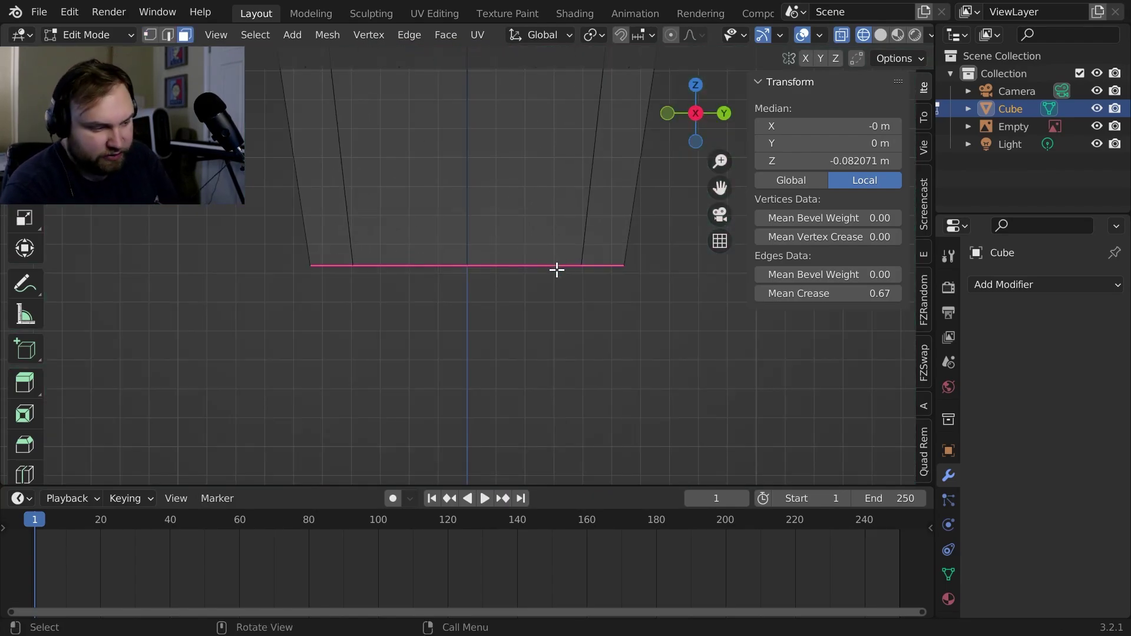
pyautogui.keyDown('ctrl'); pyautogui.moveTo(580, 186); pyautogui.dragTo(557, 266, button='middle'); pyautogui.keyUp('ctrl')
pyautogui.keyDown('shift'); pyautogui.moveTo(558, 266); pyautogui.dragTo(560, 290, button='middle'); pyautogui.keyUp('shift')
pyautogui.keyDown('shift'); pyautogui.moveTo(570, 333); pyautogui.dragTo(528, 255, button='middle'); pyautogui.keyUp('shift')
pyautogui.press('1')
pyautogui.press('g')
pyautogui.press('y')
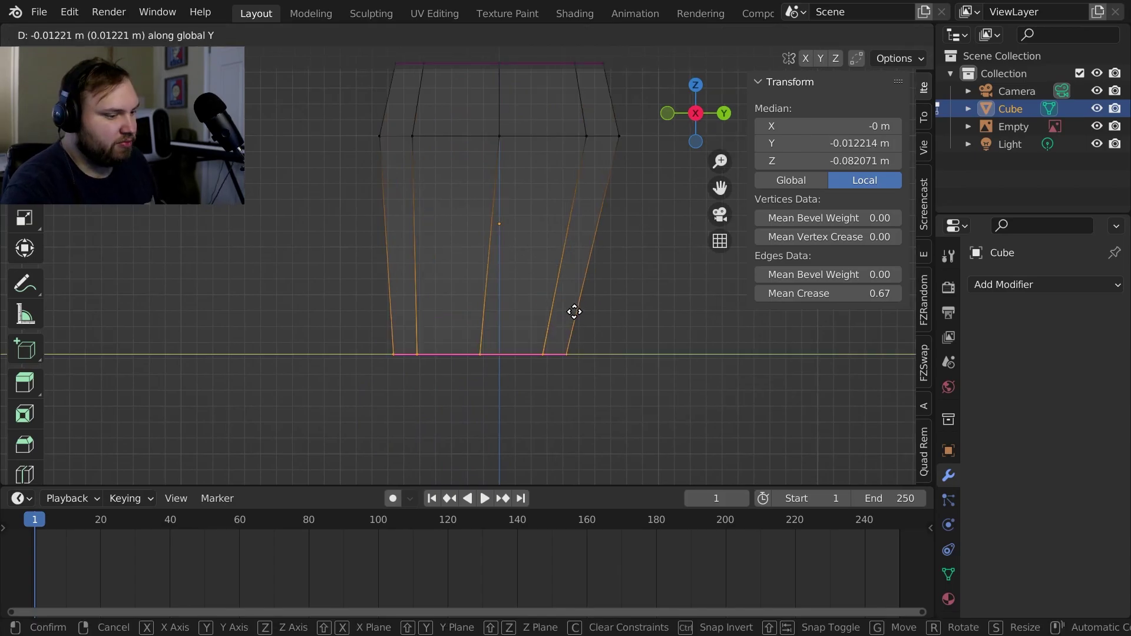
pyautogui.click(554, 292)
pyautogui.scroll(-3, 556, 180)
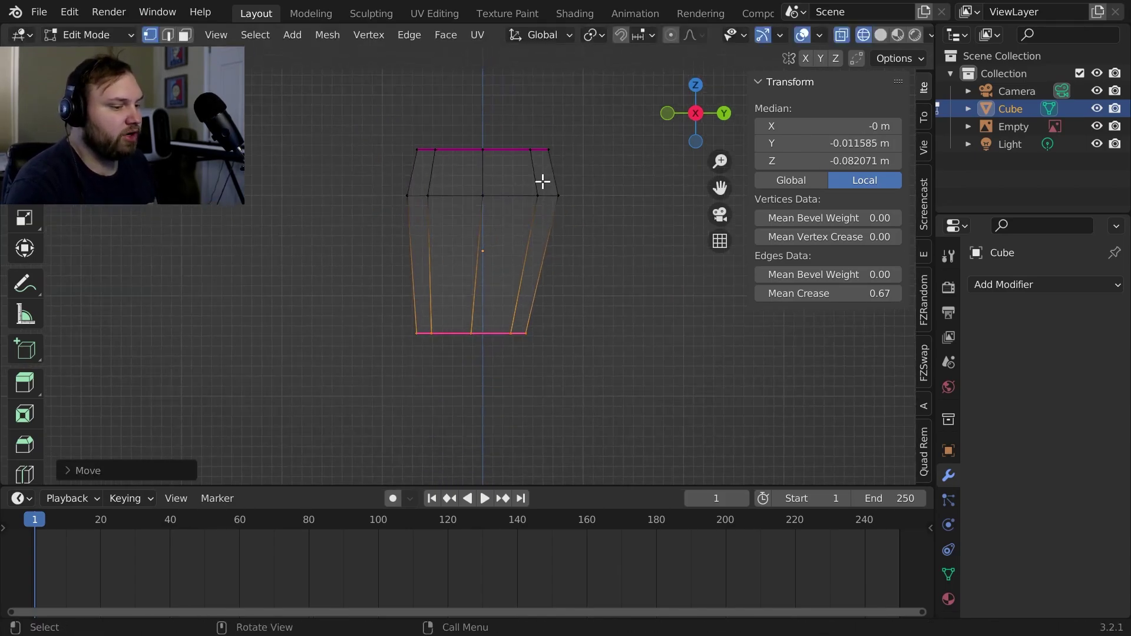
# Narrow the selected bottom of the head mesh along X
pyautogui.moveTo(593, 287); pyautogui.dragTo(633, 312, button='middle')
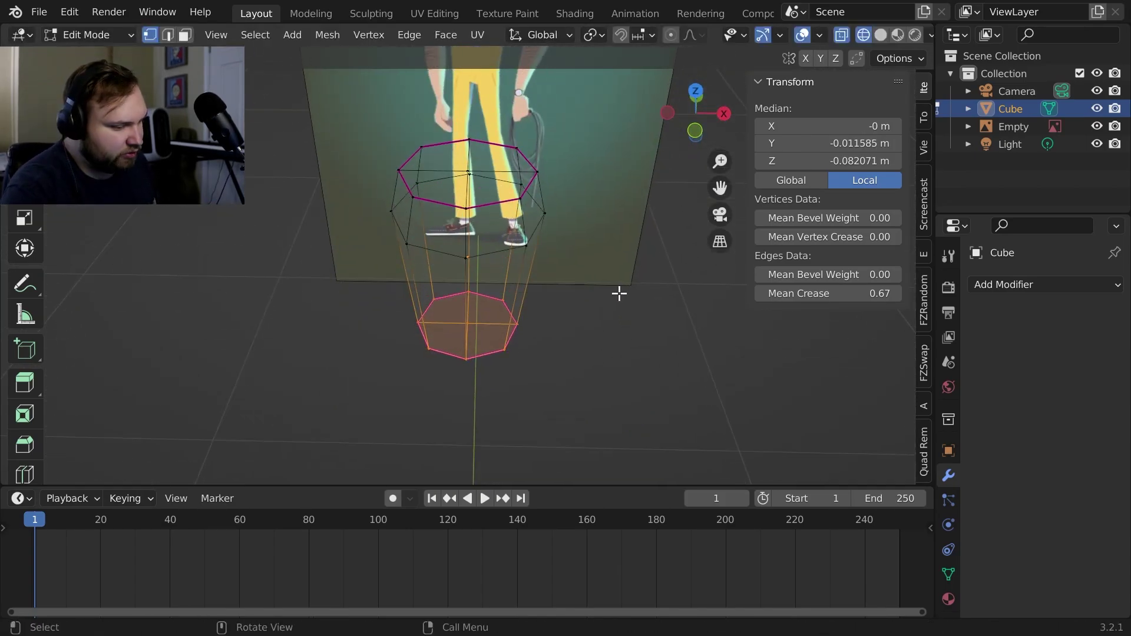
pyautogui.press('s')
pyautogui.press('x')
pyautogui.click(569, 289)
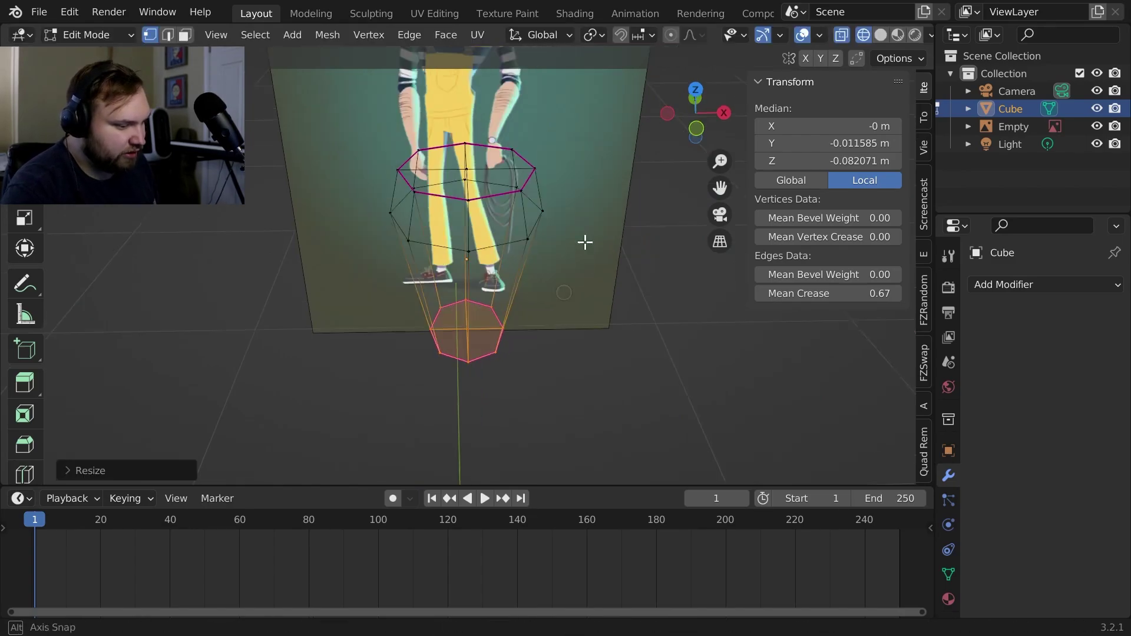
# Add two horizontal edge loops around the head, one at the eyes and one just below them
pyautogui.moveTo(586, 220); pyautogui.dragTo(590, 282, button='middle')
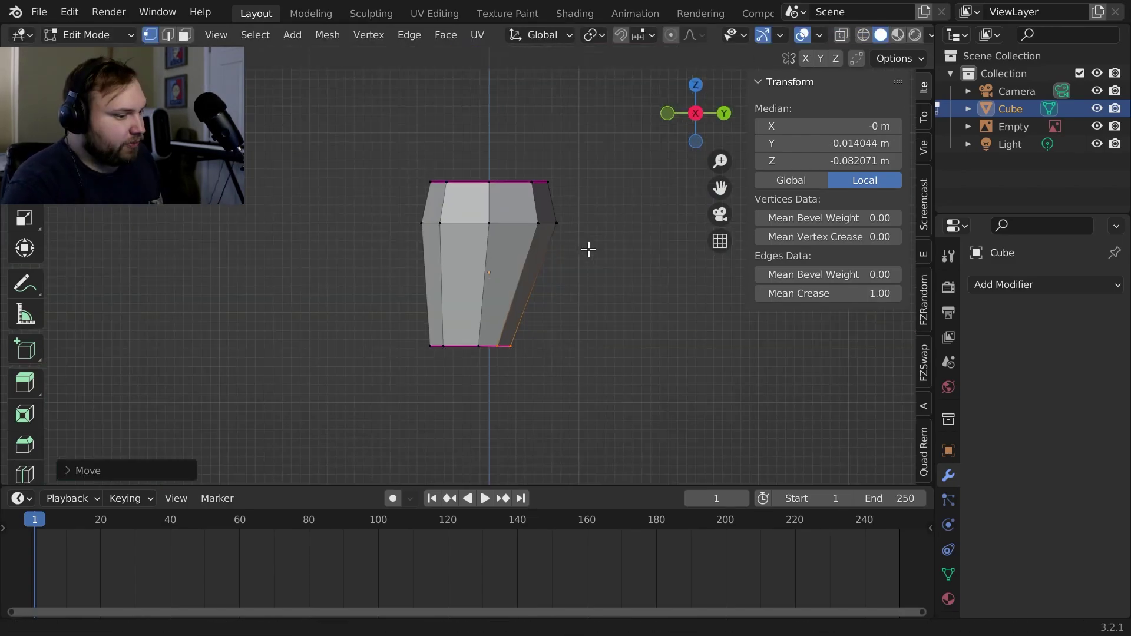
pyautogui.keyDown('shift'); pyautogui.moveTo(585, 205); pyautogui.dragTo(583, 252, button='middle'); pyautogui.keyUp('shift')
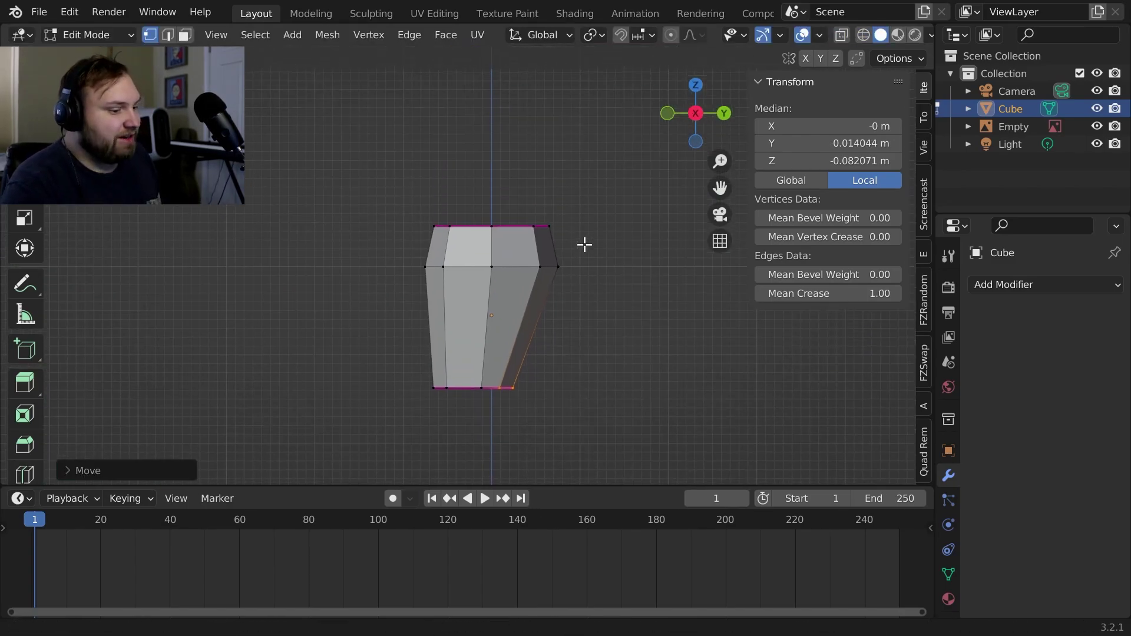
pyautogui.scroll(1, 578, 259)
pyautogui.press('KP_1')
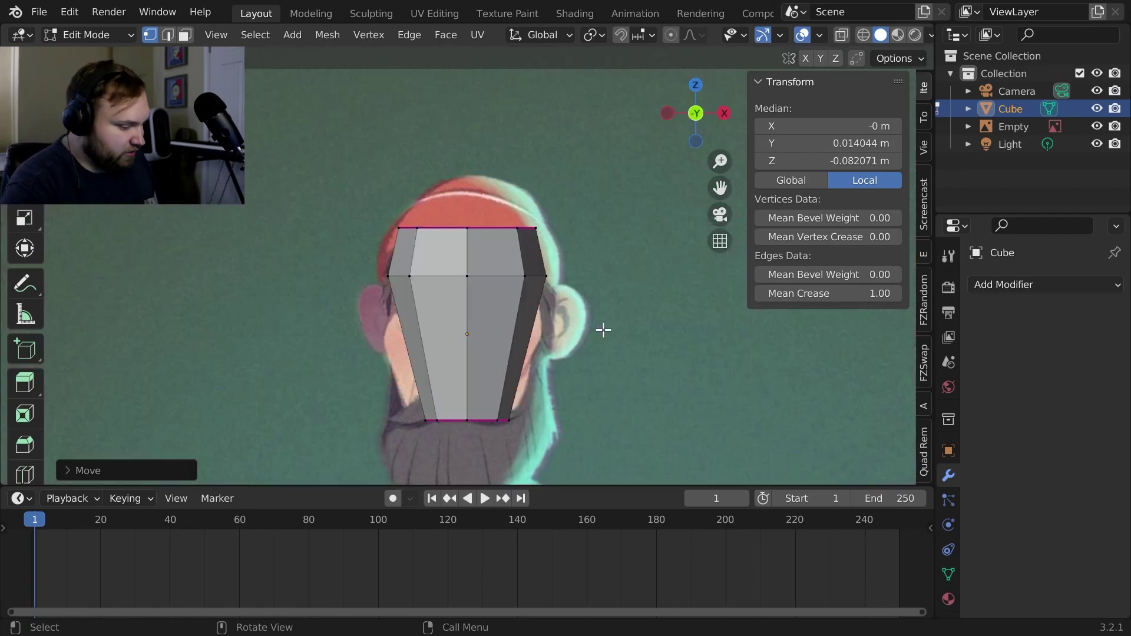
pyautogui.hotkey('shift', 'z')
pyautogui.hotkey('ctrl', 'r')
pyautogui.click(549, 324)
pyautogui.click(573, 297)
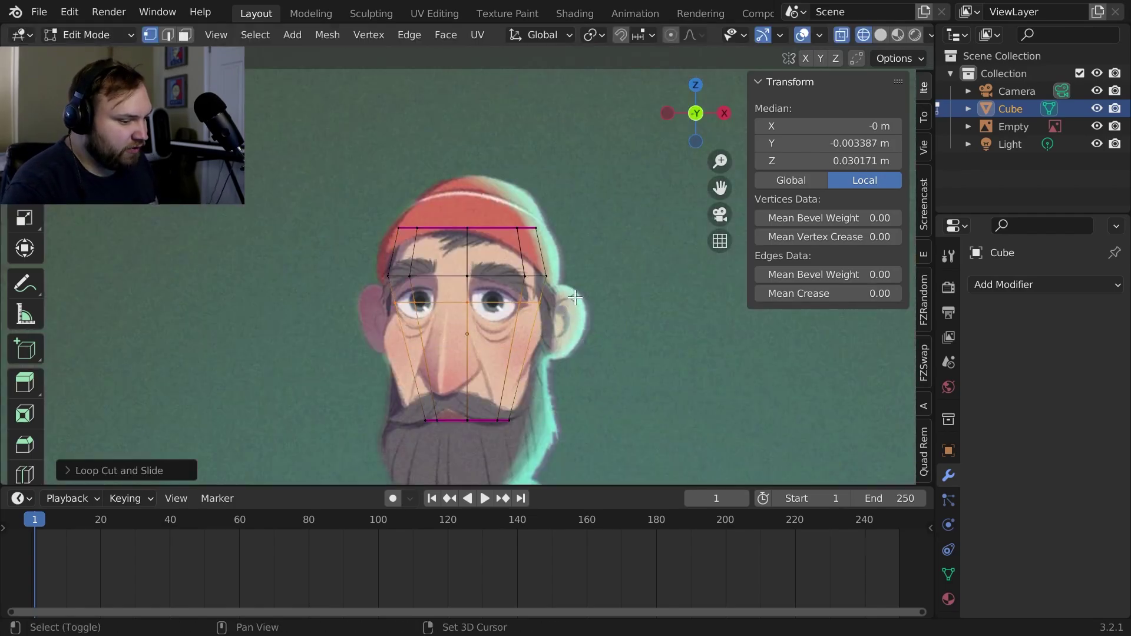
pyautogui.hotkey('ctrl', 'r')
pyautogui.click(557, 328)
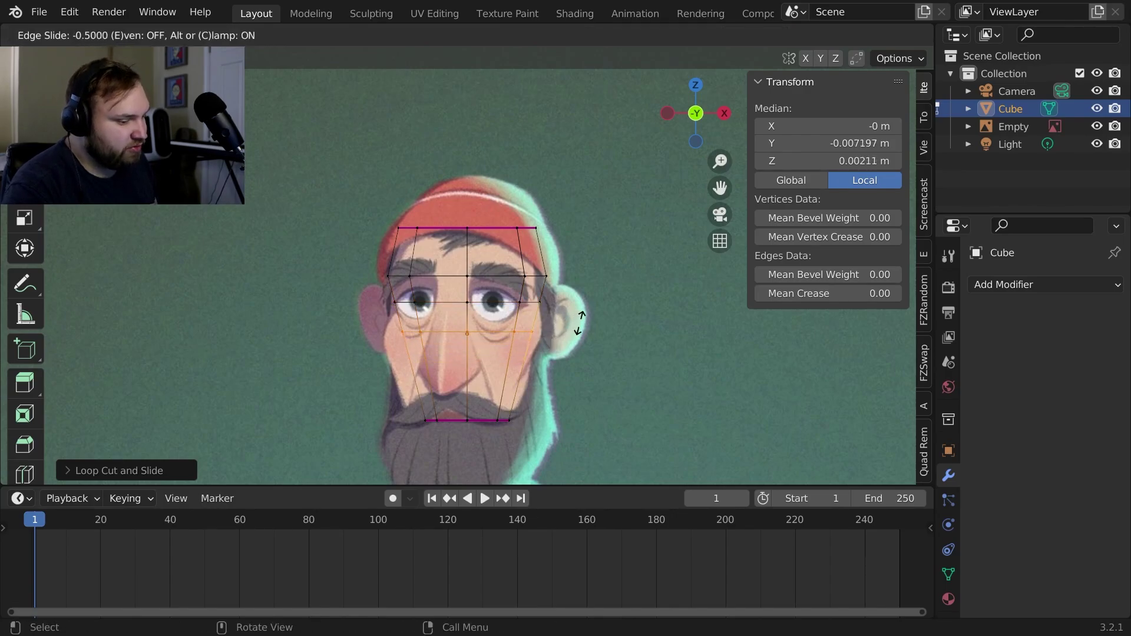
pyautogui.click(583, 323)
# Push the front vertices of the eye-level loop back along Y by about 0.008 m
pyautogui.press('KP_3')
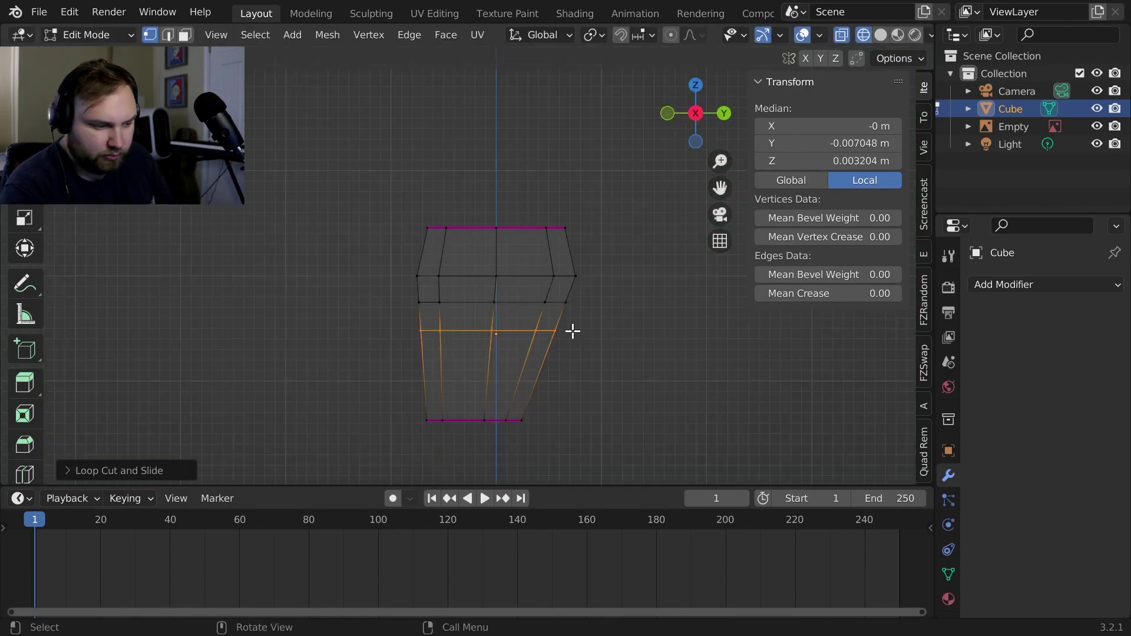
pyautogui.click(429, 303)
pyautogui.press('g')
pyautogui.press('y')
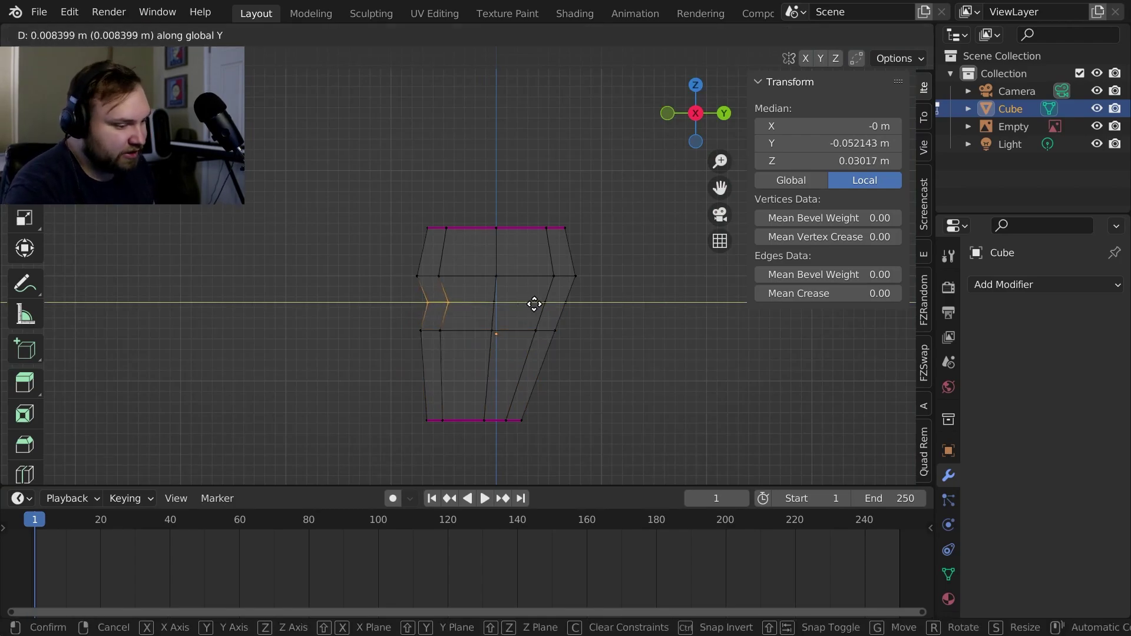
pyautogui.press('Escape')
# Bevel the eye-level loop into a band and move its upper front vertices along Y to shape the eye sockets
pyautogui.hotkey('ctrl', 'b')
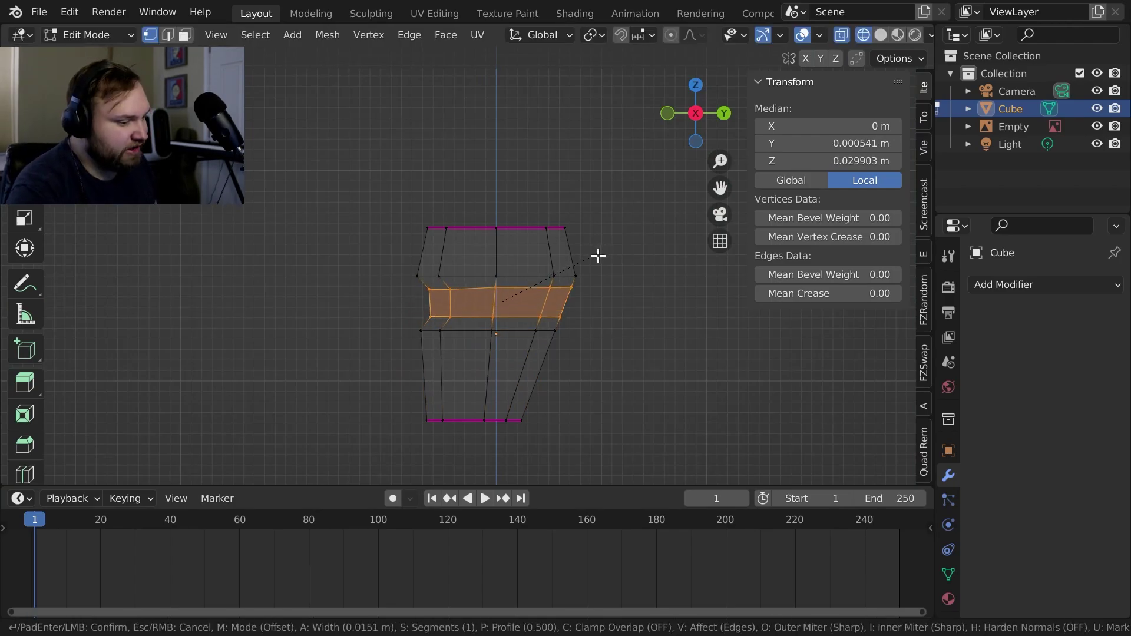
pyautogui.click(592, 272)
pyautogui.moveTo(418, 285); pyautogui.dragTo(474, 298)
pyautogui.press('g')
pyautogui.press('y')
pyautogui.click(500, 277)
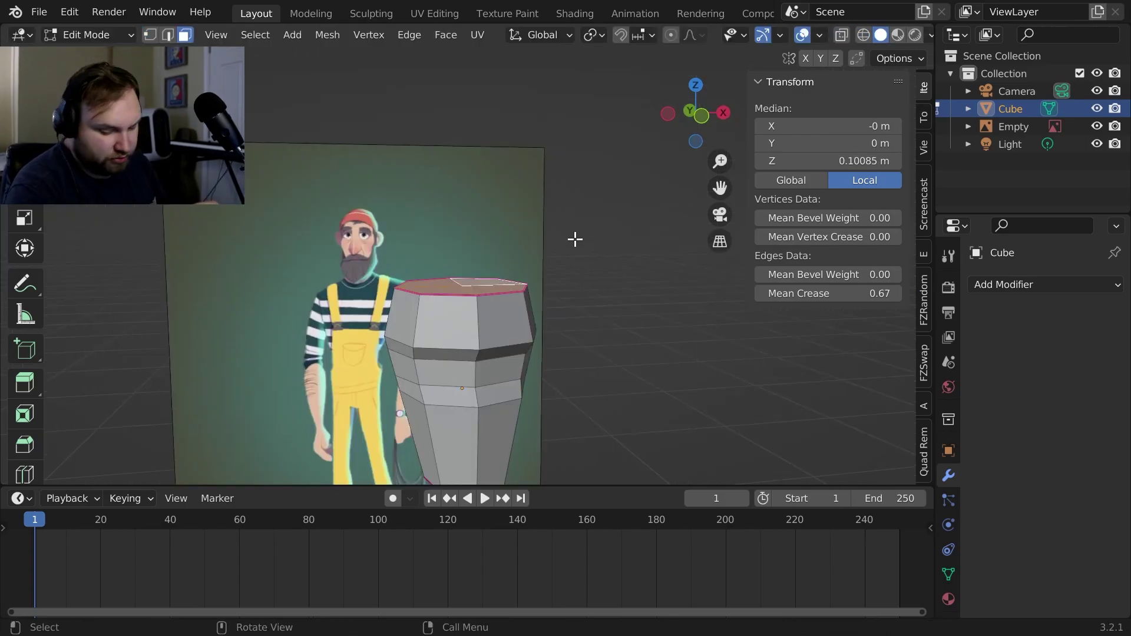
# Extrude the top face upward, scale it inward and adjust it to a local Z of about 0.13 m to follow the cap
pyautogui.press('KP_1')
pyautogui.press('e')
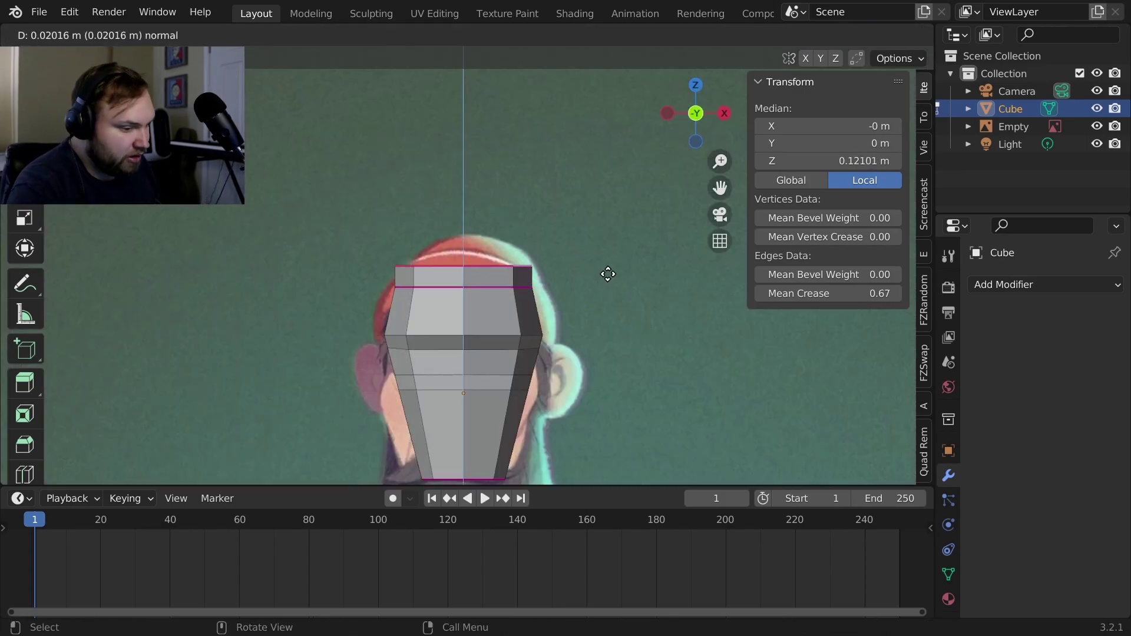
pyautogui.click(612, 265)
pyautogui.press('s')
pyautogui.click(551, 251)
pyautogui.press('g')
pyautogui.press('z')
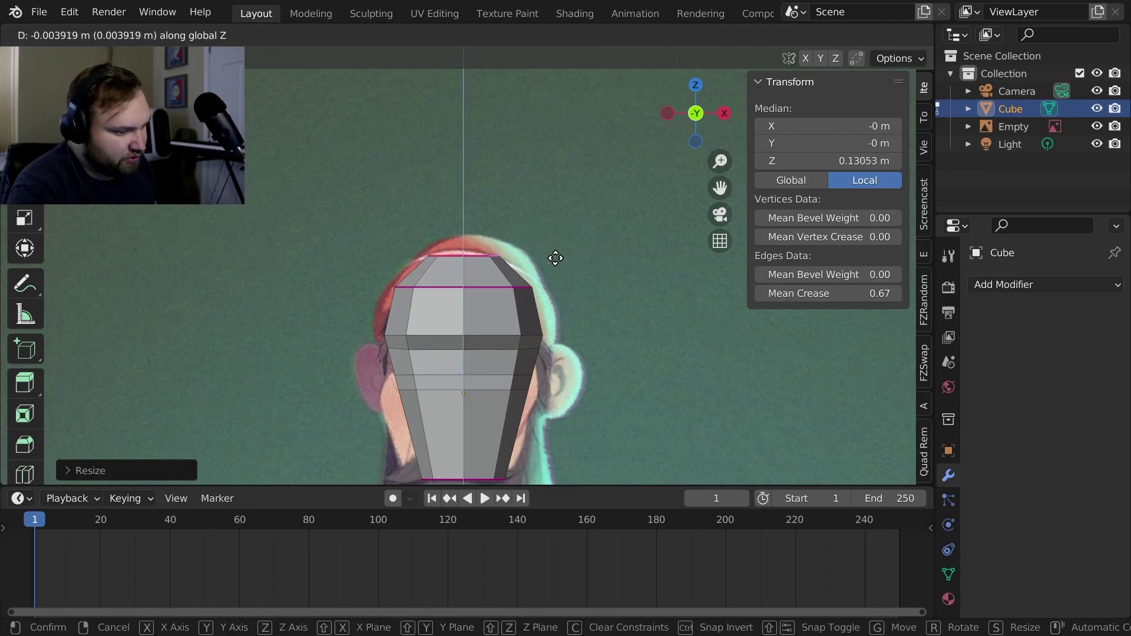
pyautogui.click(566, 255)
# Raise the centre vertex of the head's top slightly along Z, by about 0.003 m
pyautogui.moveTo(566, 225); pyautogui.dragTo(568, 270, button='middle')
pyautogui.press('1')
pyautogui.click(462, 259)
pyautogui.press('g')
pyautogui.press('z')
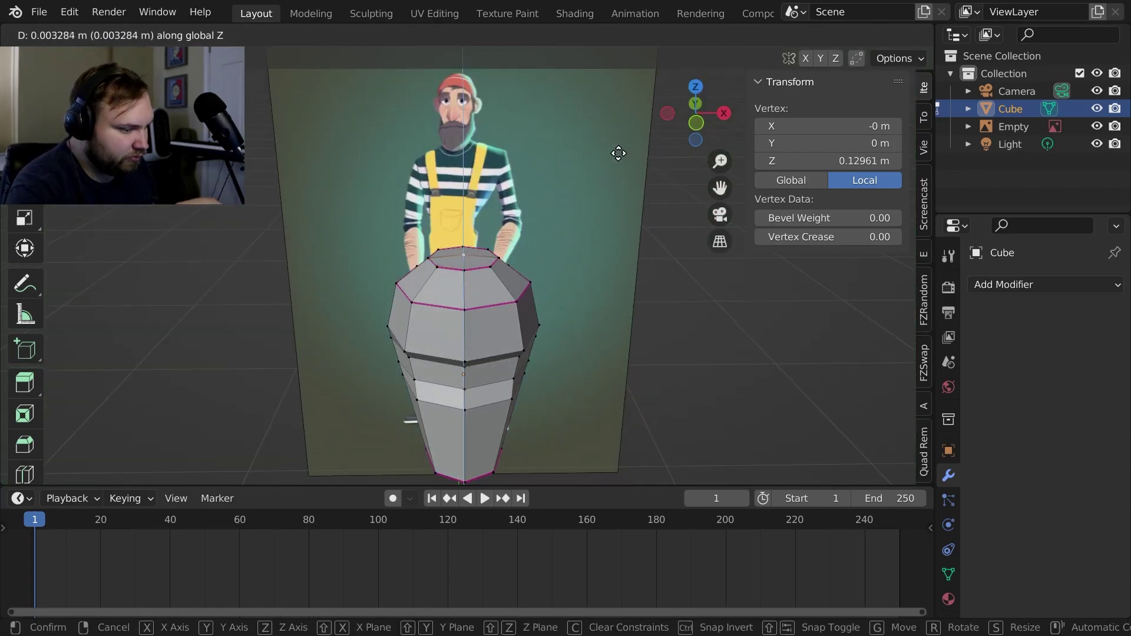
pyautogui.click(618, 152)
# Add an edge loop around the crown, scale it outward and adjust its height along Z to round the skull
pyautogui.keyDown('alt'); pyautogui.click(478, 268); pyautogui.keyUp('alt')
pyautogui.hotkey('ctrl', 'r')
pyautogui.click(511, 268)
pyautogui.press('s')
pyautogui.click(580, 239)
pyautogui.press('g')
pyautogui.press('z')
pyautogui.click(581, 236)
pyautogui.press('Tab')
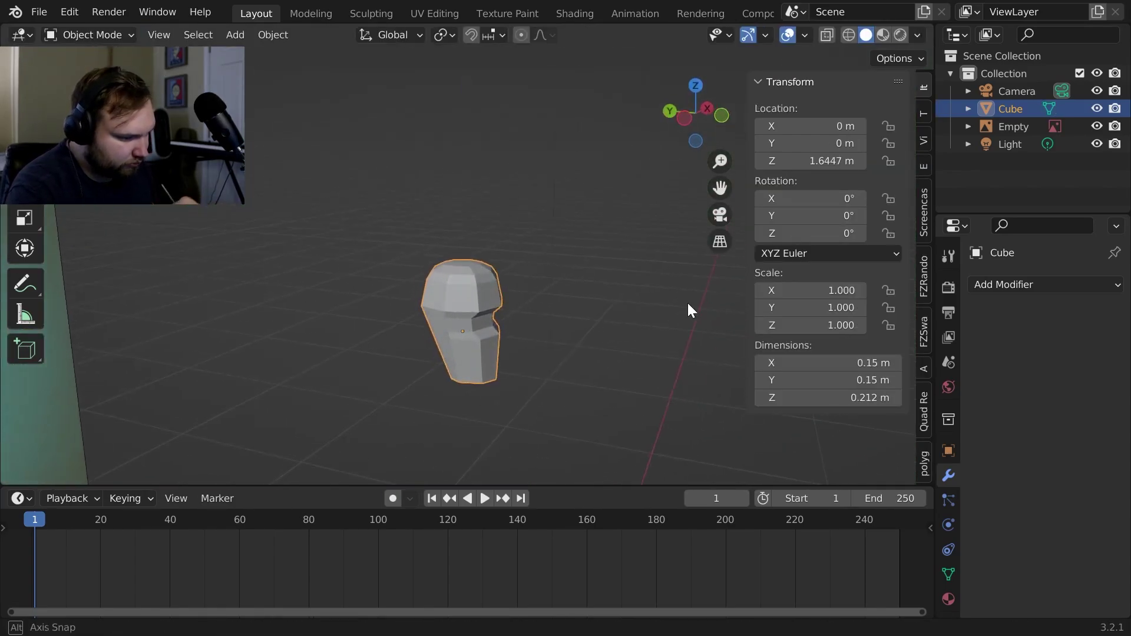
# Widen the two edge loops below the eyes along X in front view to match the face
pyautogui.press('Tab')
pyautogui.press('KP_1')
pyautogui.press('z')
pyautogui.click(563, 337)
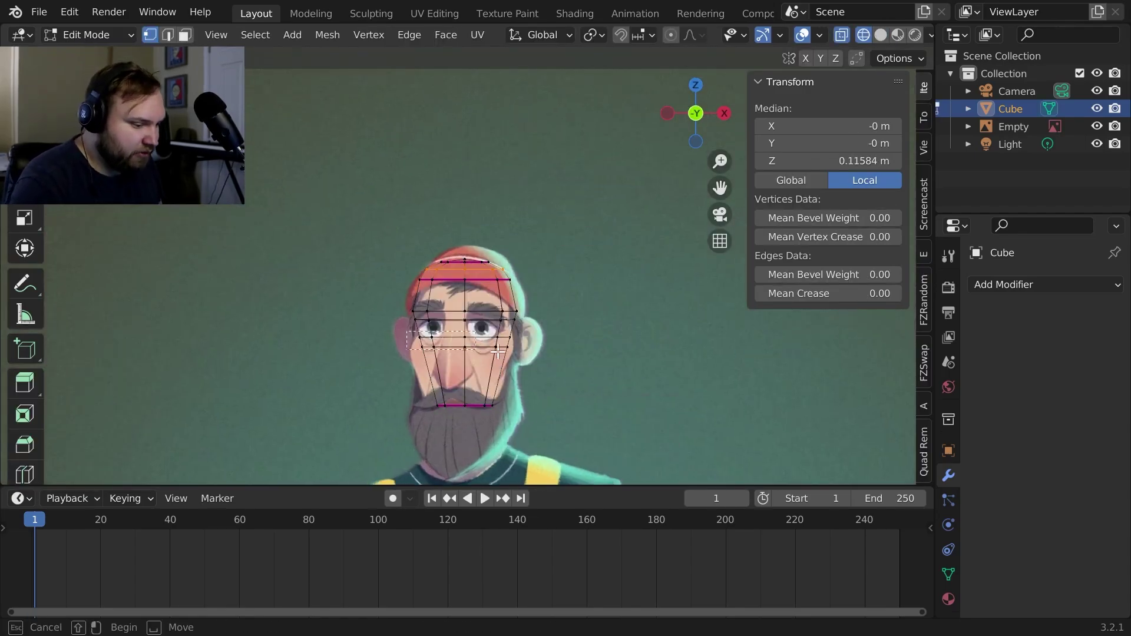
pyautogui.moveTo(505, 351); pyautogui.dragTo(530, 354)
pyautogui.press('s')
pyautogui.press('x')
pyautogui.click(602, 343)
# Add a centred edge loop in the lower face and widen it along X to fill out the cheeks
pyautogui.hotkey('shift', 'z')
pyautogui.keyDown('ctrl'); pyautogui.moveTo(598, 344); pyautogui.dragTo(601, 298, button='middle'); pyautogui.keyUp('ctrl')
pyautogui.keyDown('shift'); pyautogui.moveTo(601, 298); pyautogui.dragTo(597, 246, button='middle'); pyautogui.keyUp('shift')
pyautogui.keyDown('shift'); pyautogui.moveTo(597, 246); pyautogui.dragTo(600, 210, button='middle'); pyautogui.keyUp('shift')
pyautogui.hotkey('ctrl', 'r')
pyautogui.click(515, 347)
pyautogui.rightClick(519, 348)
pyautogui.press('s')
pyautogui.press('x')
pyautogui.click(574, 357)
# Widen the edge loop just below eye level along X to smooth the side of the face
pyautogui.keyDown('alt'); pyautogui.click(505, 307); pyautogui.keyUp('alt')
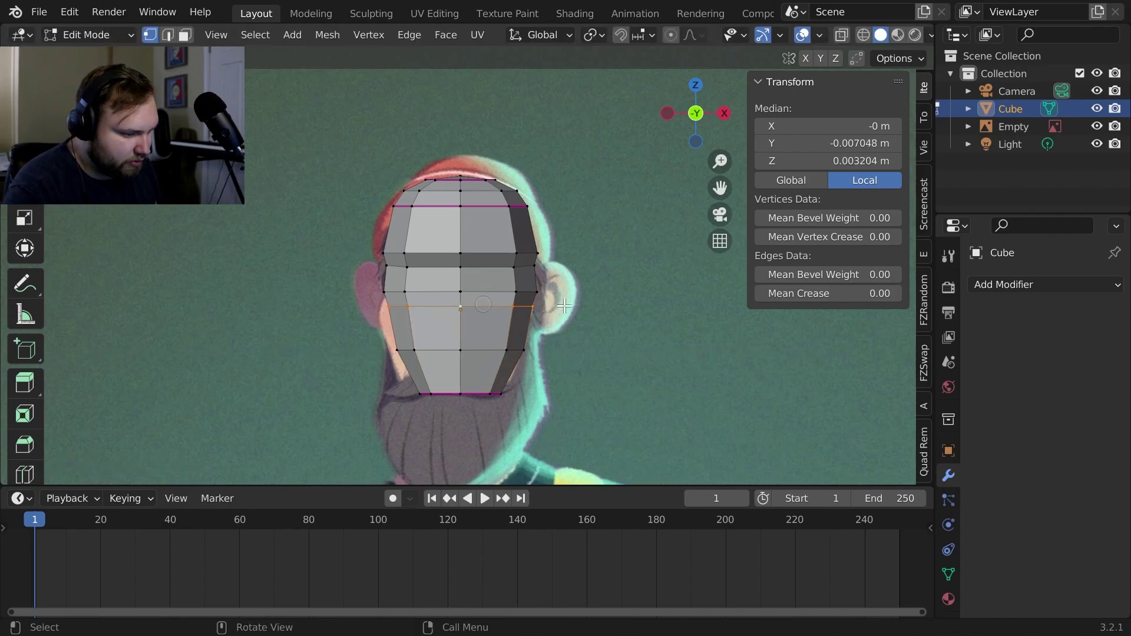
pyautogui.press('s')
pyautogui.press('x')
pyautogui.click(575, 313)
# Widen the whole head mesh along X to match the face width in the reference
pyautogui.press('a')
pyautogui.moveTo(557, 283); pyautogui.dragTo(541, 248, button='middle')
pyautogui.press('s')
pyautogui.press('x')
pyautogui.click(616, 289)
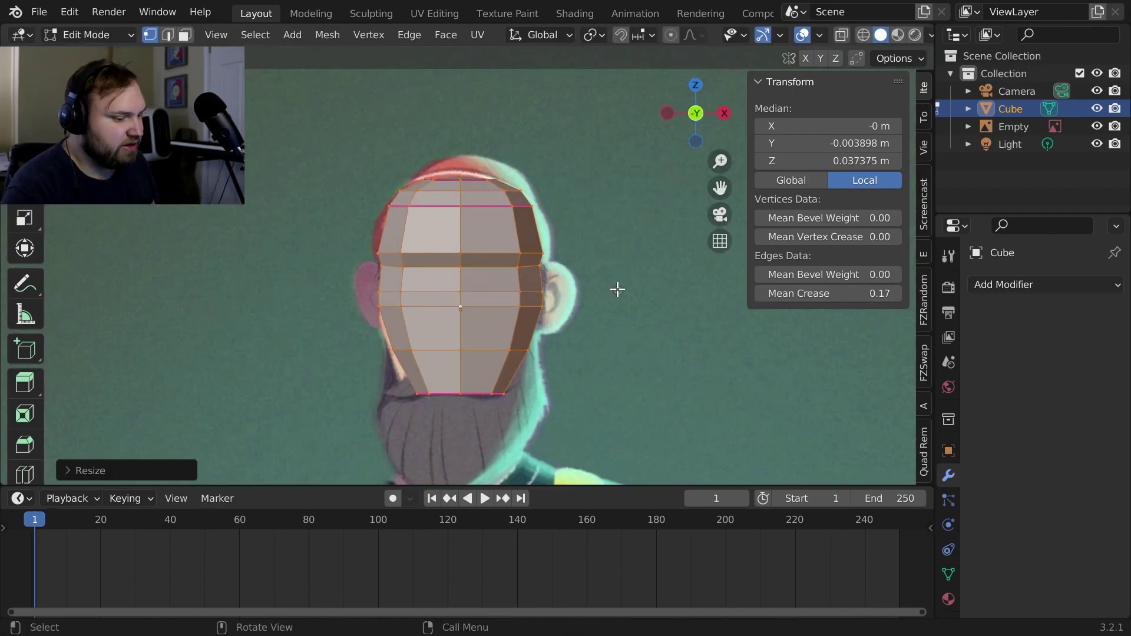
# Lower the two front edges of the chin along Z to a local Z of about -0.094 m
pyautogui.hotkey('alt', 'z')
pyautogui.moveTo(384, 371); pyautogui.dragTo(530, 419)
pyautogui.hotkey('alt', 'z')
pyautogui.moveTo(495, 394); pyautogui.dragTo(543, 401, button='middle')
pyautogui.press('3')
pyautogui.click(513, 309)
pyautogui.press('2')
pyautogui.click(510, 328)
pyautogui.keyDown('shift'); pyautogui.click(530, 339); pyautogui.keyUp('shift')
pyautogui.press('g')
pyautogui.press('z')
pyautogui.click(607, 351)
# Add a cylinder at the head's centre, open it in Edit Mode, and rotate and scale it to face the front
pyautogui.moveTo(607, 352); pyautogui.dragTo(579, 267, button='middle')
pyautogui.press('KP_1')
pyautogui.press('KP_1')
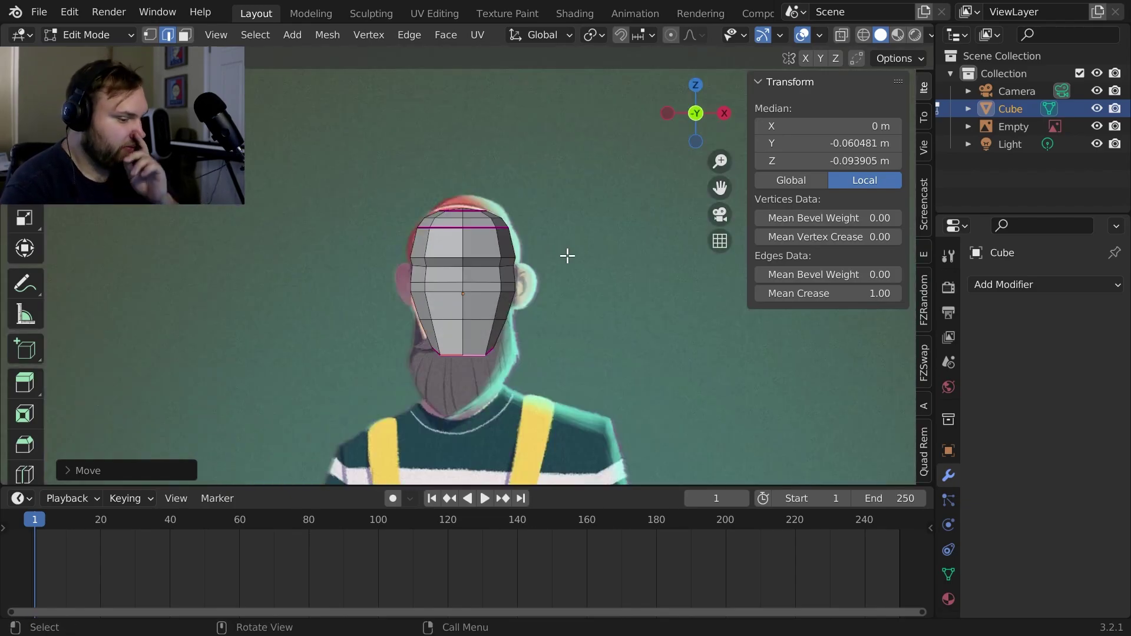
pyautogui.keyDown('ctrl'); pyautogui.moveTo(604, 332); pyautogui.dragTo(538, 270, button='middle'); pyautogui.keyUp('ctrl')
pyautogui.press('KP_1')
pyautogui.press('Tab')
pyautogui.hotkey('shift', 'a')
pyautogui.moveTo(600, 215)
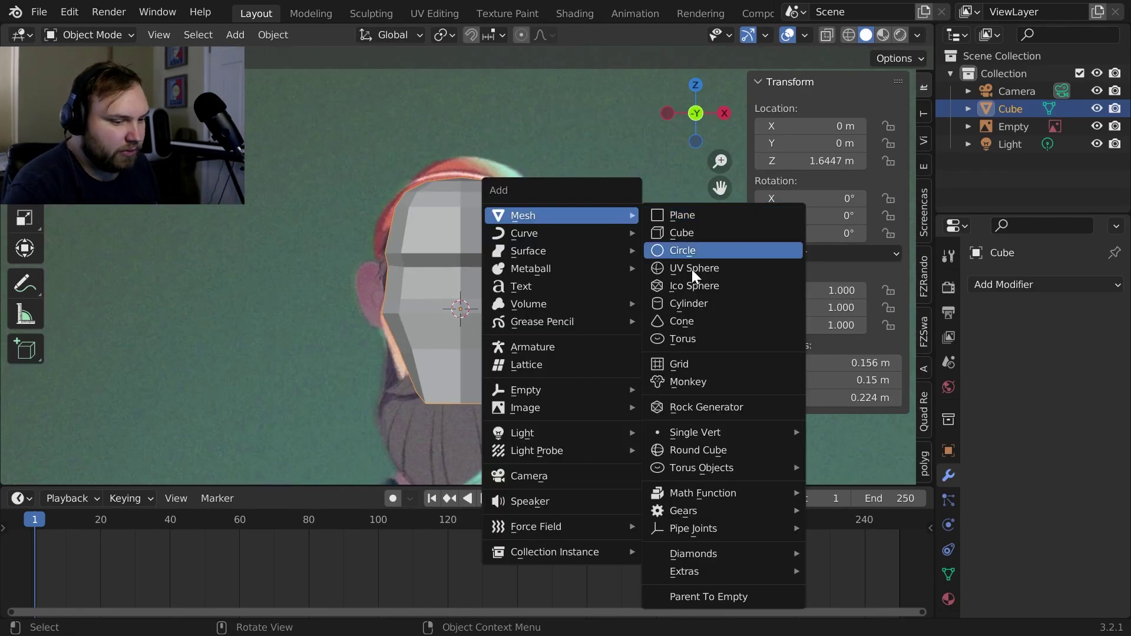
pyautogui.click(703, 302)
pyautogui.press('Tab')
pyautogui.press('s')
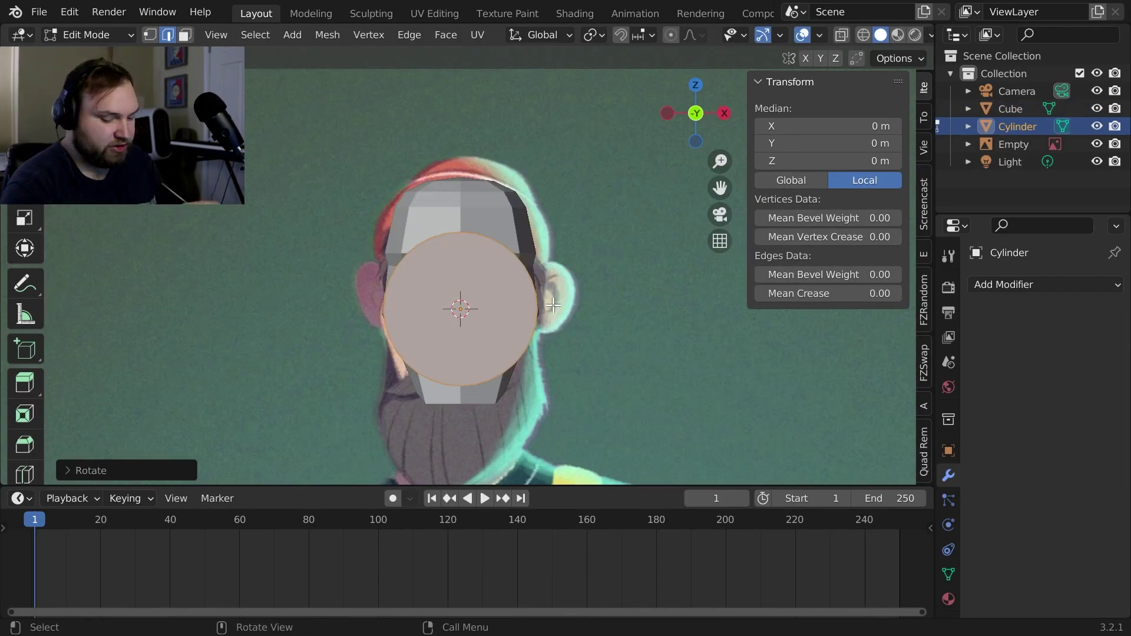
# Flatten the cylinder along Y into a thin disc and move it toward the side of the head
pyautogui.press('KP_7')
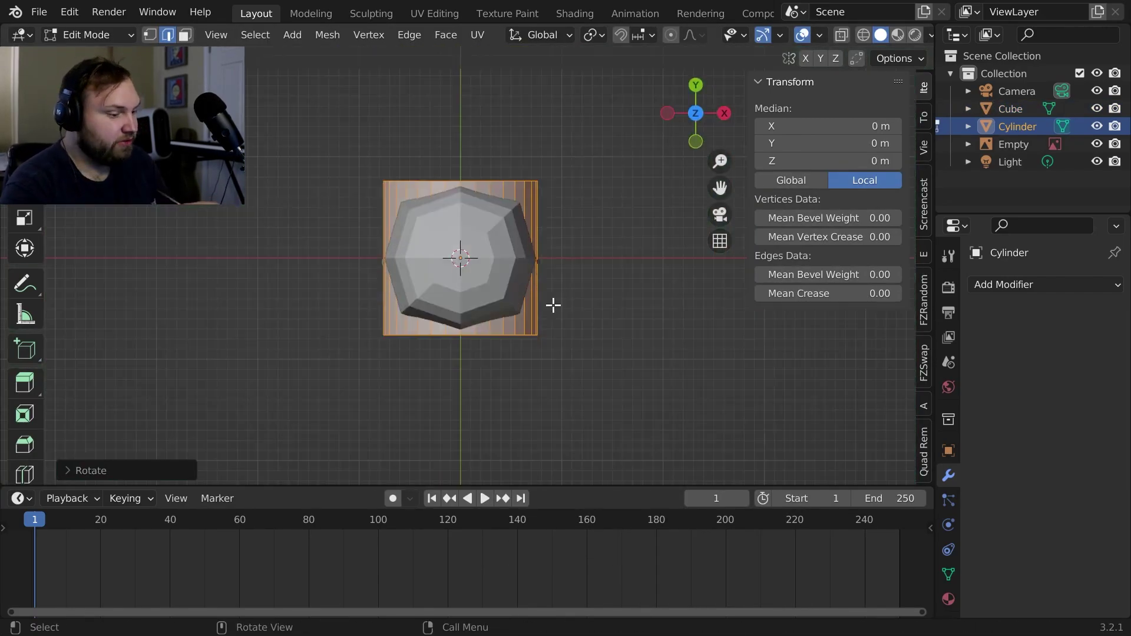
pyautogui.press('s')
pyautogui.press('y')
pyautogui.click(512, 238)
pyautogui.press('g')
pyautogui.click(626, 232)
pyautogui.press('s')
pyautogui.press('y')
pyautogui.click(658, 212)
# Position and scale the disc in front view to match the fisherman's ear
pyautogui.press('g')
pyautogui.moveTo(689, 222); pyautogui.dragTo(641, 215, button='middle')
pyautogui.hotkey('alt', 'z')
pyautogui.press('g')
pyautogui.click(592, 210)
pyautogui.press('s')
pyautogui.click(589, 247)
# Turn on proportional editing and pull the disc's lower vertices to follow the ear's outline
pyautogui.scroll(3, 589, 247)
pyautogui.moveTo(472, 282); pyautogui.dragTo(503, 306)
pyautogui.press('o')
pyautogui.press('g')
pyautogui.scroll(5, 563, 319)
pyautogui.scroll(7, 560, 307)
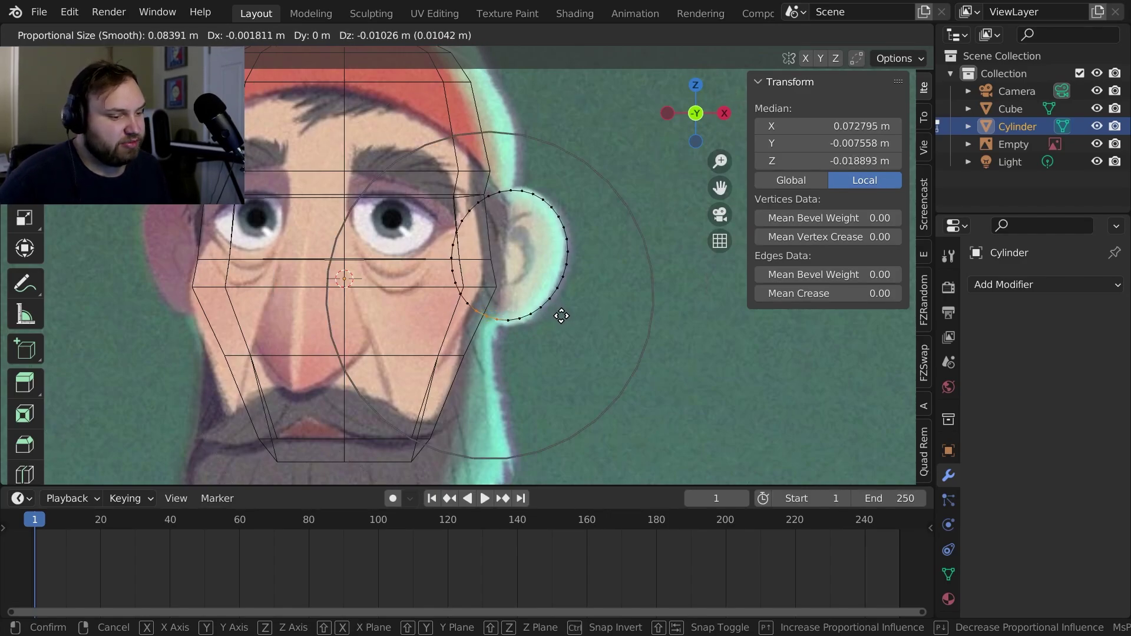
pyautogui.scroll(4, 562, 318)
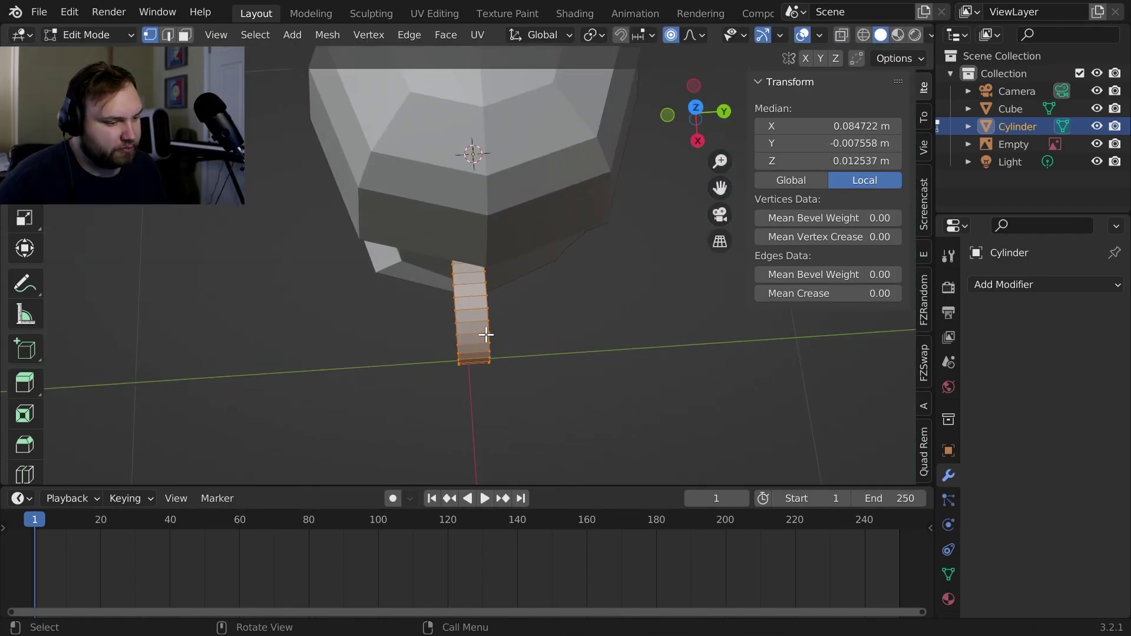
# Shear the ear in top view so its outer side angles toward the back of the head, and move its rear vertices
pyautogui.moveTo(139, 342); pyautogui.dragTo(515, 298, button='middle')
pyautogui.press('KP_7')
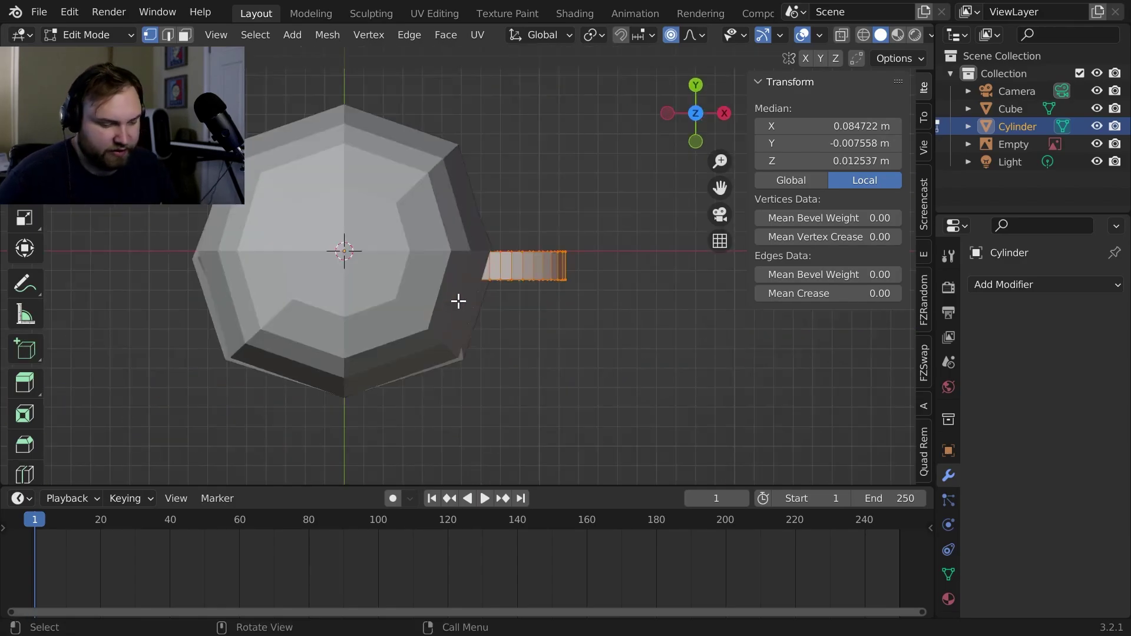
pyautogui.scroll(-8, 27, 353)
pyautogui.click(24, 453)
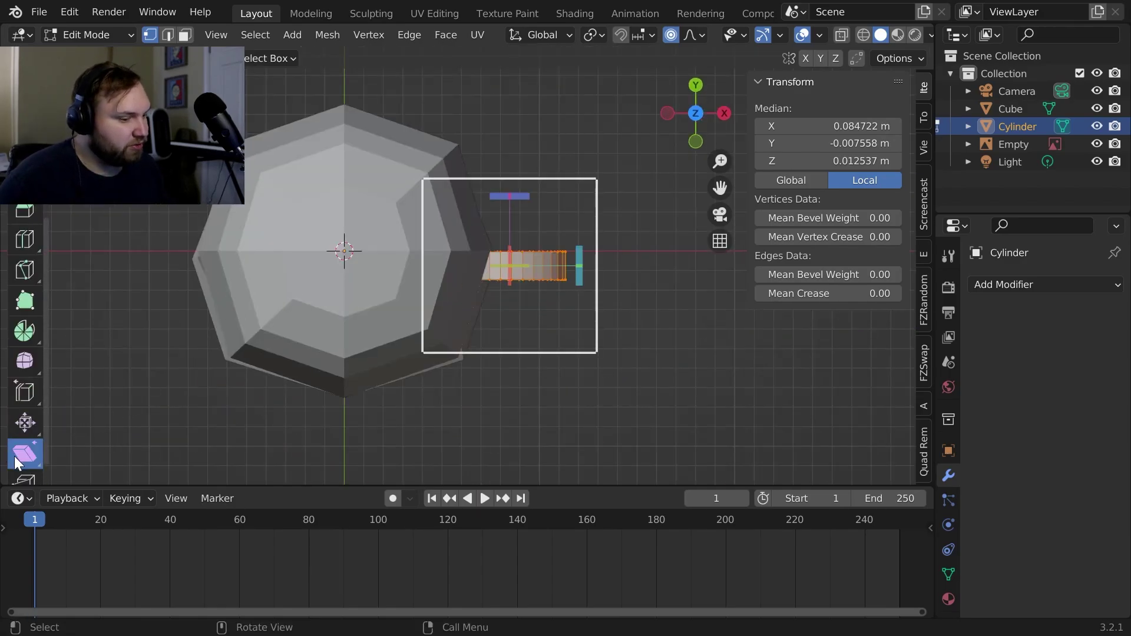
pyautogui.moveTo(576, 254)
pyautogui.mouseDown()
pyautogui.moveTo(575, 195)
pyautogui.moveTo(574, 215)
pyautogui.mouseUp()
pyautogui.hotkey('shift', 'z')
pyautogui.moveTo(409, 176); pyautogui.dragTo(610, 255)
pyautogui.press('g')
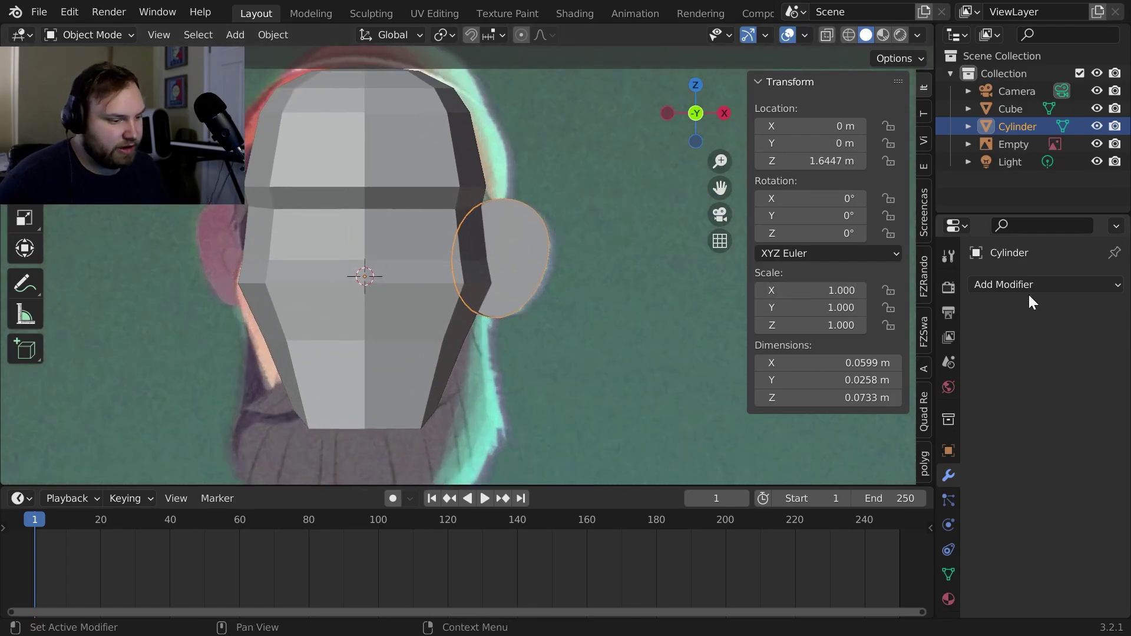
# Add a Mirror modifier on the X axis to the ear so it is duplicated on the other side of the head
pyautogui.click(1038, 286)
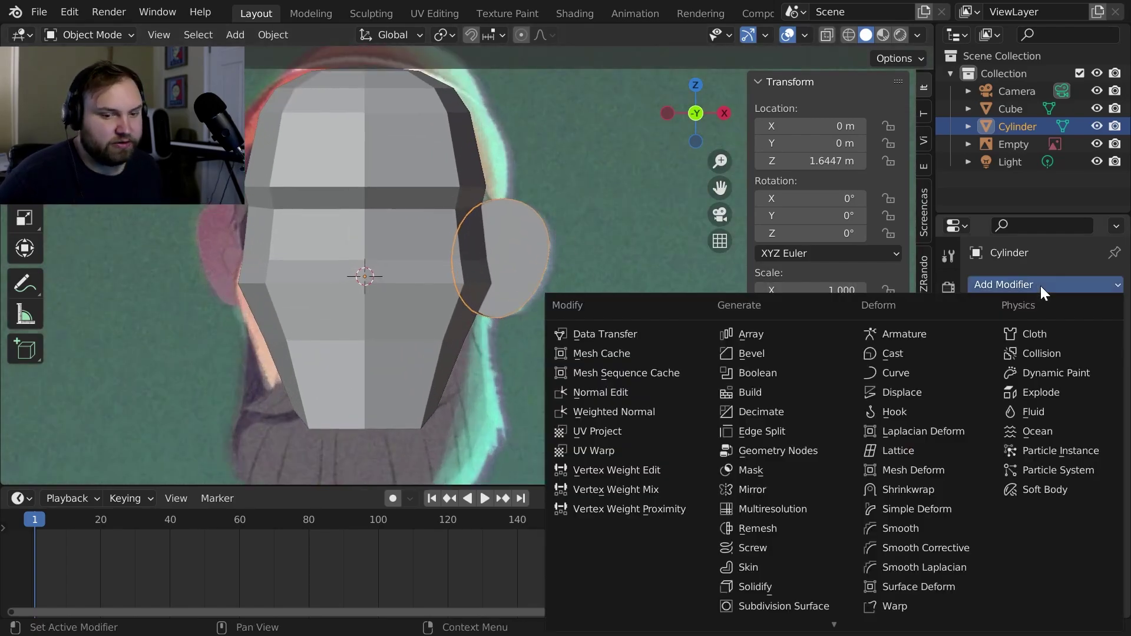
pyautogui.click(751, 490)
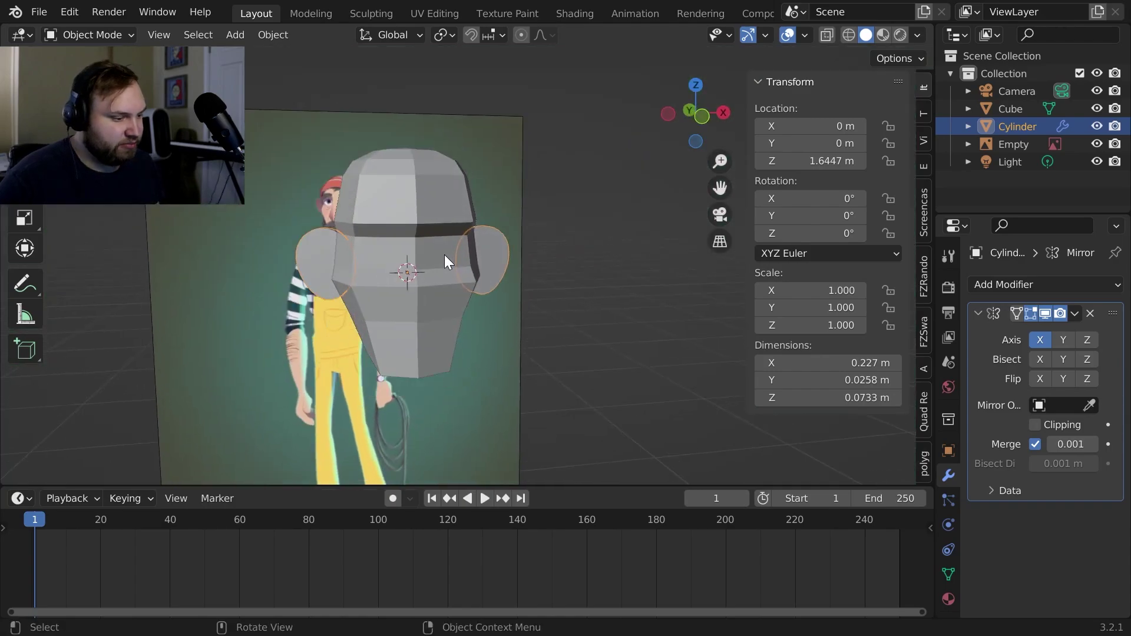
pyautogui.moveTo(444, 254); pyautogui.dragTo(433, 251, button='middle')
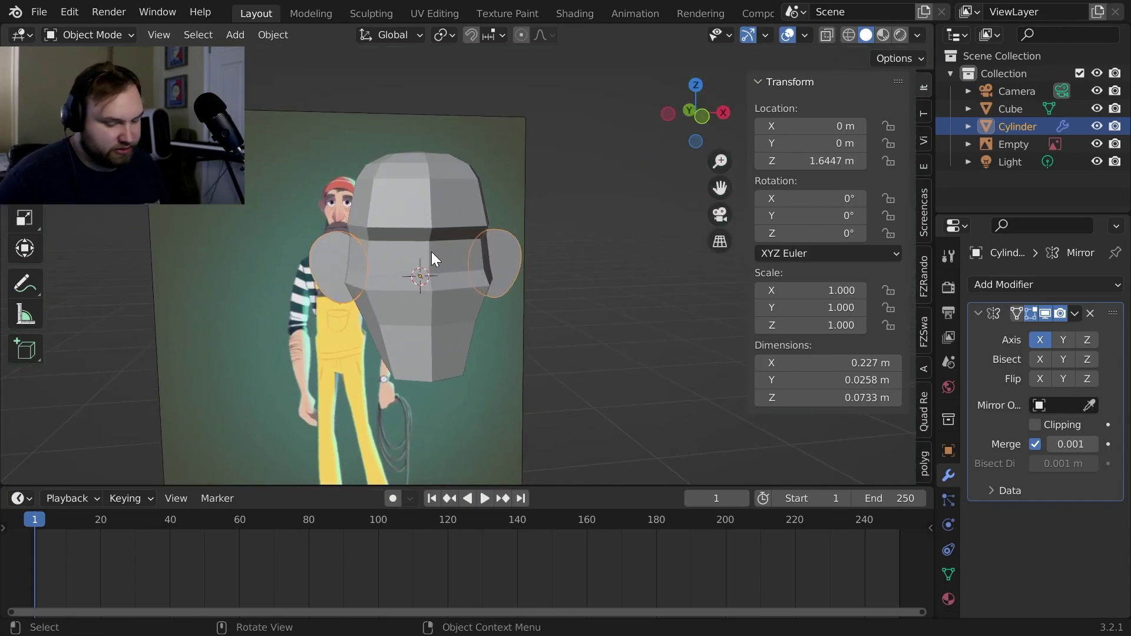
# Add a cube to the scene and scale it down into a small block for the nose
pyautogui.press('KP_1')
pyautogui.hotkey('shift', 'a')
pyautogui.click(654, 158)
pyautogui.press('s')
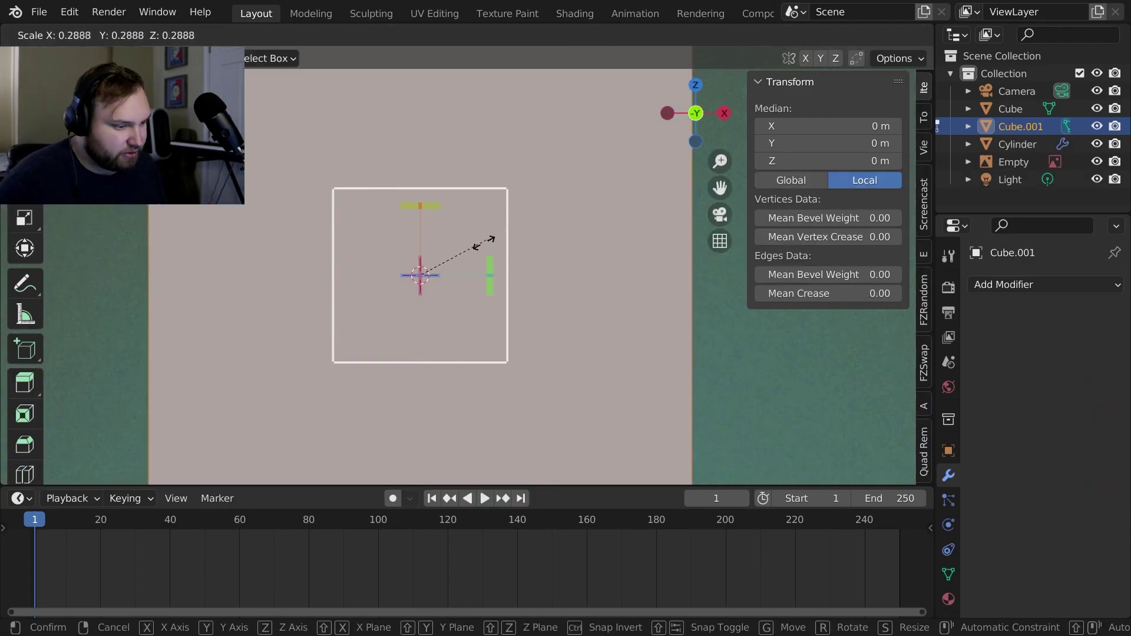
pyautogui.click(464, 254)
pyautogui.moveTo(614, 196); pyautogui.dragTo(533, 275, button='middle')
pyautogui.press('s')
pyautogui.click(506, 254)
# In front view wireframe, raise the nose block's top vertices along Z to brow height and narrow them along X
pyautogui.press('KP_1')
pyautogui.scroll(2, 530, 232)
pyautogui.hotkey('shift', 'z')
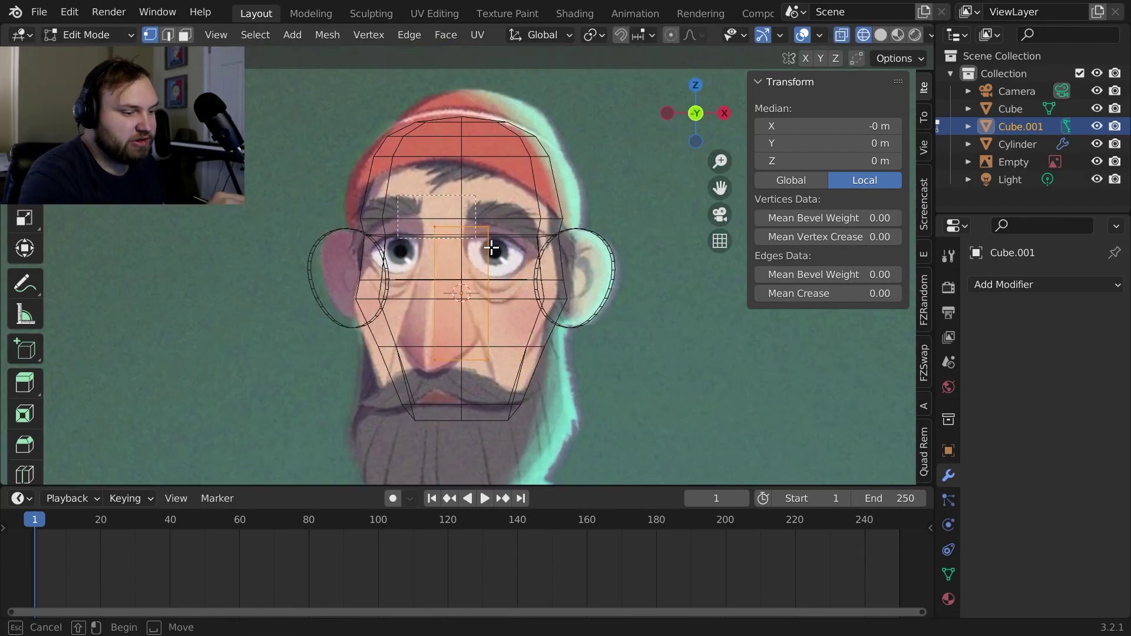
pyautogui.moveTo(491, 248); pyautogui.dragTo(492, 248)
pyautogui.press('g')
pyautogui.press('z')
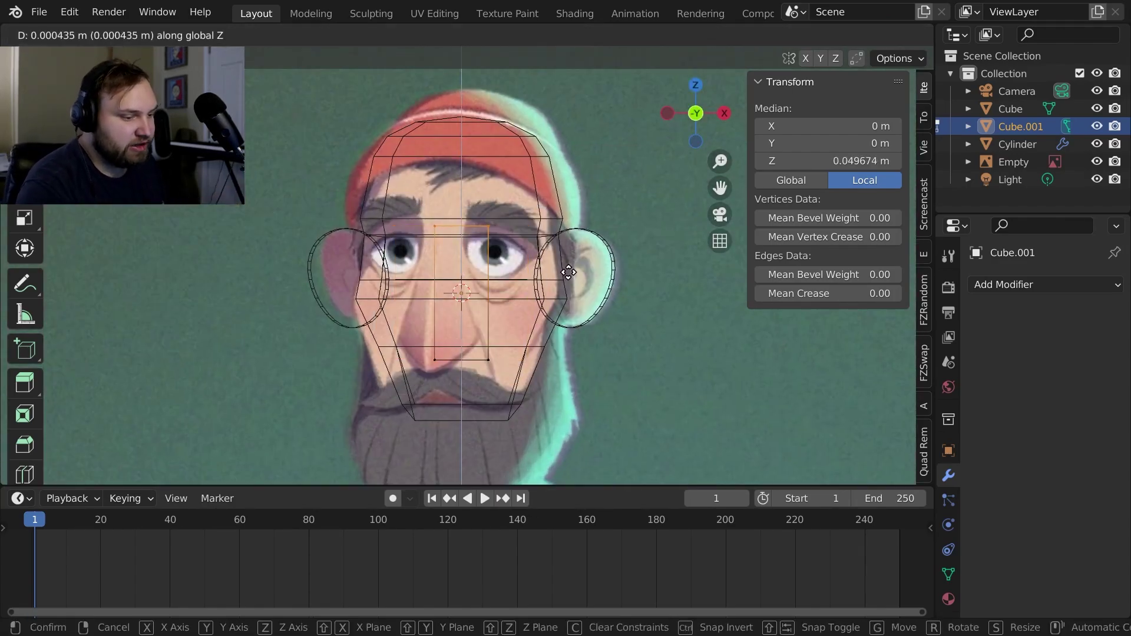
pyautogui.click(577, 270)
pyautogui.press('s')
pyautogui.press('x')
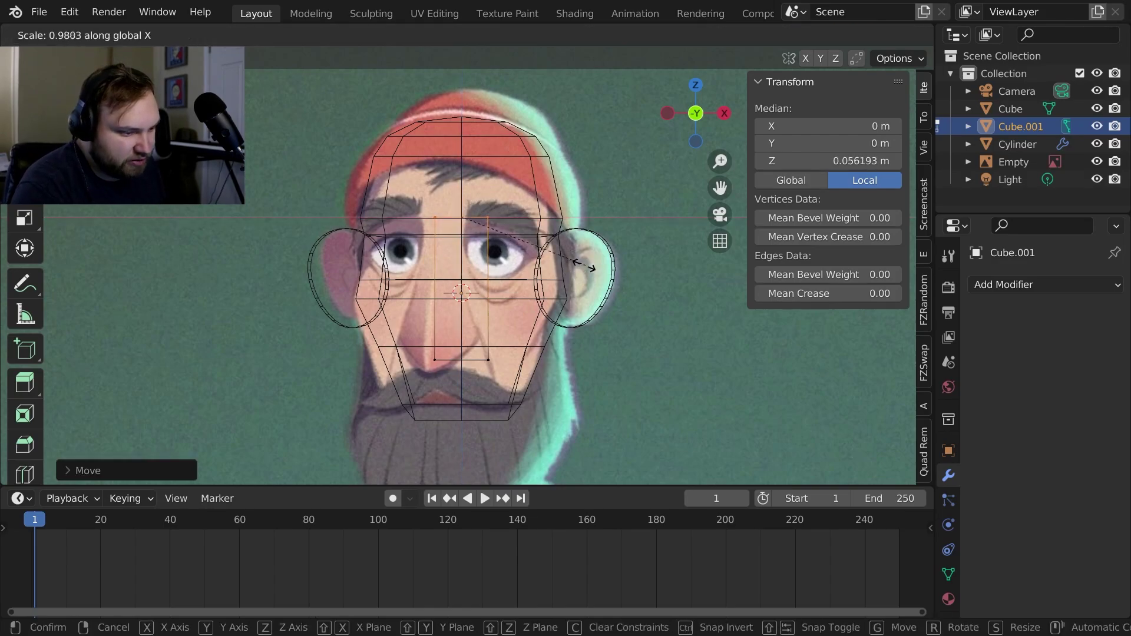
pyautogui.click(564, 277)
# Raise the nose block's bottom vertices along Z and widen them along X to match the painted nose
pyautogui.moveTo(422, 346); pyautogui.dragTo(545, 389)
pyautogui.press('g')
pyautogui.press('z')
pyautogui.click(566, 354)
pyautogui.press('s')
pyautogui.press('x')
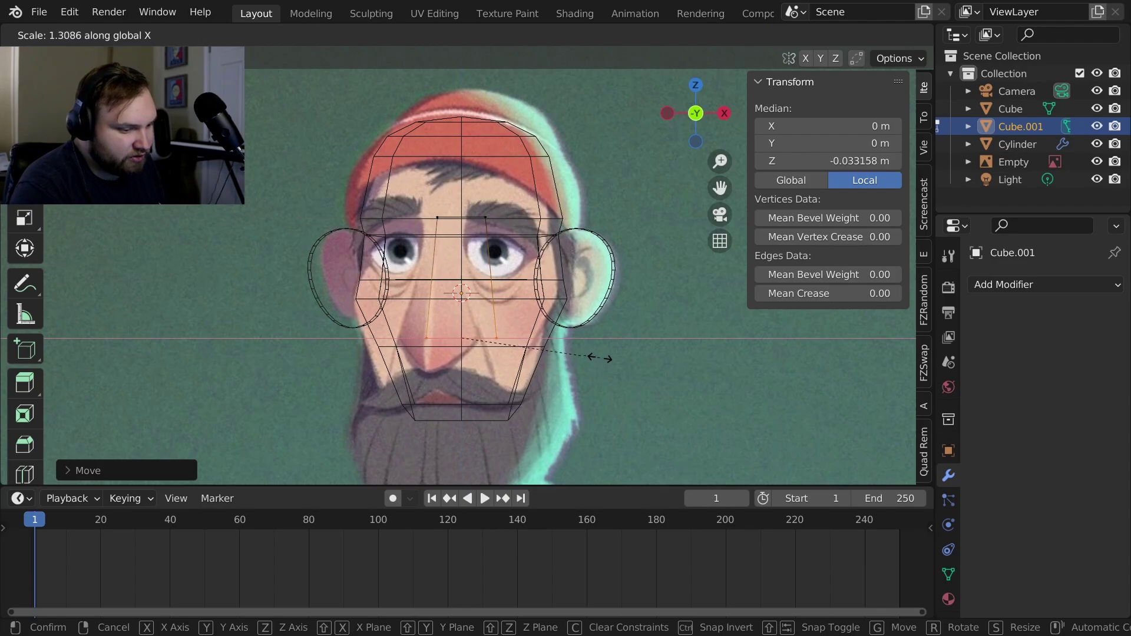
pyautogui.click(599, 358)
pyautogui.press('a')
pyautogui.press('g')
pyautogui.press('x')
pyautogui.rightClick(576, 358)
# Adjust the nose block's taper by scaling its top vertices and then its bottom vertices along X
pyautogui.moveTo(412, 200); pyautogui.dragTo(518, 236)
pyautogui.press('s')
pyautogui.press('x')
pyautogui.click(553, 223)
pyautogui.moveTo(412, 321); pyautogui.dragTo(518, 356)
pyautogui.press('s')
pyautogui.press('x')
pyautogui.click(588, 326)
# Cut a centered edge loop down the nose block and push its top front vertices back along Y toward the brow
pyautogui.moveTo(585, 159); pyautogui.dragTo(593, 223, button='middle')
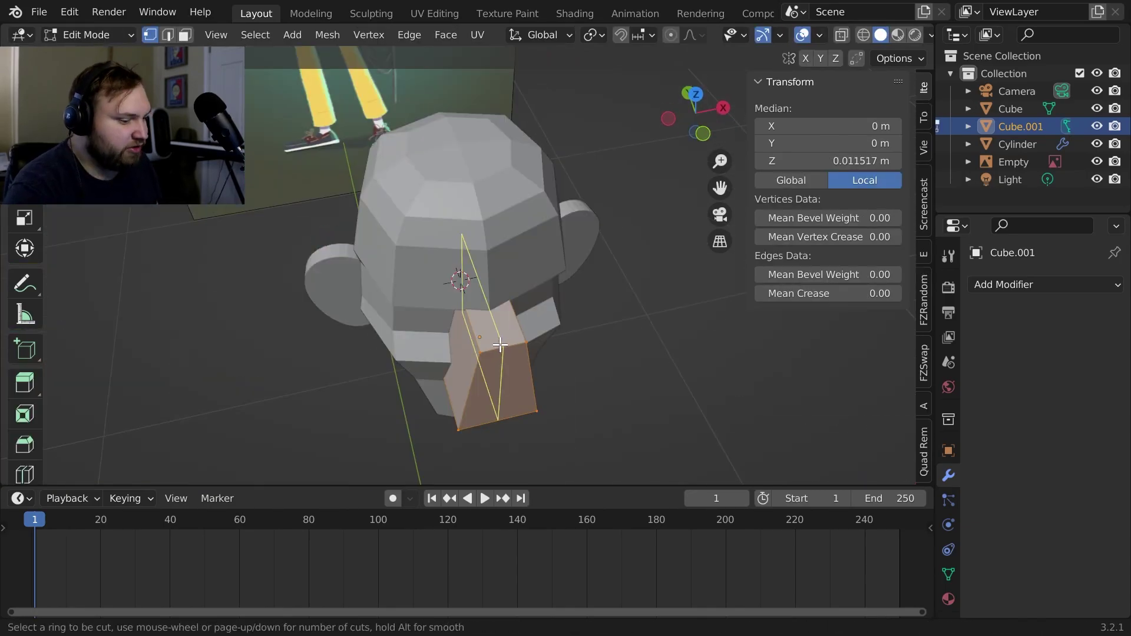
pyautogui.click(500, 345)
pyautogui.rightClick(501, 353)
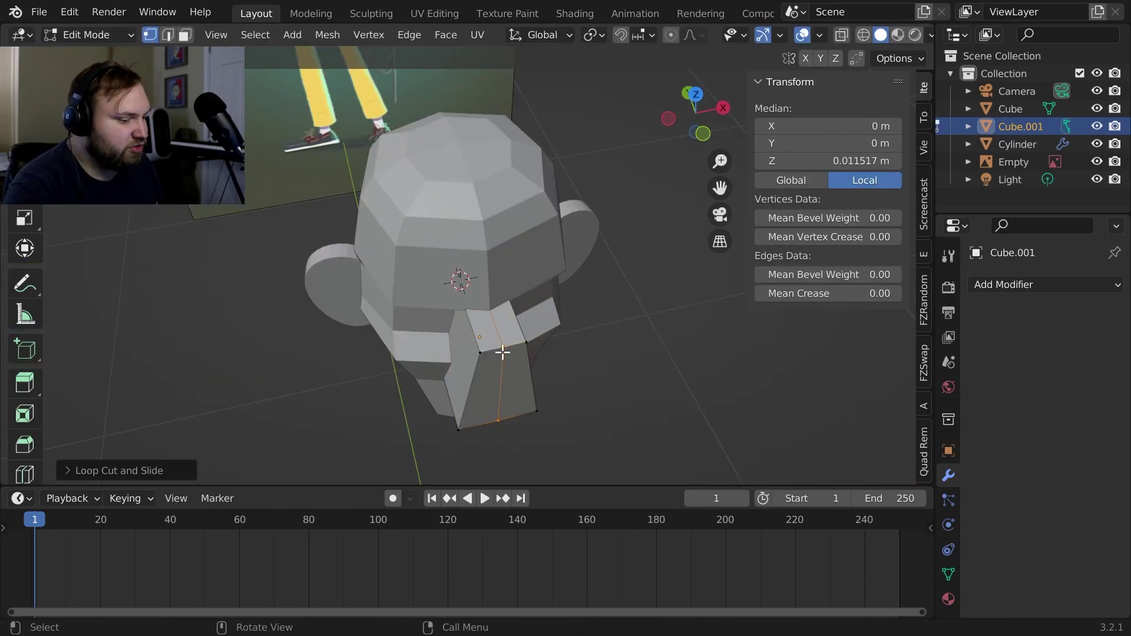
pyautogui.click(496, 344)
pyautogui.moveTo(495, 344); pyautogui.dragTo(532, 341, button='middle')
pyautogui.press('g')
pyautogui.press('y')
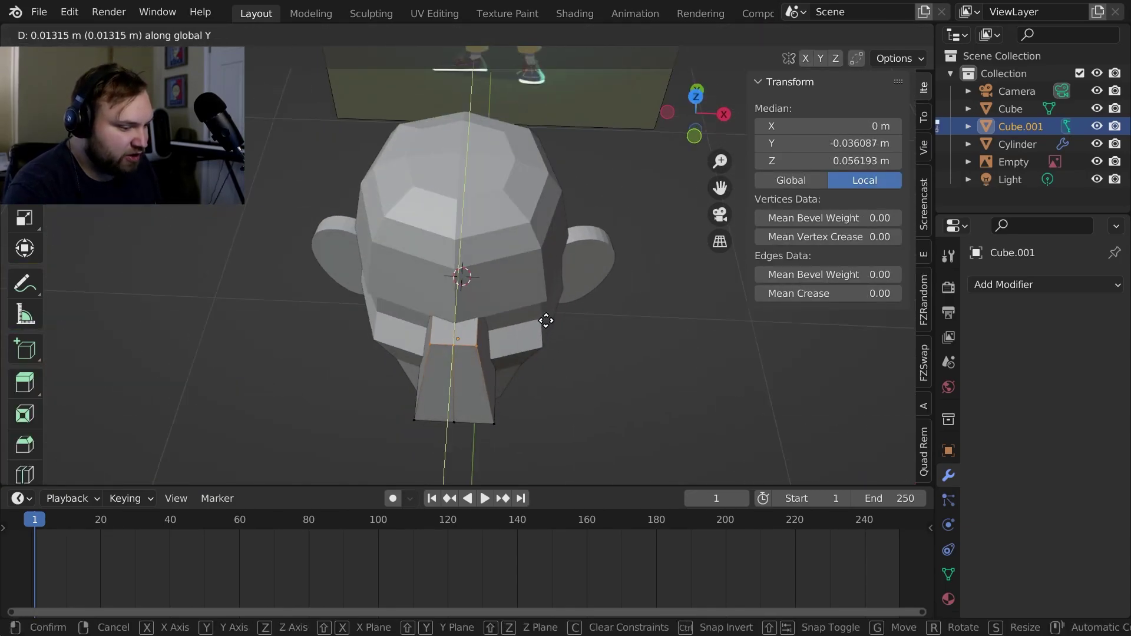
pyautogui.click(581, 195)
# Select the two outer top front corners of the nose and push them back along Y into the face
pyautogui.moveTo(547, 298); pyautogui.dragTo(533, 155, button='middle')
pyautogui.click(533, 156)
pyautogui.keyDown('shift'); pyautogui.click(474, 148); pyautogui.keyUp('shift')
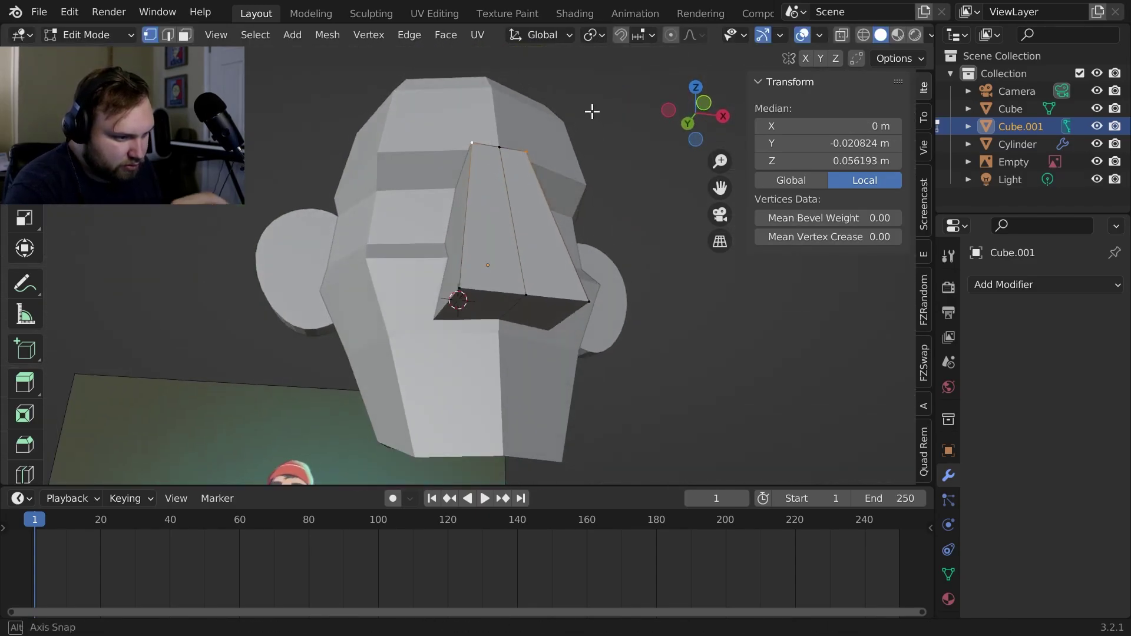
pyautogui.moveTo(588, 114); pyautogui.dragTo(570, 253, button='middle')
pyautogui.press('g')
pyautogui.press('y')
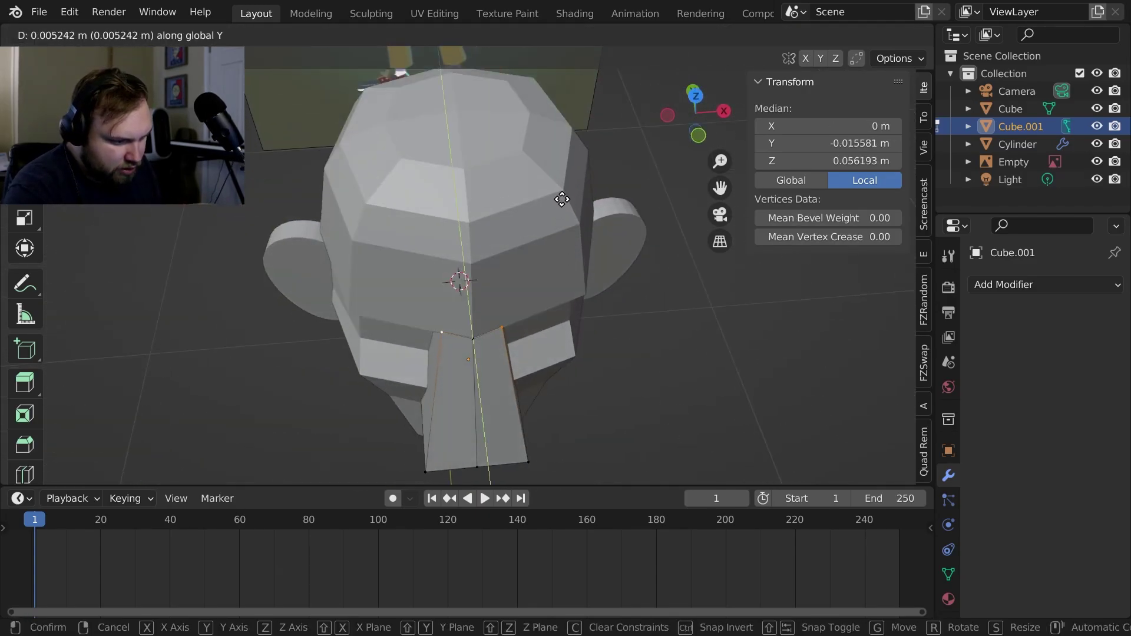
pyautogui.click(562, 199)
# Lower the nose's bottom center vertex along Z to form a pointed tip, and widen the bottom corners slightly along X
pyautogui.moveTo(561, 200); pyautogui.dragTo(577, 224, button='middle')
pyautogui.press('KP_1')
pyautogui.press('z')
pyautogui.click(507, 315)
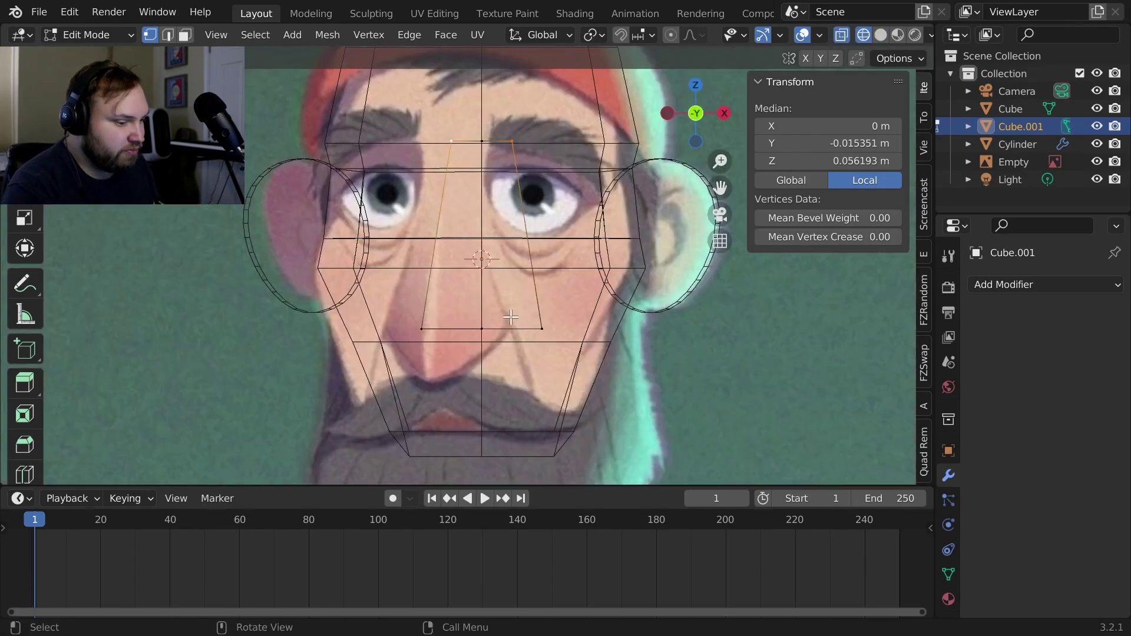
pyautogui.press('g')
pyautogui.moveTo(518, 353); pyautogui.dragTo(558, 334)
pyautogui.press('z')
pyautogui.click(561, 328)
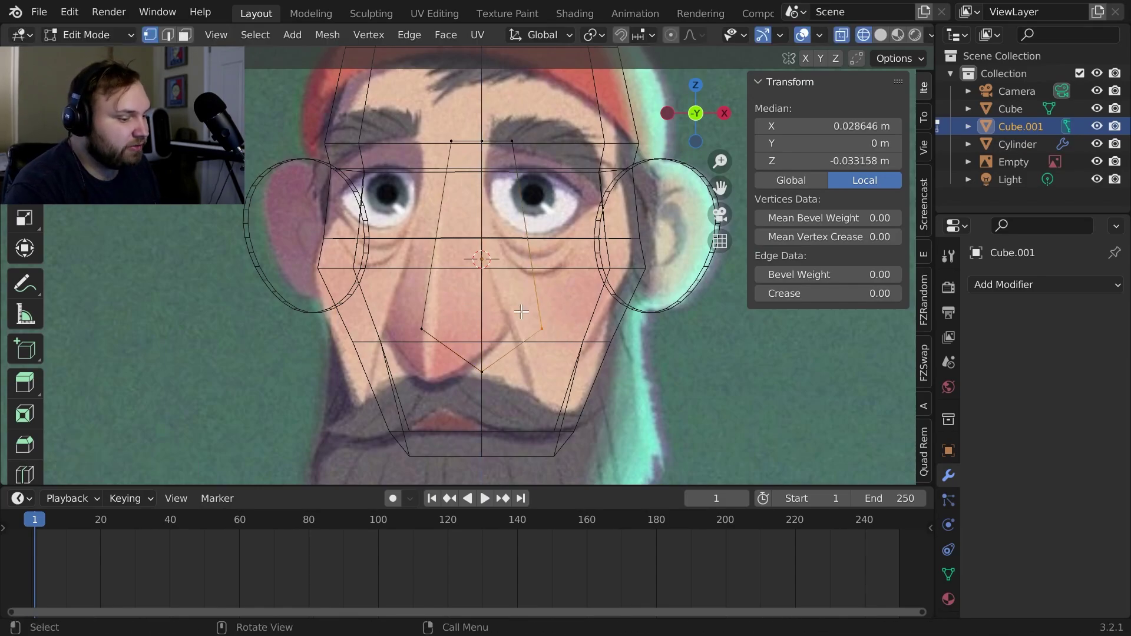
pyautogui.press('s')
pyautogui.press('x')
pyautogui.click(537, 297)
# Add a horizontal edge loop across the middle of the nose and scale it along X to follow the painted nose
pyautogui.hotkey('ctrl', 'r')
pyautogui.click(539, 253)
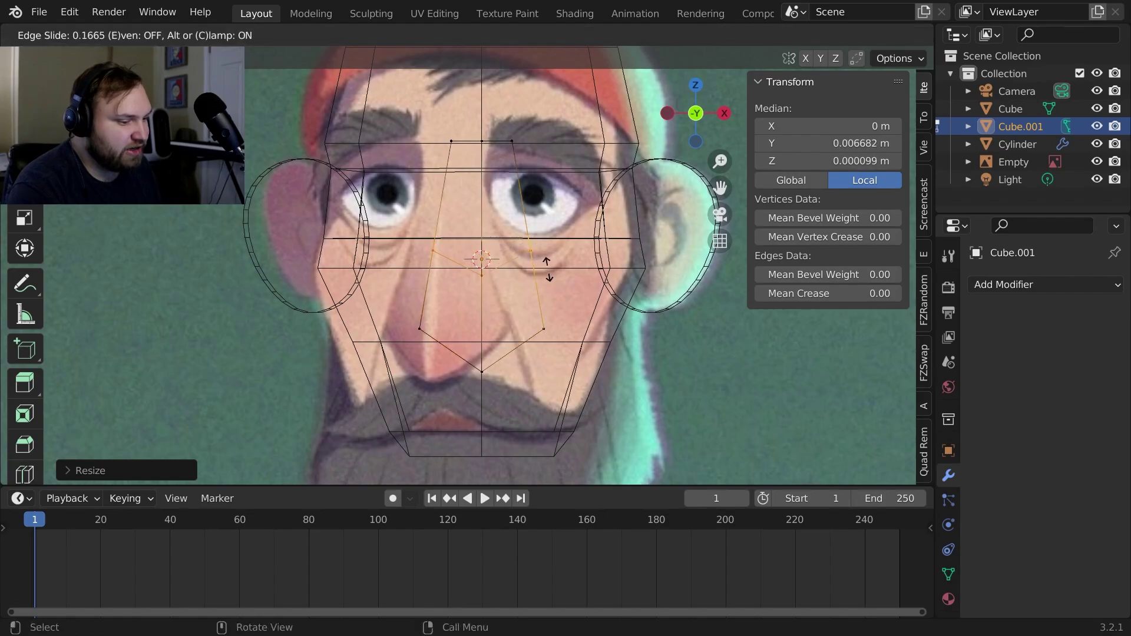
pyautogui.click(548, 269)
pyautogui.press('s')
pyautogui.press('x')
pyautogui.click(562, 274)
pyautogui.press('z')
pyautogui.click(614, 267)
pyautogui.press('s')
pyautogui.press('x')
pyautogui.click(653, 244)
# Pull the nose tip's center vertex forward along Y, and adjust a neighboring front vertex along Y
pyautogui.moveTo(653, 244)
pyautogui.mouseDown(button='middle')
pyautogui.moveTo(570, 205)
pyautogui.moveTo(542, 217)
pyautogui.mouseUp(button='middle')
pyautogui.click(361, 288)
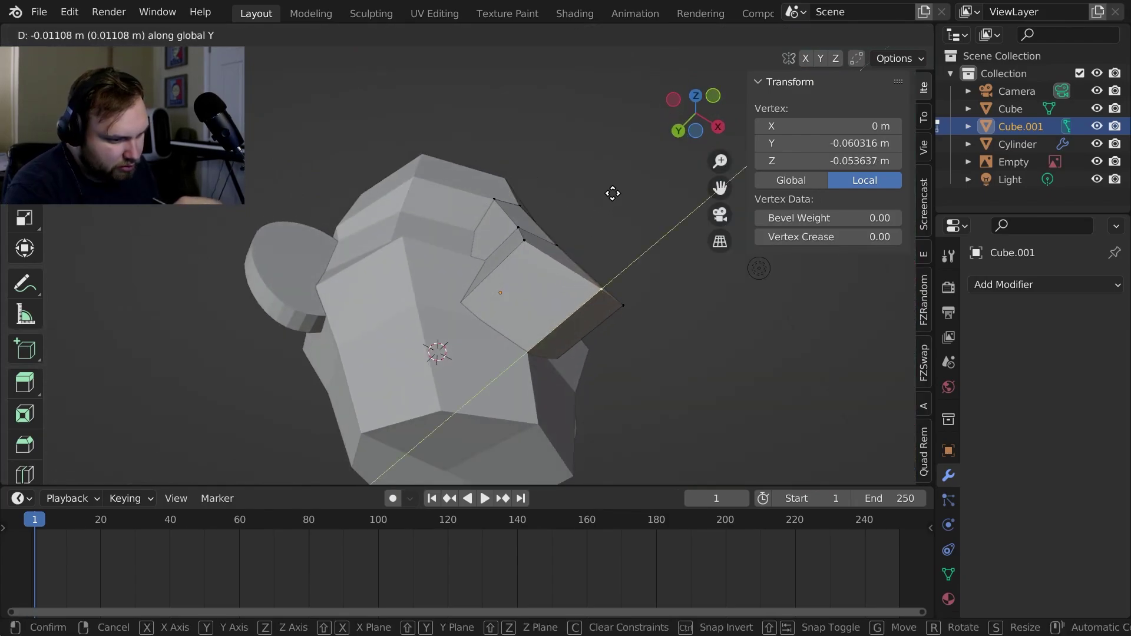
pyautogui.click(613, 193)
pyautogui.click(588, 262)
pyautogui.moveTo(613, 193); pyautogui.dragTo(613, 222, button='middle')
pyautogui.press('g')
pyautogui.press('y')
pyautogui.click(613, 226)
# Move the center vertex of the nose's middle loop along Y to shape the bridge
pyautogui.click(520, 232)
pyautogui.moveTo(520, 232); pyautogui.dragTo(598, 293, button='middle')
pyautogui.press('g')
pyautogui.press('y')
pyautogui.click(525, 230)
# Raise the center edge on the nose's underside along Z, and compare the nose with the front reference
pyautogui.press('2')
pyautogui.click(529, 313)
pyautogui.press('g')
pyautogui.press('z')
pyautogui.click(638, 225)
pyautogui.press('KP_1')
pyautogui.hotkey('shift', 'z')
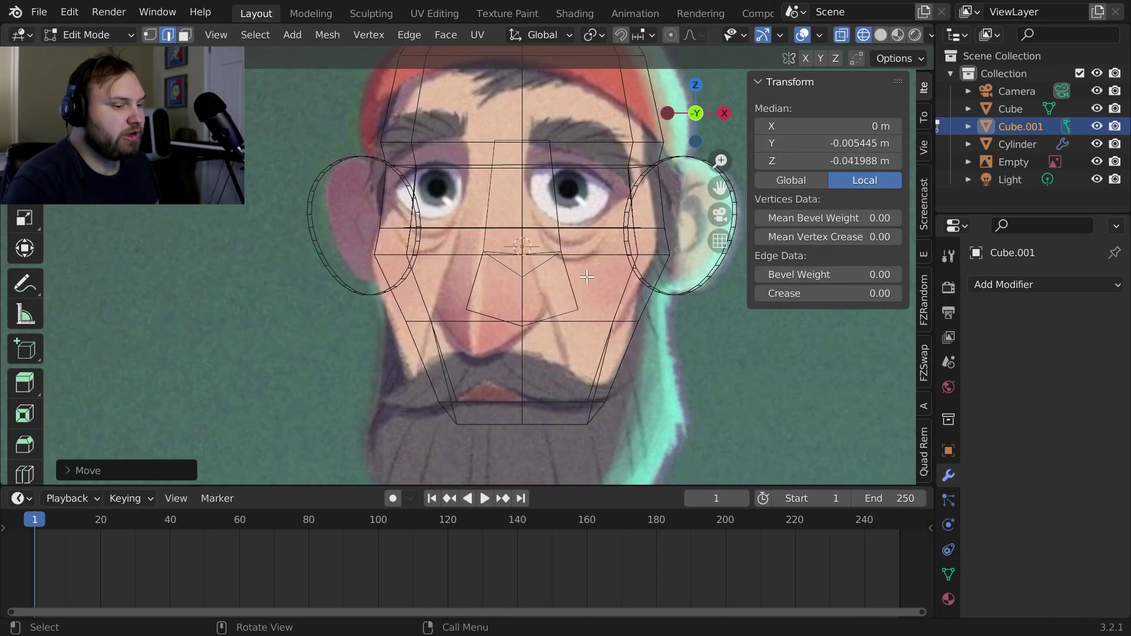
pyautogui.hotkey('shift', 'z')
pyautogui.hotkey('shift', 'z')
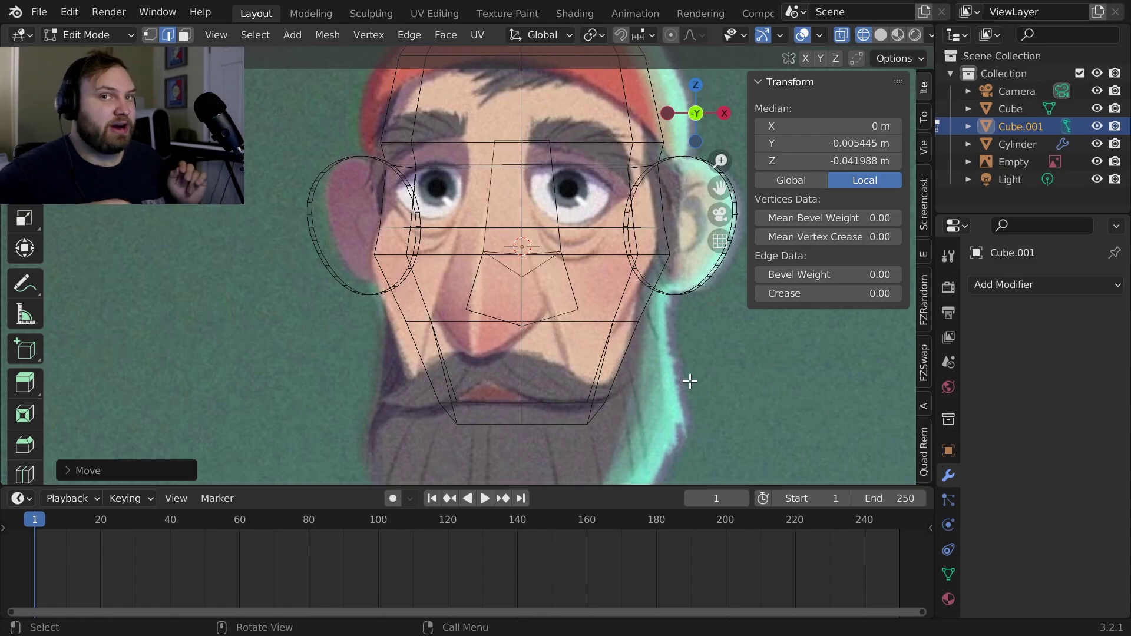
pyautogui.click(612, 222)
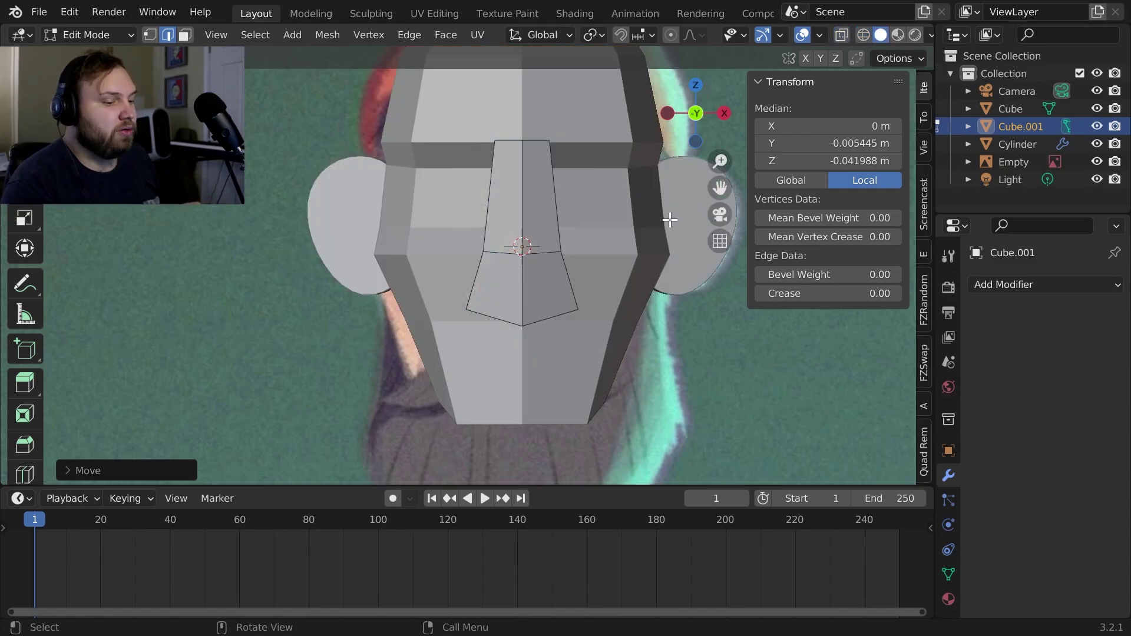
# Add a horizontal edge loop across the upper nose and narrow it to pinch the bridge between the eyes
pyautogui.moveTo(659, 224)
pyautogui.mouseDown(button='middle')
pyautogui.moveTo(631, 224)
pyautogui.moveTo(683, 191)
pyautogui.moveTo(586, 283)
pyautogui.moveTo(560, 227)
pyautogui.moveTo(598, 195)
pyautogui.moveTo(665, 218)
pyautogui.mouseUp(button='middle')
pyautogui.scroll(2, 583, 200)
pyautogui.hotkey('ctrl', 'r')
pyautogui.click(559, 195)
pyautogui.click(562, 191)
pyautogui.press('s')
pyautogui.press('x')
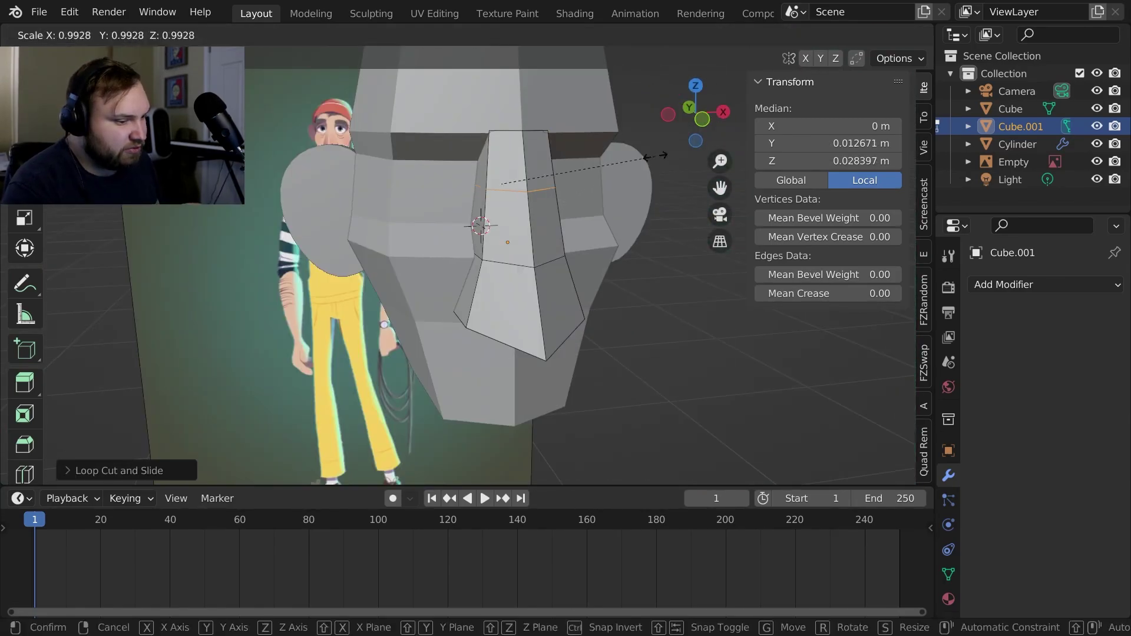
pyautogui.click(605, 174)
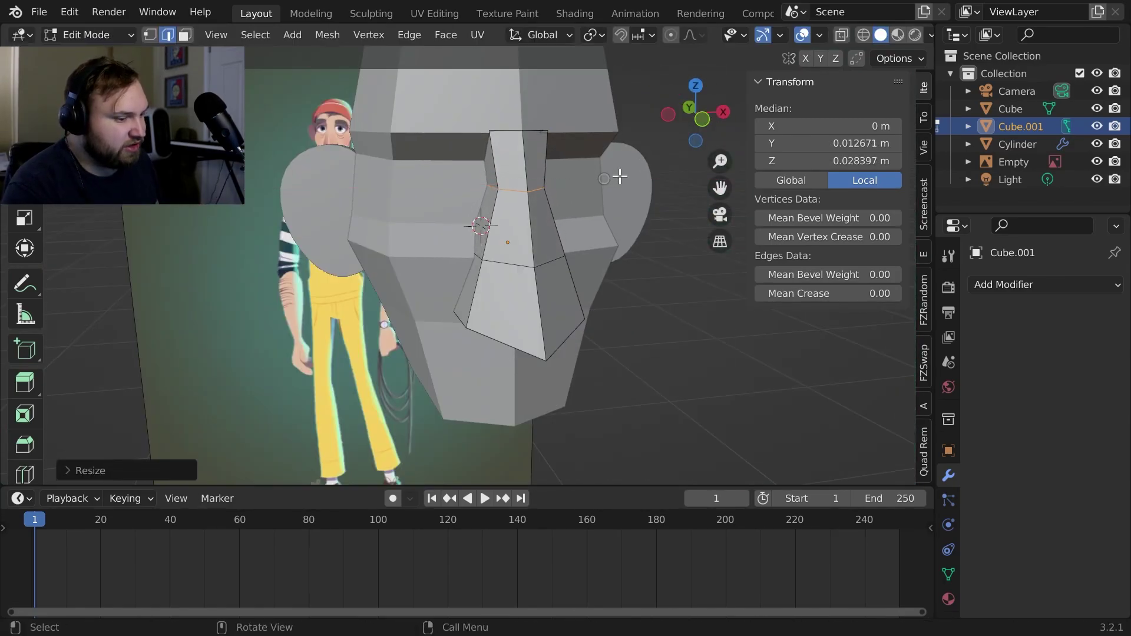
pyautogui.moveTo(605, 174); pyautogui.dragTo(647, 142, button='middle')
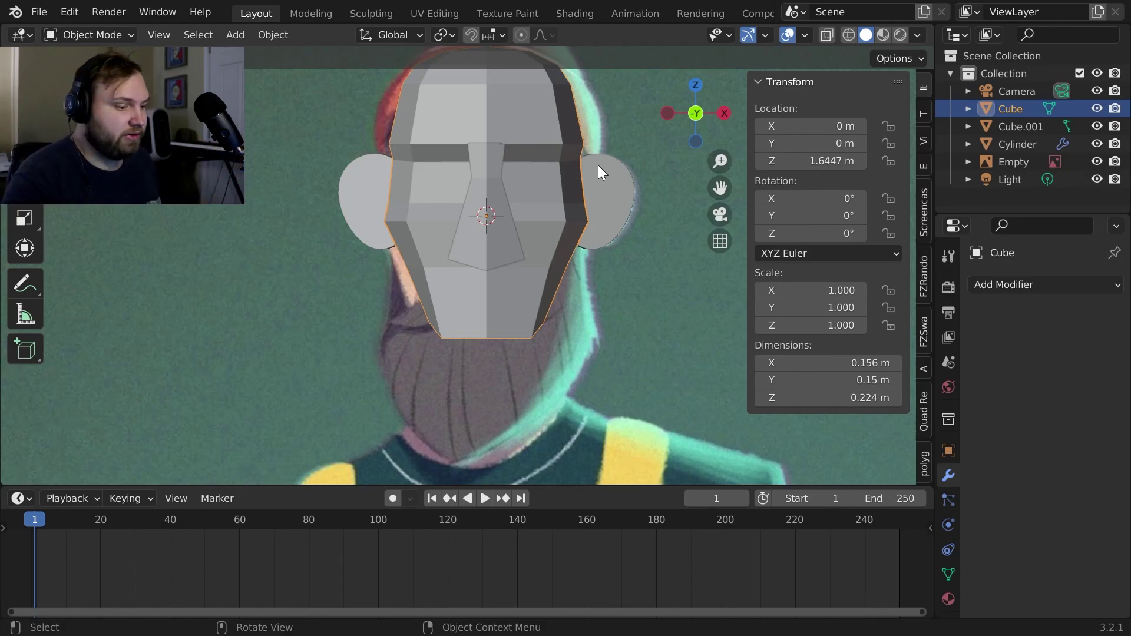
# Duplicate the head's lower front and side jaw faces in place and separate them into their own object for the beard
pyautogui.press('KP_3')
pyautogui.press('Tab')
pyautogui.hotkey('alt', 'z')
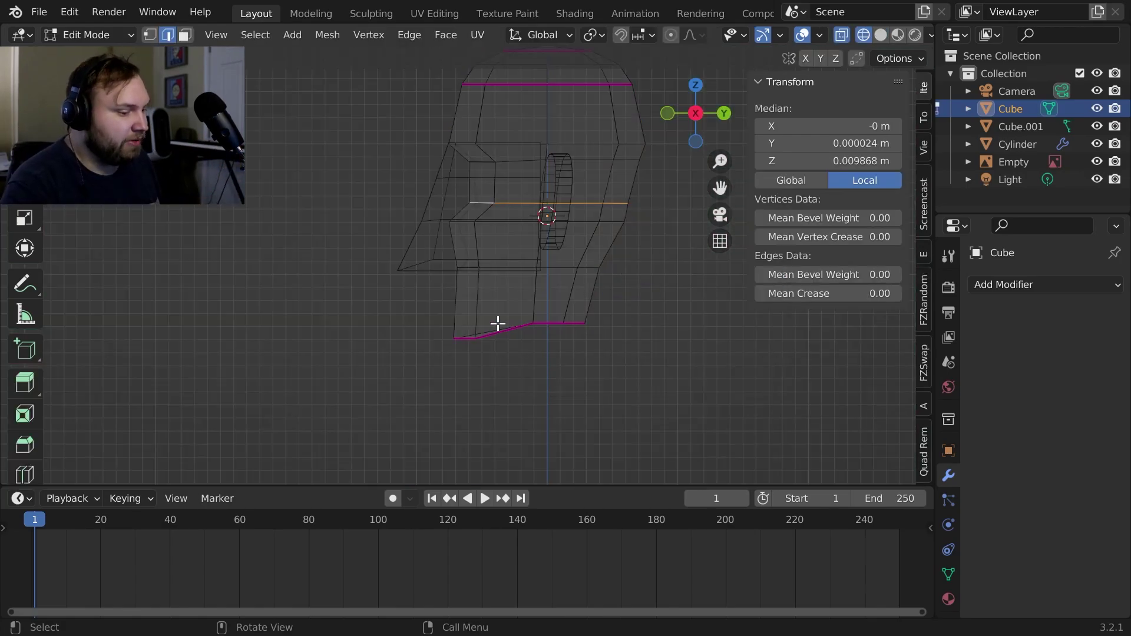
pyautogui.hotkey('alt', 'a')
pyautogui.press('3')
pyautogui.moveTo(444, 282); pyautogui.dragTo(565, 349)
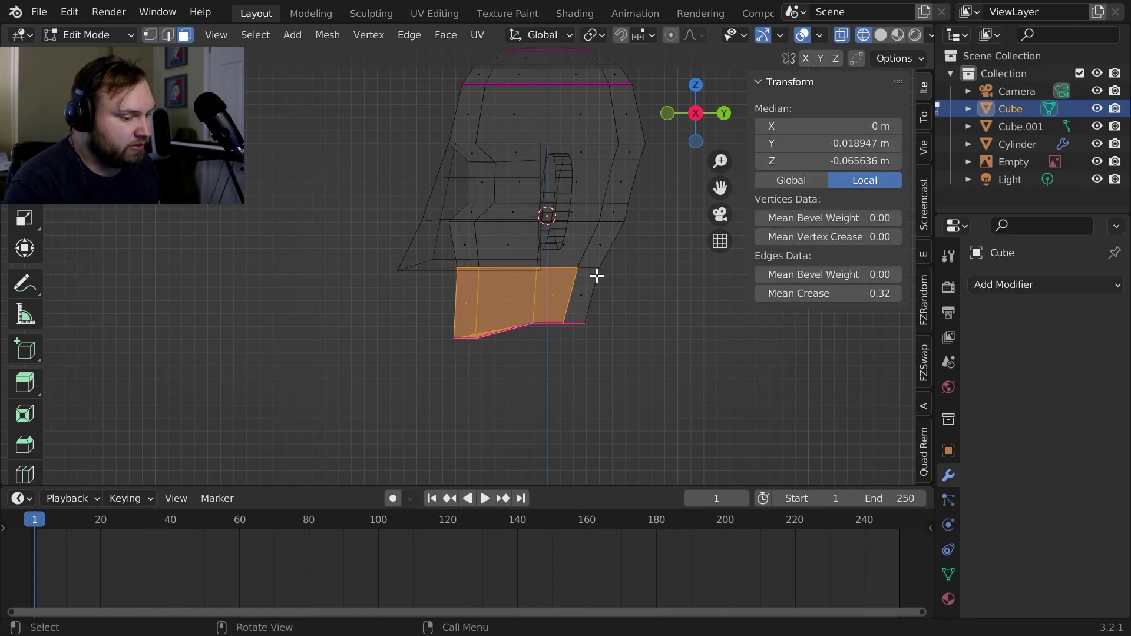
pyautogui.hotkey('shift', 'd')
pyautogui.rightClick(583, 290)
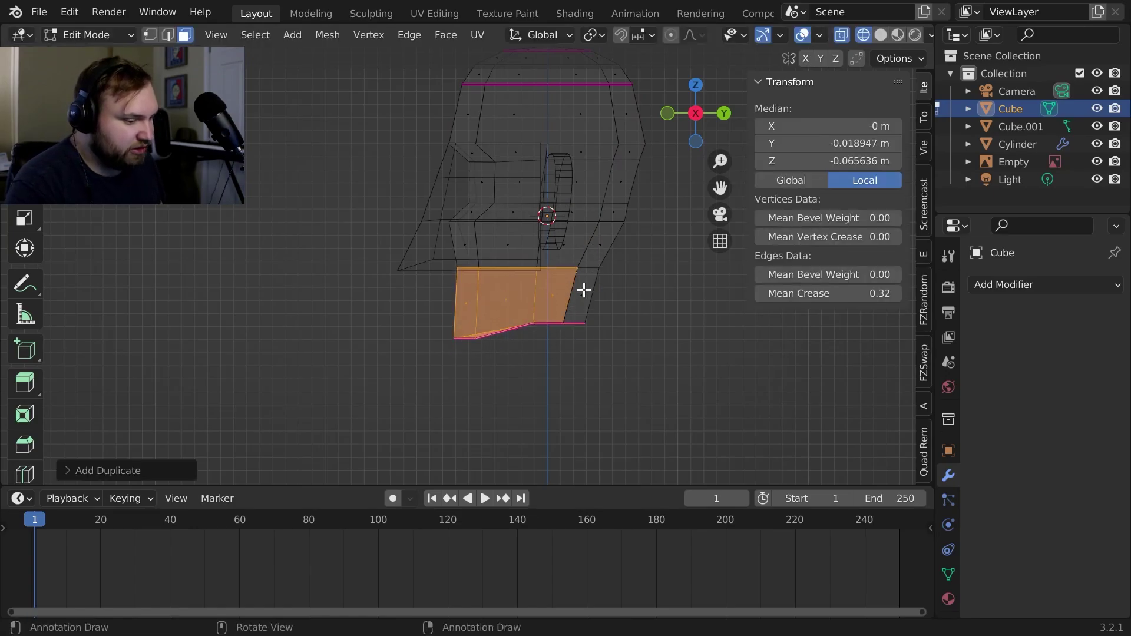
pyautogui.press('p')
pyautogui.click(592, 284)
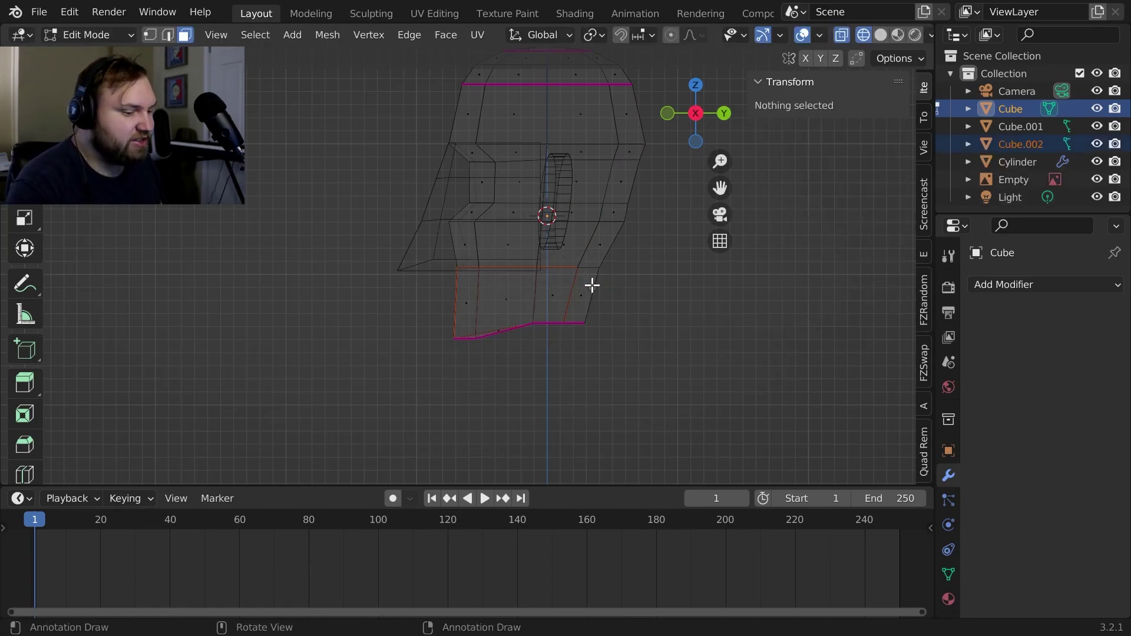
pyautogui.press('Tab')
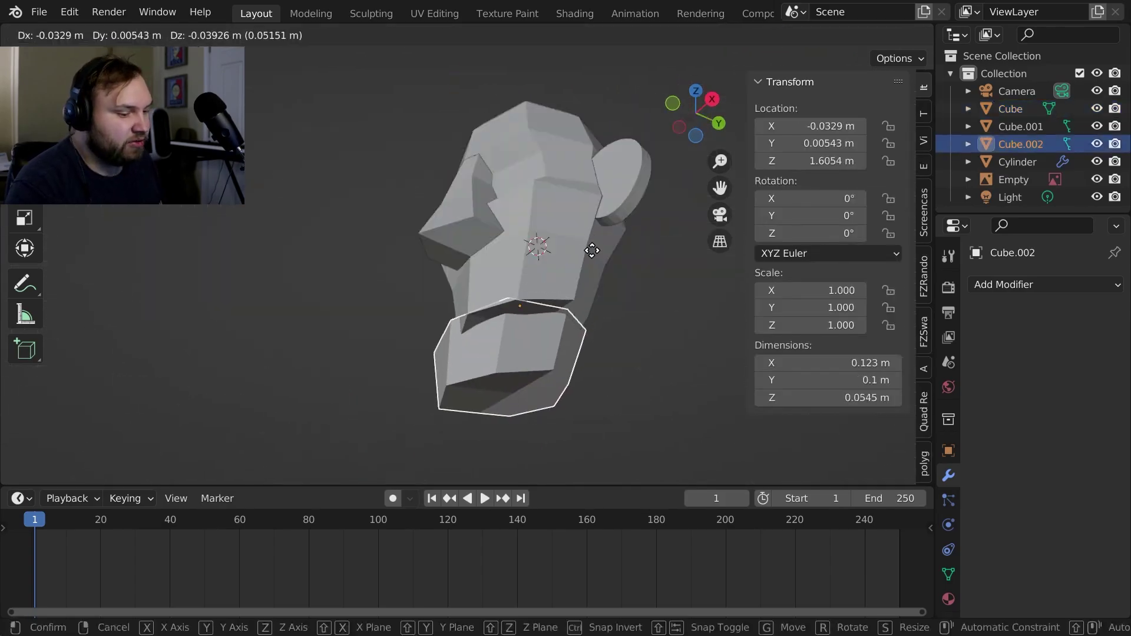
# Try to move the separated jaw piece along Z
pyautogui.rightClick(592, 251)
pyautogui.moveTo(591, 251); pyautogui.dragTo(596, 227, button='middle')
pyautogui.press('g')
pyautogui.press('z')
pyautogui.click(612, 271)
pyautogui.moveTo(611, 270); pyautogui.dragTo(646, 341, button='middle')
# Extrude the separated jaw faces outward along their normals to give the beard thickness
pyautogui.press('Tab')
pyautogui.press('Tab')
pyautogui.press('Tab')
pyautogui.press('Tab')
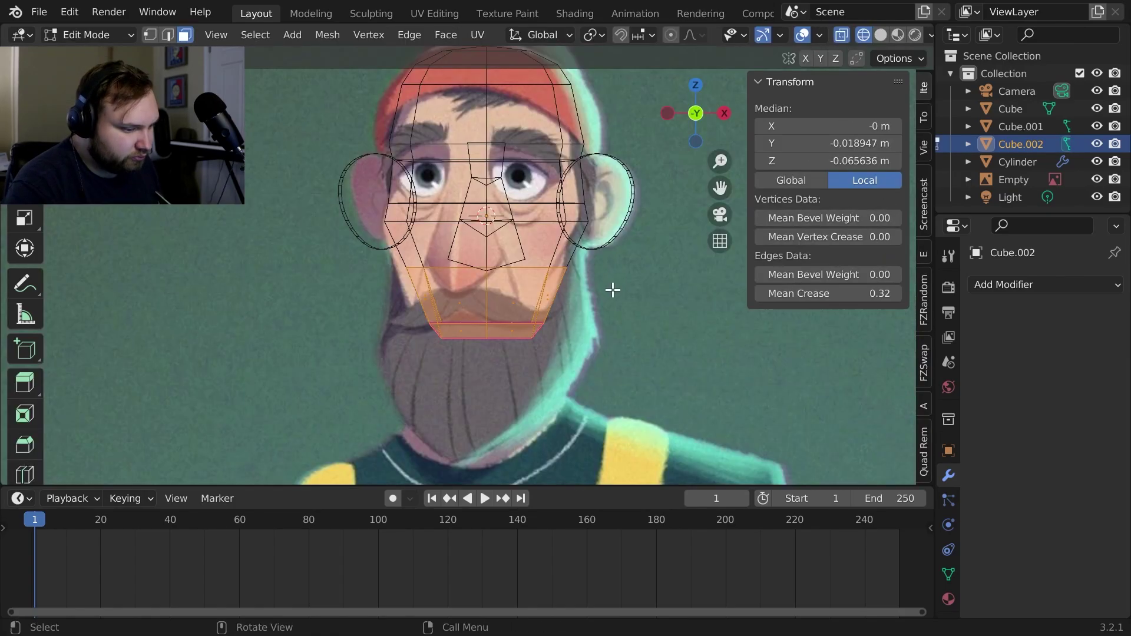
pyautogui.hotkey('alt', 'e')
pyautogui.click(615, 308)
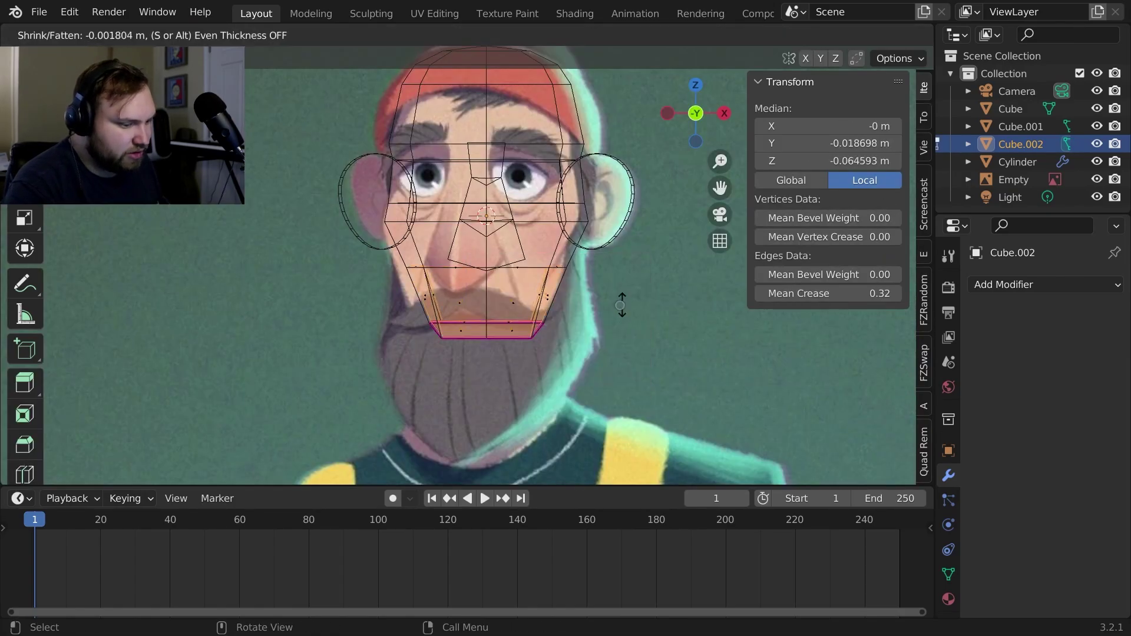
pyautogui.click(630, 282)
# Lower the extruded beard faces along Z and scale them along Z to cover the painted beard
pyautogui.press('g')
pyautogui.press('z')
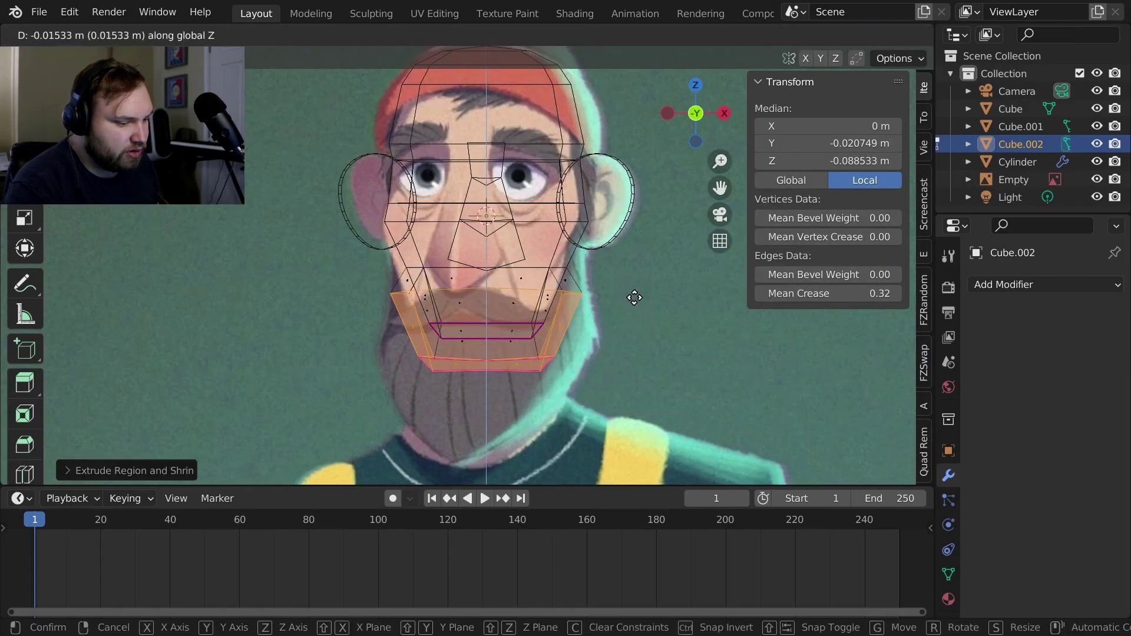
pyautogui.click(638, 308)
pyautogui.hotkey('shift', 'z')
pyautogui.press('s')
pyautogui.press('z')
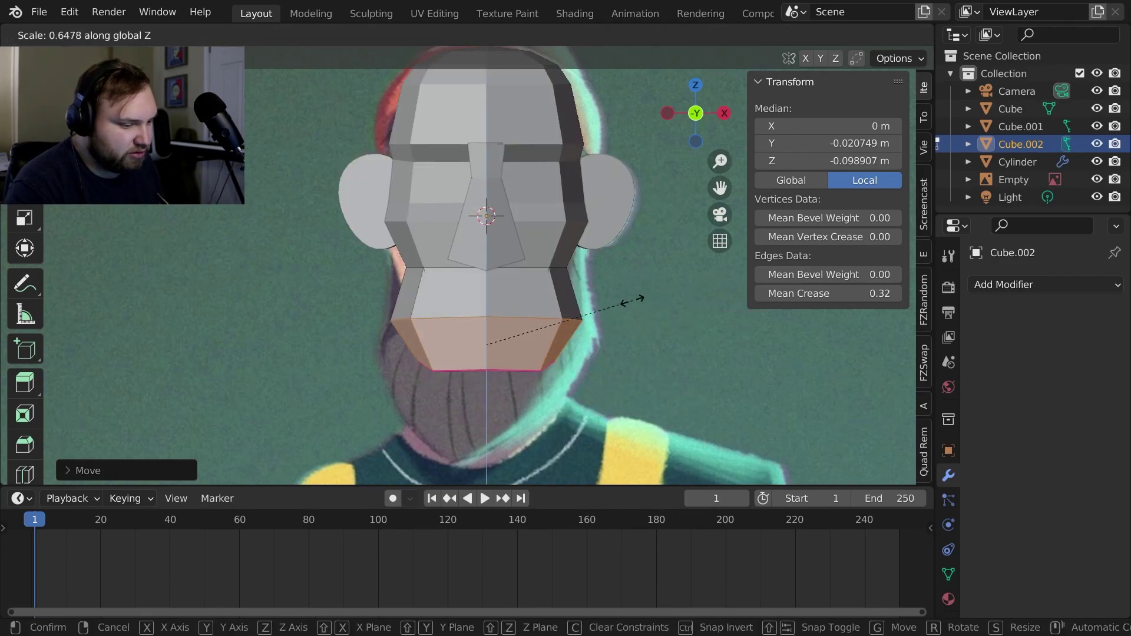
pyautogui.click(632, 302)
pyautogui.press('g')
pyautogui.press('z')
pyautogui.click(630, 320)
# Select the beard's vertical front center edge and lower it along Z to start a pointed chin
pyautogui.hotkey('shift', 'z')
pyautogui.press('2')
pyautogui.hotkey('shift', 'z')
pyautogui.click(489, 384)
pyautogui.press('g')
pyautogui.press('z')
pyautogui.click(566, 335)
# Add the front edges on both sides of the center to the selection and lower them along Z
pyautogui.keyDown('shift'); pyautogui.click(433, 366); pyautogui.keyUp('shift')
pyautogui.keyDown('shift'); pyautogui.click(540, 363); pyautogui.keyUp('shift')
pyautogui.press('g')
pyautogui.press('z')
pyautogui.click(575, 322)
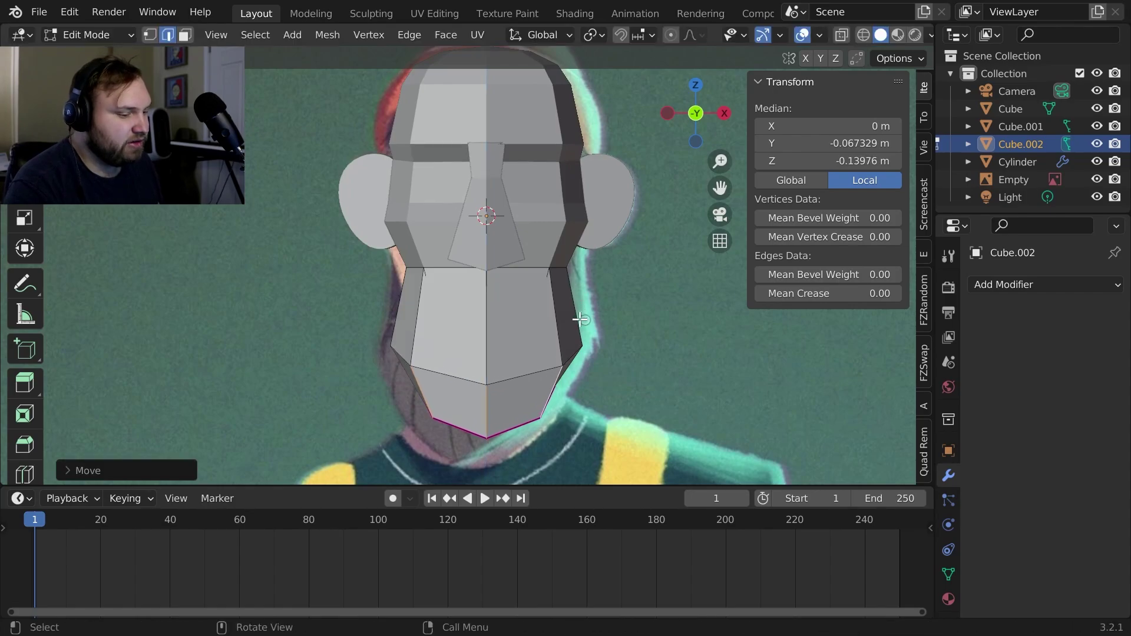
pyautogui.keyDown('shift'); pyautogui.moveTo(574, 322); pyautogui.dragTo(570, 282, button='middle'); pyautogui.keyUp('shift')
pyautogui.hotkey('shift', 'z')
pyautogui.press('1')
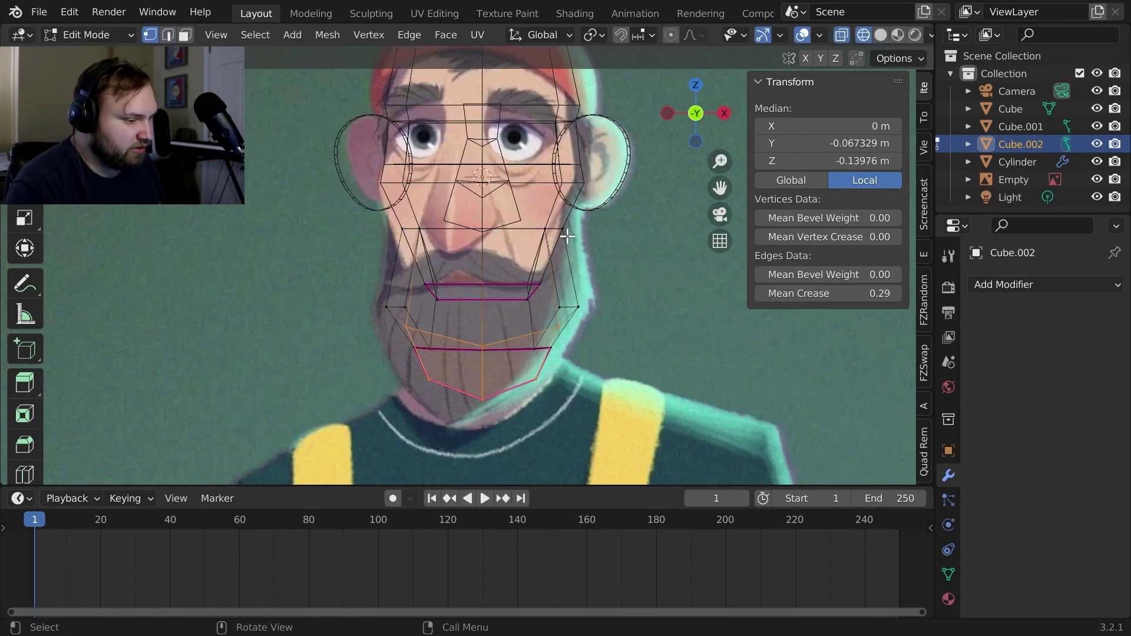
pyautogui.keyDown('alt'); pyautogui.click(558, 230); pyautogui.keyUp('alt')
pyautogui.press('s')
pyautogui.rightClick(624, 231)
# Insert a horizontal edge loop around the upper part of the beard and raise it along Z
pyautogui.hotkey('ctrl', 'r')
pyautogui.click(579, 268)
pyautogui.rightClick(581, 264)
pyautogui.press('g')
pyautogui.press('z')
pyautogui.click(612, 230)
pyautogui.hotkey('shift', 'z')
pyautogui.moveTo(612, 229); pyautogui.dragTo(638, 212, button='middle')
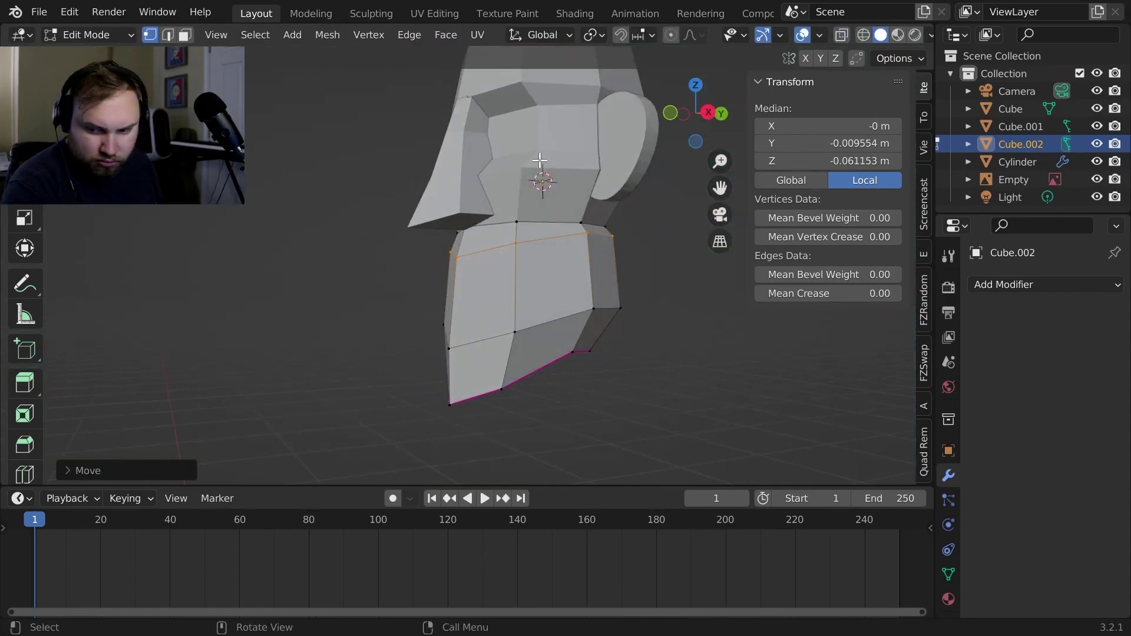
# Lower the beard's upper front center edge along Z by about 0.023 m to form a V beneath the nose
pyautogui.hotkey('shift', 'z')
pyautogui.press('KP_1')
pyautogui.click(475, 225)
pyautogui.keyDown('alt'); pyautogui.click(535, 244); pyautogui.keyUp('alt')
pyautogui.press('g')
pyautogui.press('z')
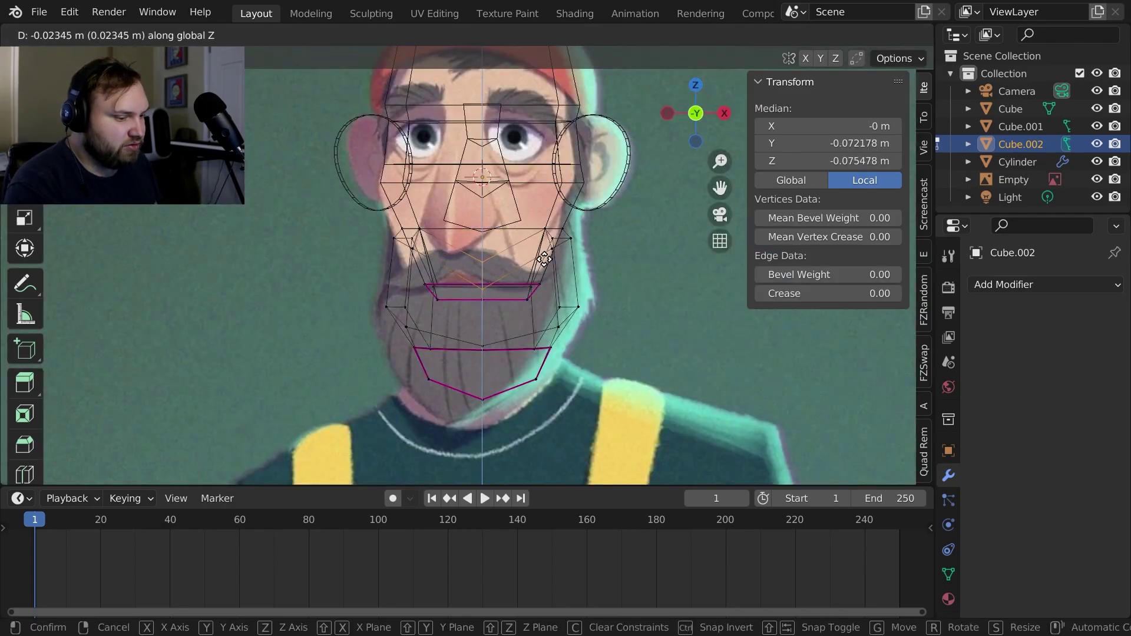
pyautogui.click(545, 259)
pyautogui.hotkey('alt', 'z')
# Select the short upper edges at both front corners of the beard and lower them along Z
pyautogui.moveTo(545, 259); pyautogui.dragTo(530, 210, button='middle')
pyautogui.press('2')
pyautogui.click(525, 246)
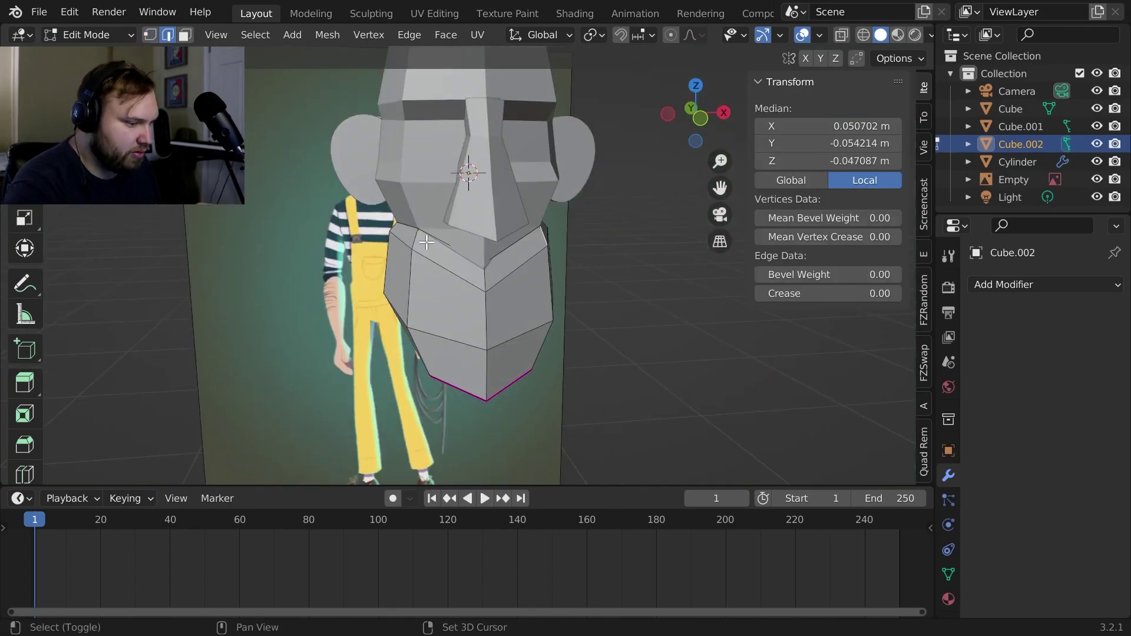
pyautogui.keyDown('shift'); pyautogui.click(464, 247); pyautogui.keyUp('shift')
pyautogui.press('g')
pyautogui.press('z')
pyautogui.click(471, 259)
# Select the matching upper side edges on both sides of the beard and scale them inward along X
pyautogui.press('3')
pyautogui.click(436, 240)
pyautogui.hotkey('shift', 'z')
pyautogui.press('2')
pyautogui.click(395, 256)
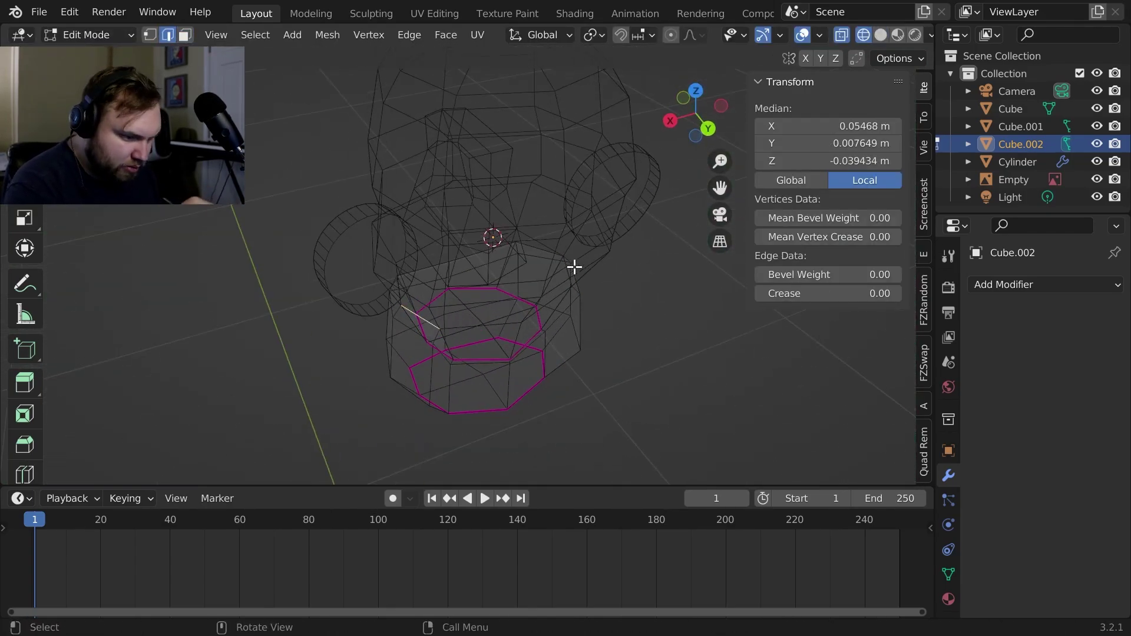
pyautogui.keyDown('shift'); pyautogui.click(553, 253); pyautogui.keyUp('shift')
pyautogui.press('s')
pyautogui.press('x')
pyautogui.click(543, 249)
# Select the upper edges on both sides of the beard in solid shading and move them along Y
pyautogui.hotkey('shift', 'z')
pyautogui.moveTo(642, 242); pyautogui.dragTo(517, 231, button='middle')
pyautogui.click(390, 266)
pyautogui.moveTo(413, 262); pyautogui.dragTo(235, 253, button='middle')
pyautogui.keyDown('shift'); pyautogui.click(583, 242); pyautogui.keyUp('shift')
pyautogui.press('g')
pyautogui.press('y')
pyautogui.moveTo(654, 227); pyautogui.dragTo(594, 234, button='middle')
pyautogui.click(592, 188)
pyautogui.press('KP_3')
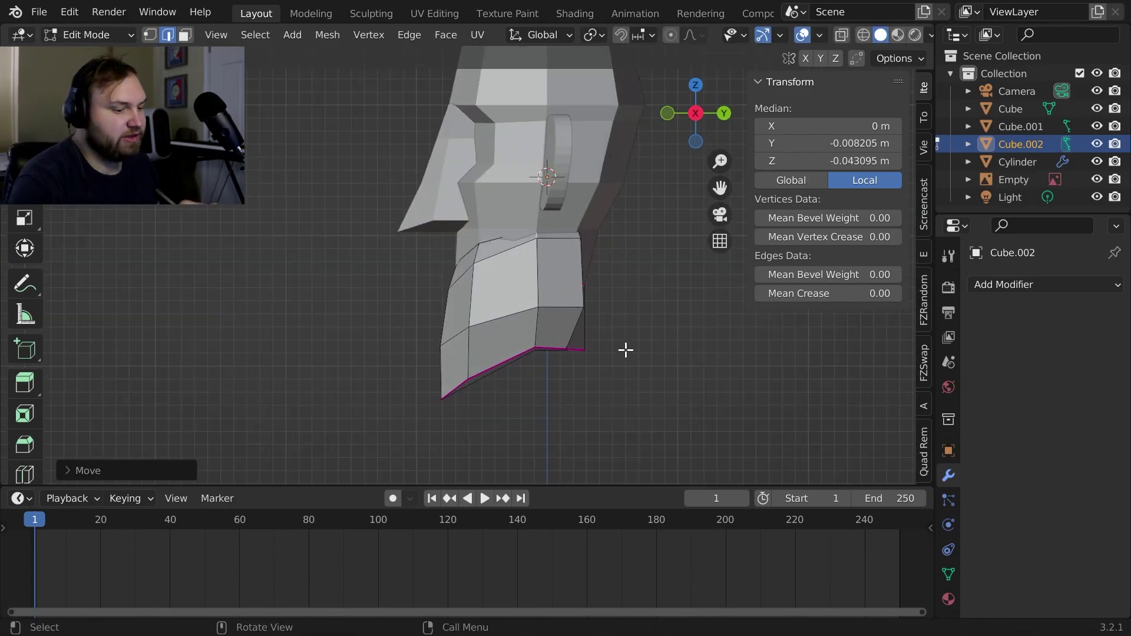
# Reposition the beard's lower rear vertices in side view and shift its back center vertex along Y
pyautogui.press('Tab')
pyautogui.keyDown('shift'); pyautogui.moveTo(627, 353); pyautogui.dragTo(624, 289, button='middle'); pyautogui.keyUp('shift')
pyautogui.press('Tab')
pyautogui.hotkey('shift', 'z')
pyautogui.press('1')
pyautogui.moveTo(580, 321); pyautogui.dragTo(610, 347)
pyautogui.press('g')
pyautogui.click(631, 344)
pyautogui.moveTo(580, 235); pyautogui.dragTo(608, 265)
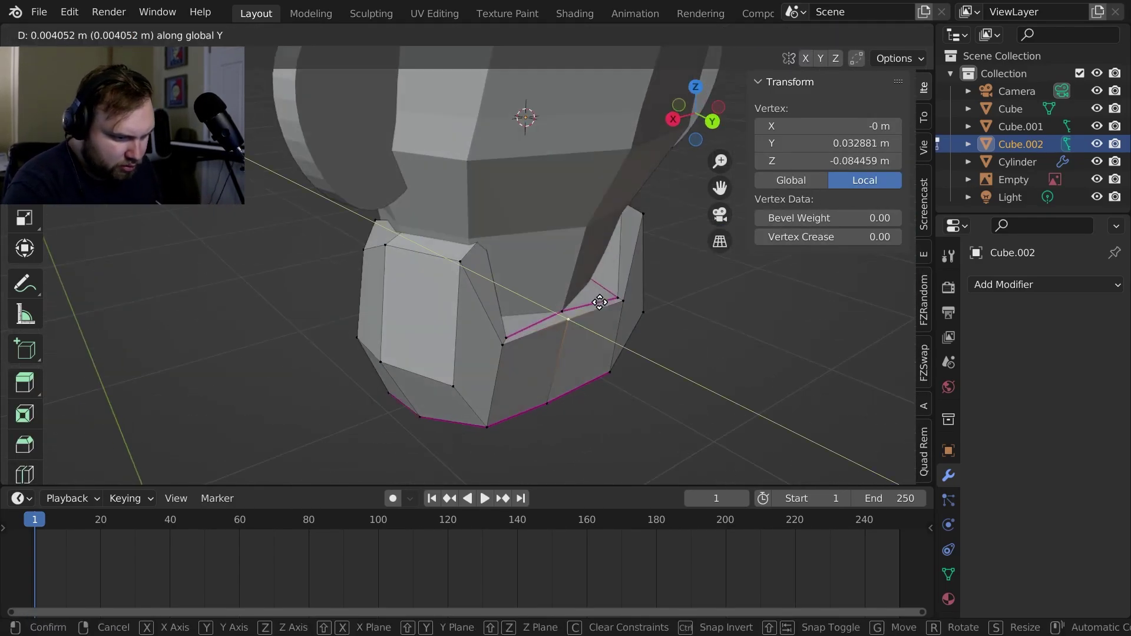
pyautogui.click(602, 304)
# Select the rear corner vertices on both sides of the beard and move them forward along Y by about 0.013 m
pyautogui.click(617, 298)
pyautogui.moveTo(613, 299); pyautogui.dragTo(524, 285, button='middle')
pyautogui.keyDown('shift'); pyautogui.click(412, 335); pyautogui.keyUp('shift')
pyautogui.moveTo(612, 259); pyautogui.dragTo(530, 242, button='middle')
pyautogui.keyDown('shift'); pyautogui.click(346, 273); pyautogui.keyUp('shift')
pyautogui.moveTo(346, 273); pyautogui.dragTo(686, 338, button='middle')
pyautogui.press('g')
pyautogui.press('y')
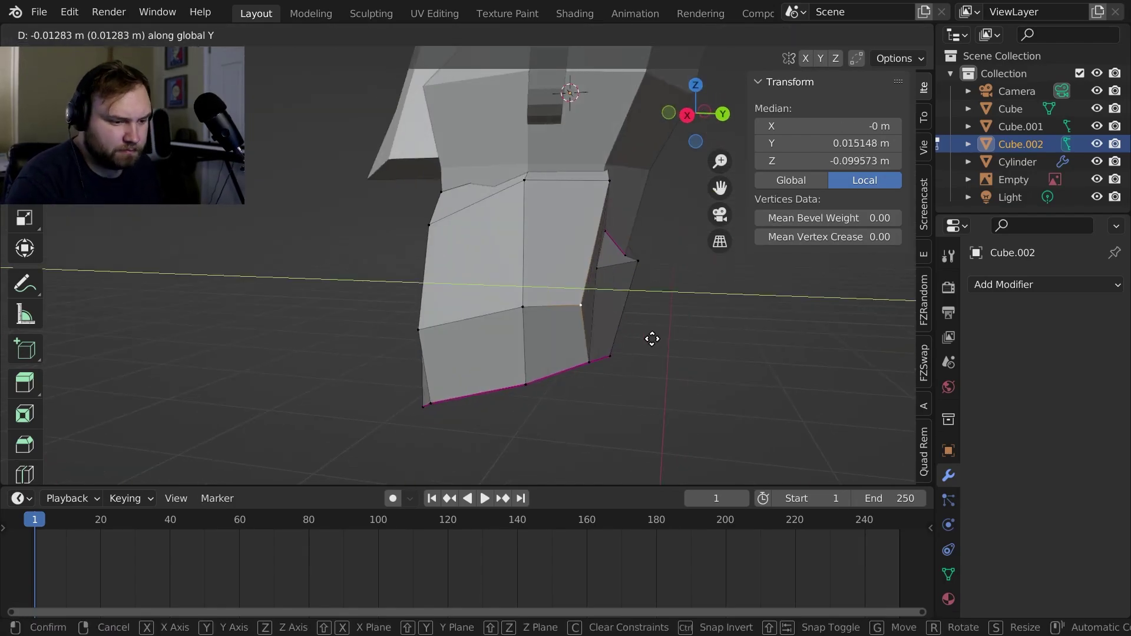
pyautogui.click(652, 339)
# Adjust the positions of the beard's lower side and lower rear vertices in the side view
pyautogui.press('KP_3')
pyautogui.hotkey('shift', 'z')
pyautogui.moveTo(533, 333); pyautogui.dragTo(562, 365)
pyautogui.press('g')
pyautogui.click(595, 306)
pyautogui.moveTo(594, 327); pyautogui.dragTo(624, 352)
pyautogui.press('g')
pyautogui.click(626, 351)
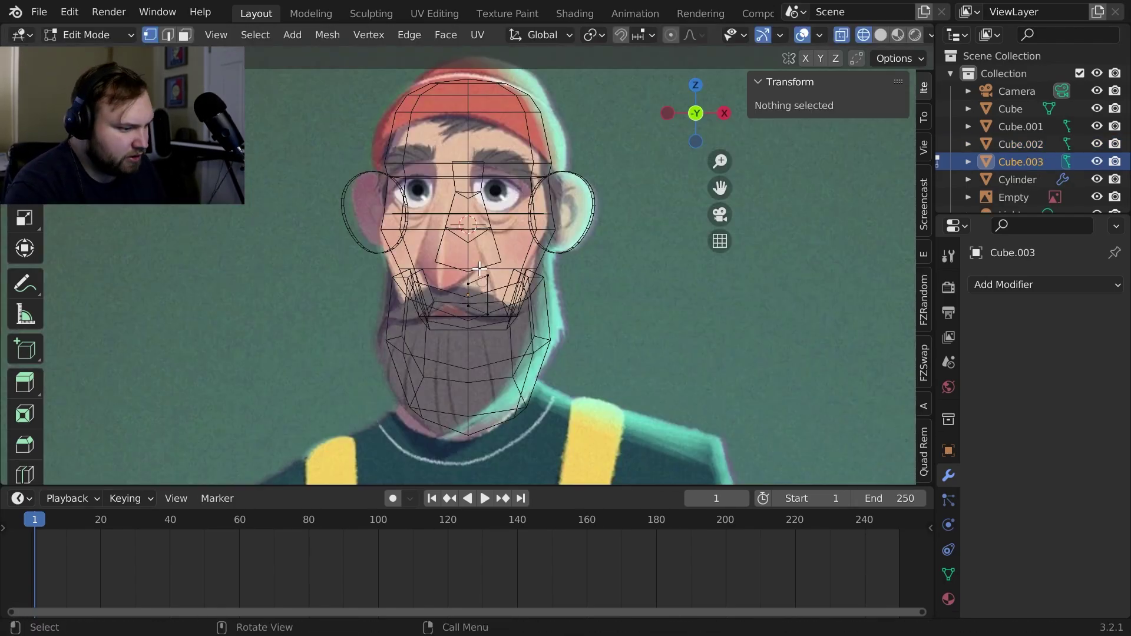
# Add an X-axis Mirror modifier to the small half cube below the nose
pyautogui.press('Tab')
pyautogui.hotkey('shift', 'z')
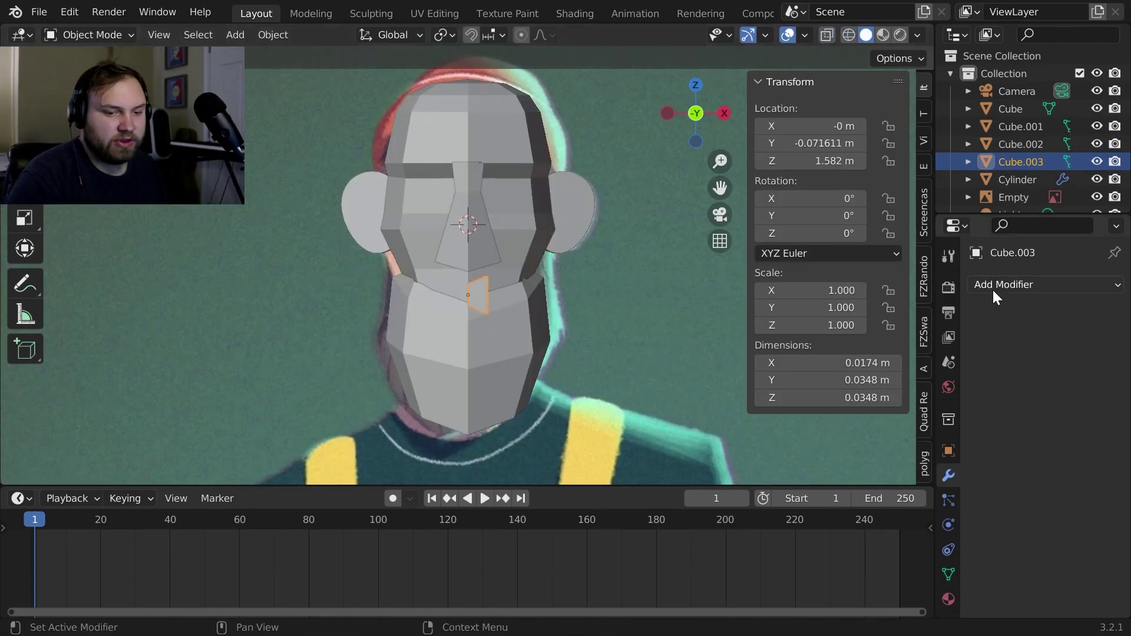
pyautogui.click(995, 286)
pyautogui.click(799, 492)
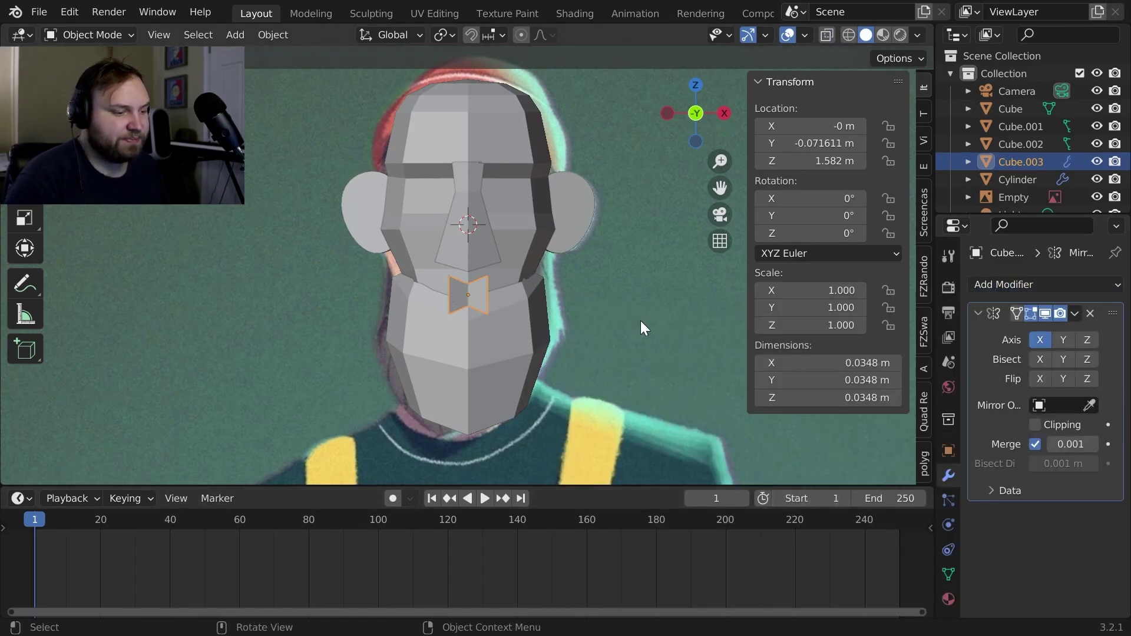
pyautogui.press('Tab')
pyautogui.press('Tab')
# Move the mirrored cube over the middle of the painted mustache in front wireframe view
pyautogui.hotkey('shift', 'z')
pyautogui.press('g')
pyautogui.press('z')
pyautogui.click(603, 252)
pyautogui.press('g')
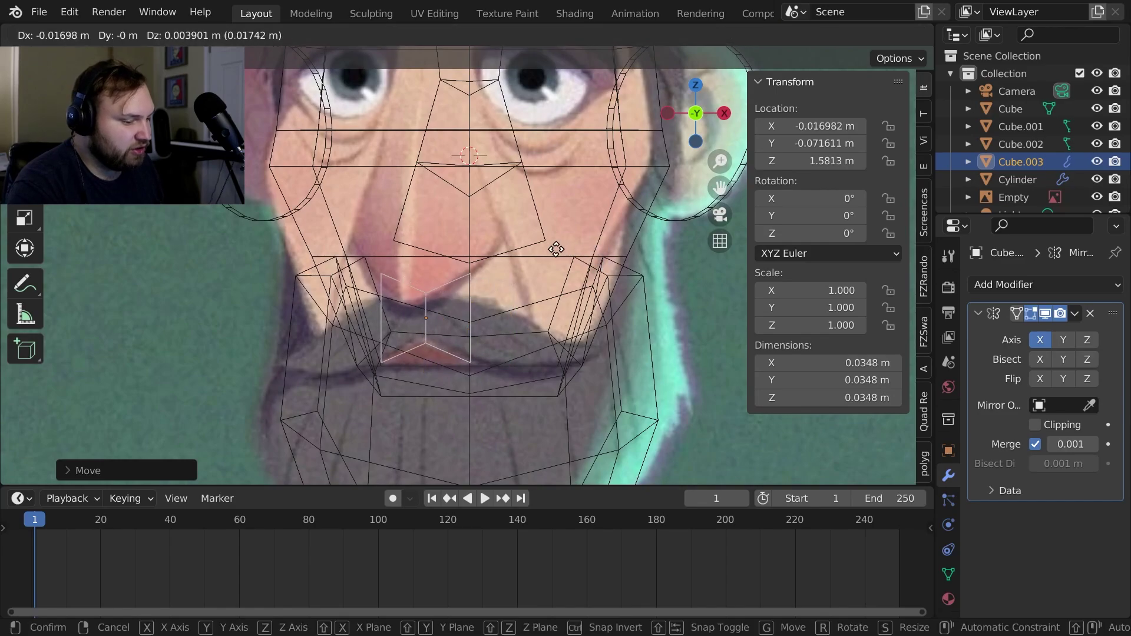
pyautogui.click(553, 255)
# Scale the cube's outer face, invert the selection, scale the center face and raise it along Z by about 0.0025 m
pyautogui.press('Tab')
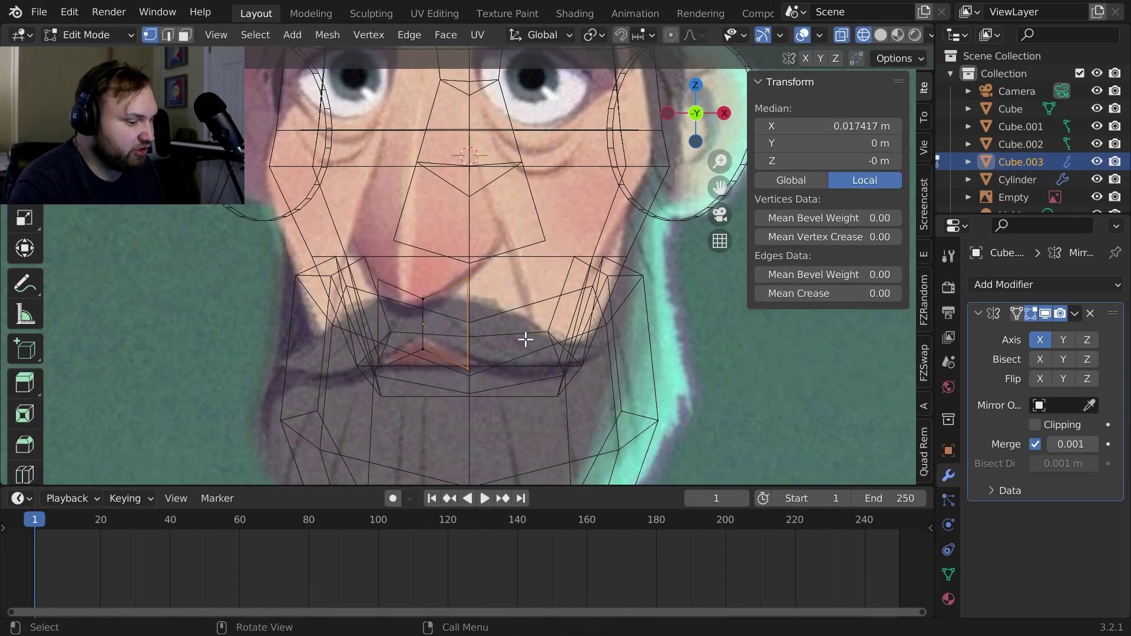
pyautogui.press('s')
pyautogui.click(543, 260)
pyautogui.hotkey('ctrl', 'i')
pyautogui.press('s')
pyautogui.click(578, 213)
pyautogui.press('g')
pyautogui.press('z')
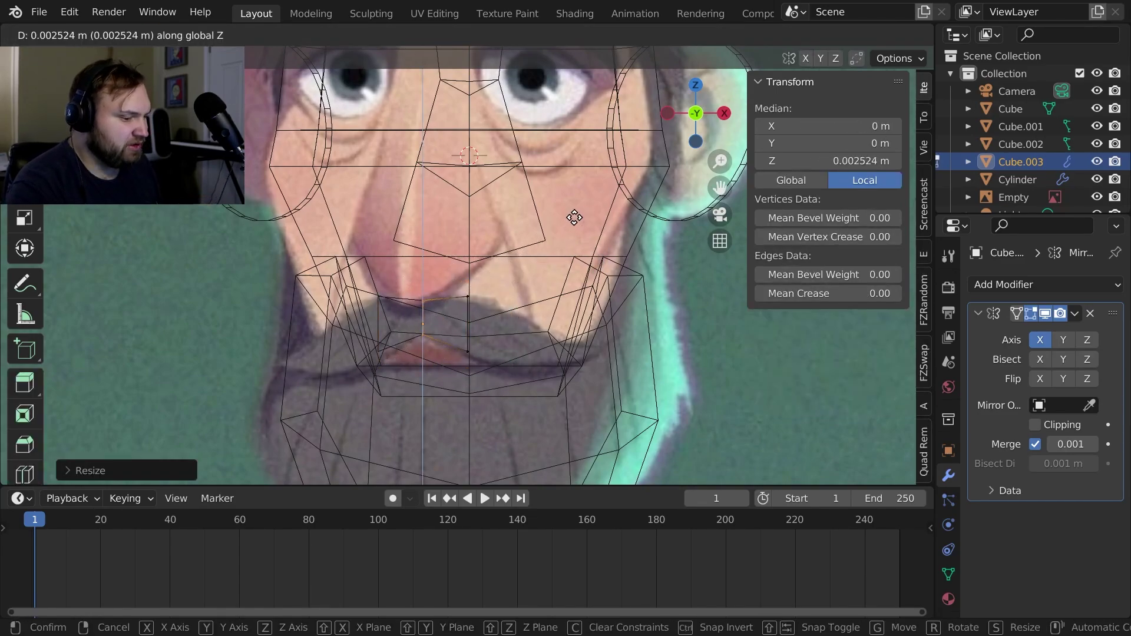
pyautogui.click(574, 219)
# Rotate the cube's outer face and extend the mesh outward along the painted mustache, scaling and repositioning its end
pyautogui.keyDown('alt'); pyautogui.click(461, 332); pyautogui.keyUp('alt')
pyautogui.press('r')
pyautogui.click(563, 263)
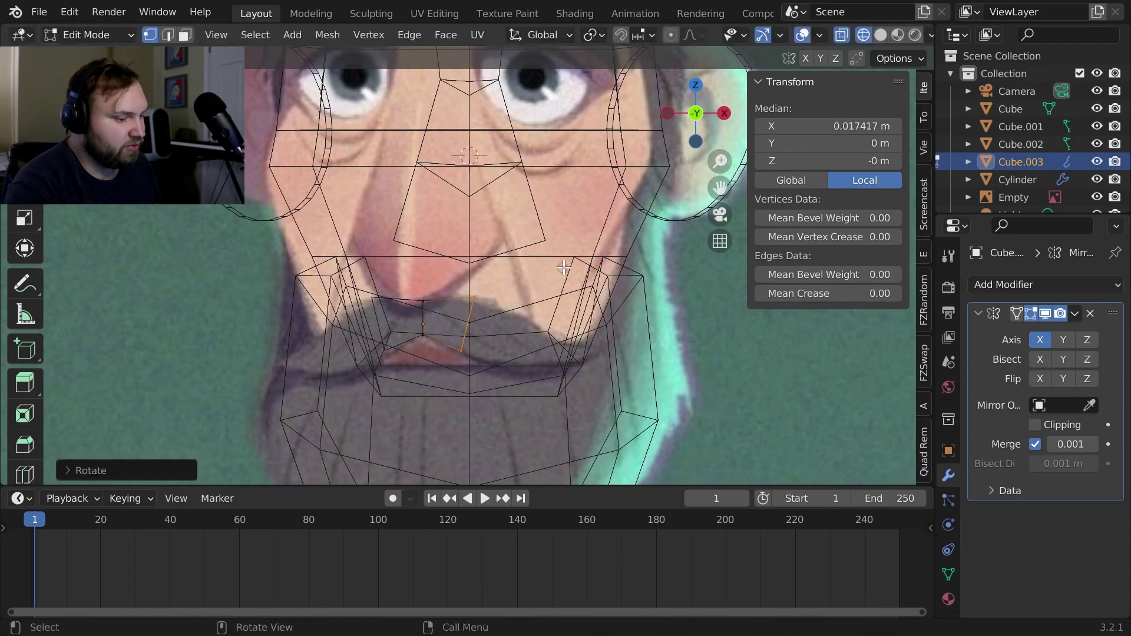
pyautogui.click(610, 273)
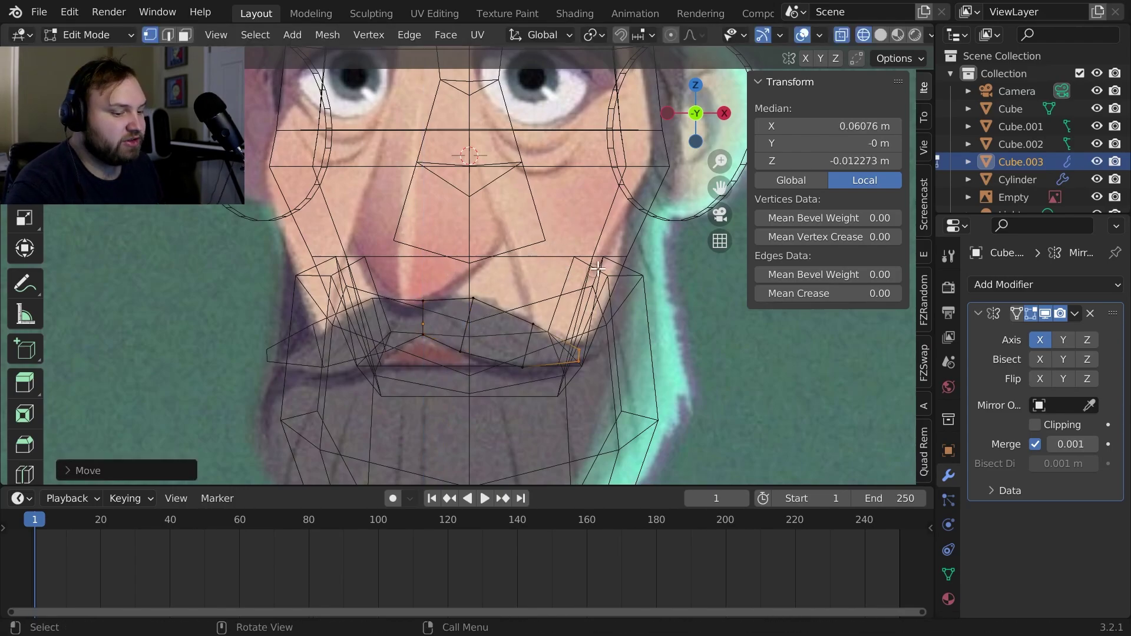
pyautogui.press('s')
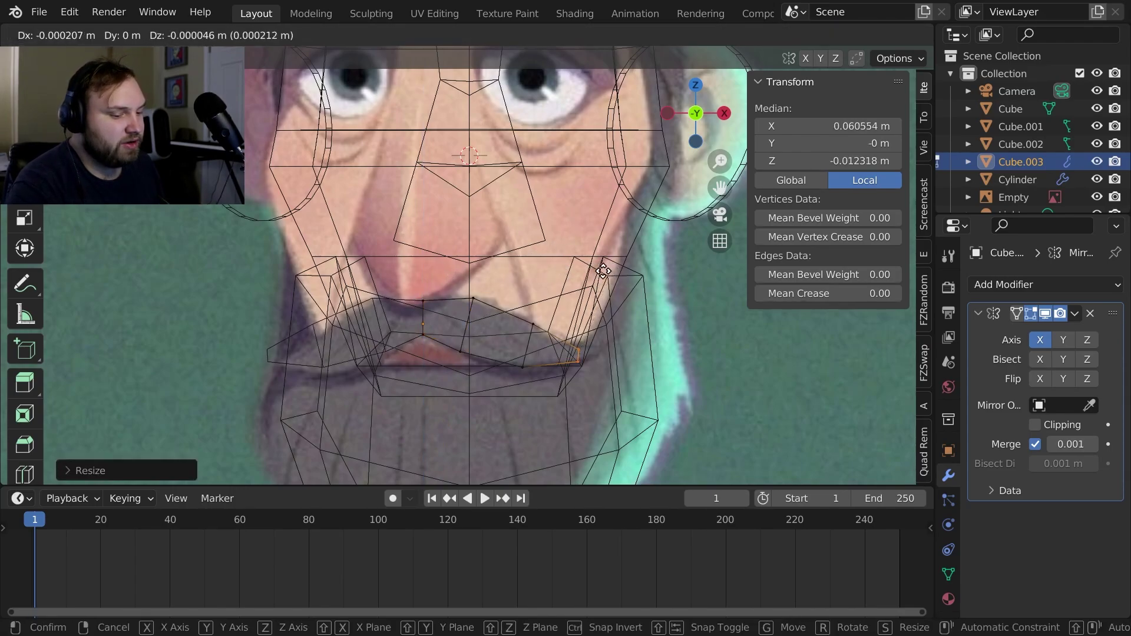
pyautogui.click(585, 273)
# Move the mustache's upper middle vertices and its outer end to follow the painted outline
pyautogui.moveTo(513, 303); pyautogui.dragTo(553, 344)
pyautogui.press('g')
pyautogui.click(555, 297)
pyautogui.keyDown('shift'); pyautogui.click(575, 361); pyautogui.keyUp('shift')
pyautogui.press('g')
pyautogui.click(597, 254)
# Extrude the mustache's outer end into a tip, then move, rotate and scale it to taper upward
pyautogui.press('e')
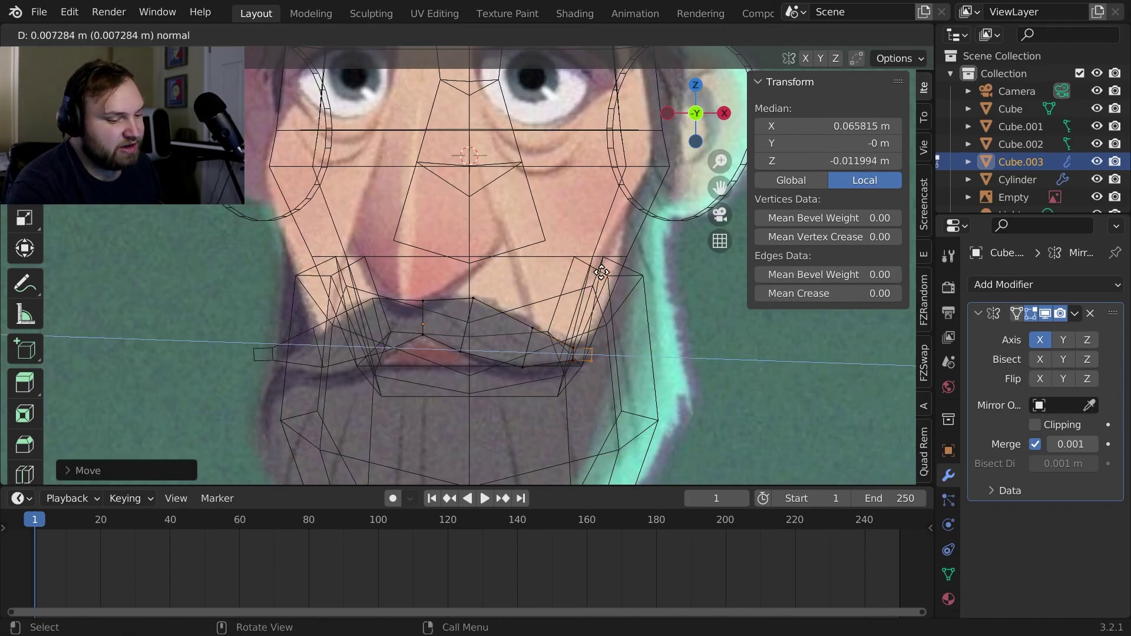
pyautogui.click(626, 253)
pyautogui.press('g')
pyautogui.click(623, 235)
pyautogui.press('r')
pyautogui.click(613, 218)
pyautogui.press('s')
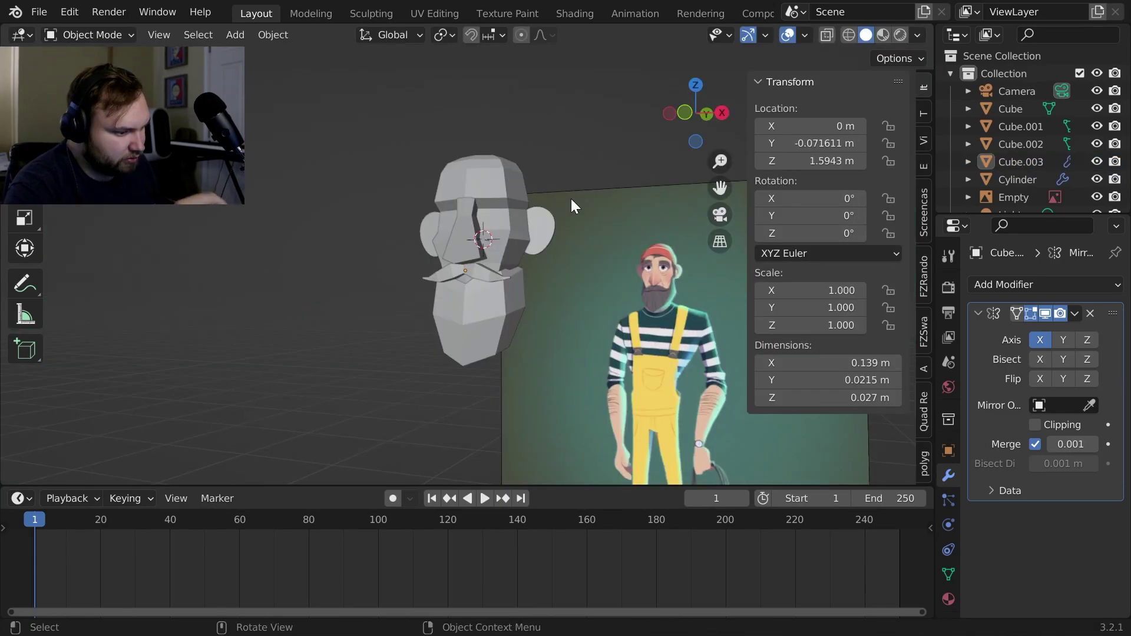
# Select the mustache and beard objects together and hide them
pyautogui.moveTo(571, 199); pyautogui.dragTo(610, 205, button='middle')
pyautogui.click(495, 240)
pyautogui.moveTo(518, 208)
pyautogui.mouseDown(button='middle')
pyautogui.moveTo(495, 242)
pyautogui.moveTo(520, 189)
pyautogui.moveTo(511, 222)
pyautogui.mouseUp(button='middle')
pyautogui.click(483, 244)
pyautogui.click(496, 275)
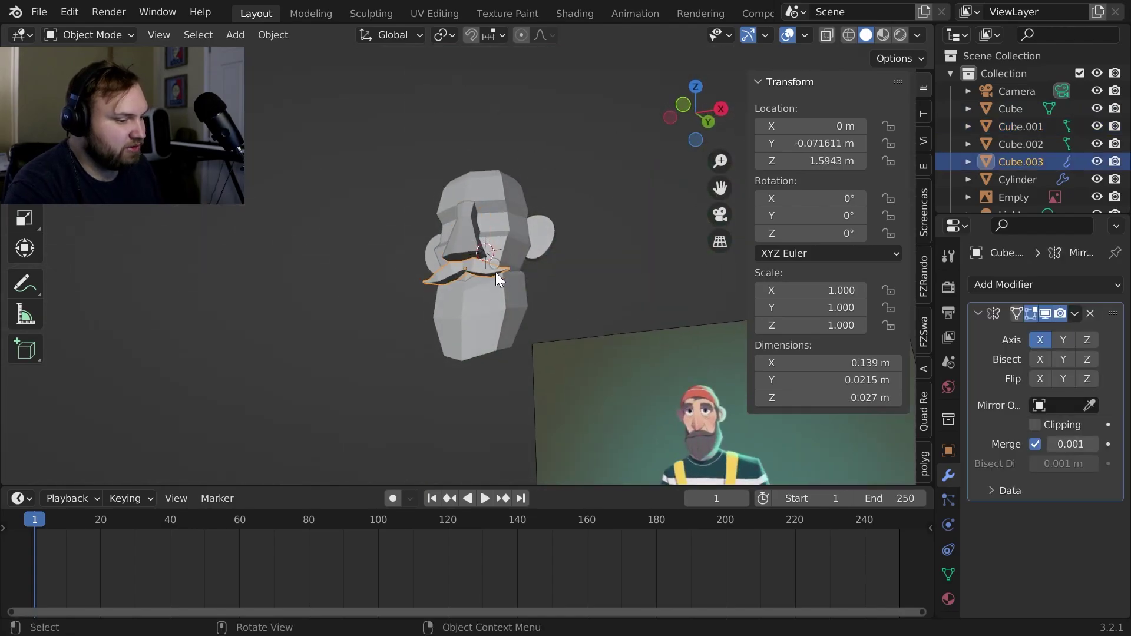
pyautogui.keyDown('shift'); pyautogui.click(500, 299); pyautogui.keyUp('shift')
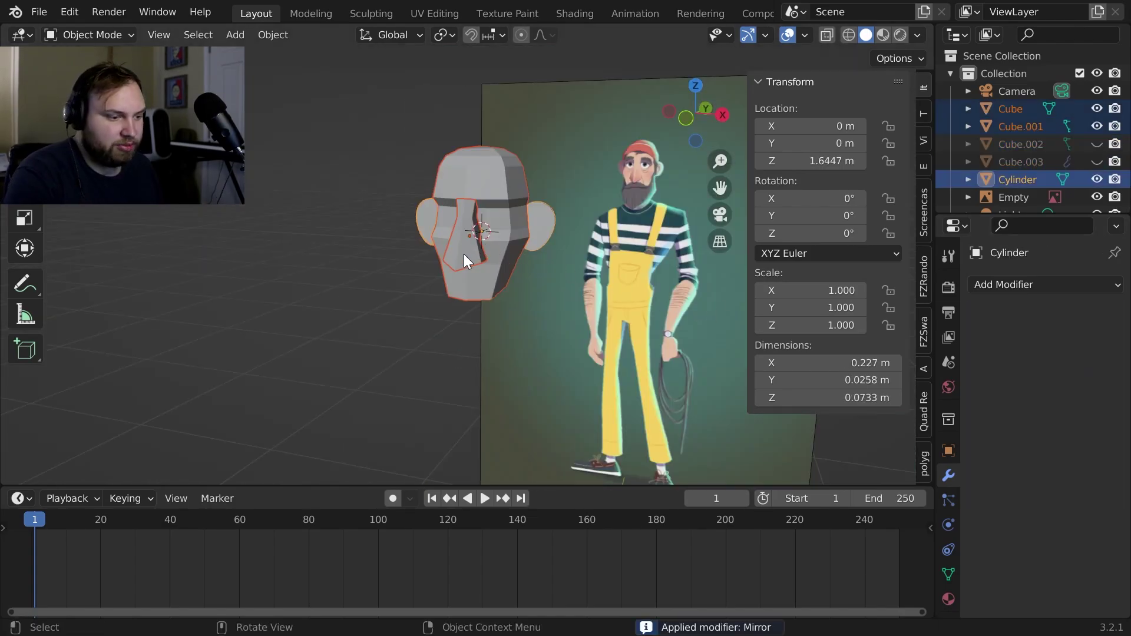
# Select the ears, head and nose and join them into one object
pyautogui.click(464, 254)
pyautogui.click(499, 254)
pyautogui.click(540, 238)
pyautogui.keyDown('shift'); pyautogui.click(506, 240); pyautogui.keyUp('shift')
pyautogui.keyDown('shift'); pyautogui.click(475, 245); pyautogui.keyUp('shift')
pyautogui.hotkey('ctrl', 'j')
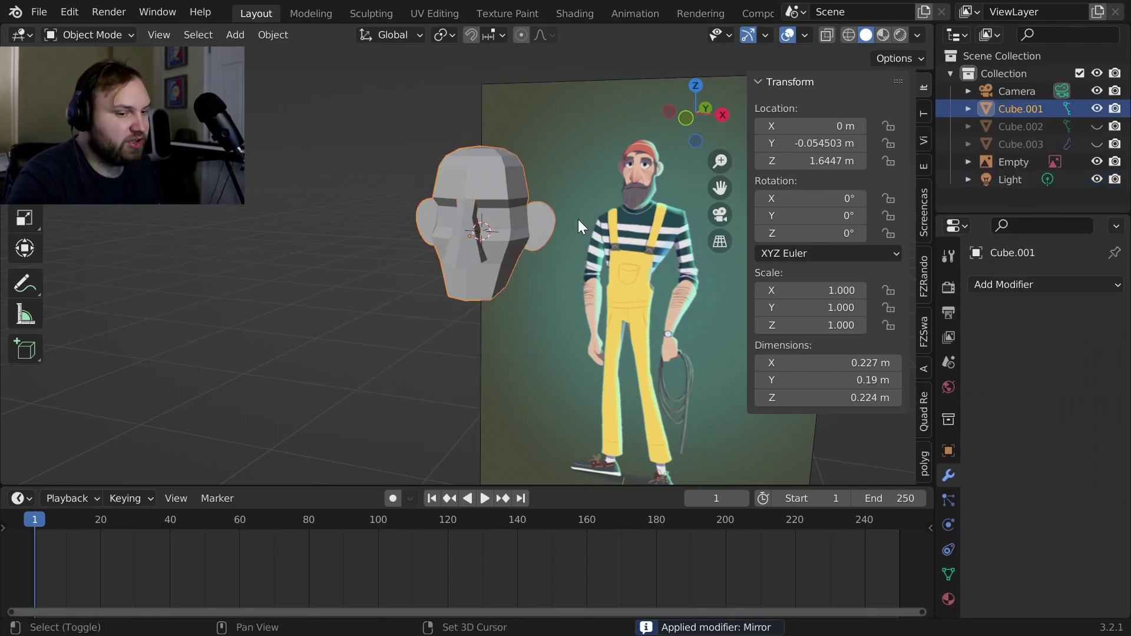
# Switch the joined head to Sculpt Mode
pyautogui.moveTo(577, 227)
pyautogui.mouseDown(button='middle')
pyautogui.moveTo(532, 209)
pyautogui.moveTo(558, 111)
pyautogui.moveTo(578, 182)
pyautogui.moveTo(631, 197)
pyautogui.moveTo(596, 209)
pyautogui.mouseUp(button='middle')
pyautogui.hotkey('ctrl', 'Tab')
pyautogui.click(586, 219)
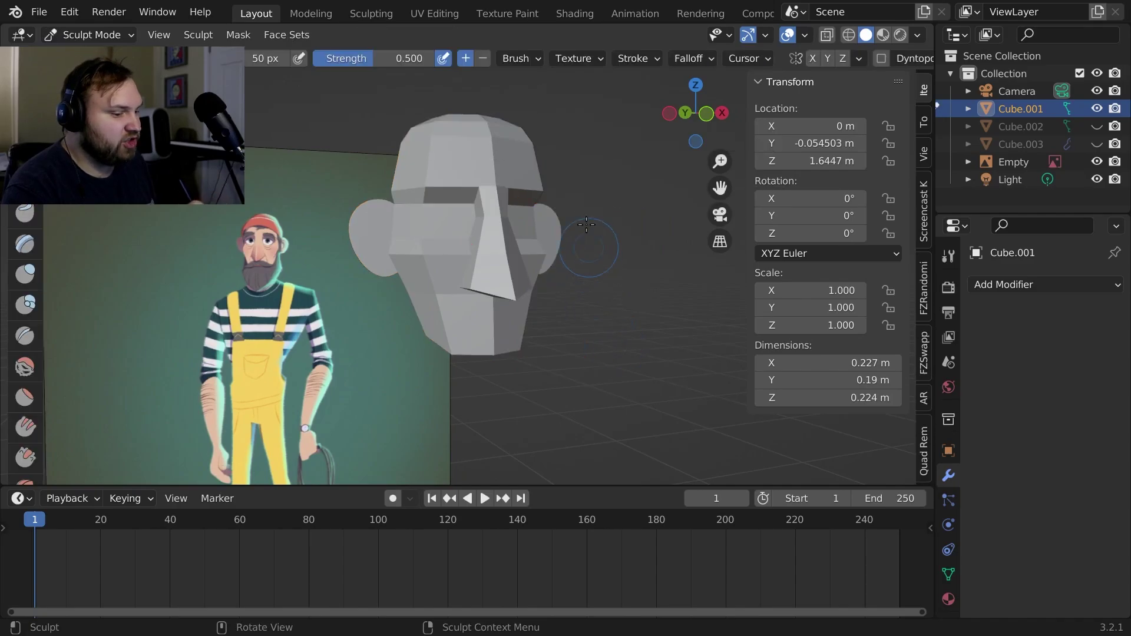
# Reduce the remesh voxel size and voxel-remesh the joined head into one continuous surface
pyautogui.press('r')
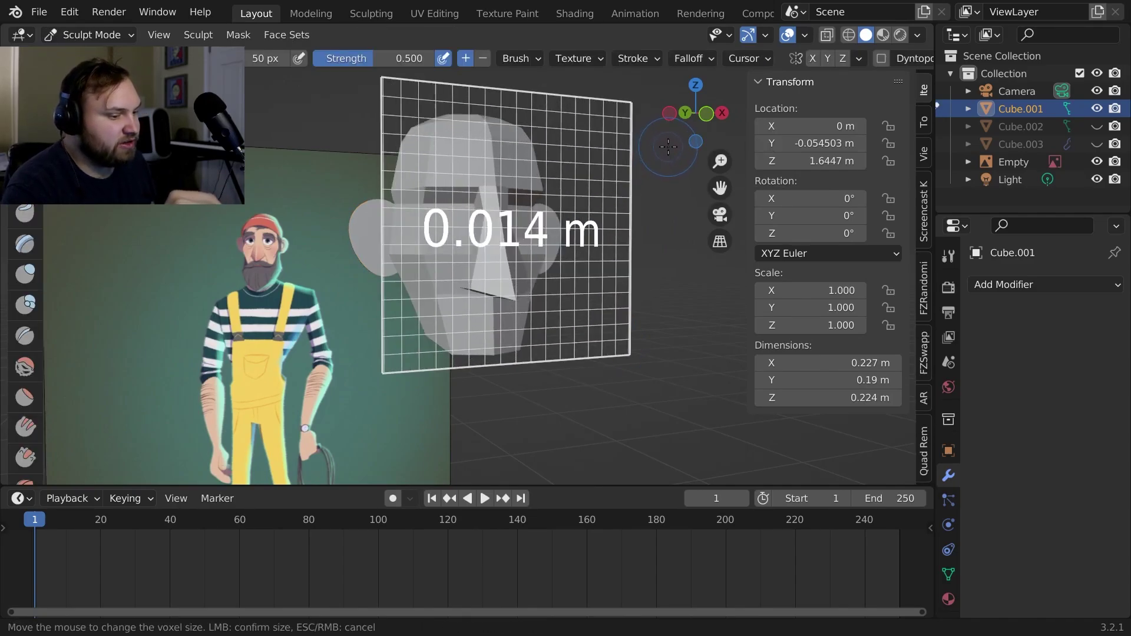
pyautogui.click(674, 148)
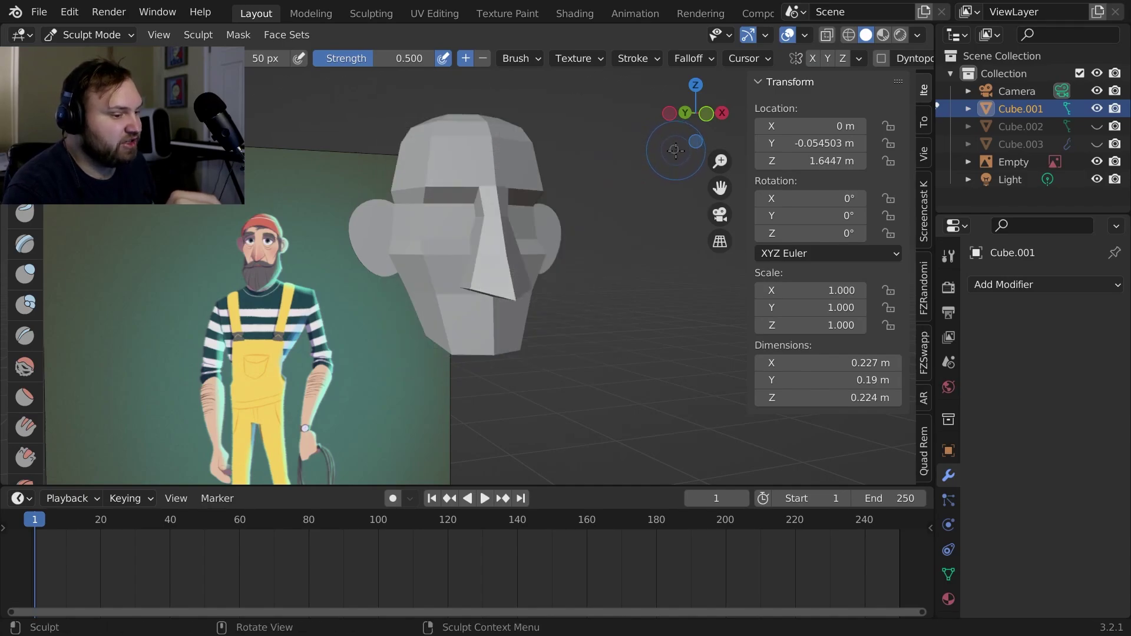
pyautogui.moveTo(669, 157); pyautogui.dragTo(593, 216, button='middle')
pyautogui.press('r')
pyautogui.click(566, 234)
pyautogui.press('r')
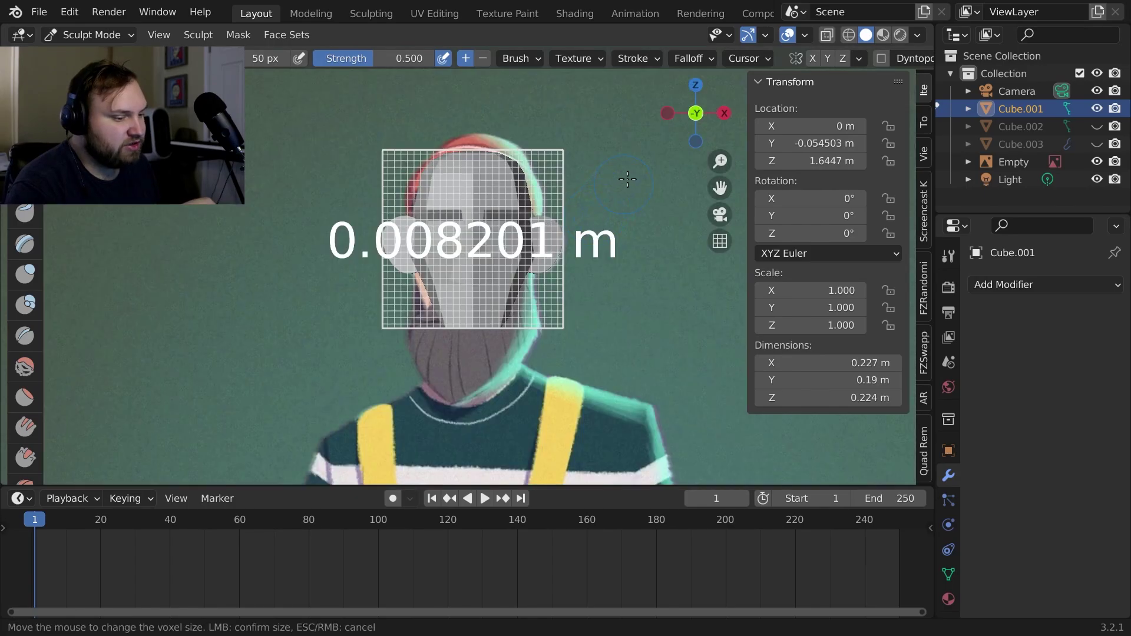
pyautogui.click(606, 202)
pyautogui.moveTo(602, 173); pyautogui.dragTo(632, 248, button='middle')
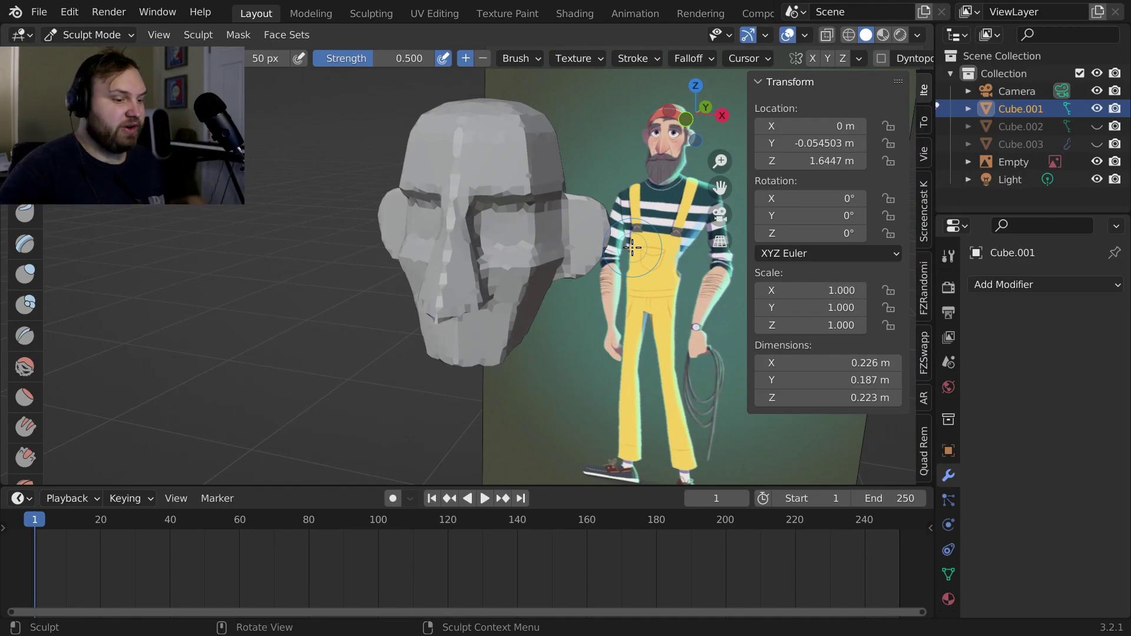
# Enable Dyntopo and X-axis symmetry for sculpting the head
pyautogui.moveTo(632, 247)
pyautogui.mouseDown(button='middle')
pyautogui.moveTo(645, 177)
pyautogui.moveTo(606, 141)
pyautogui.moveTo(593, 206)
pyautogui.moveTo(616, 286)
pyautogui.mouseUp(button='middle')
pyautogui.moveTo(628, 179)
pyautogui.mouseDown(button='middle')
pyautogui.moveTo(570, 239)
pyautogui.moveTo(536, 260)
pyautogui.moveTo(523, 252)
pyautogui.moveTo(557, 307)
pyautogui.mouseUp(button='middle')
pyautogui.click(912, 58)
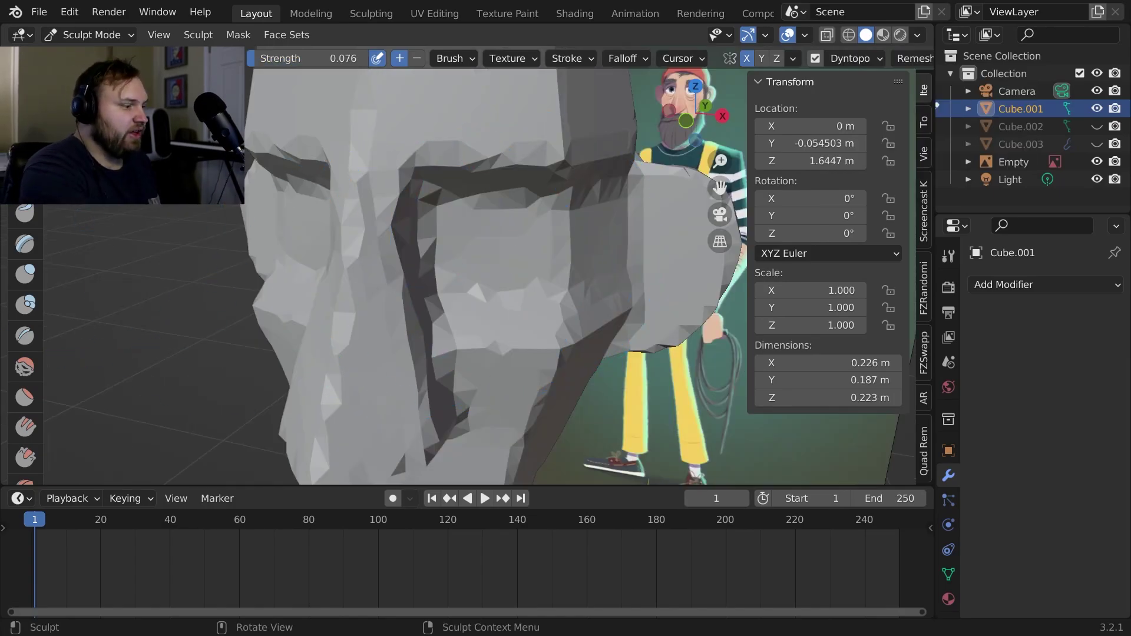
# Set the brush radius to about 90 px and sculpt along the crease between the nose and the inner eye socket
pyautogui.moveTo(545, 240)
pyautogui.mouseDown(button='middle')
pyautogui.moveTo(507, 239)
pyautogui.moveTo(568, 205)
pyautogui.mouseUp(button='middle')
pyautogui.press('f')
pyautogui.click(559, 222)
pyautogui.click(512, 287)
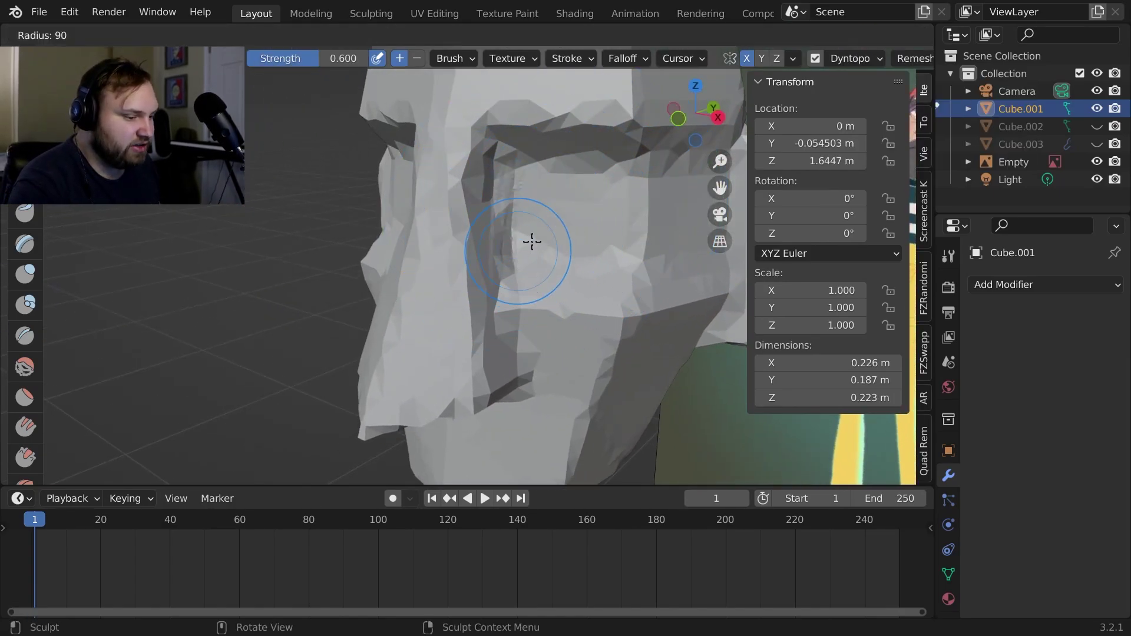
pyautogui.moveTo(497, 231); pyautogui.dragTo(498, 196, button='middle')
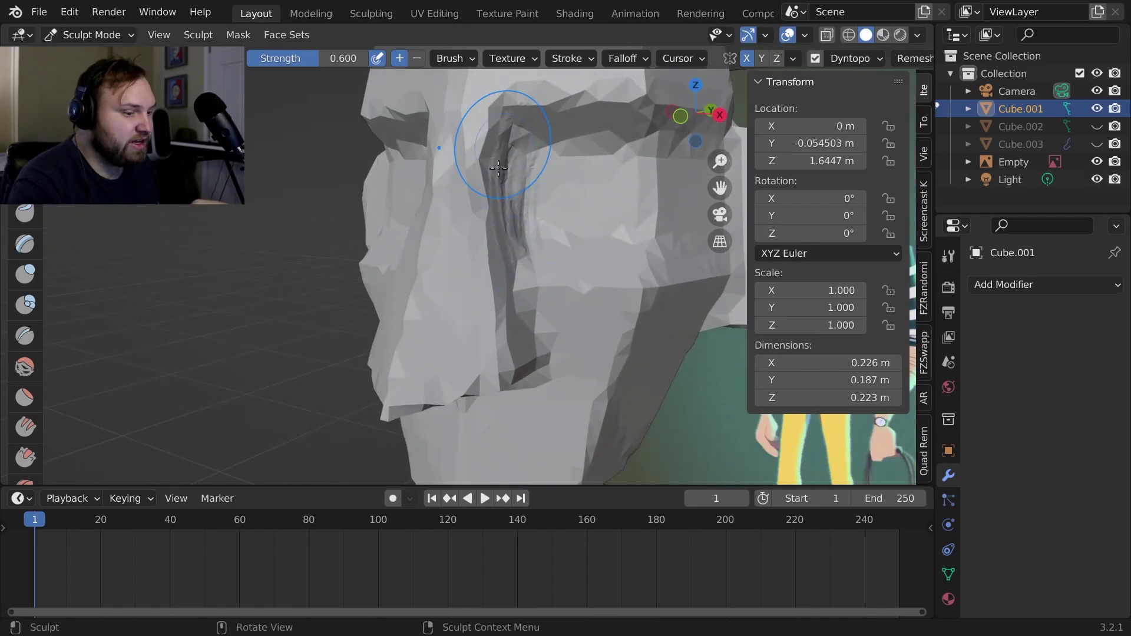
pyautogui.moveTo(549, 250); pyautogui.dragTo(494, 282, button='middle')
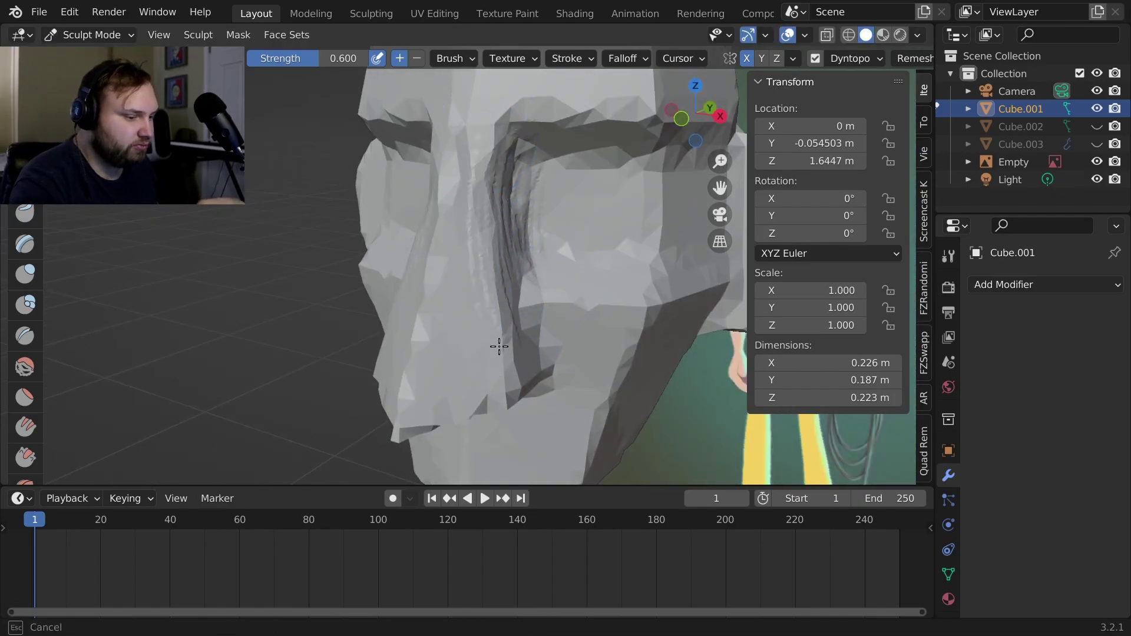
pyautogui.moveTo(499, 349)
pyautogui.mouseDown(button='middle')
pyautogui.moveTo(518, 245)
pyautogui.moveTo(468, 212)
pyautogui.mouseUp(button='middle')
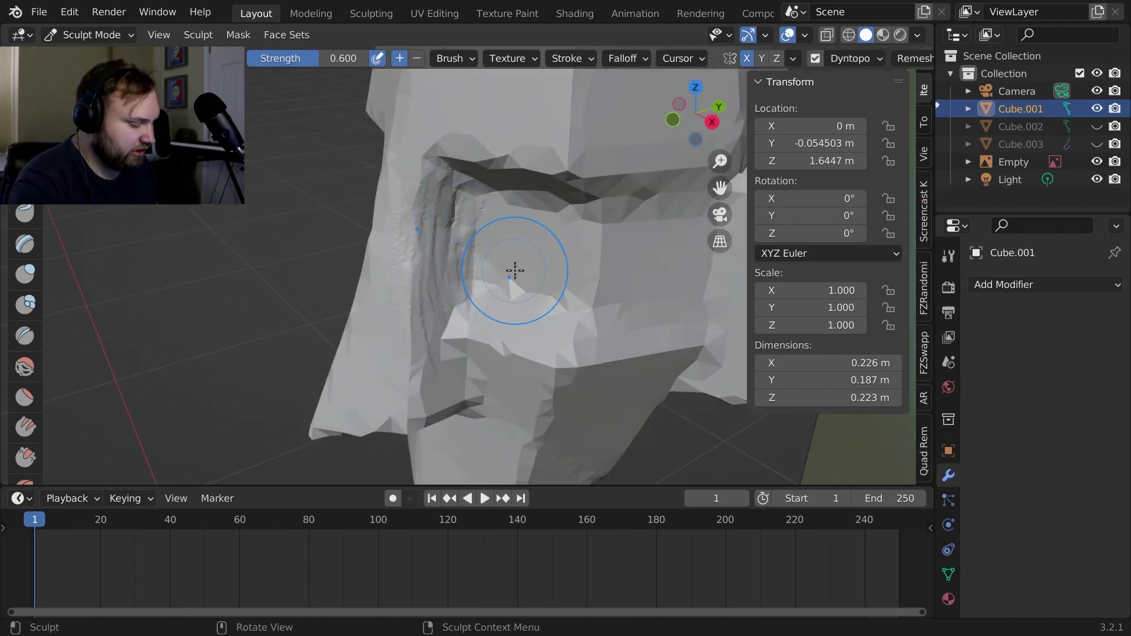
# Resize the brush and smooth the sculpted area between the nose bridge and the inner eye socket
pyautogui.press('f')
pyautogui.click(495, 255)
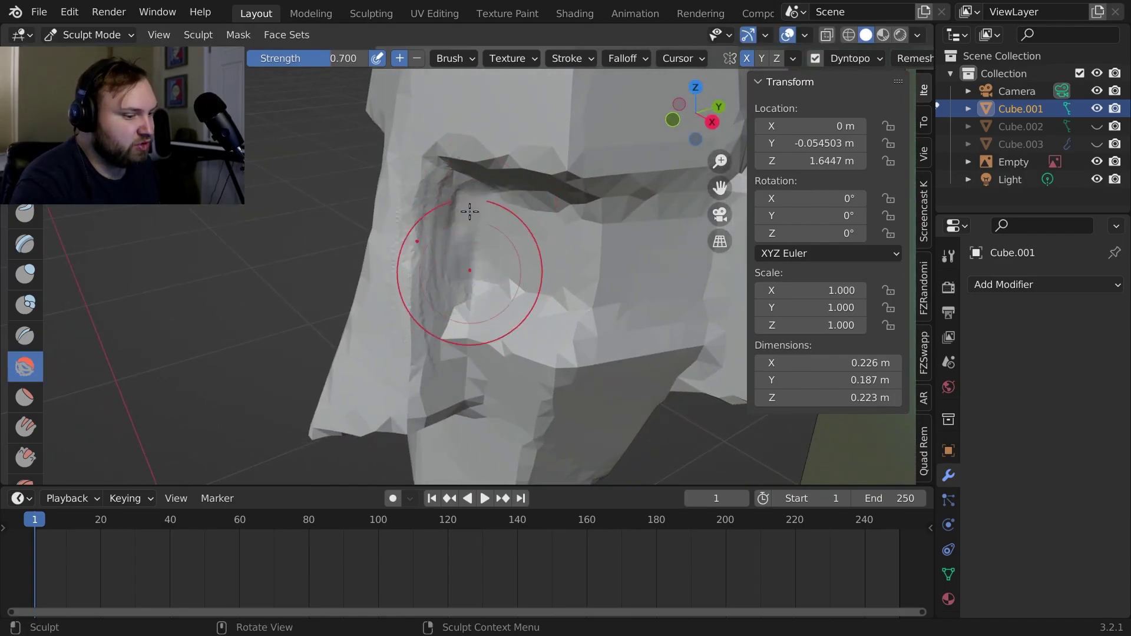
pyautogui.click(452, 195)
pyautogui.moveTo(452, 195); pyautogui.dragTo(41, 206, button='middle')
pyautogui.moveTo(619, 224); pyautogui.dragTo(578, 172, button='middle')
pyautogui.scroll(-2, 568, 227)
pyautogui.moveTo(562, 227); pyautogui.dragTo(574, 213, button='middle')
pyautogui.scroll(6, 574, 213)
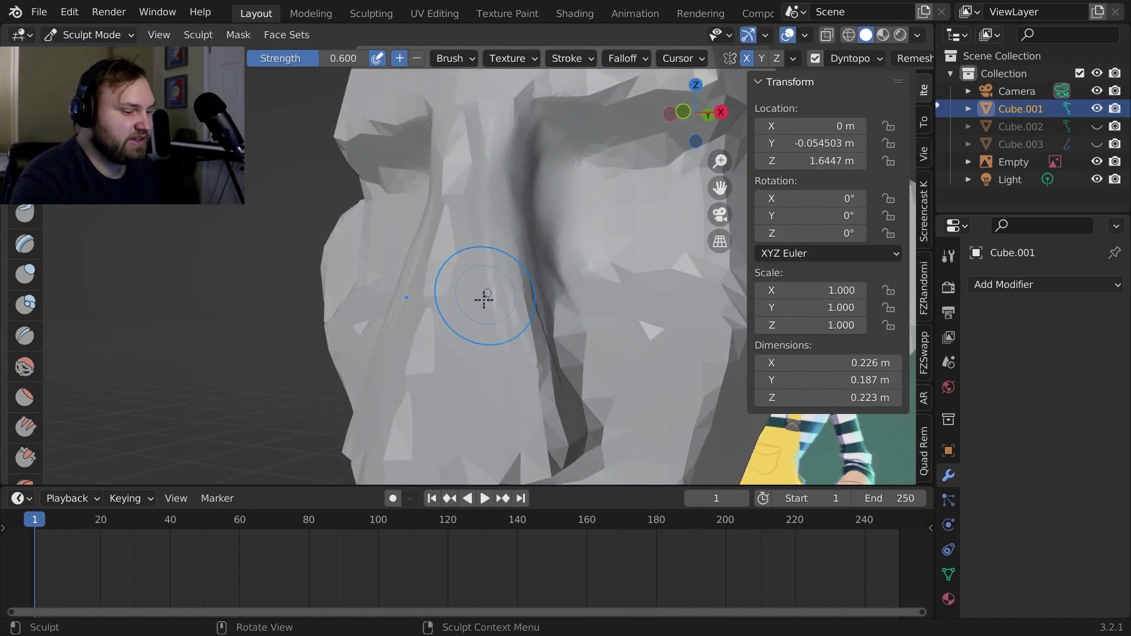
# Lower the brush strength to about 0.309 and sculpt down along the side of the nose bridge
pyautogui.hotkey('shift', 'f')
pyautogui.click(467, 137)
pyautogui.scroll(-2, 518, 236)
pyautogui.moveTo(532, 263); pyautogui.dragTo(512, 197, button='middle')
pyautogui.moveTo(502, 254)
pyautogui.mouseDown(button='middle')
pyautogui.moveTo(558, 338)
pyautogui.moveTo(475, 242)
pyautogui.moveTo(434, 330)
pyautogui.moveTo(464, 194)
pyautogui.moveTo(628, 285)
pyautogui.moveTo(632, 235)
pyautogui.moveTo(471, 225)
pyautogui.mouseUp(button='middle')
pyautogui.hotkey('shift', 's')
pyautogui.moveTo(471, 224); pyautogui.dragTo(467, 282)
pyautogui.moveTo(467, 283)
pyautogui.mouseDown(button='middle')
pyautogui.moveTo(467, 311)
pyautogui.moveTo(580, 345)
pyautogui.moveTo(512, 257)
pyautogui.moveTo(424, 247)
pyautogui.moveTo(613, 263)
pyautogui.mouseUp(button='middle')
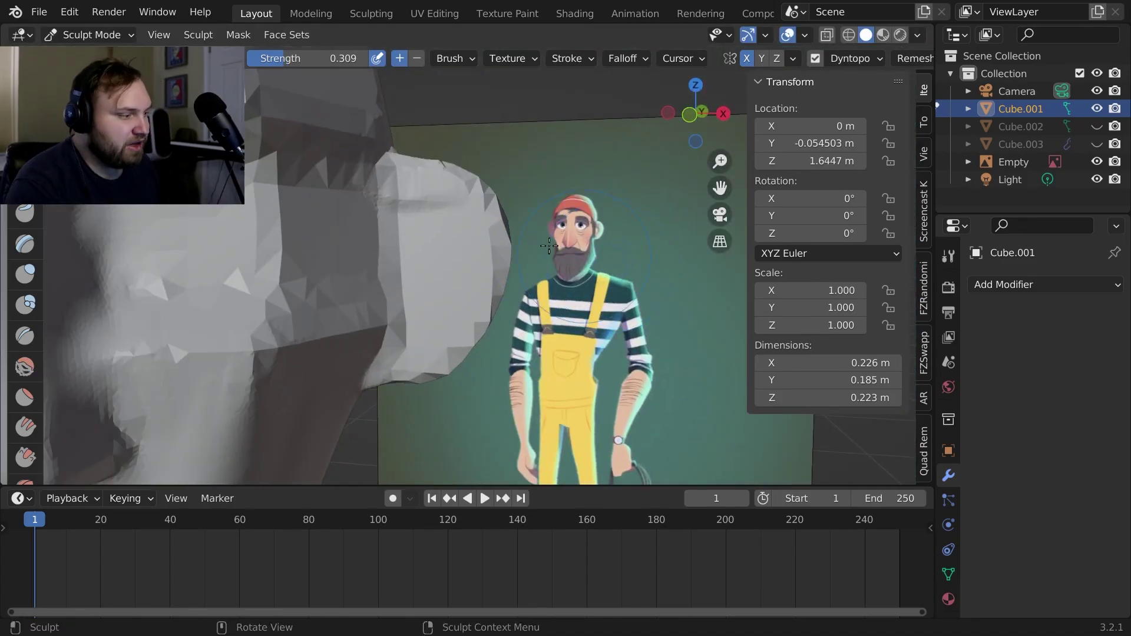
# With the Grab brush at a radius of about 171 px, reshape the ear's outer edge from the front
pyautogui.click(83, 54)
pyautogui.scroll(-7, 534, 425)
pyautogui.moveTo(542, 300); pyautogui.dragTo(568, 389, button='middle')
pyautogui.click(591, 238)
pyautogui.press('g')
pyautogui.press('y')
pyautogui.click(538, 432)
pyautogui.press('g')
pyautogui.press('y')
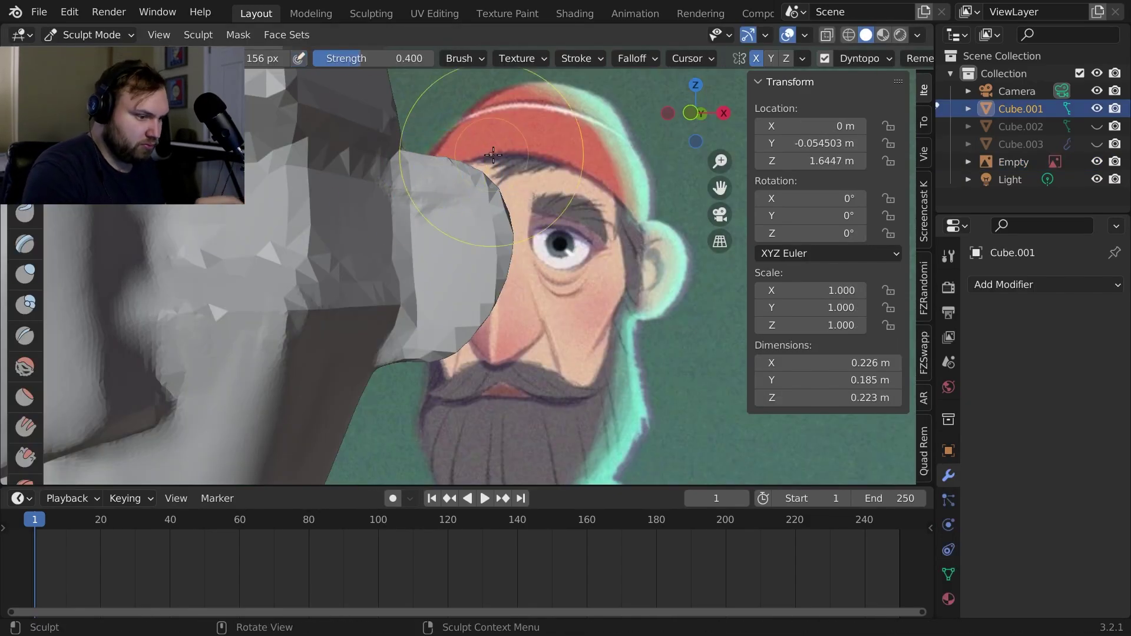
pyautogui.press('f')
pyautogui.click(486, 159)
pyautogui.press('f')
pyautogui.click(456, 162)
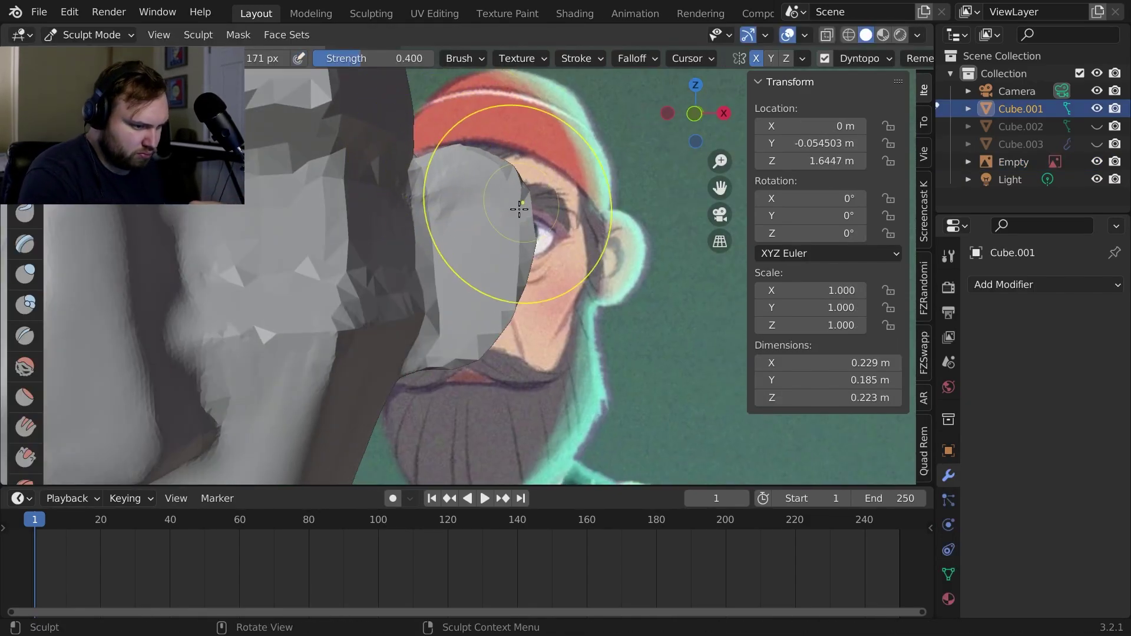
pyautogui.moveTo(463, 198); pyautogui.dragTo(502, 200)
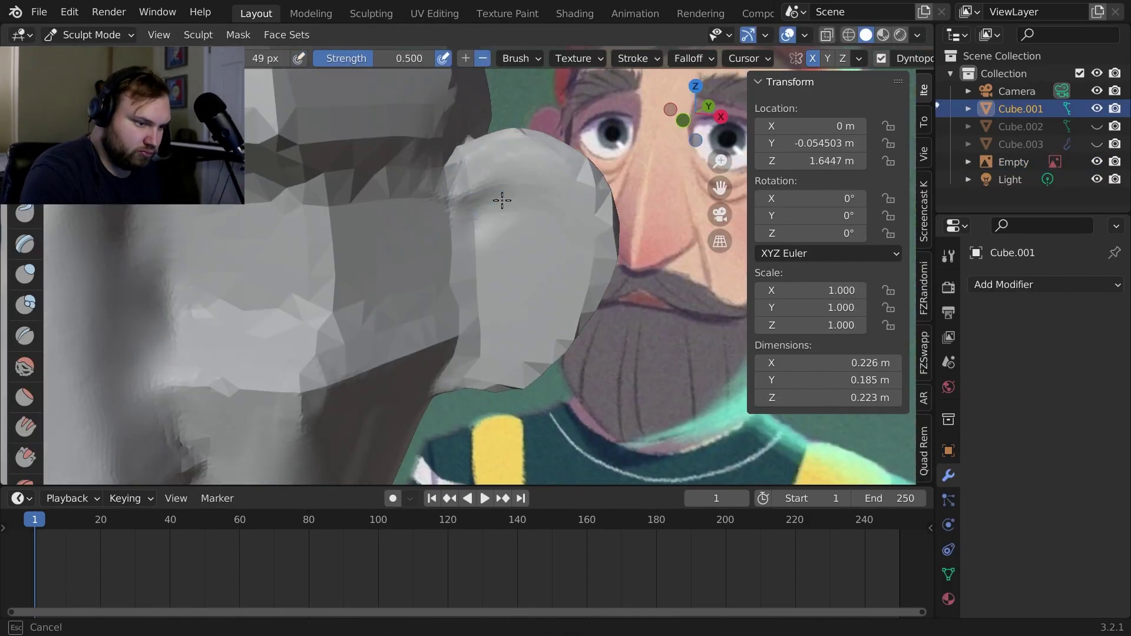
# Carve the ear's inner hollow with a subtracting brush of about 49 px radius and smooth the result
pyautogui.moveTo(501, 200); pyautogui.dragTo(449, 253, button='middle')
pyautogui.moveTo(450, 253); pyautogui.dragTo(495, 293)
pyautogui.moveTo(495, 293); pyautogui.dragTo(504, 238, button='middle')
pyautogui.moveTo(501, 285)
pyautogui.mouseDown(button='middle')
pyautogui.moveTo(515, 230)
pyautogui.moveTo(471, 50)
pyautogui.mouseUp(button='middle')
pyautogui.moveTo(480, 362)
pyautogui.mouseDown(button='middle')
pyautogui.moveTo(535, 308)
pyautogui.moveTo(535, 191)
pyautogui.mouseUp(button='middle')
pyautogui.scroll(-2, 535, 312)
pyautogui.keyDown('shift'); pyautogui.moveTo(536, 312); pyautogui.dragTo(530, 300); pyautogui.keyUp('shift')
pyautogui.moveTo(530, 301)
pyautogui.mouseDown(button='middle')
pyautogui.moveTo(546, 247)
pyautogui.moveTo(488, 147)
pyautogui.mouseUp(button='middle')
pyautogui.scroll(2, 488, 353)
pyautogui.moveTo(491, 353)
pyautogui.keyDown('shift'); pyautogui.mouseDown()
pyautogui.moveTo(487, 369)
pyautogui.moveTo(492, 354)
pyautogui.mouseUp(); pyautogui.keyUp('shift')
# Sculpt the ear's inner form with a brush radius of about 88 px and select the Flatten brush
pyautogui.moveTo(493, 353)
pyautogui.mouseDown(button='middle')
pyautogui.moveTo(535, 171)
pyautogui.moveTo(567, 313)
pyautogui.moveTo(331, 149)
pyautogui.mouseUp(button='middle')
pyautogui.press('f')
pyautogui.click(509, 171)
pyautogui.scroll(-1, 402, 321)
pyautogui.moveTo(403, 386)
pyautogui.mouseDown(button='middle')
pyautogui.moveTo(403, 322)
pyautogui.moveTo(581, 341)
pyautogui.moveTo(593, 215)
pyautogui.moveTo(644, 253)
pyautogui.moveTo(603, 233)
pyautogui.moveTo(560, 247)
pyautogui.mouseUp(button='middle')
pyautogui.moveTo(507, 318); pyautogui.dragTo(480, 368)
pyautogui.moveTo(494, 365); pyautogui.dragTo(543, 275, button='middle')
pyautogui.keyDown('ctrl'); pyautogui.moveTo(542, 235); pyautogui.dragTo(543, 318, button='middle'); pyautogui.keyUp('ctrl')
pyautogui.hotkey('shift', 't')
pyautogui.moveTo(542, 275)
pyautogui.mouseDown(button='middle')
pyautogui.moveTo(588, 301)
pyautogui.moveTo(571, 277)
pyautogui.mouseUp(button='middle')
pyautogui.press('KP_1')
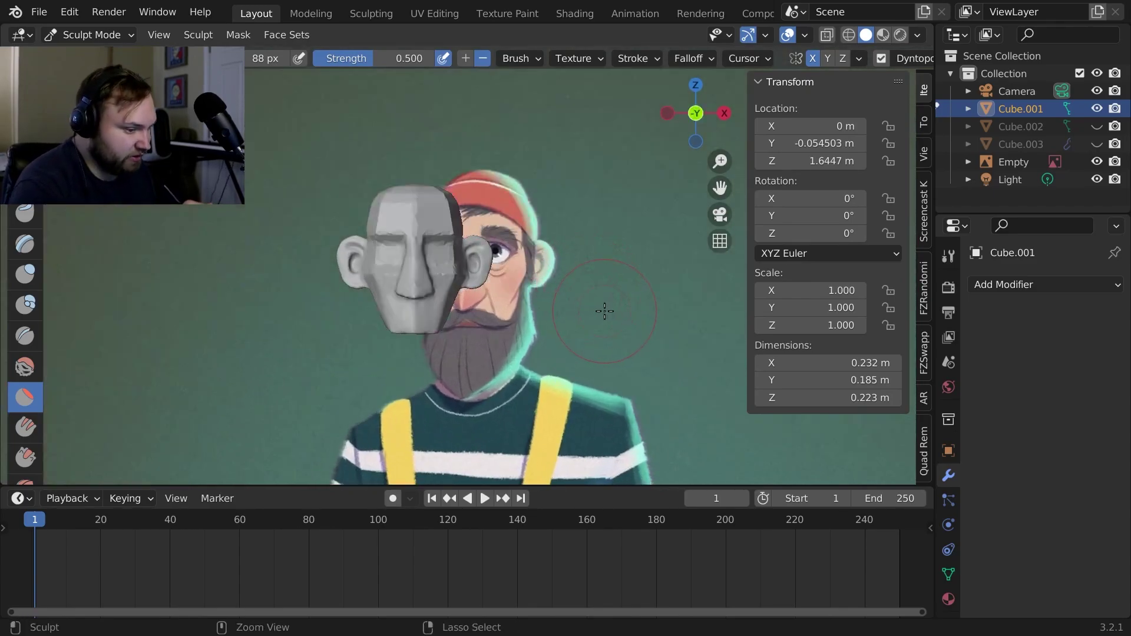
# Nudge the ear's outer edge toward the head with the Grab brush from the front
pyautogui.keyDown('ctrl'); pyautogui.moveTo(605, 311); pyautogui.dragTo(613, 203, button='middle'); pyautogui.keyUp('ctrl')
pyautogui.press('g')
pyautogui.press('f')
pyautogui.click(657, 266)
pyautogui.moveTo(533, 253); pyautogui.dragTo(528, 250)
pyautogui.moveTo(651, 257); pyautogui.dragTo(662, 254, button='middle')
# Set the Grab brush radius to about 121 px and pull the lower ear in toward the jaw
pyautogui.press('f')
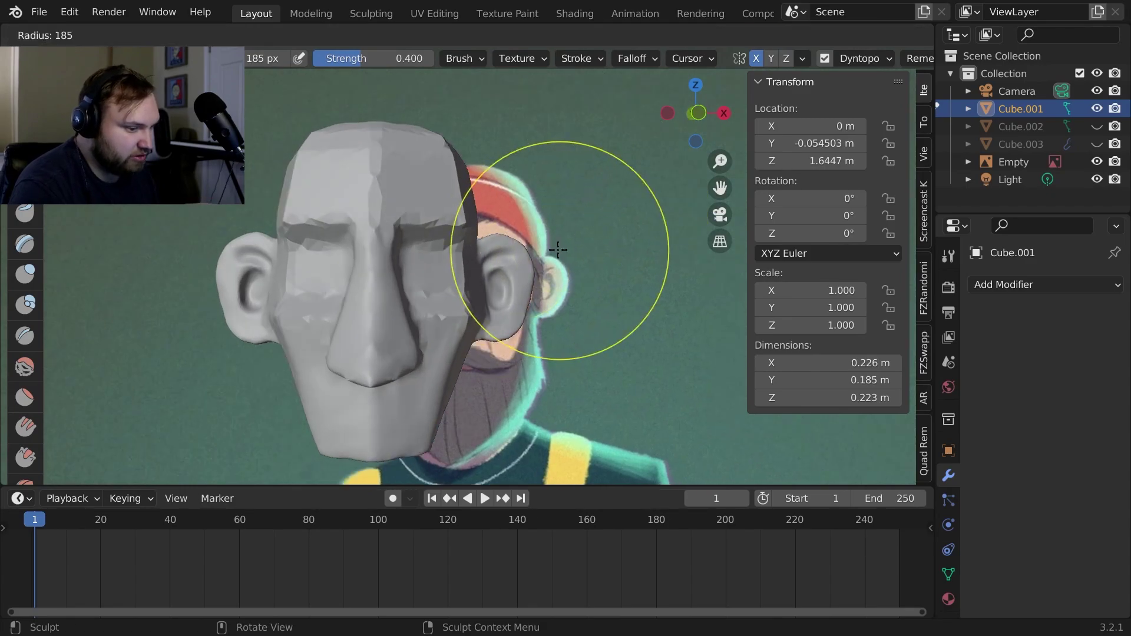
pyautogui.click(647, 253)
pyautogui.press('f')
pyautogui.click(500, 244)
pyautogui.moveTo(516, 306); pyautogui.dragTo(500, 326)
pyautogui.moveTo(511, 272); pyautogui.dragTo(448, 282, button='middle')
pyautogui.moveTo(489, 342)
pyautogui.keyDown('ctrl'); pyautogui.mouseDown(button='middle')
pyautogui.moveTo(499, 289)
pyautogui.moveTo(638, 229)
pyautogui.mouseUp(button='middle'); pyautogui.keyUp('ctrl')
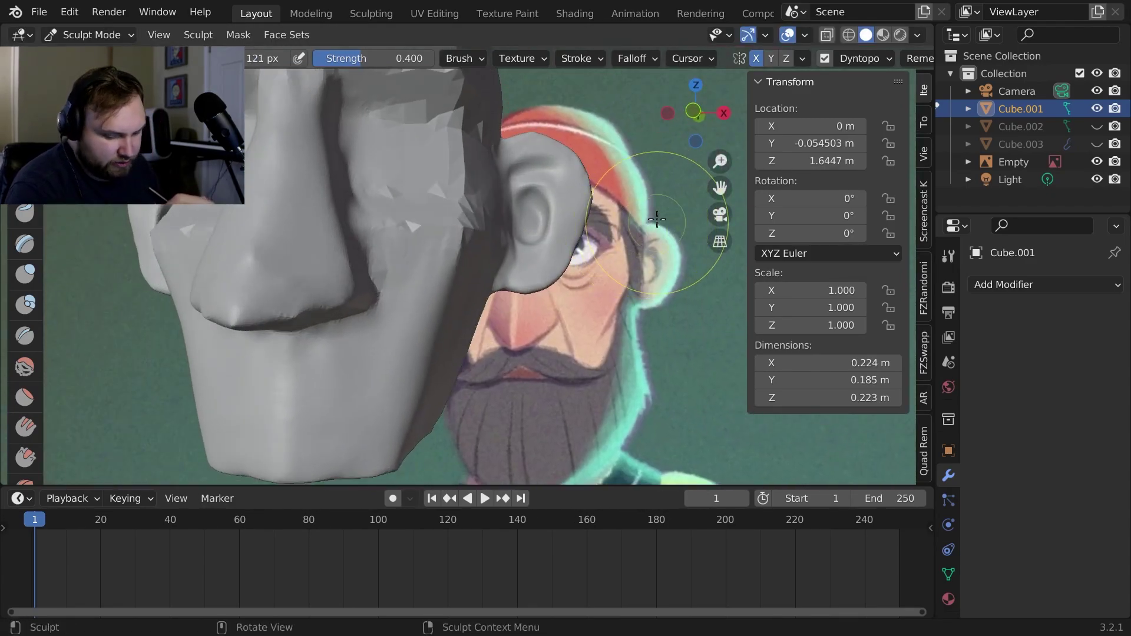
# Thicken the ear's rim with the Inflate brush at strength 0.5
pyautogui.hotkey('shift', 't')
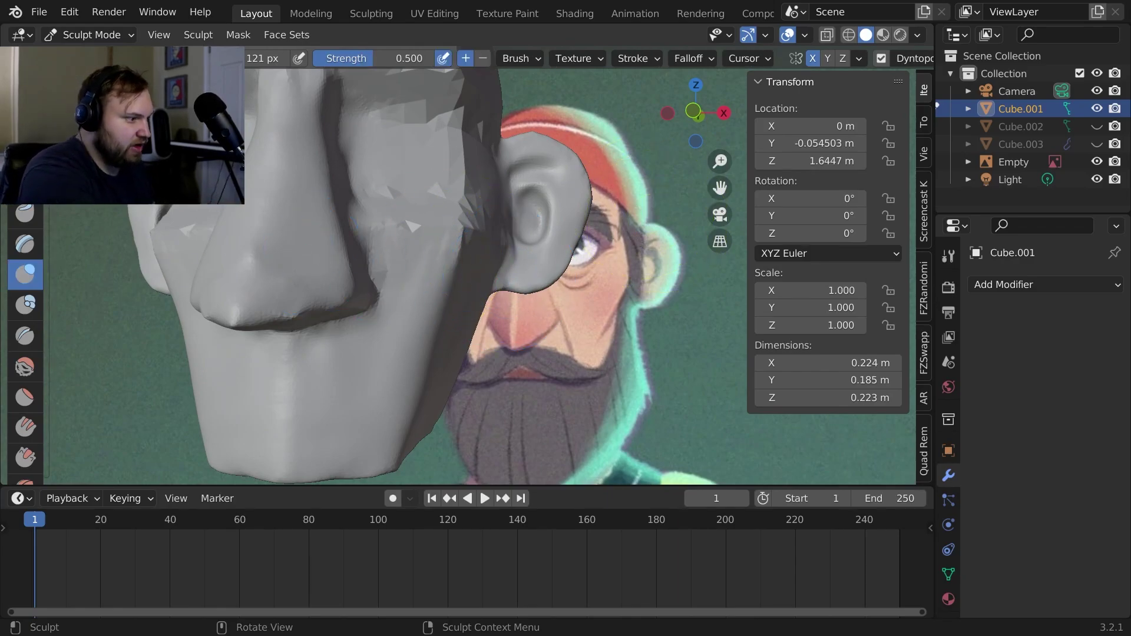
pyautogui.moveTo(560, 198); pyautogui.dragTo(533, 241)
pyautogui.moveTo(533, 241)
pyautogui.mouseDown(button='middle')
pyautogui.moveTo(525, 259)
pyautogui.moveTo(596, 255)
pyautogui.moveTo(584, 165)
pyautogui.mouseUp(button='middle')
pyautogui.press('f')
pyautogui.click(582, 270)
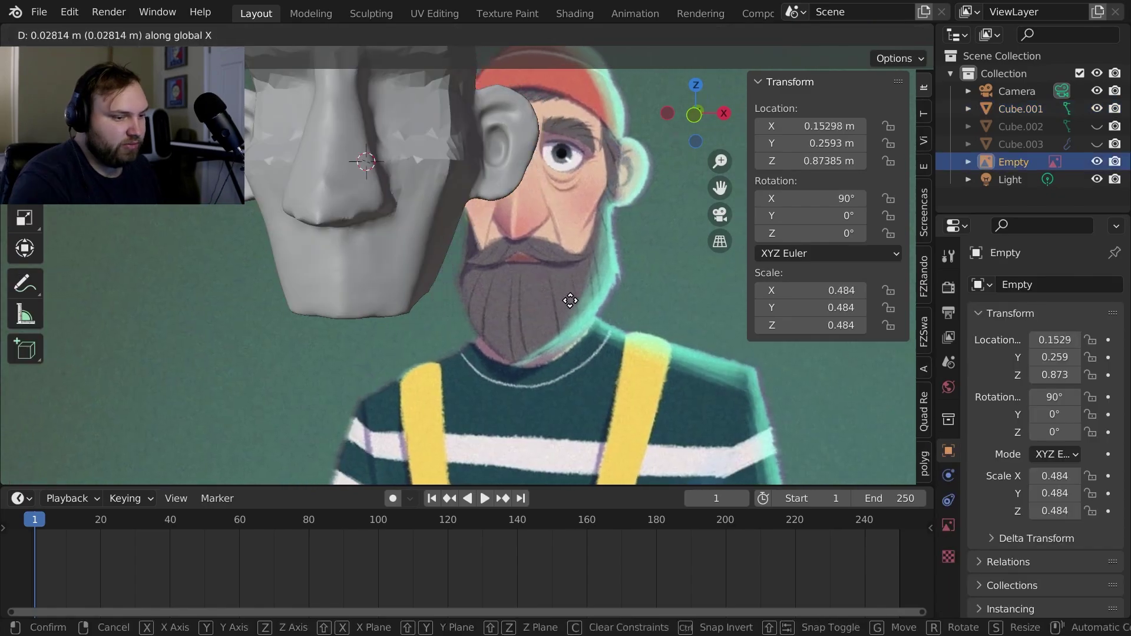
# Move the reference image along X to about 0.219 m so it stands beside the head
pyautogui.click(653, 295)
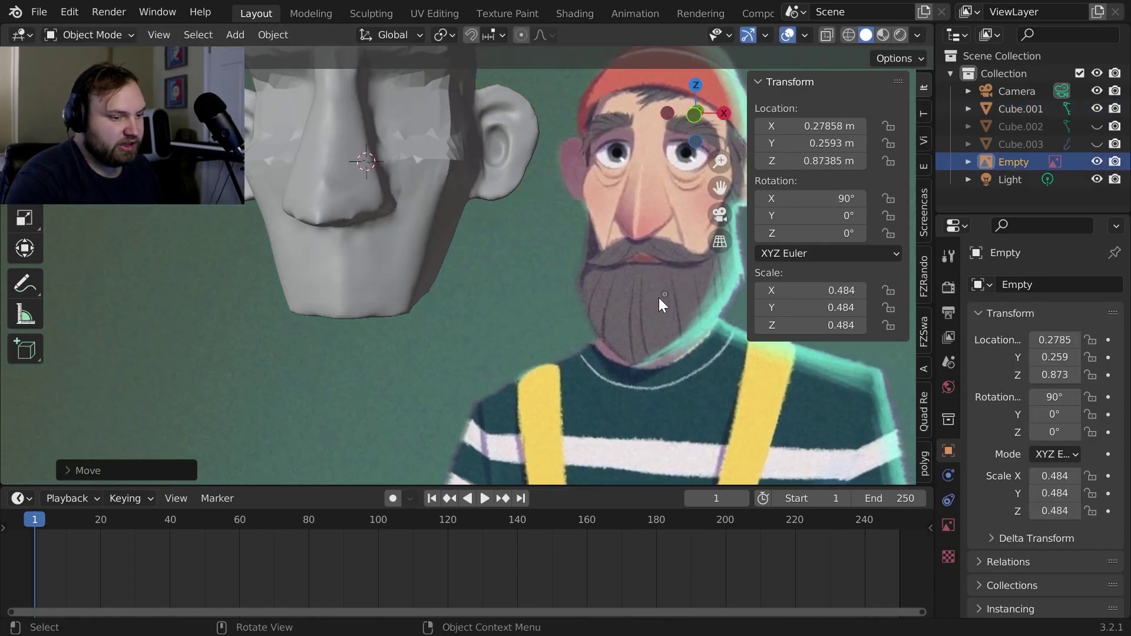
pyautogui.moveTo(654, 295); pyautogui.dragTo(602, 291, button='middle')
pyautogui.keyDown('shift'); pyautogui.moveTo(606, 330); pyautogui.dragTo(589, 375, button='middle'); pyautogui.keyUp('shift')
pyautogui.press('g')
pyautogui.press('x')
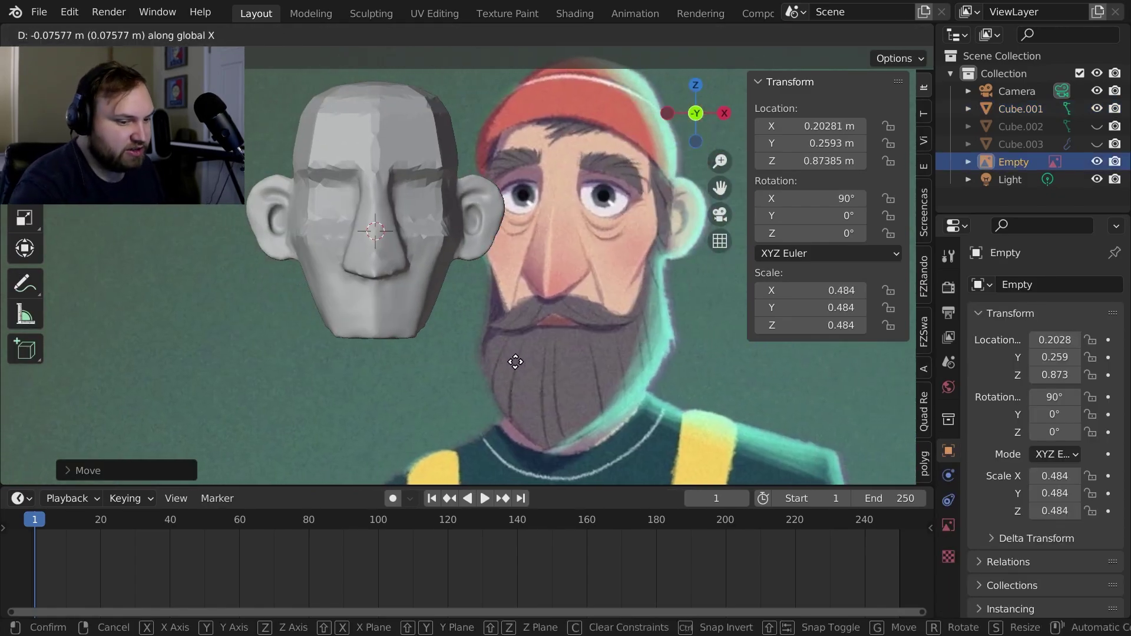
pyautogui.click(535, 353)
pyautogui.scroll(2, 639, 286)
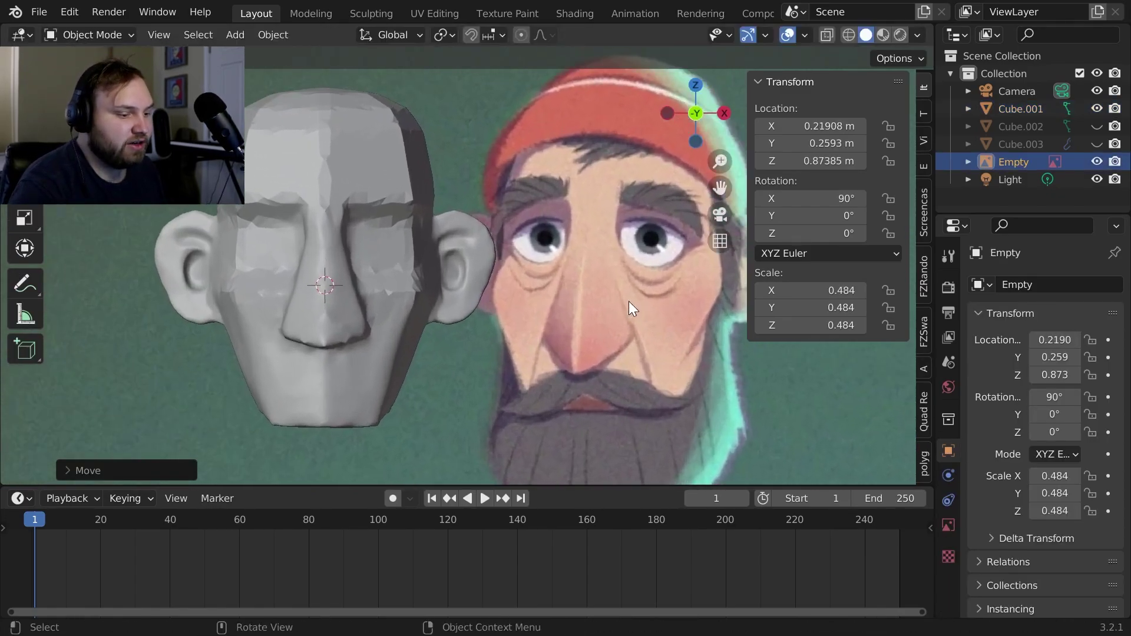
# Select the head mesh and return it to Sculpt Mode
pyautogui.click(248, 233)
pyautogui.hotkey('ctrl', 'Tab')
pyautogui.click(451, 396)
pyautogui.keyDown('shift'); pyautogui.moveTo(396, 433); pyautogui.dragTo(397, 321, button='middle'); pyautogui.keyUp('shift')
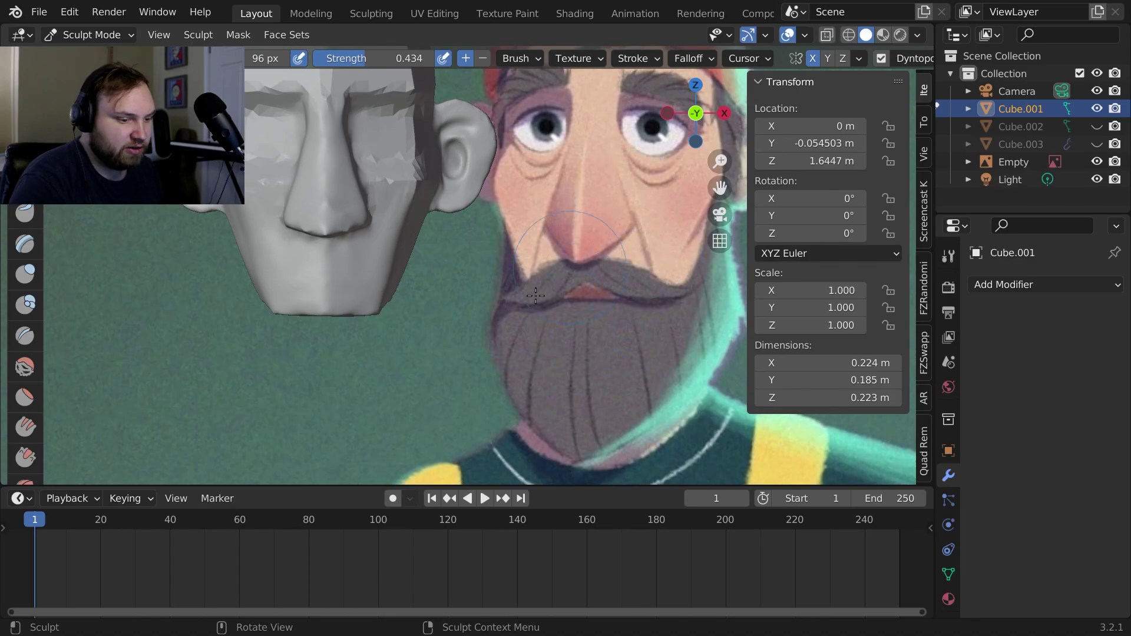
# Set the brush radius to about 64 px and sculpt the fold running from beside the nose toward the mouth
pyautogui.press('f')
pyautogui.click(418, 315)
pyautogui.moveTo(418, 316)
pyautogui.mouseDown(button='middle')
pyautogui.moveTo(412, 268)
pyautogui.moveTo(264, 162)
pyautogui.mouseUp(button='middle')
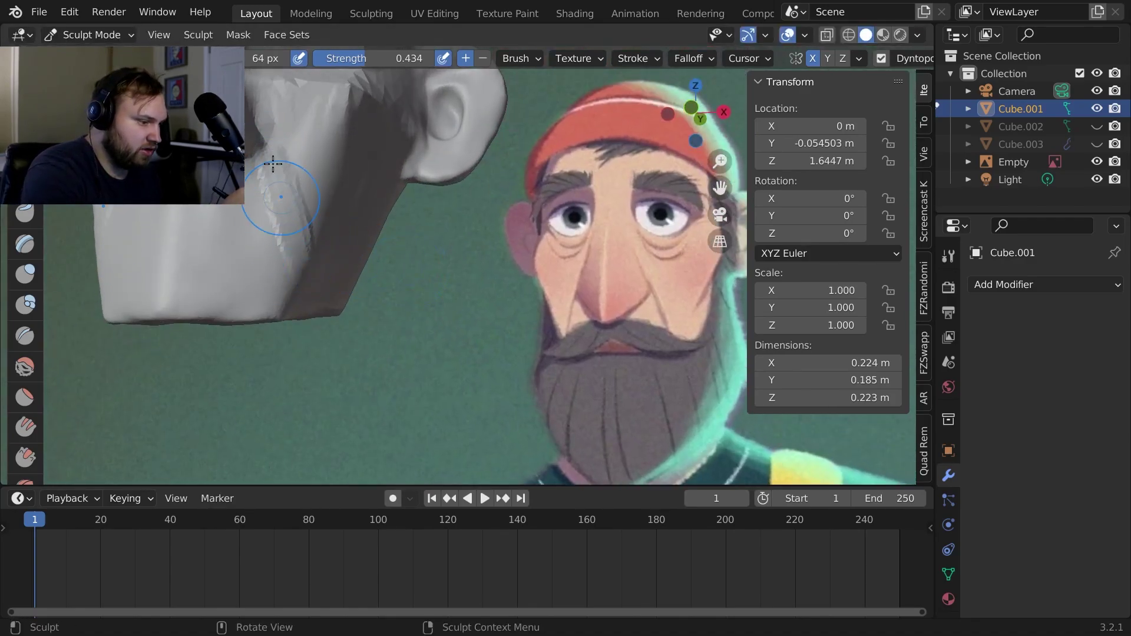
pyautogui.moveTo(334, 161); pyautogui.dragTo(421, 254, button='middle')
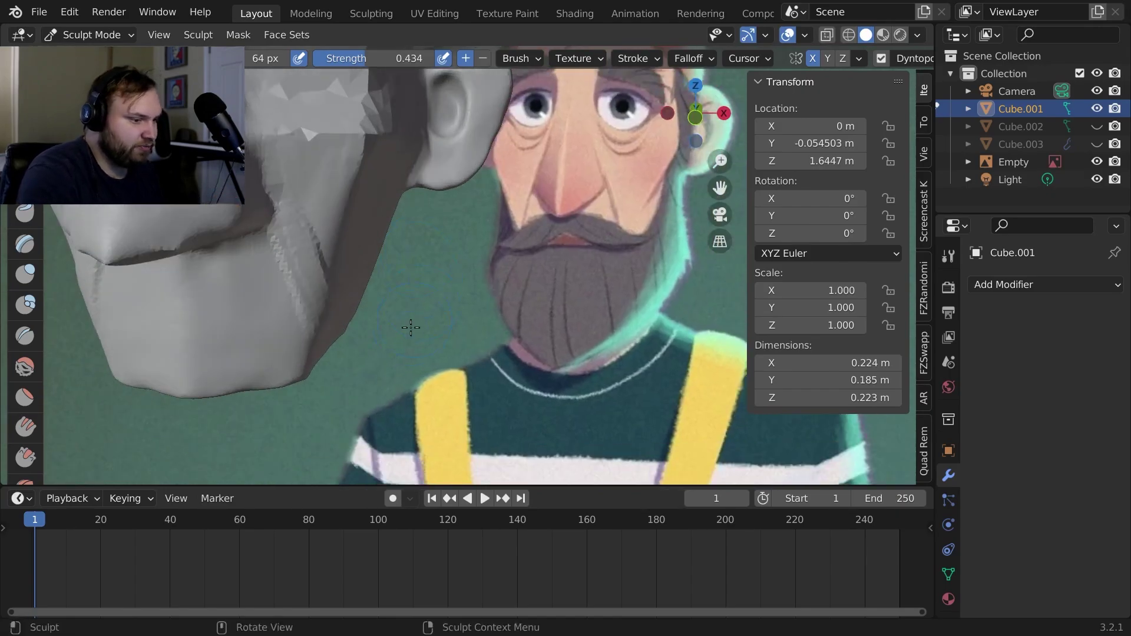
pyautogui.keyDown('shift'); pyautogui.moveTo(408, 334); pyautogui.dragTo(448, 354, button='middle'); pyautogui.keyUp('shift')
pyautogui.moveTo(460, 314); pyautogui.dragTo(372, 344, button='middle')
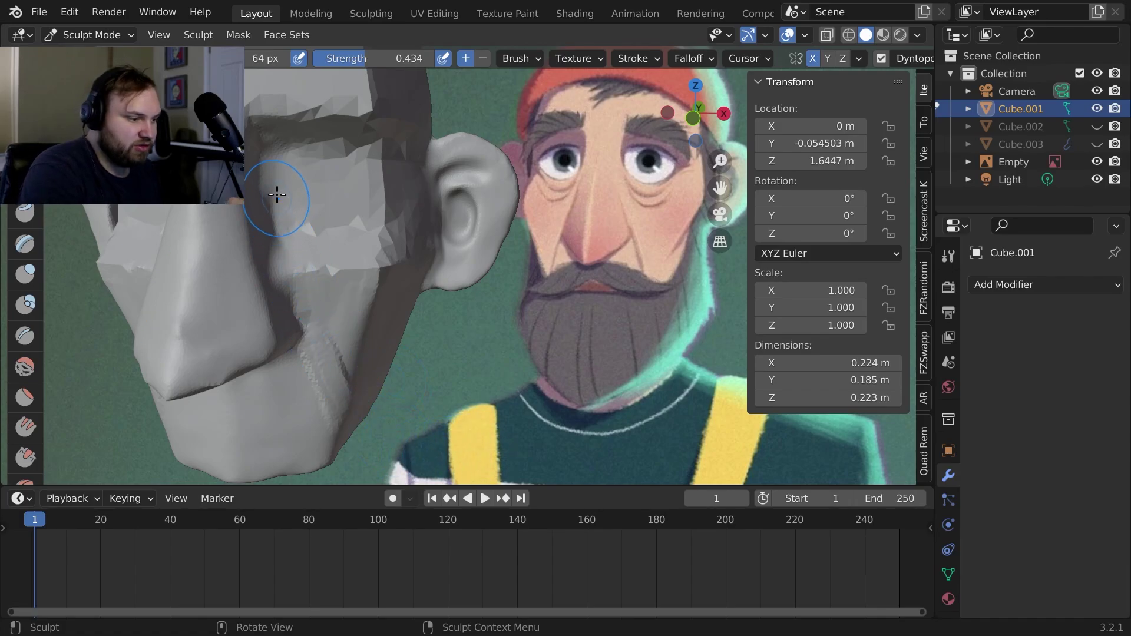
# Set the brush radius to about 47 px, build up the lower eye socket rim and smooth it into the cheek
pyautogui.press('f')
pyautogui.click(266, 158)
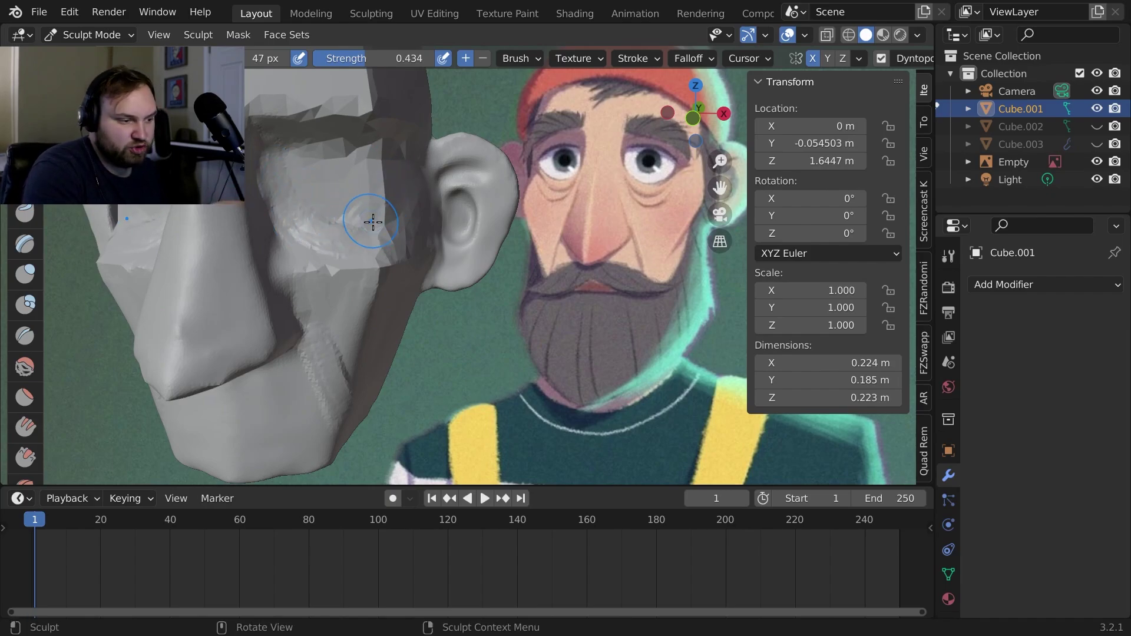
pyautogui.moveTo(382, 200); pyautogui.dragTo(506, 218, button='middle')
pyautogui.keyDown('shift'); pyautogui.moveTo(516, 318); pyautogui.dragTo(447, 310, button='middle'); pyautogui.keyUp('shift')
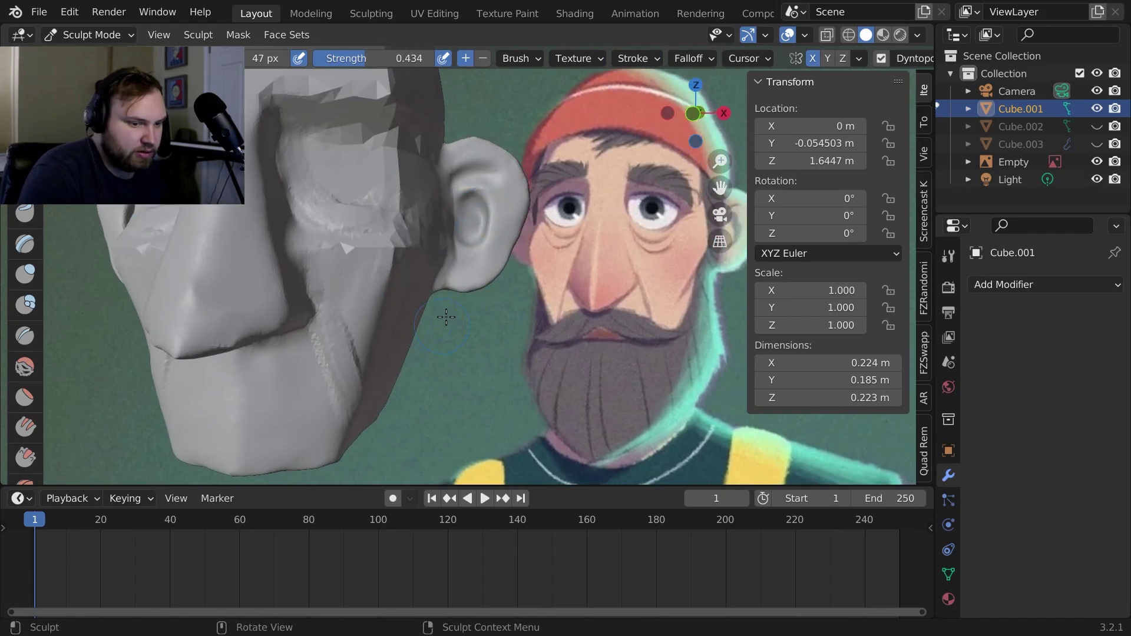
pyautogui.moveTo(412, 199); pyautogui.dragTo(439, 283, button='middle')
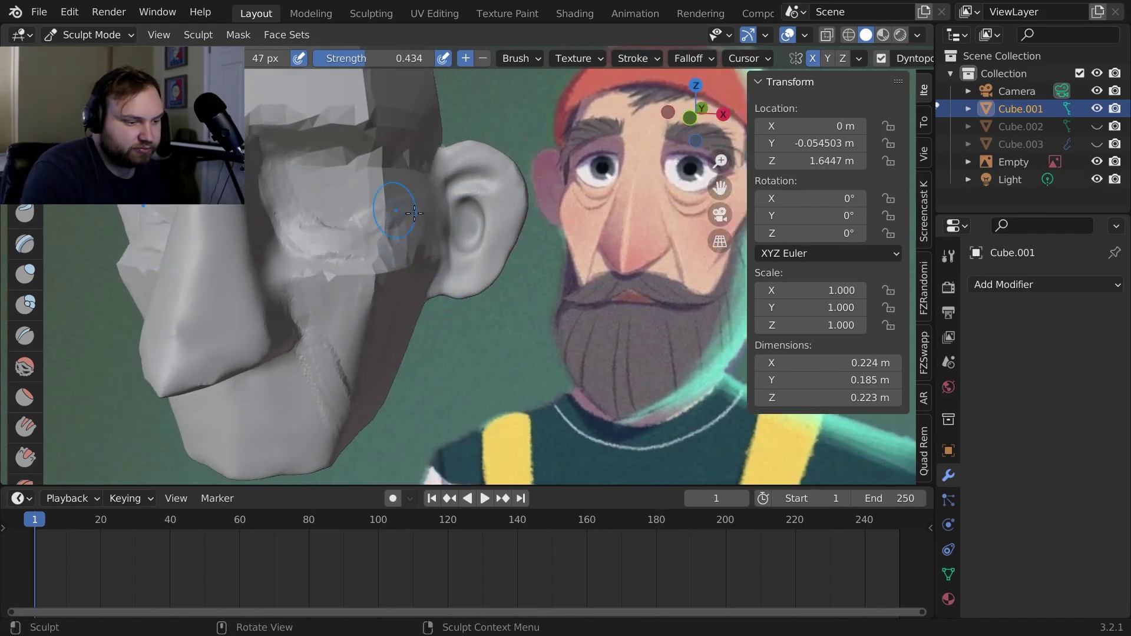
pyautogui.moveTo(420, 217)
pyautogui.mouseDown(button='middle')
pyautogui.moveTo(402, 213)
pyautogui.moveTo(418, 263)
pyautogui.mouseUp(button='middle')
pyautogui.keyDown('shift'); pyautogui.moveTo(418, 263); pyautogui.dragTo(397, 295); pyautogui.keyUp('shift')
pyautogui.moveTo(396, 295)
pyautogui.mouseDown(button='middle')
pyautogui.moveTo(277, 214)
pyautogui.moveTo(271, 235)
pyautogui.mouseUp(button='middle')
# Enlarge the brush radius to about 96 px and build up the cheek volume below the eye socket
pyautogui.press('f')
pyautogui.click(429, 265)
pyautogui.keyDown('shift'); pyautogui.moveTo(430, 265); pyautogui.dragTo(563, 253, button='middle'); pyautogui.keyUp('shift')
pyautogui.moveTo(412, 277); pyautogui.dragTo(471, 236)
pyautogui.moveTo(471, 235); pyautogui.dragTo(459, 260, button='middle')
# Switch the viewport lighting to MatCap and choose a brownish clay material
pyautogui.click(917, 36)
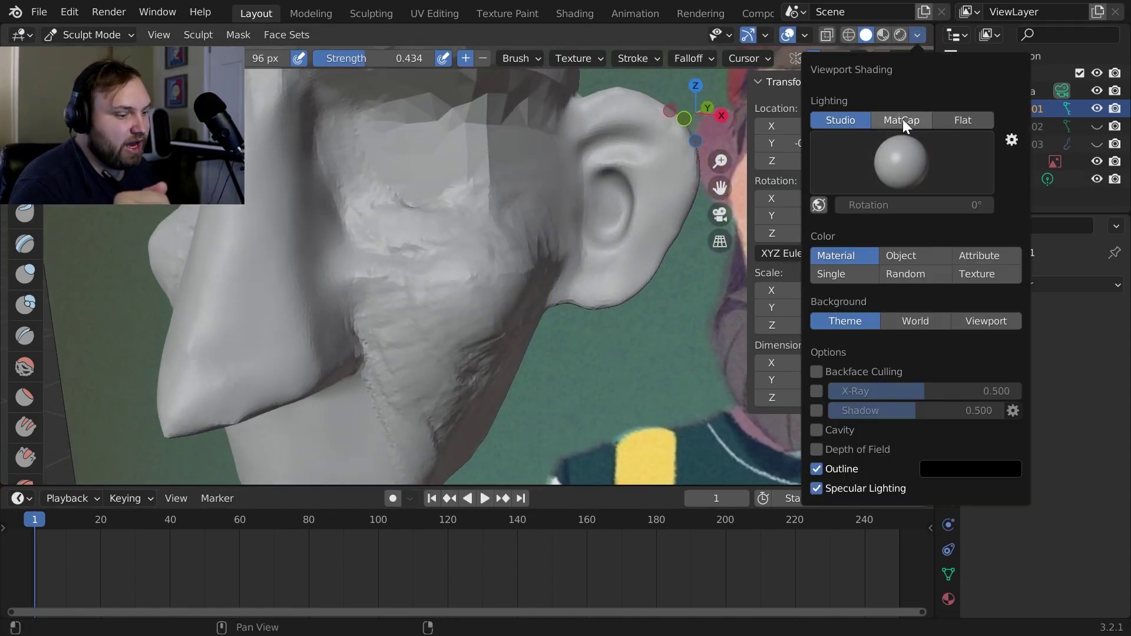
pyautogui.click(902, 119)
pyautogui.click(911, 164)
pyautogui.click(652, 223)
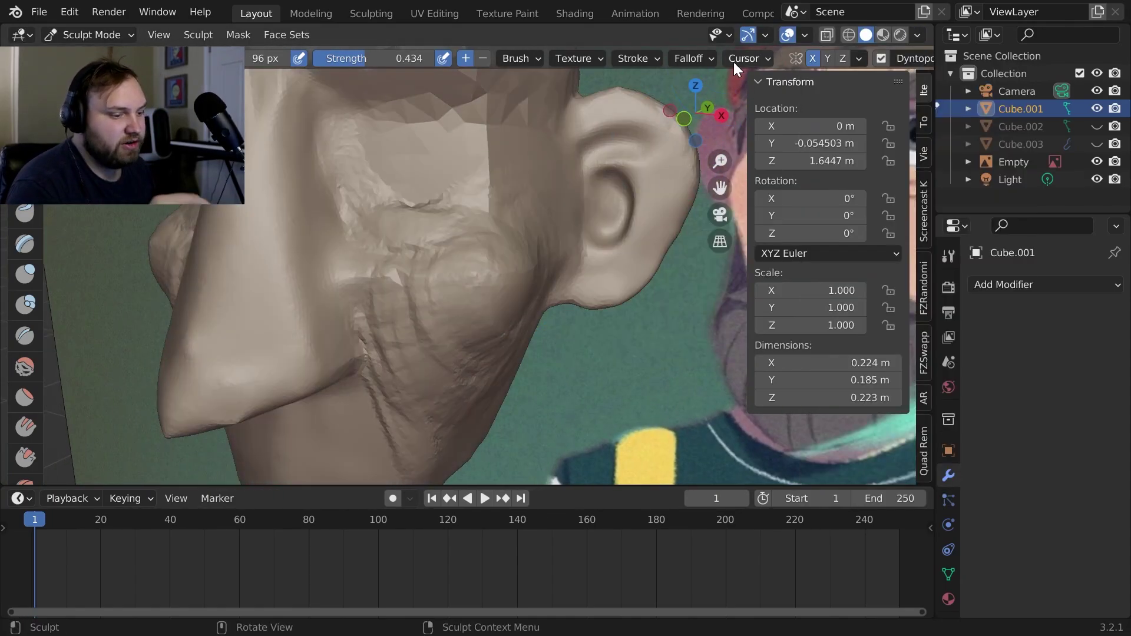
# Inflate the cheek and smooth its surface with the Smooth brush at about 176 px radius and 0.349 strength
pyautogui.moveTo(589, 265)
pyautogui.mouseDown(button='middle')
pyautogui.moveTo(615, 335)
pyautogui.moveTo(568, 294)
pyautogui.moveTo(601, 295)
pyautogui.moveTo(659, 242)
pyautogui.moveTo(621, 230)
pyautogui.mouseUp(button='middle')
pyautogui.scroll(6, 592, 307)
pyautogui.scroll(-3, 568, 295)
pyautogui.scroll(2, 580, 294)
pyautogui.press('i')
pyautogui.press('f')
pyautogui.moveTo(467, 274)
pyautogui.mouseDown(button='middle')
pyautogui.moveTo(441, 285)
pyautogui.moveTo(467, 233)
pyautogui.moveTo(497, 267)
pyautogui.moveTo(524, 243)
pyautogui.moveTo(591, 241)
pyautogui.moveTo(429, 302)
pyautogui.moveTo(475, 237)
pyautogui.mouseUp(button='middle')
pyautogui.click(453, 265)
pyautogui.press('i')
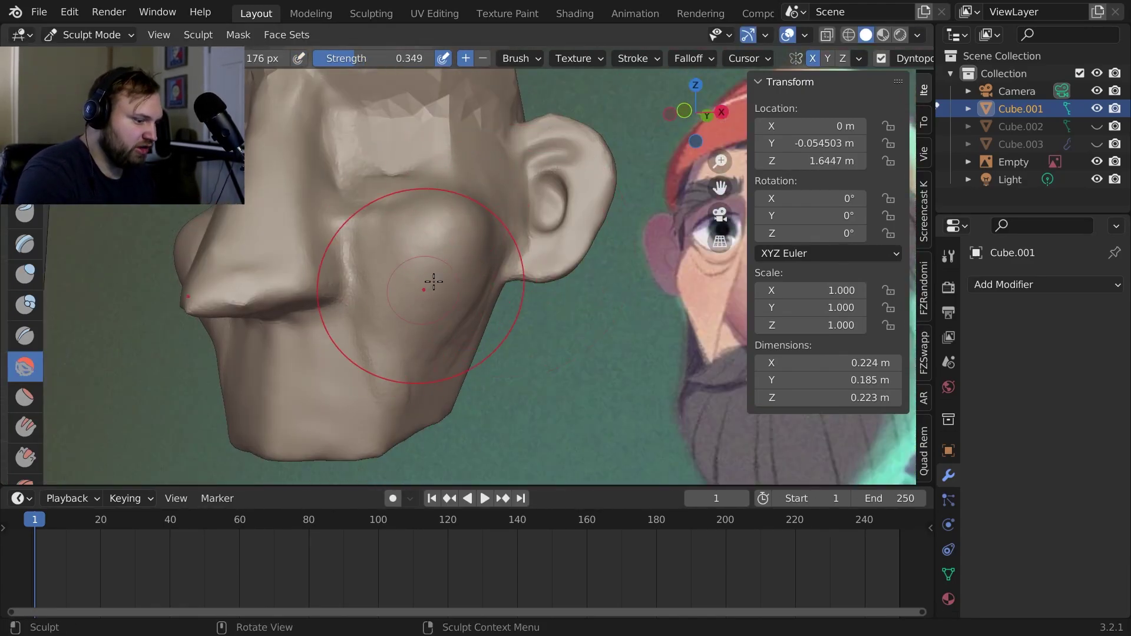
pyautogui.moveTo(435, 278); pyautogui.dragTo(259, 194, button='middle')
# Build up a chin mass along the jaw with the Clay Strips brush at about 84 px radius
pyautogui.click(24, 182)
pyautogui.press('f')
pyautogui.click(582, 242)
pyautogui.moveTo(501, 270)
pyautogui.mouseDown()
pyautogui.moveTo(517, 232)
pyautogui.moveTo(532, 232)
pyautogui.mouseUp()
pyautogui.press('f')
pyautogui.click(557, 232)
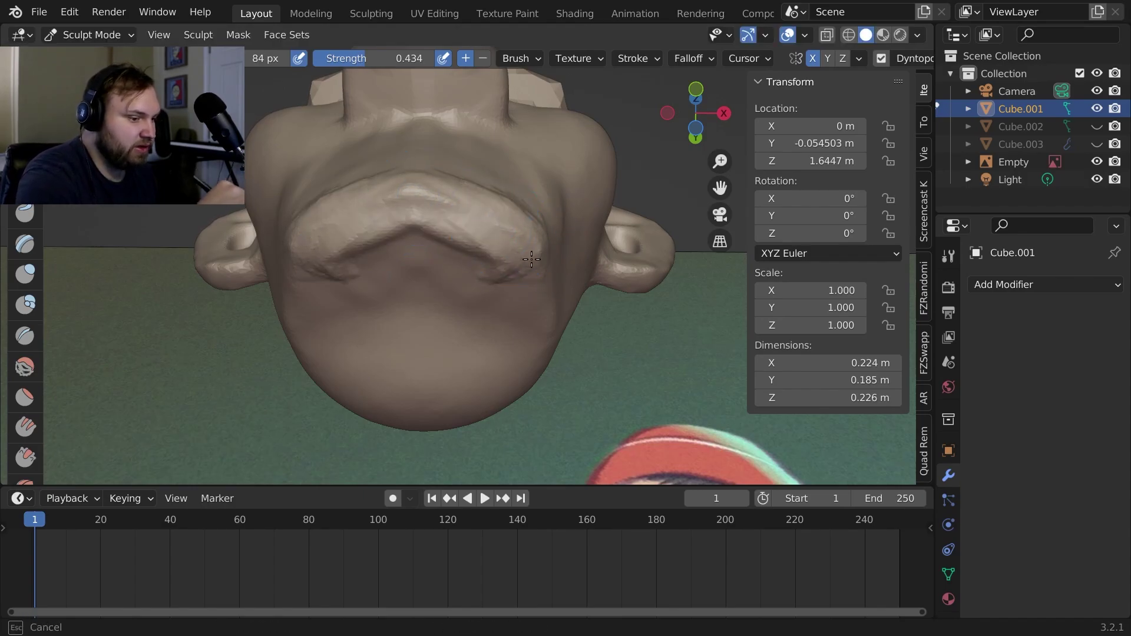
# Round out the chin with the Inflate brush at about 144 px radius and 0.5 strength
pyautogui.moveTo(531, 261); pyautogui.dragTo(411, 310, button='middle')
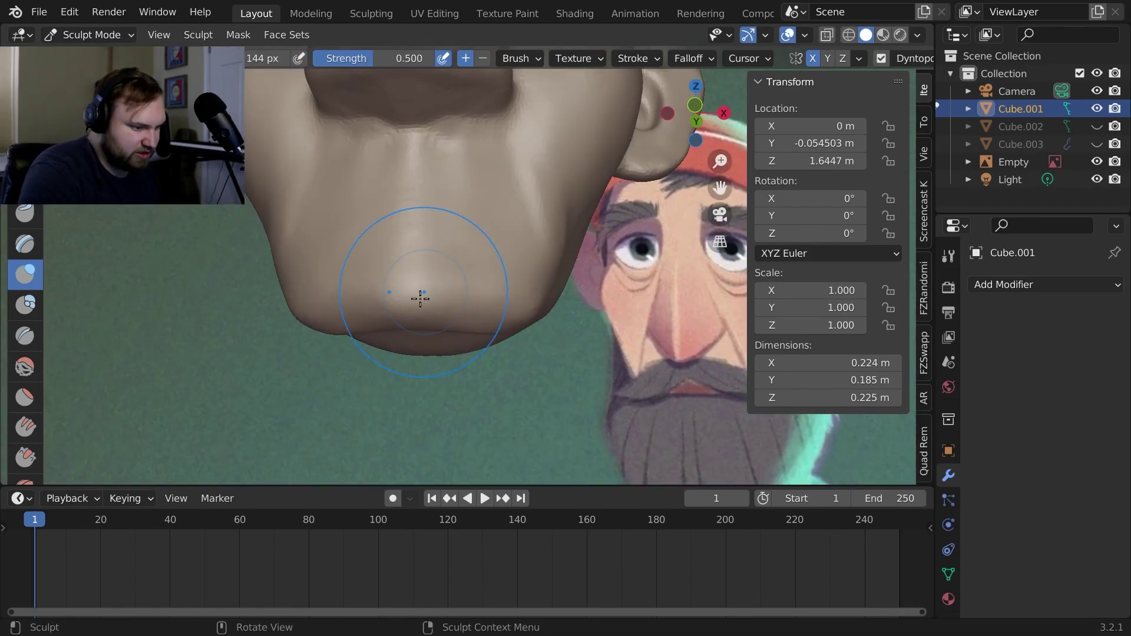
pyautogui.moveTo(419, 298); pyautogui.dragTo(471, 261, button='middle')
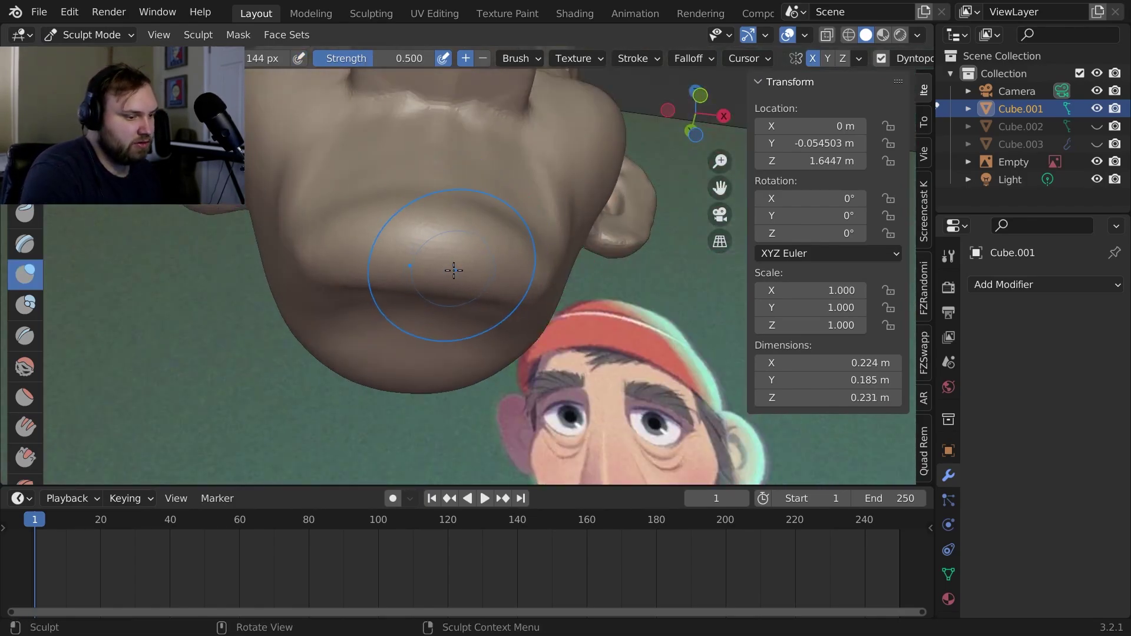
pyautogui.moveTo(453, 271)
pyautogui.mouseDown(button='middle')
pyautogui.moveTo(414, 290)
pyautogui.moveTo(475, 344)
pyautogui.moveTo(594, 409)
pyautogui.moveTo(526, 369)
pyautogui.mouseUp(button='middle')
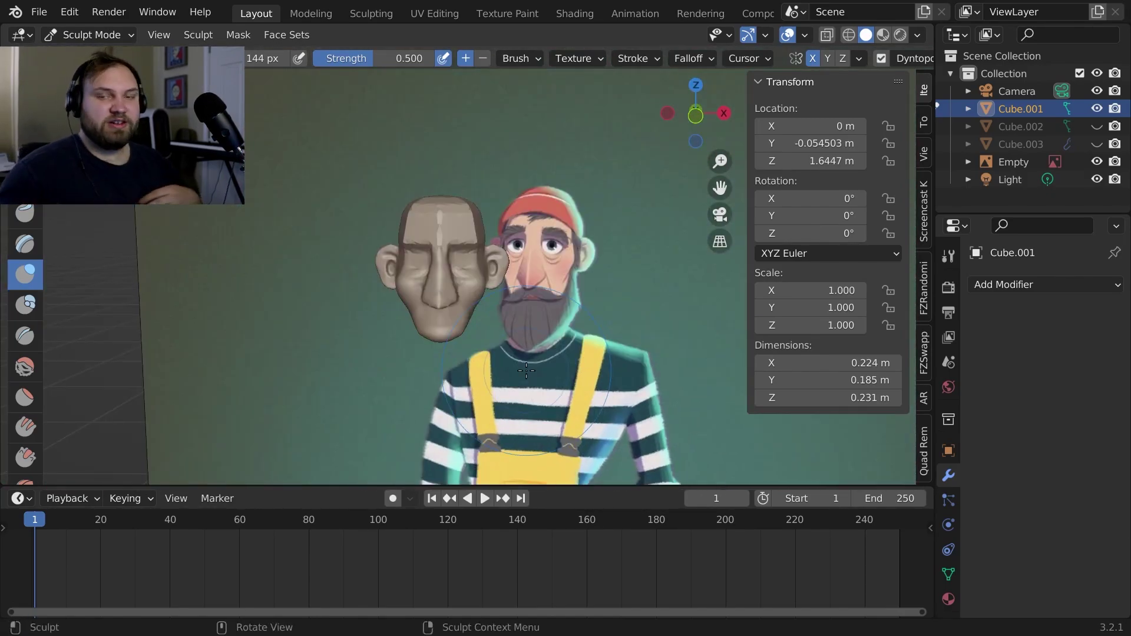
# Sculpt the nose's central ridge with a brush of about 51 px radius and 0.325 strength
pyautogui.keyDown('ctrl'); pyautogui.moveTo(497, 386); pyautogui.dragTo(598, 265, button='middle'); pyautogui.keyUp('ctrl')
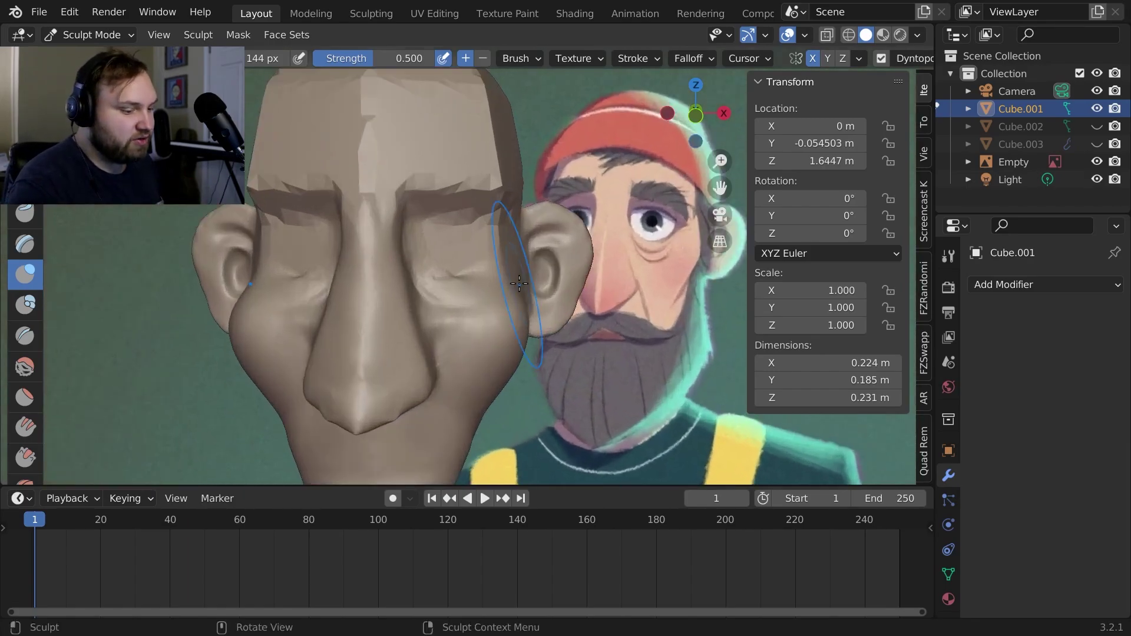
pyautogui.keyDown('shift'); pyautogui.moveTo(626, 392); pyautogui.dragTo(663, 258, button='middle'); pyautogui.keyUp('shift')
pyautogui.keyDown('ctrl'); pyautogui.moveTo(580, 327); pyautogui.dragTo(580, 293, button='middle'); pyautogui.keyUp('ctrl')
pyautogui.keyDown('shift'); pyautogui.moveTo(531, 206); pyautogui.dragTo(534, 269, button='middle'); pyautogui.keyUp('shift')
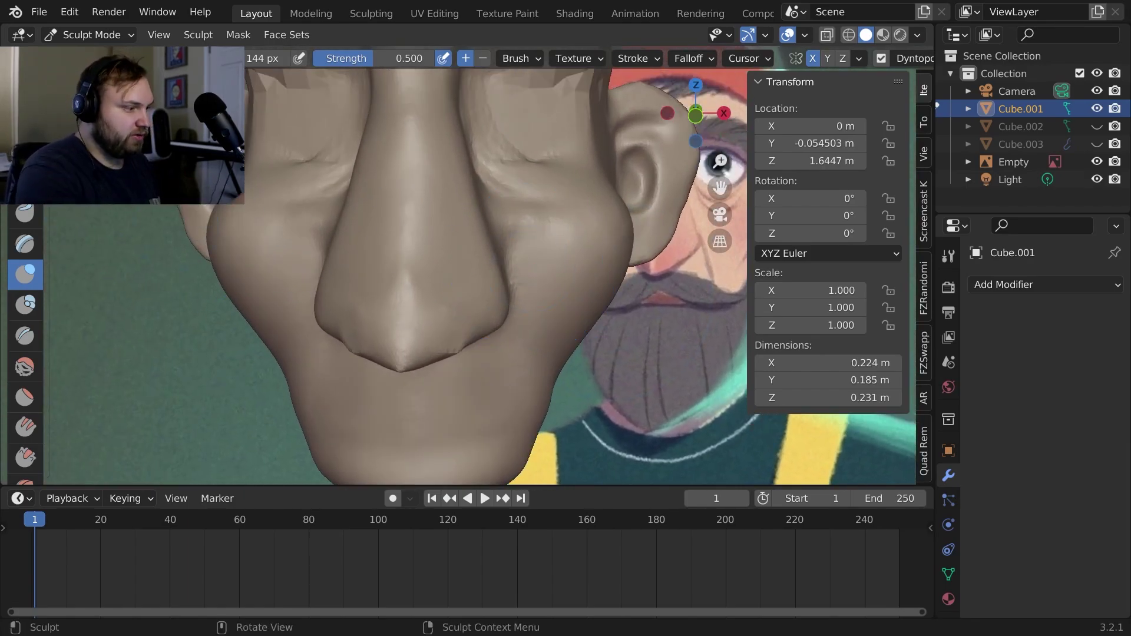
pyautogui.moveTo(86, 272)
pyautogui.mouseDown(button='middle')
pyautogui.moveTo(505, 245)
pyautogui.moveTo(517, 214)
pyautogui.moveTo(507, 253)
pyautogui.moveTo(479, 196)
pyautogui.mouseUp(button='middle')
pyautogui.press('f')
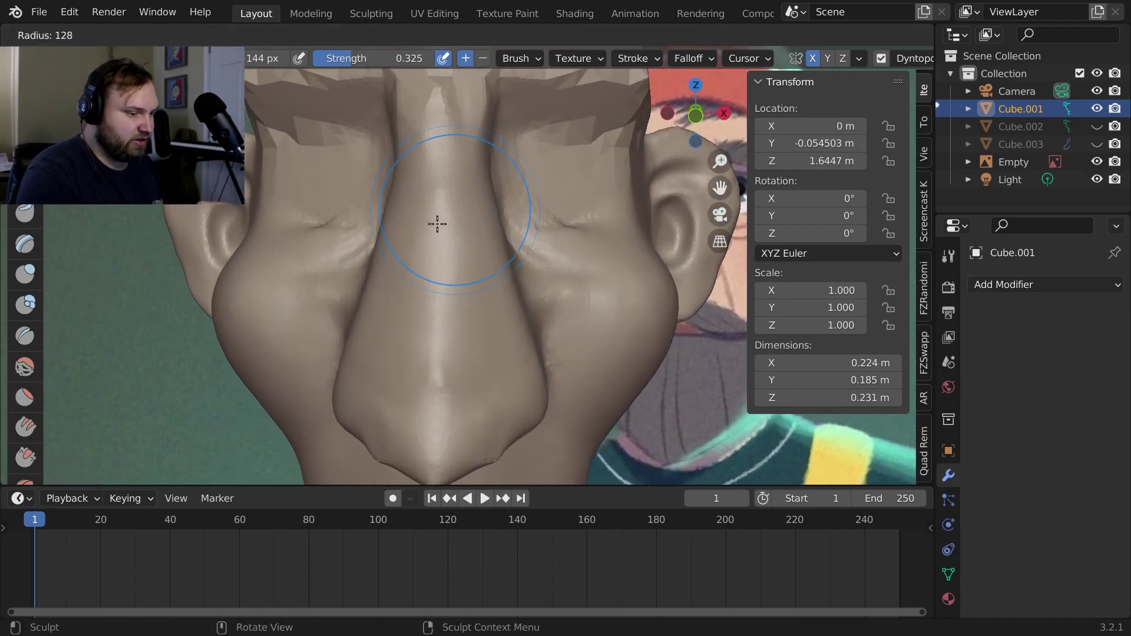
pyautogui.click(400, 253)
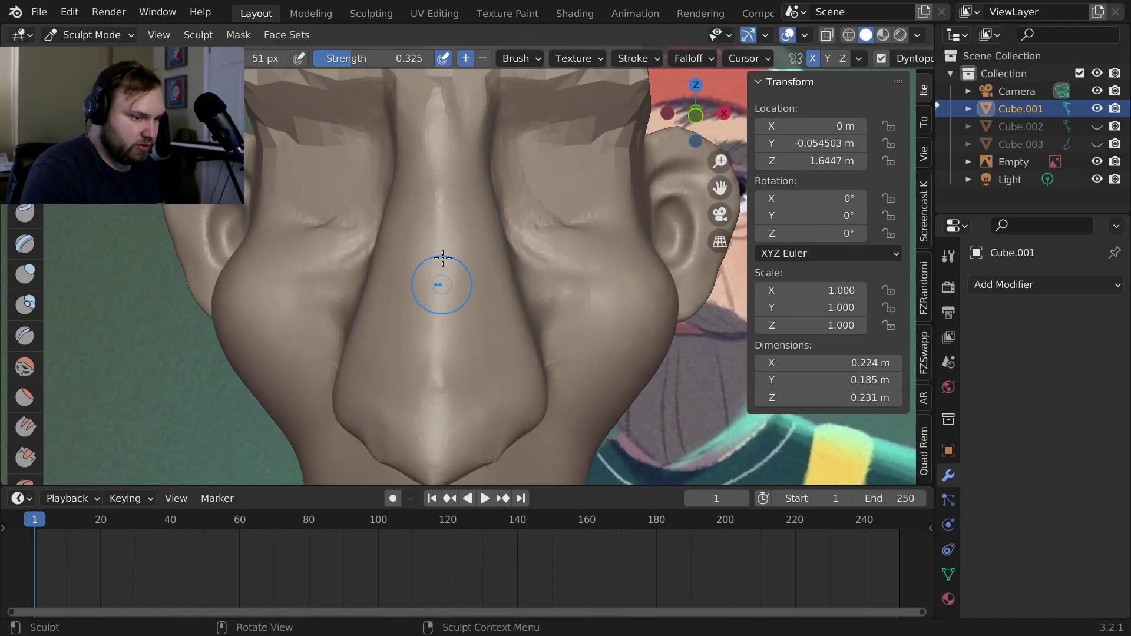
pyautogui.moveTo(436, 429)
pyautogui.mouseDown(button='middle')
pyautogui.moveTo(517, 253)
pyautogui.moveTo(570, 268)
pyautogui.mouseUp(button='middle')
pyautogui.moveTo(542, 170); pyautogui.dragTo(396, 193, button='middle')
# Relax the nose and lower face, and smooth the mouth area with the Smooth brush at about 79 px radius
pyautogui.moveTo(399, 246)
pyautogui.keyDown('ctrl'); pyautogui.mouseDown(button='middle')
pyautogui.moveTo(407, 189)
pyautogui.moveTo(559, 294)
pyautogui.mouseUp(button='middle'); pyautogui.keyUp('ctrl')
pyautogui.hotkey('shift', 's')
pyautogui.click(814, 58)
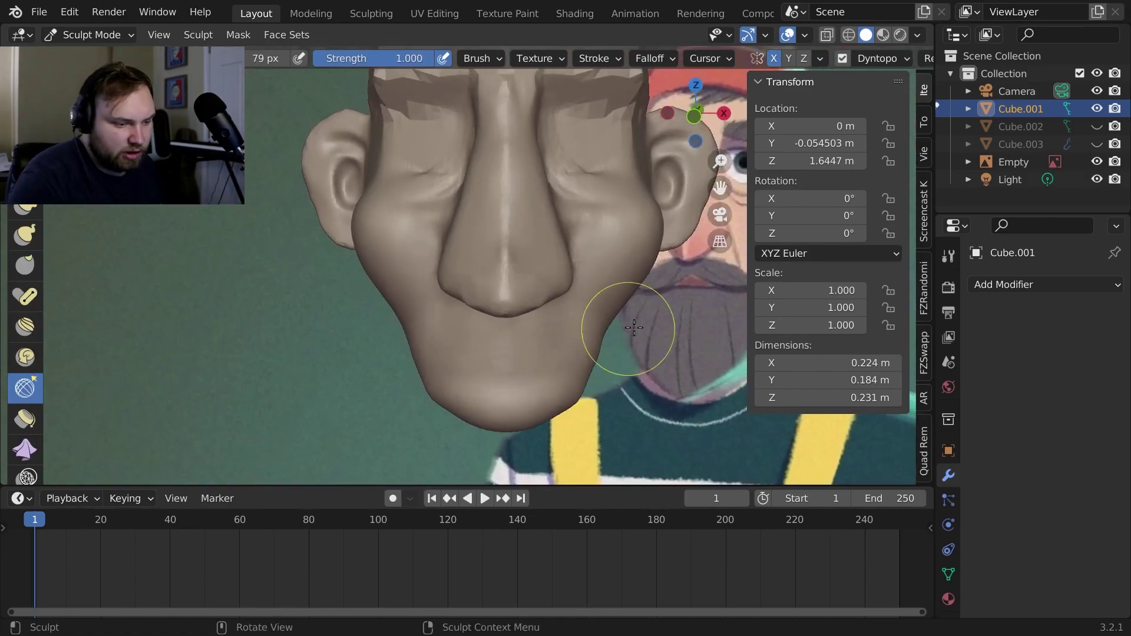
pyautogui.moveTo(626, 333)
pyautogui.mouseDown(button='middle')
pyautogui.moveTo(518, 290)
pyautogui.moveTo(522, 361)
pyautogui.moveTo(527, 321)
pyautogui.moveTo(436, 306)
pyautogui.moveTo(479, 252)
pyautogui.moveTo(483, 304)
pyautogui.mouseUp(button='middle')
pyautogui.press('s')
pyautogui.moveTo(491, 144); pyautogui.dragTo(589, 241, button='middle')
pyautogui.moveTo(589, 242)
pyautogui.mouseDown(button='middle')
pyautogui.moveTo(600, 252)
pyautogui.moveTo(574, 212)
pyautogui.moveTo(574, 247)
pyautogui.mouseUp(button='middle')
pyautogui.moveTo(574, 247)
pyautogui.mouseDown(button='middle')
pyautogui.moveTo(596, 202)
pyautogui.moveTo(579, 275)
pyautogui.moveTo(571, 249)
pyautogui.mouseUp(button='middle')
pyautogui.scroll(5, 565, 224)
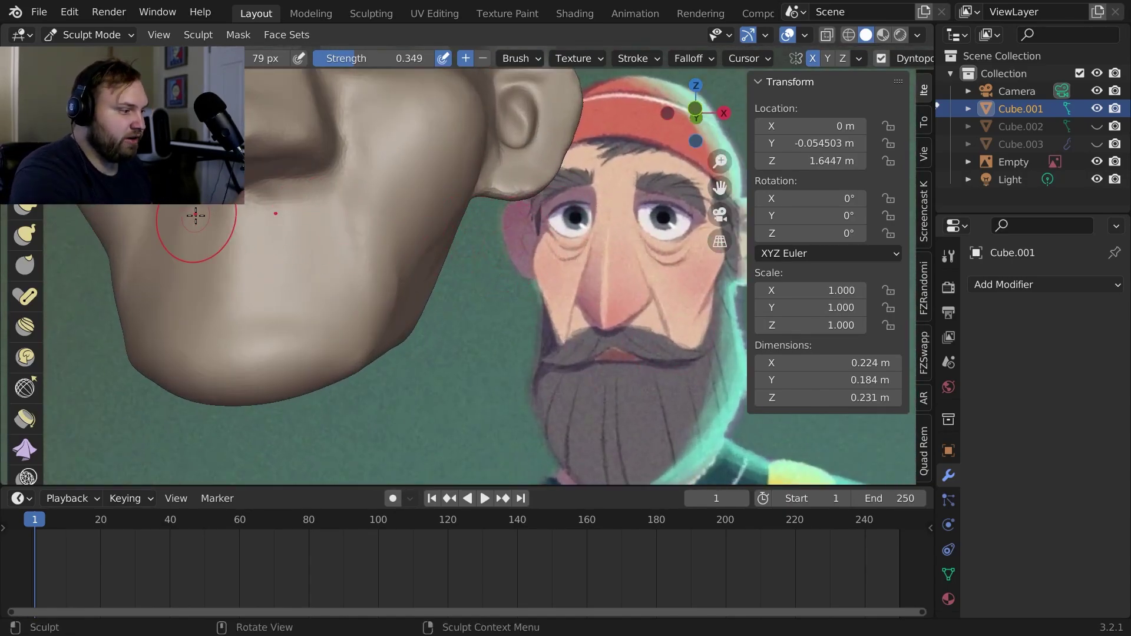
pyautogui.scroll(10, 25, 294)
# Sculpt the smile-line folds from the nostrils down beside the mouth with the Clay brush at about 61 px radius
pyautogui.click(25, 151)
pyautogui.moveTo(396, 235); pyautogui.dragTo(386, 250, button='middle')
pyautogui.press('f')
pyautogui.click(374, 242)
pyautogui.moveTo(353, 204); pyautogui.dragTo(405, 334)
pyautogui.moveTo(401, 309); pyautogui.dragTo(360, 334, button='middle')
pyautogui.moveTo(360, 334); pyautogui.dragTo(348, 295)
pyautogui.moveTo(348, 295)
pyautogui.mouseDown(button='middle')
pyautogui.moveTo(364, 265)
pyautogui.moveTo(377, 304)
pyautogui.mouseUp(button='middle')
# Refine and smooth the folds beside the mouth and set the brush strength to 0.5
pyautogui.moveTo(377, 303)
pyautogui.mouseDown()
pyautogui.moveTo(391, 268)
pyautogui.moveTo(394, 286)
pyautogui.mouseUp()
pyautogui.moveTo(393, 286); pyautogui.dragTo(390, 265, button='middle')
pyautogui.moveTo(389, 265)
pyautogui.keyDown('shift'); pyautogui.mouseDown()
pyautogui.moveTo(398, 316)
pyautogui.moveTo(363, 298)
pyautogui.moveTo(368, 265)
pyautogui.mouseUp(); pyautogui.keyUp('shift')
pyautogui.hotkey('shift', 'f')
pyautogui.click(425, 307)
pyautogui.moveTo(378, 162); pyautogui.dragTo(381, 188, button='middle')
pyautogui.moveTo(388, 247)
pyautogui.mouseDown(button='middle')
pyautogui.moveTo(404, 232)
pyautogui.moveTo(434, 290)
pyautogui.moveTo(407, 329)
pyautogui.moveTo(447, 298)
pyautogui.moveTo(501, 338)
pyautogui.moveTo(598, 359)
pyautogui.moveTo(601, 272)
pyautogui.moveTo(492, 353)
pyautogui.moveTo(524, 339)
pyautogui.moveTo(530, 289)
pyautogui.mouseUp(button='middle')
pyautogui.moveTo(530, 288); pyautogui.dragTo(537, 297, button='middle')
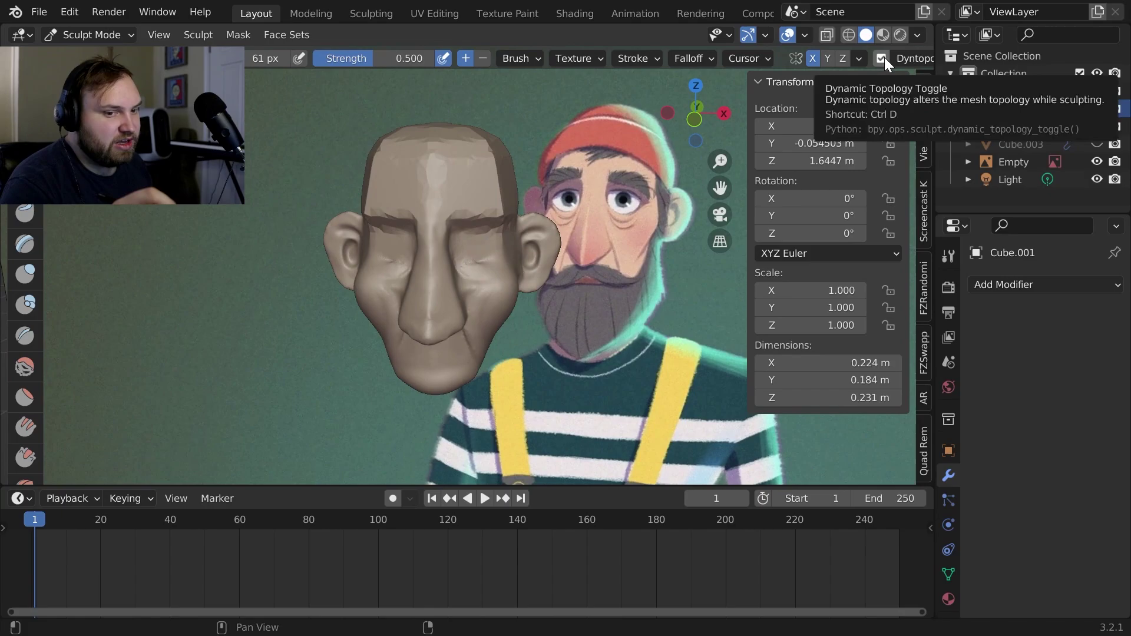
# Turn off Dyntopo and set the head's remesh voxel size to about 0.007 m
pyautogui.click(883, 58)
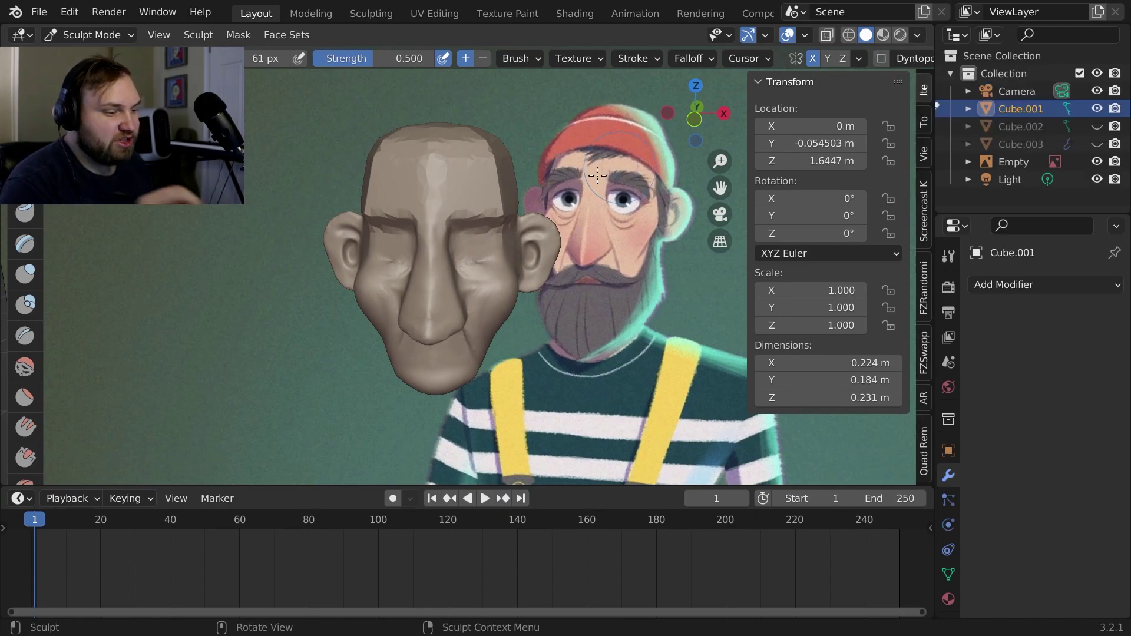
pyautogui.moveTo(581, 181); pyautogui.dragTo(595, 153, button='middle')
pyautogui.press('r')
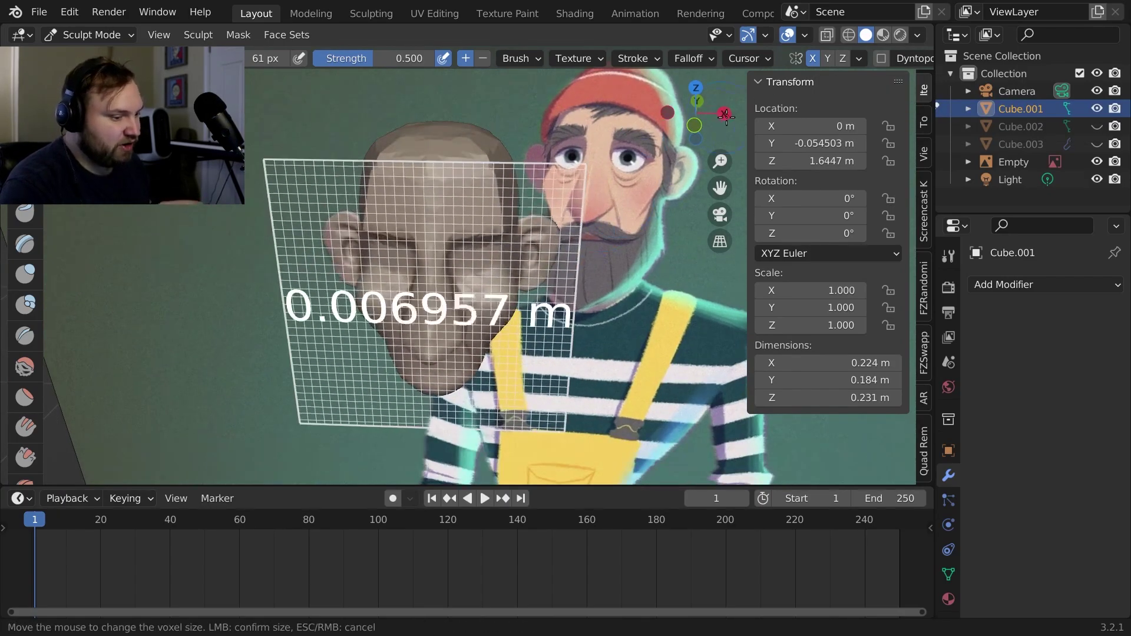
pyautogui.click(726, 116)
pyautogui.scroll(-4, 511, 285)
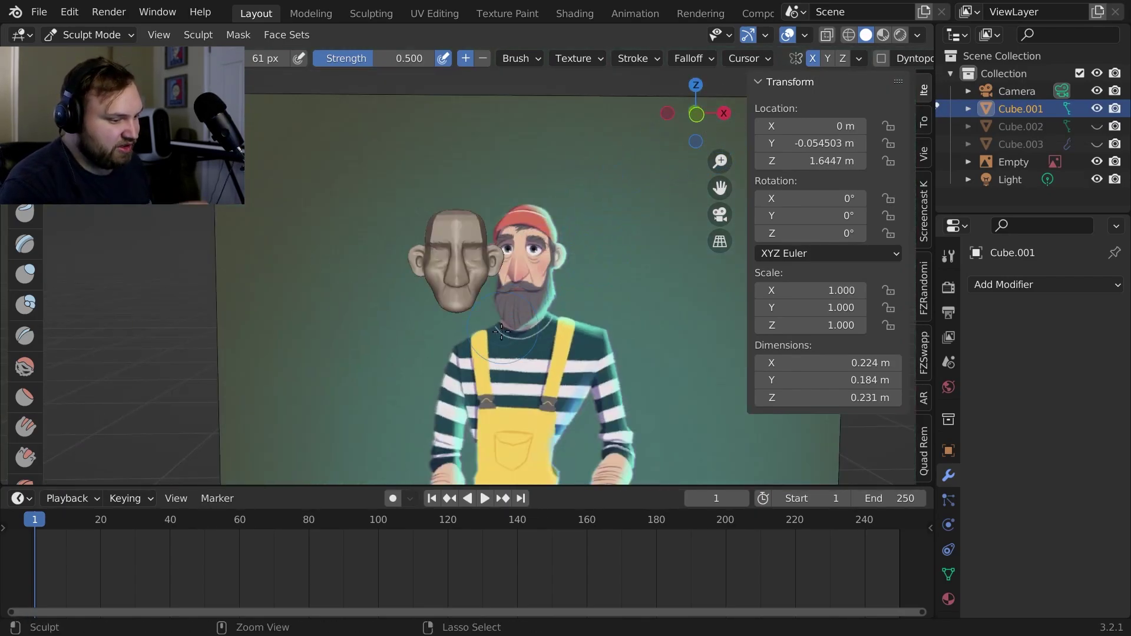
pyautogui.scroll(2, 504, 326)
# Choose a finer voxel size for the head and voxel-remesh it
pyautogui.press('r')
pyautogui.scroll(3, 561, 283)
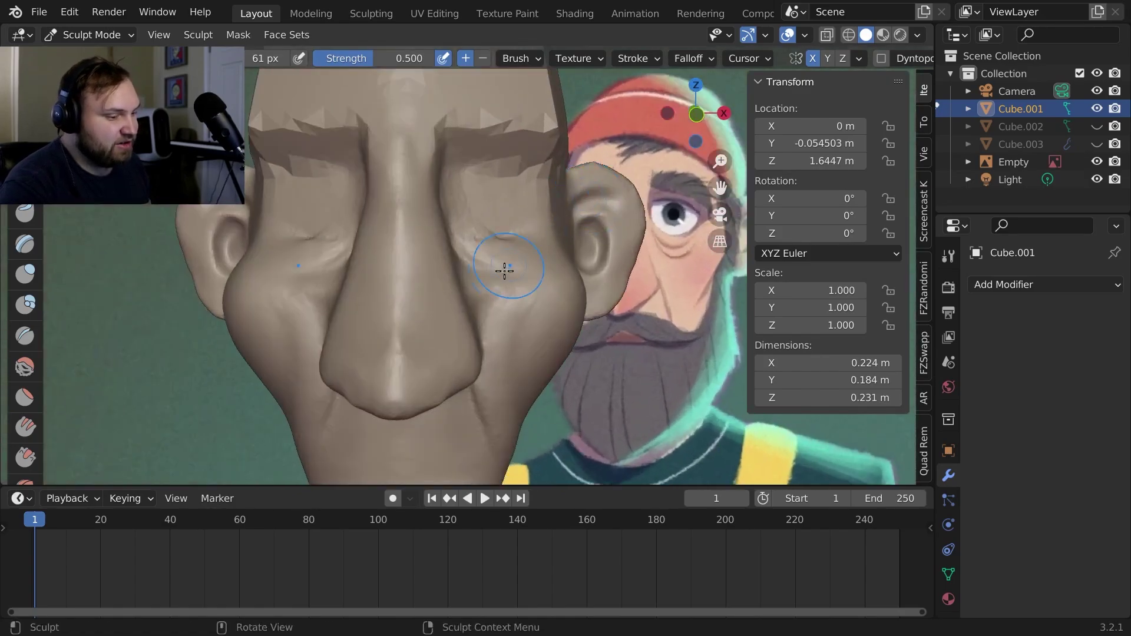
pyautogui.press('r')
pyautogui.press('Escape')
pyautogui.press('r')
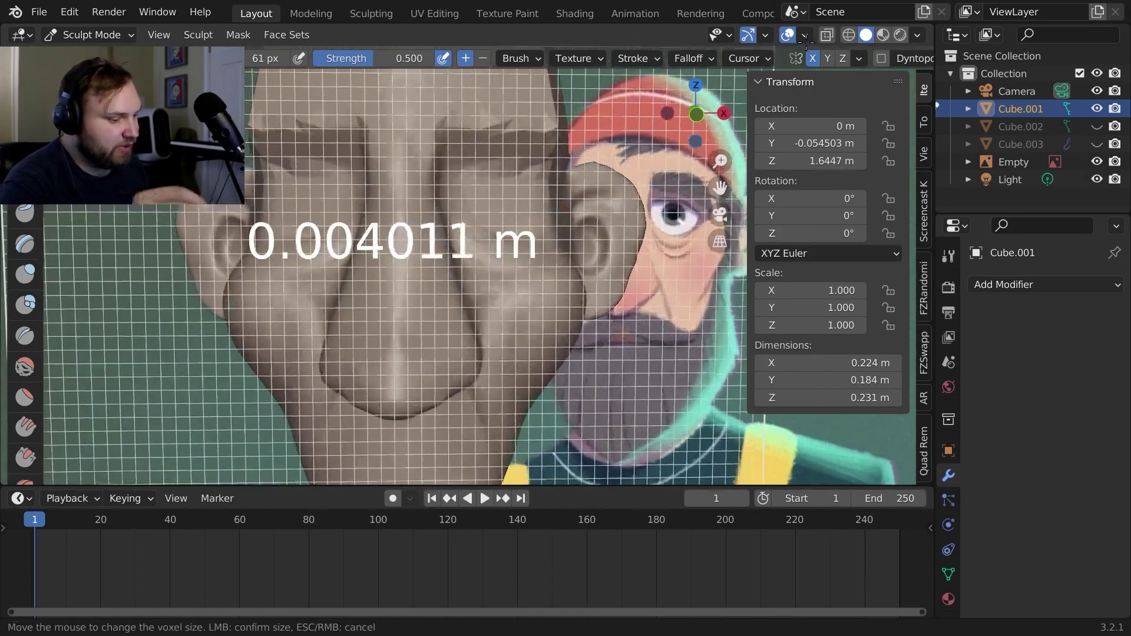
pyautogui.click(846, 63)
pyautogui.press('r')
pyautogui.click(588, 223)
pyautogui.scroll(-3, 588, 223)
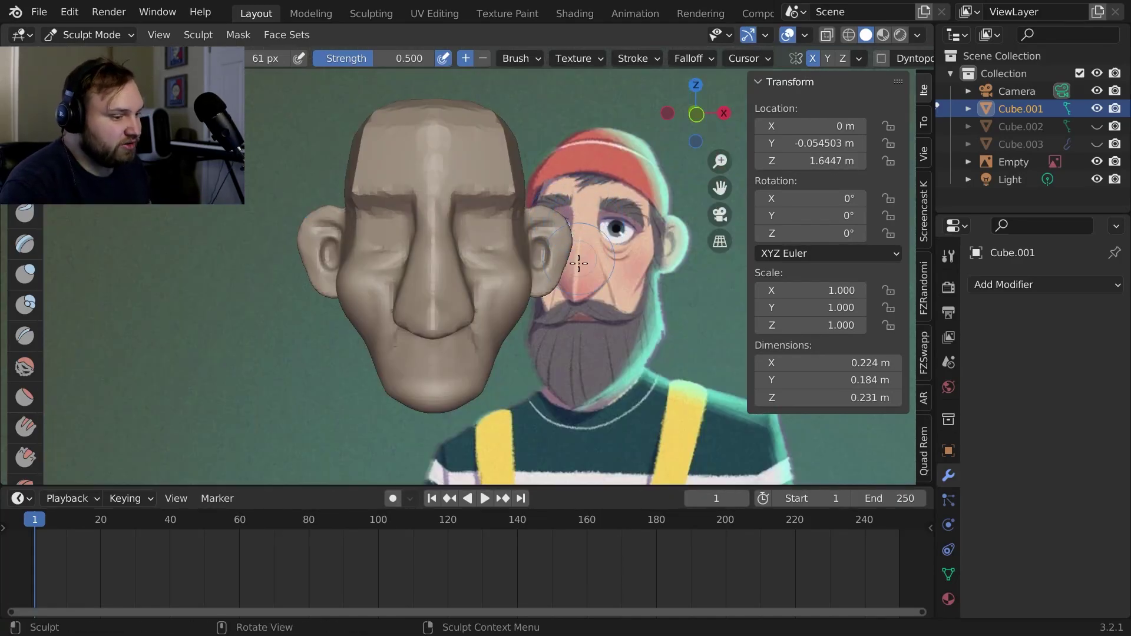
# Smooth the brow and eye-socket area of the remeshed head with the Smooth brush
pyautogui.moveTo(579, 267); pyautogui.dragTo(643, 175, button='middle')
pyautogui.moveTo(627, 268)
pyautogui.mouseDown(button='middle')
pyautogui.moveTo(592, 260)
pyautogui.moveTo(559, 221)
pyautogui.moveTo(615, 230)
pyautogui.moveTo(619, 188)
pyautogui.moveTo(601, 298)
pyautogui.moveTo(624, 406)
pyautogui.mouseUp(button='middle')
pyautogui.keyDown('ctrl'); pyautogui.moveTo(389, 330); pyautogui.dragTo(386, 285, button='middle'); pyautogui.keyUp('ctrl')
pyautogui.hotkey('shift', 's')
pyautogui.press('f')
pyautogui.click(413, 277)
pyautogui.moveTo(412, 277); pyautogui.dragTo(407, 257)
# Smooth the forehead and upper head with the Smooth brush at 152 px radius and 0.321 strength
pyautogui.moveTo(618, 257)
pyautogui.mouseDown(button='middle')
pyautogui.moveTo(469, 256)
pyautogui.moveTo(424, 222)
pyautogui.moveTo(494, 330)
pyautogui.moveTo(522, 404)
pyautogui.moveTo(532, 128)
pyautogui.moveTo(408, 169)
pyautogui.moveTo(426, 265)
pyautogui.moveTo(505, 329)
pyautogui.moveTo(517, 252)
pyautogui.moveTo(575, 302)
pyautogui.moveTo(596, 265)
pyautogui.moveTo(471, 343)
pyautogui.mouseUp(button='middle')
pyautogui.press('f')
pyautogui.click(576, 303)
pyautogui.hotkey('shift', 'f')
pyautogui.click(491, 171)
pyautogui.moveTo(491, 170); pyautogui.dragTo(649, 307, button='middle')
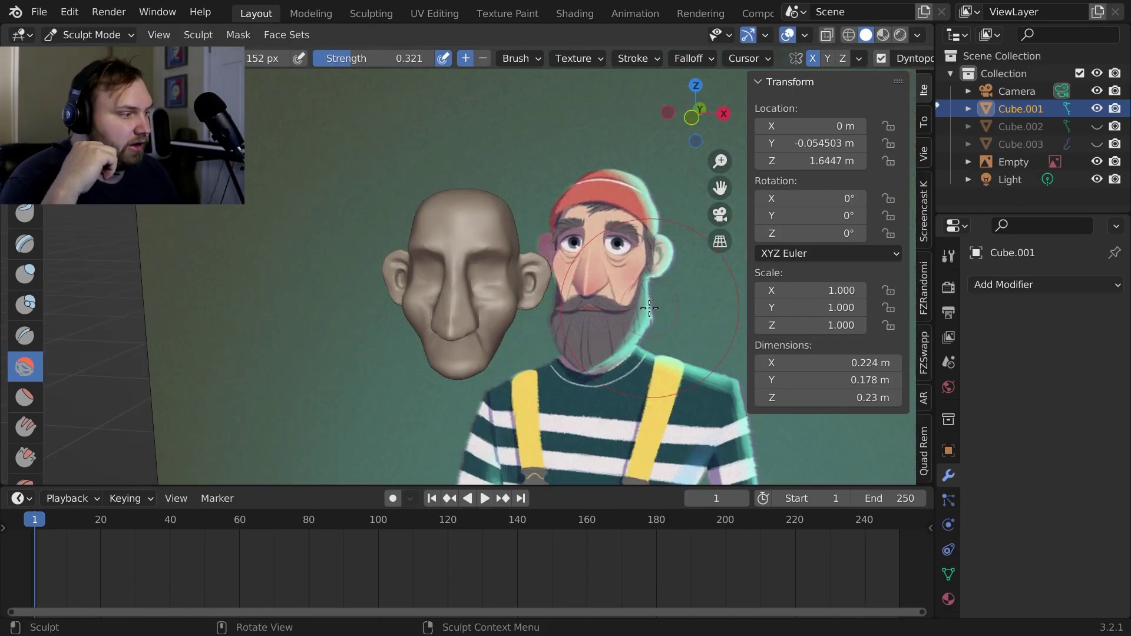
# In Object Mode, move the concept-art image about -0.19 m along X behind the head, display the scene in wireframe and select the head
pyautogui.click(127, 33)
pyautogui.press('g')
pyautogui.press('x')
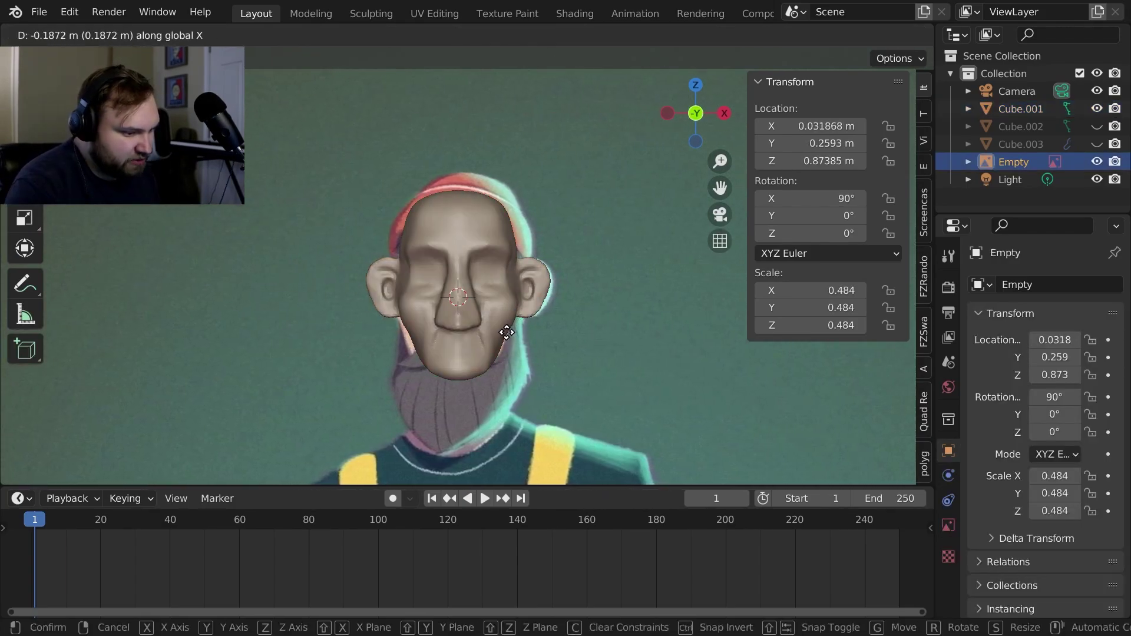
pyautogui.click(510, 336)
pyautogui.hotkey('shift', 'z')
pyautogui.click(457, 338)
# Add a UV sphere at the head, scale its geometry down and rotate it 90° about X
pyautogui.hotkey('shift', 'a')
pyautogui.moveTo(472, 280)
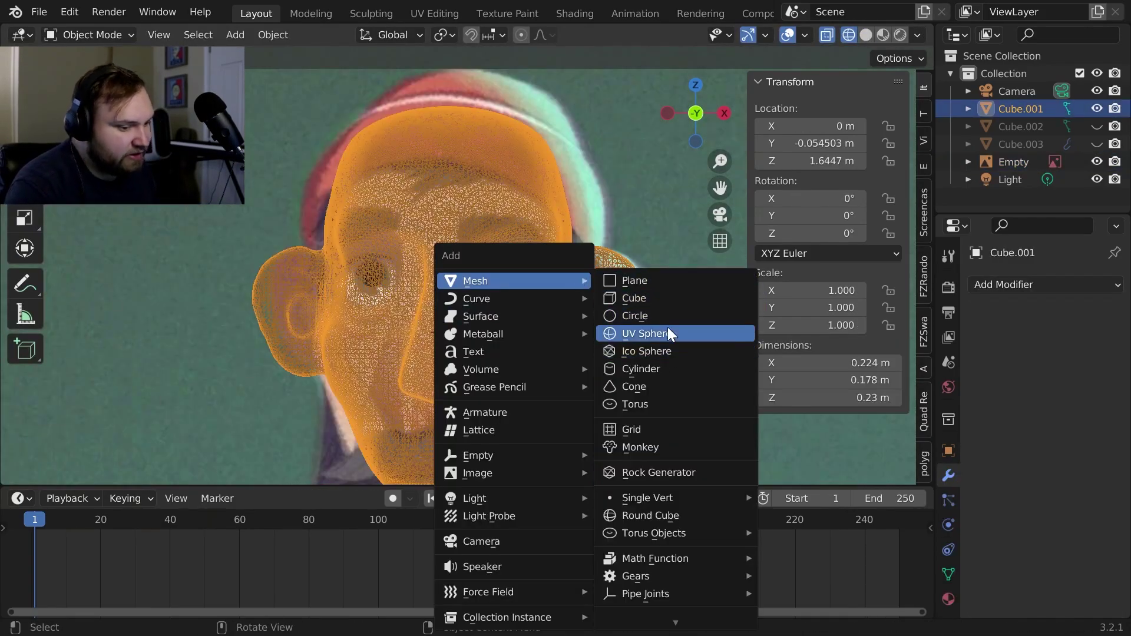
pyautogui.click(668, 331)
pyautogui.press('Tab')
pyautogui.press('s')
pyautogui.click(563, 288)
pyautogui.press('s')
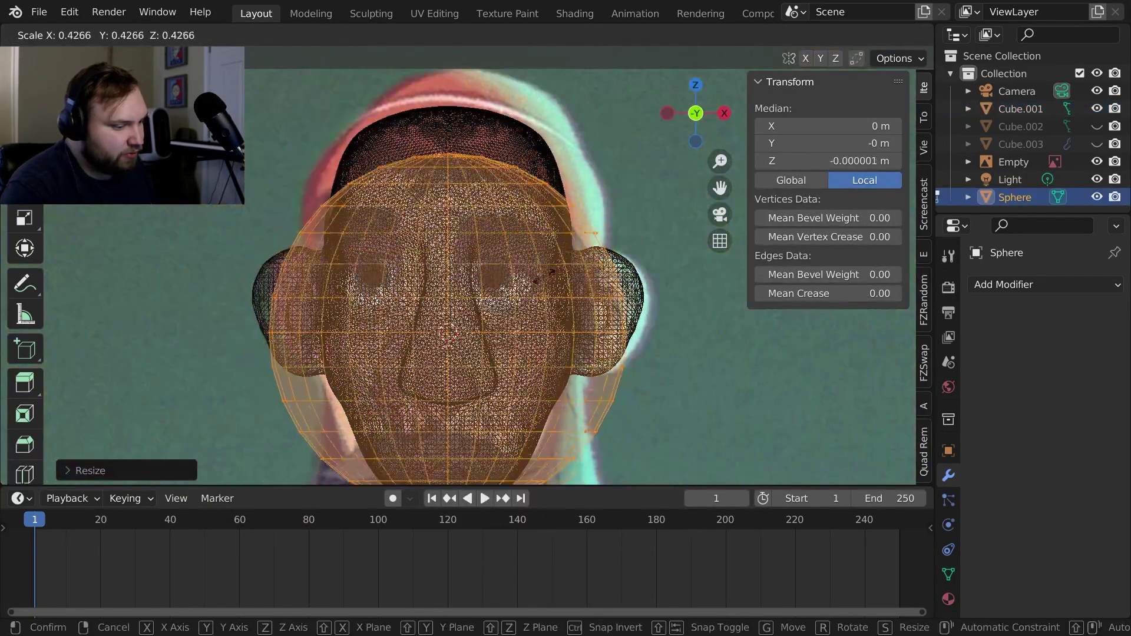
pyautogui.click(533, 280)
pyautogui.write('rx90')
pyautogui.press('Return')
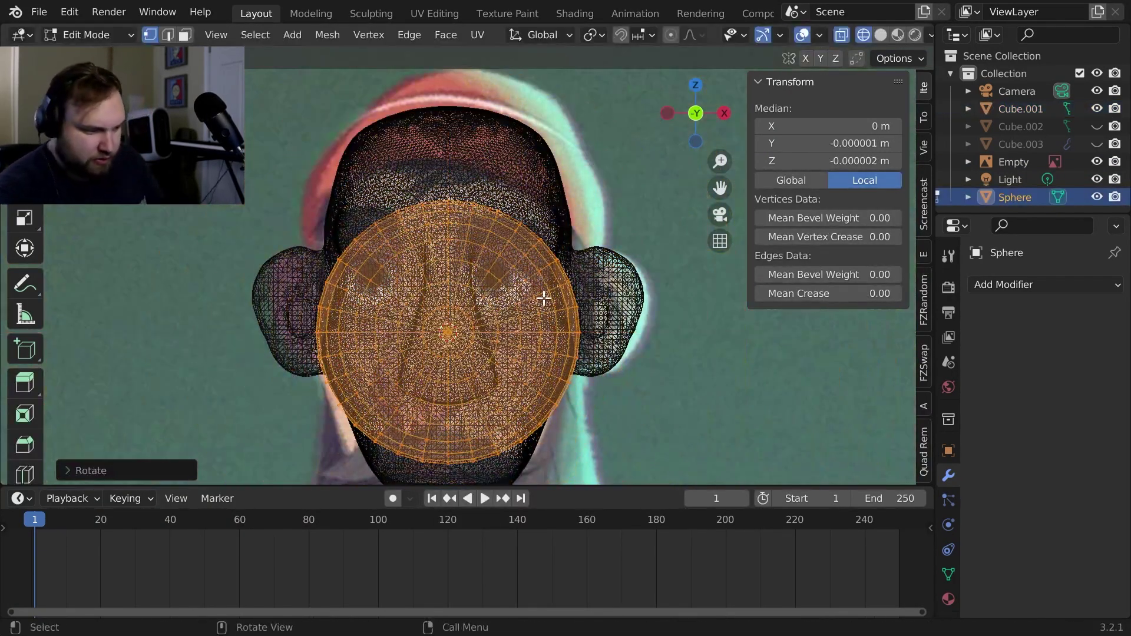
# Scale the sphere's geometry down to eyeball size and move it over the character's left eye
pyautogui.press('s')
pyautogui.click(518, 306)
pyautogui.press('g')
pyautogui.click(574, 262)
pyautogui.press('s')
pyautogui.click(619, 278)
pyautogui.press('g')
pyautogui.click(619, 276)
pyautogui.press('s')
pyautogui.click(596, 282)
# Shift the concept-art image about 0.01 m along X to align its eyes with the head
pyautogui.press('Tab')
pyautogui.click(624, 206)
pyautogui.press('g')
pyautogui.press('x')
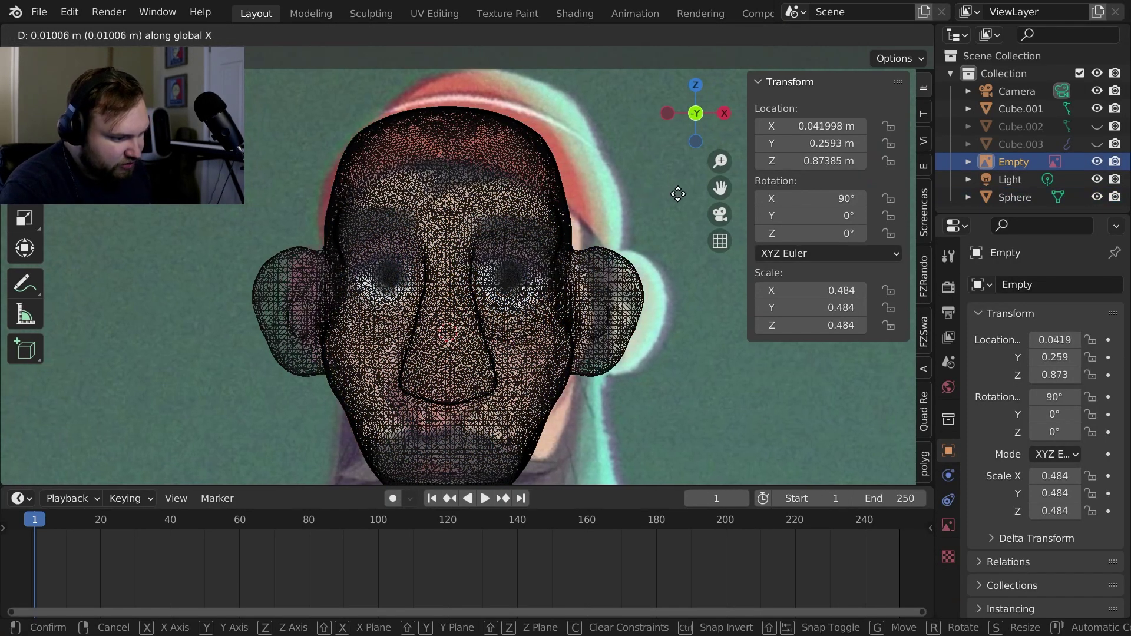
pyautogui.keyDown('shift'); pyautogui.click(672, 202); pyautogui.keyUp('shift')
# Refit the sphere's geometry over the character's left eye at about 0.059 m in diameter and return to solid shading
pyautogui.click(550, 265)
pyautogui.press('Tab')
pyautogui.press('g')
pyautogui.click(623, 259)
pyautogui.press('s')
pyautogui.click(605, 263)
pyautogui.press('g')
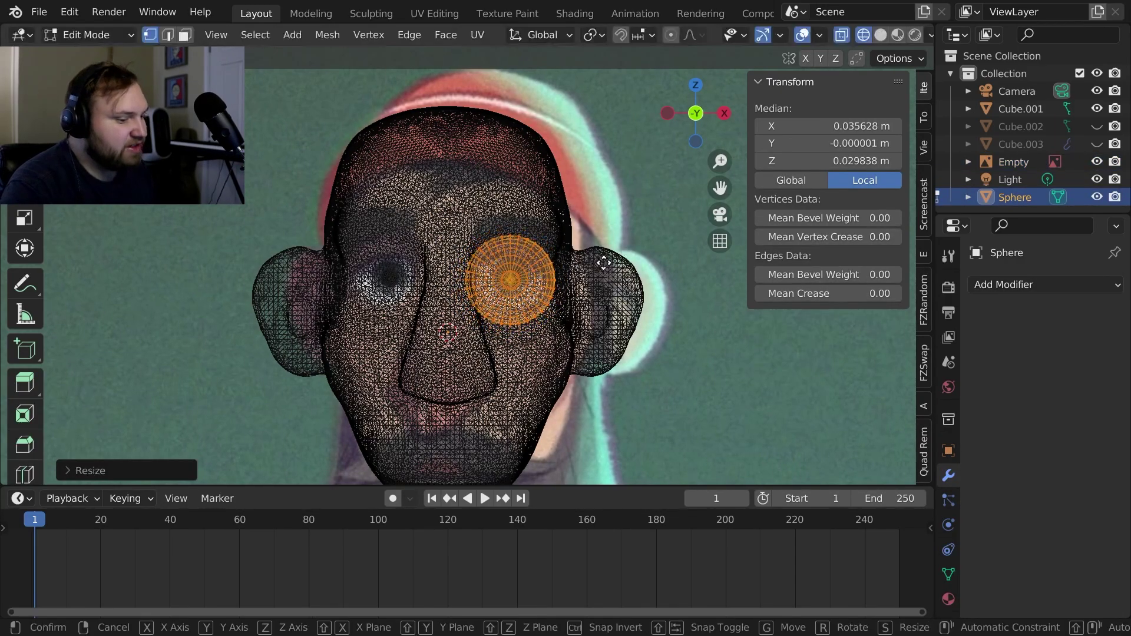
pyautogui.click(605, 262)
pyautogui.hotkey('shift', 'z')
pyautogui.moveTo(605, 263); pyautogui.dragTo(575, 300, button='middle')
pyautogui.press('Tab')
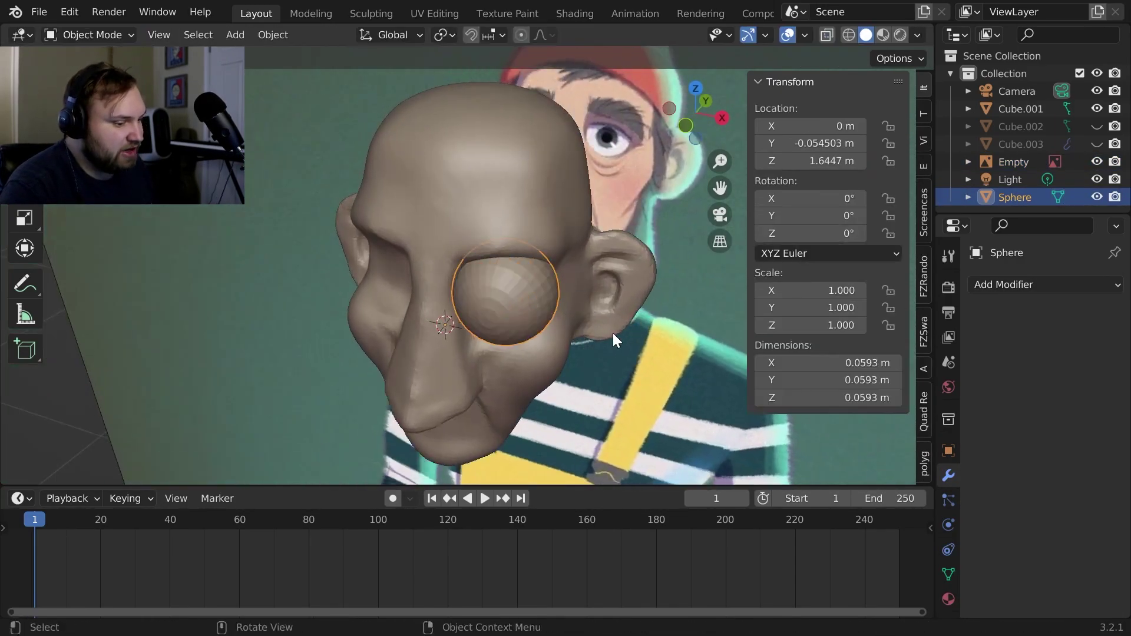
# Mirror the eyeball across X with a Mirror modifier and move it about 0.0165 m back along Y into the socket
pyautogui.click(991, 288)
pyautogui.click(748, 489)
pyautogui.press('Tab')
pyautogui.press('KP_3')
pyautogui.press('Tab')
pyautogui.press('g')
pyautogui.press('y')
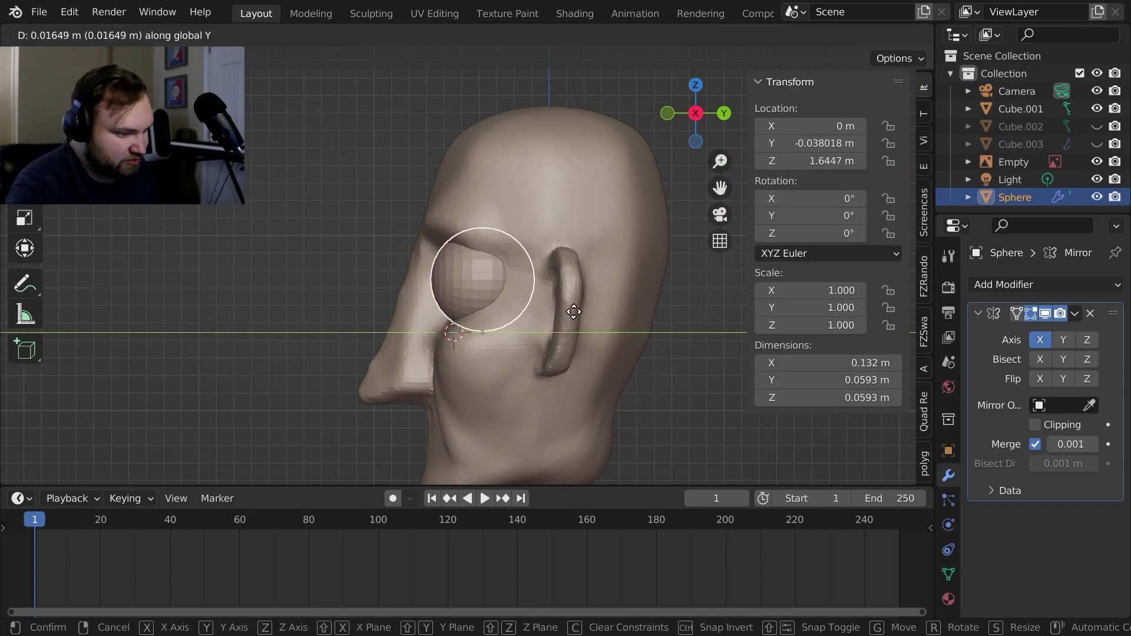
pyautogui.click(589, 308)
pyautogui.moveTo(589, 308)
pyautogui.mouseDown(button='middle')
pyautogui.moveTo(642, 336)
pyautogui.moveTo(652, 178)
pyautogui.moveTo(575, 186)
pyautogui.moveTo(616, 284)
pyautogui.moveTo(677, 310)
pyautogui.moveTo(631, 314)
pyautogui.moveTo(606, 255)
pyautogui.moveTo(659, 313)
pyautogui.moveTo(609, 233)
pyautogui.moveTo(689, 361)
pyautogui.moveTo(689, 263)
pyautogui.moveTo(588, 302)
pyautogui.moveTo(578, 353)
pyautogui.moveTo(575, 298)
pyautogui.moveTo(593, 304)
pyautogui.mouseUp(button='middle')
# Scale the eyeball geometry down slightly and shade the eyeballs smooth
pyautogui.press('KP_1')
pyautogui.press('Tab')
pyautogui.press('s')
pyautogui.click(665, 263)
pyautogui.press('Tab')
pyautogui.rightClick(573, 295)
pyautogui.click(575, 285)
# Select the eyeball's front pole vertex with its surrounding rings, then scale the selection and move it along Y for the iris
pyautogui.press('Tab')
pyautogui.click(530, 313)
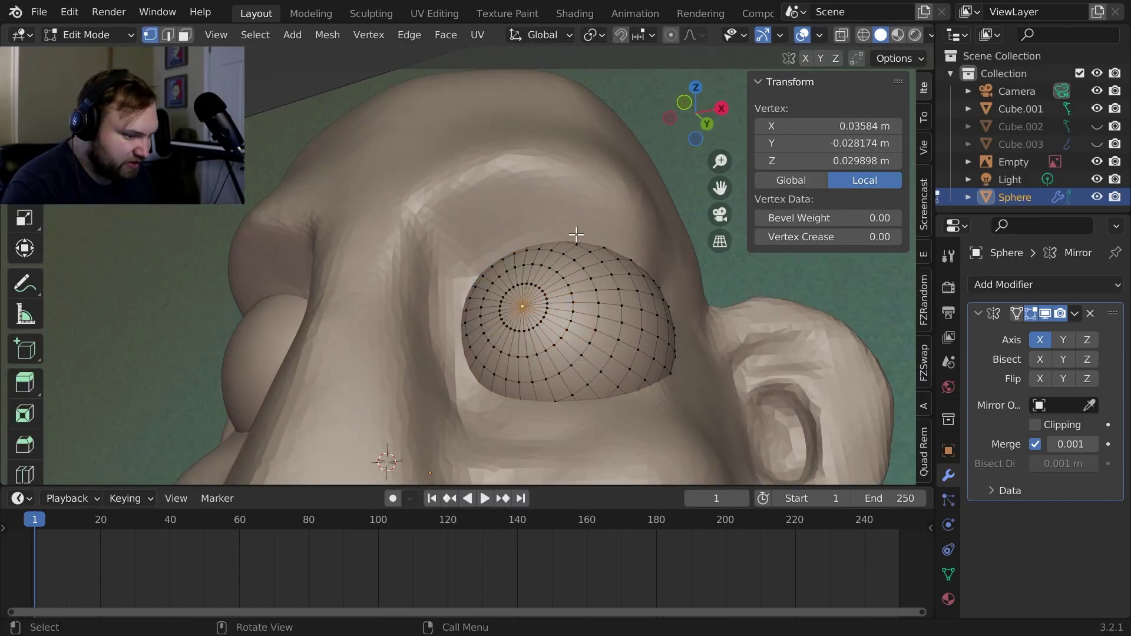
pyautogui.moveTo(577, 235); pyautogui.dragTo(601, 261, button='middle')
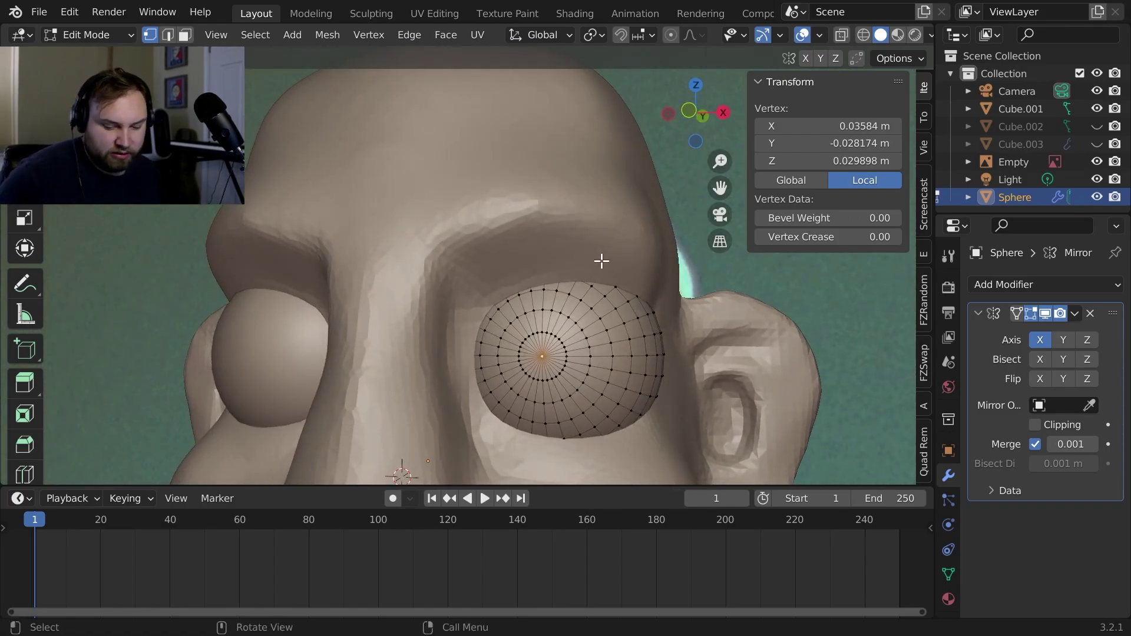
pyautogui.press('ctrl+KP_Add')
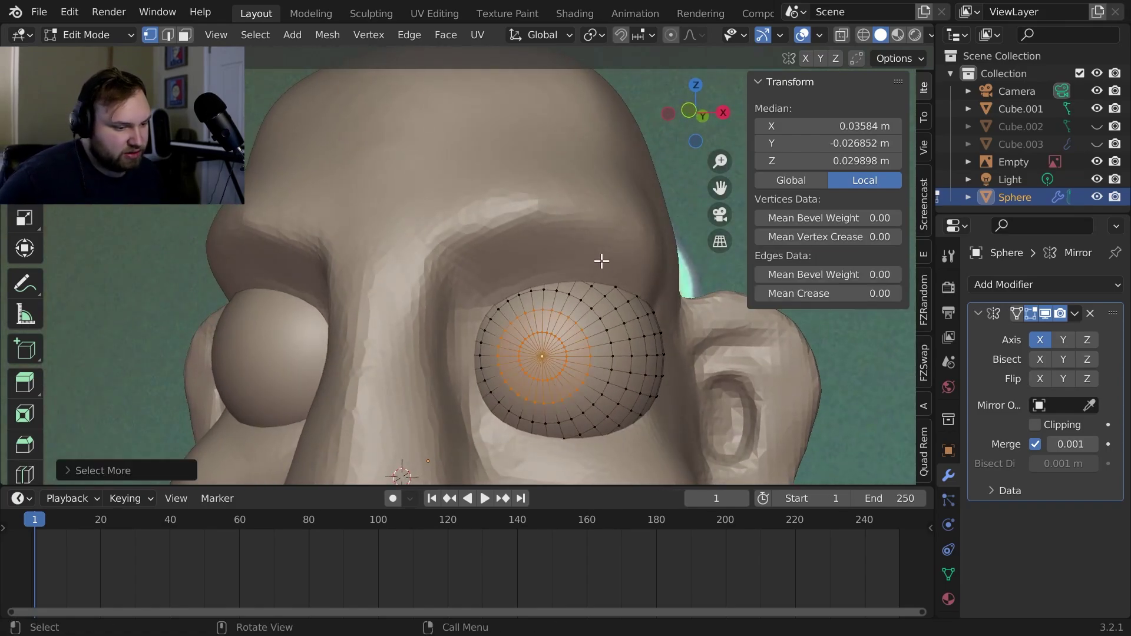
pyautogui.moveTo(601, 261); pyautogui.dragTo(546, 201, button='middle')
pyautogui.press('s')
pyautogui.click(596, 212)
pyautogui.press('g')
pyautogui.press('y')
pyautogui.click(528, 208)
# Extrude the iris faces back into the eyeball and scale them to form a recessed iris
pyautogui.press('e')
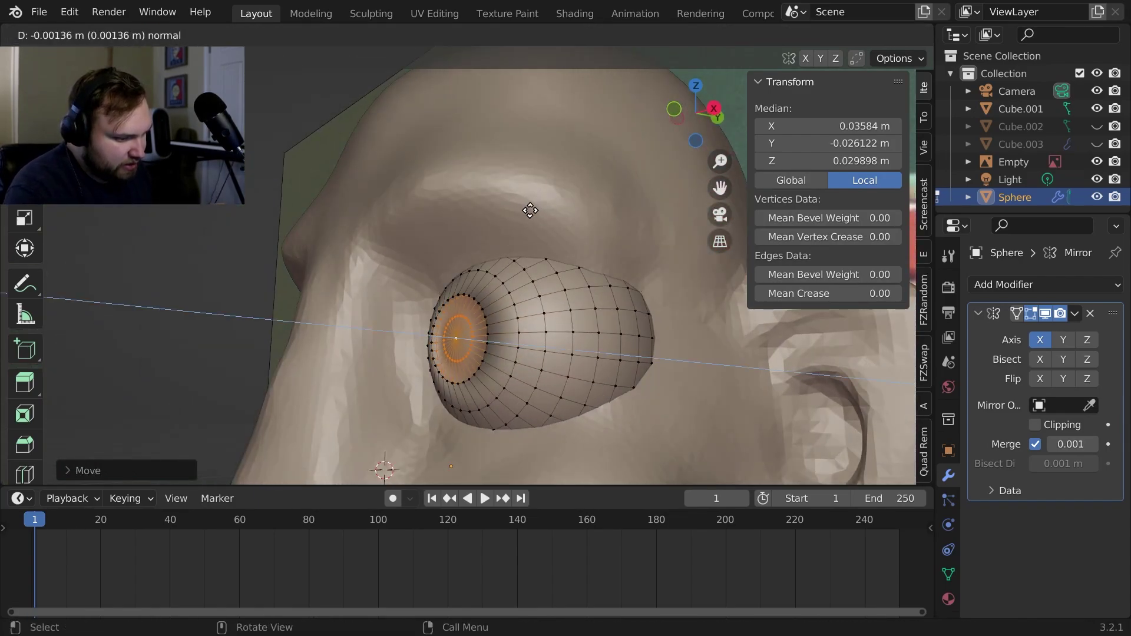
pyautogui.press('e')
pyautogui.click(553, 189)
pyautogui.press('s')
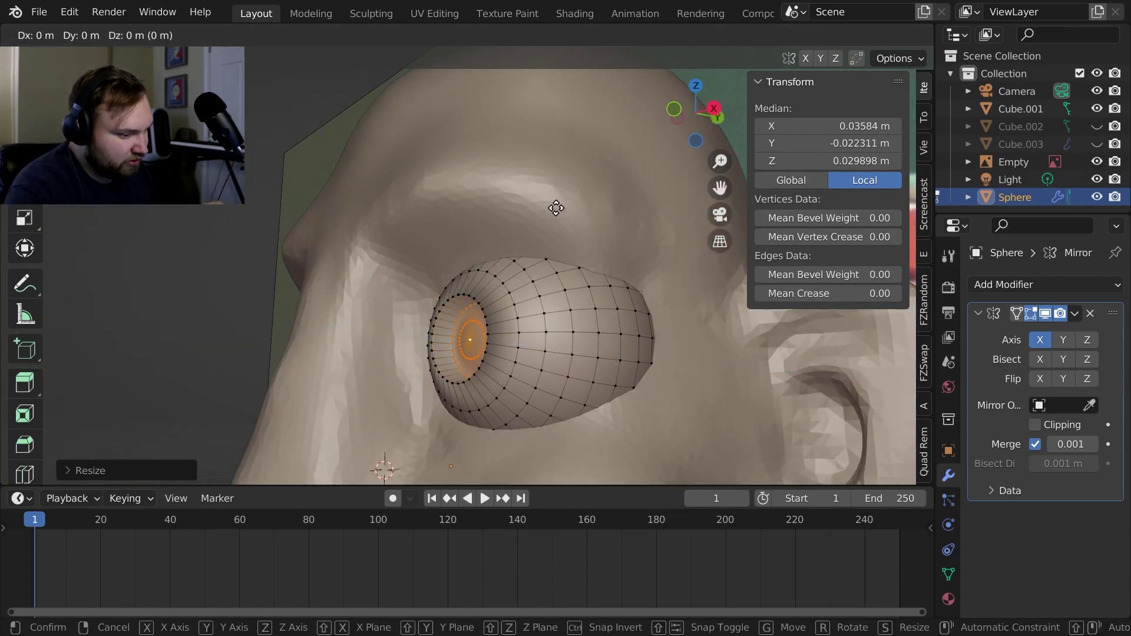
pyautogui.press('Escape')
pyautogui.press('s')
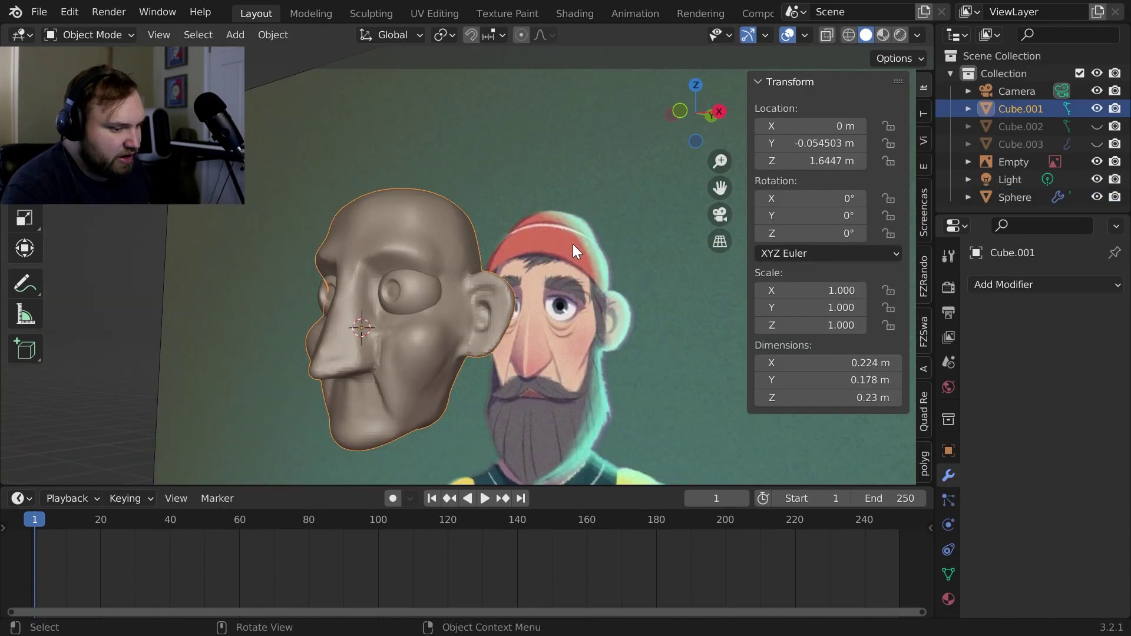
# Move the concept-art image beside the head, to about 0.171 m on X
pyautogui.click(572, 243)
pyautogui.press('g')
pyautogui.click(672, 234)
pyautogui.press('KP_1')
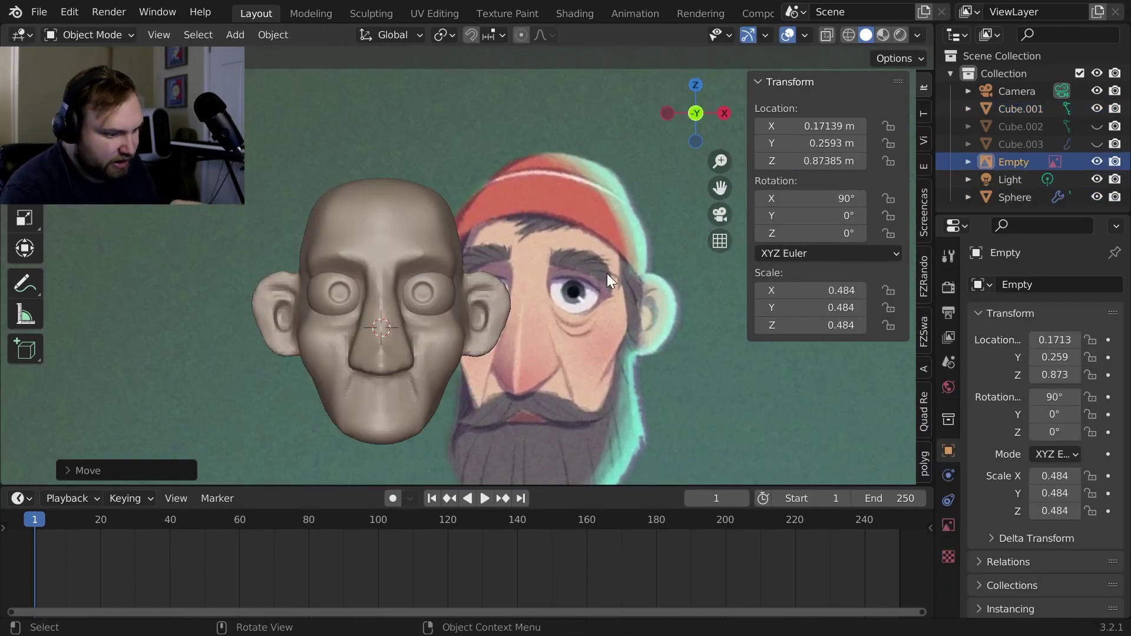
# Examine the upper and lower eyelid outline of the eye in the concept art
pyautogui.scroll(8, 606, 274)
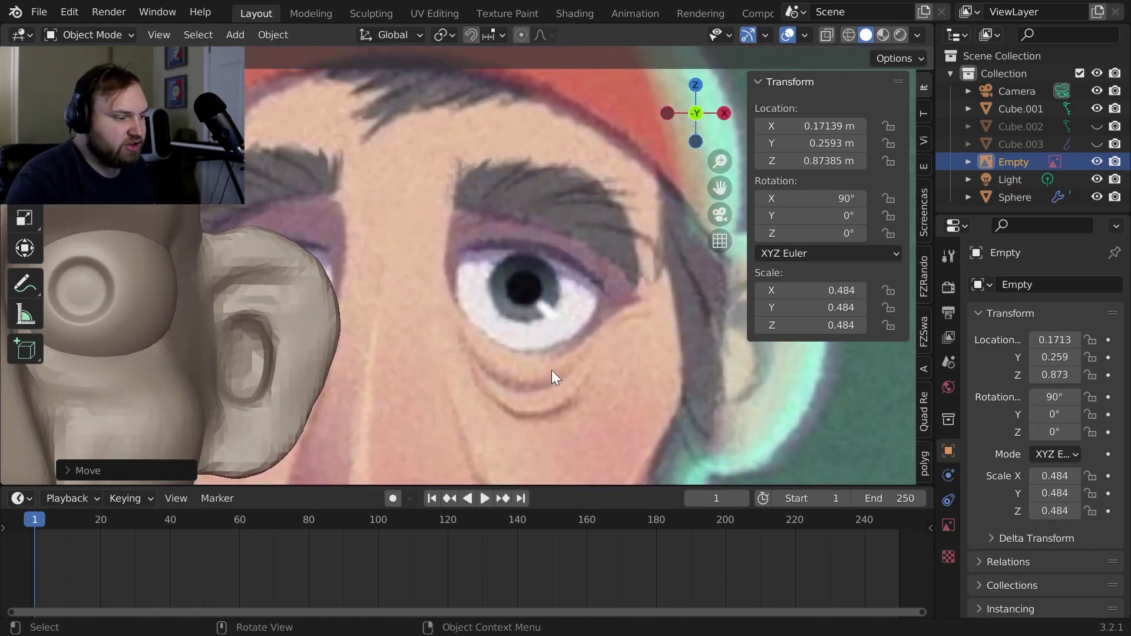
pyautogui.keyDown('shift'); pyautogui.moveTo(596, 341); pyautogui.dragTo(588, 306, button='middle'); pyautogui.keyUp('shift')
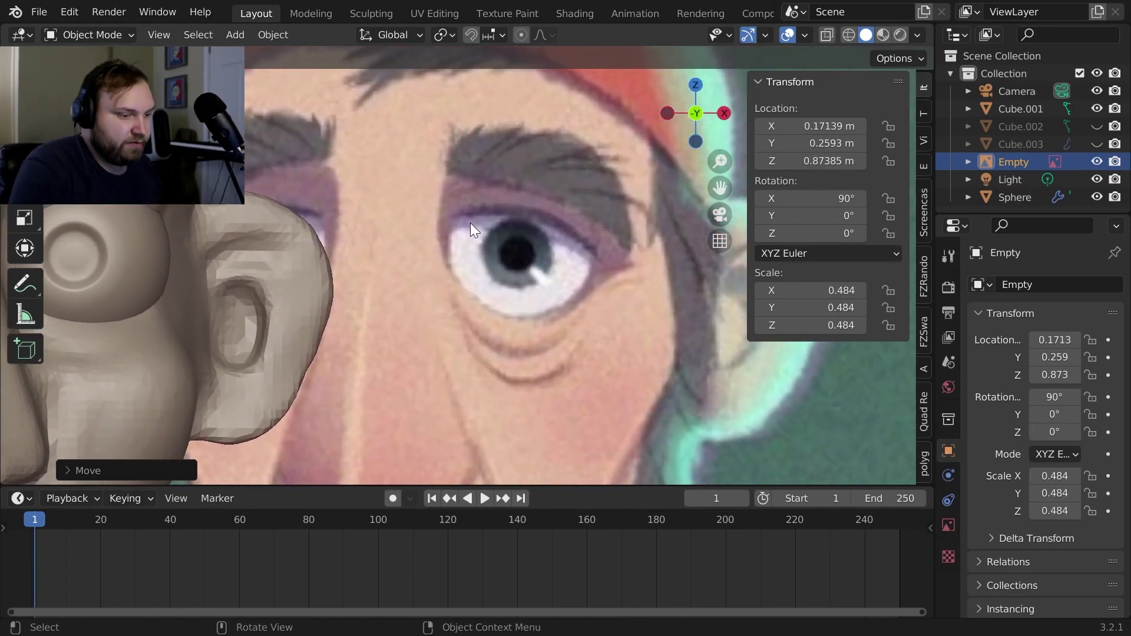
pyautogui.moveTo(583, 238); pyautogui.dragTo(585, 240)
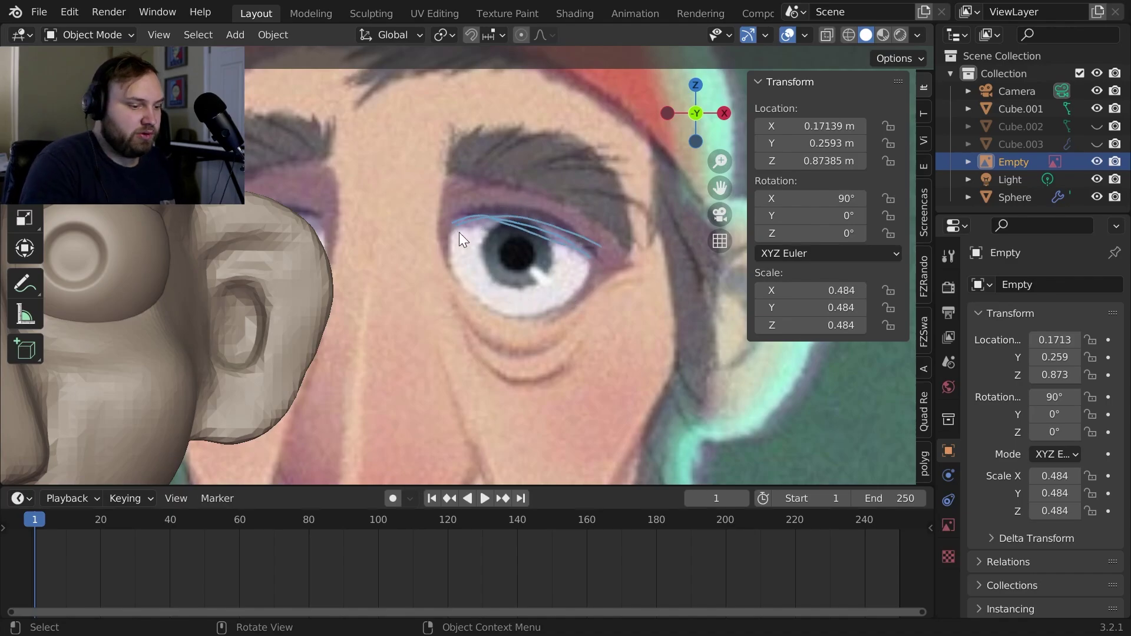
pyautogui.moveTo(451, 223)
pyautogui.mouseDown()
pyautogui.moveTo(455, 258)
pyautogui.moveTo(482, 299)
pyautogui.mouseUp()
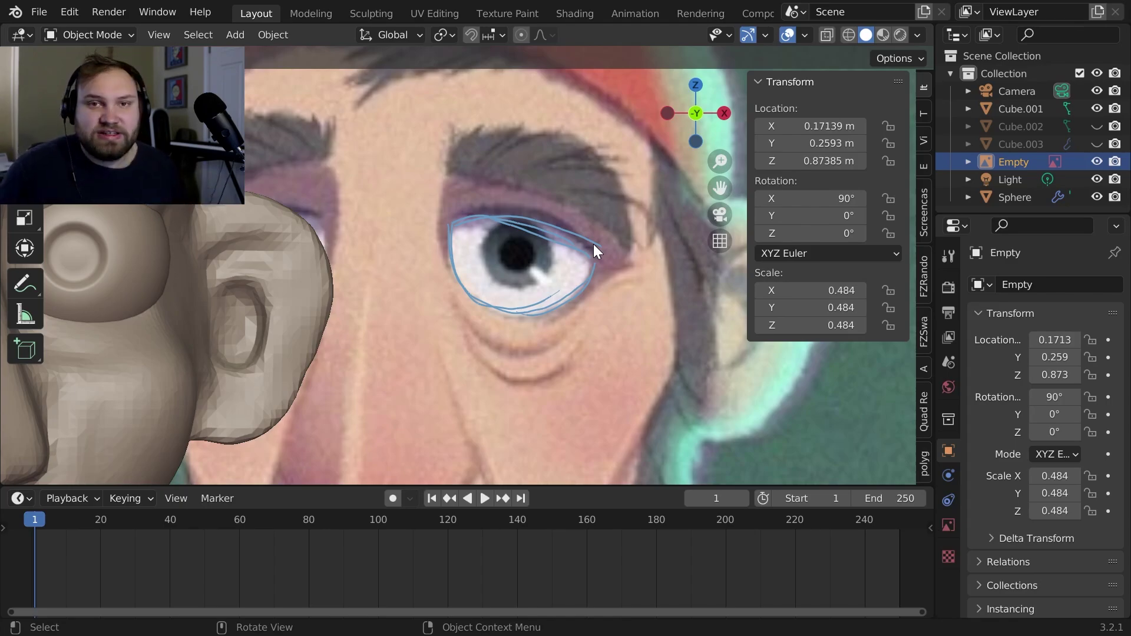
pyautogui.scroll(-3, 627, 245)
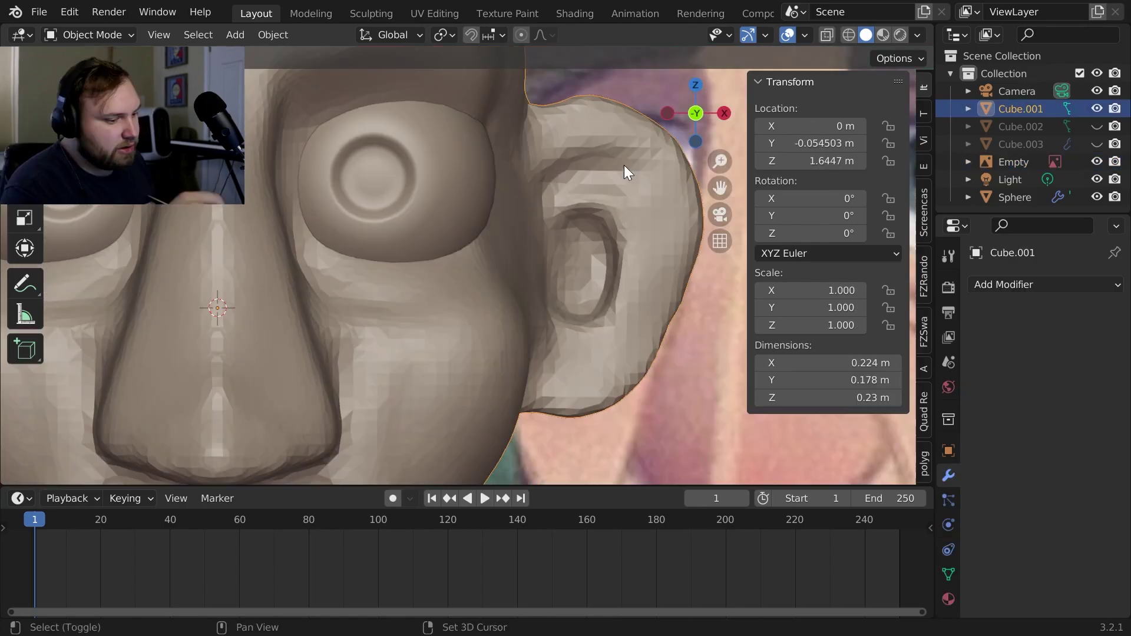
# Switch the head to Sculpt Mode and choose a brush of 152 px radius and 0.434 strength for the eye area
pyautogui.keyDown('shift'); pyautogui.moveTo(623, 165); pyautogui.dragTo(631, 220, button='middle'); pyautogui.keyUp('shift')
pyautogui.hotkey('ctrl', 'Tab')
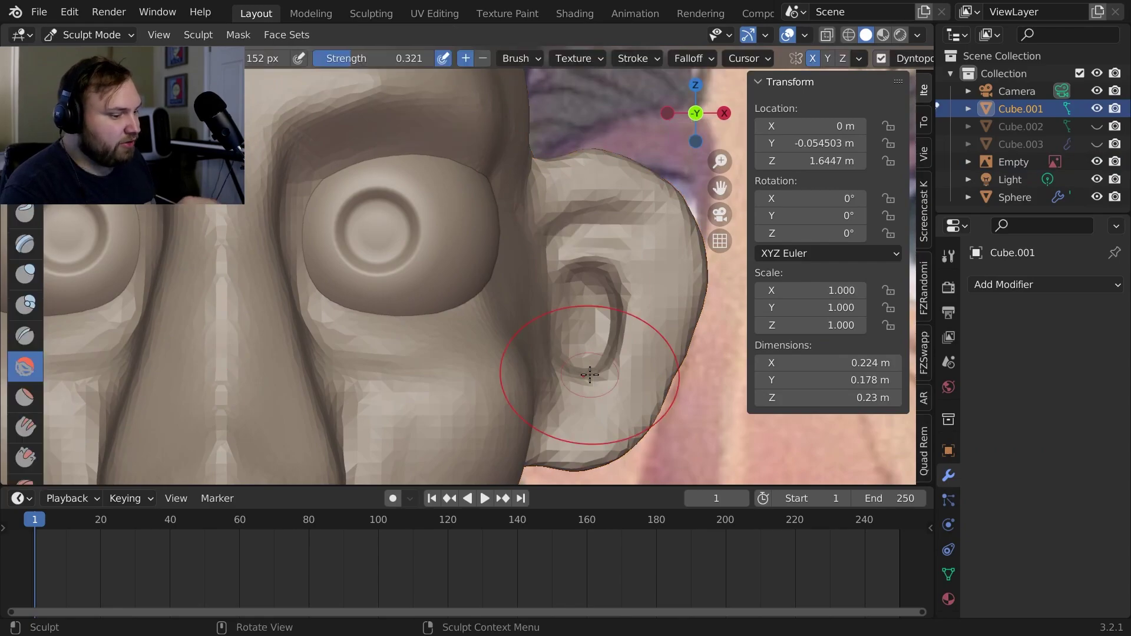
pyautogui.click(24, 183)
pyautogui.moveTo(593, 220)
pyautogui.mouseDown(button='middle')
pyautogui.moveTo(613, 232)
pyautogui.moveTo(613, 327)
pyautogui.moveTo(642, 350)
pyautogui.mouseUp(button='middle')
pyautogui.keyDown('shift'); pyautogui.moveTo(642, 351); pyautogui.dragTo(560, 331, button='middle'); pyautogui.keyUp('shift')
pyautogui.keyDown('shift'); pyautogui.moveTo(277, 203); pyautogui.dragTo(434, 228, button='middle'); pyautogui.keyUp('shift')
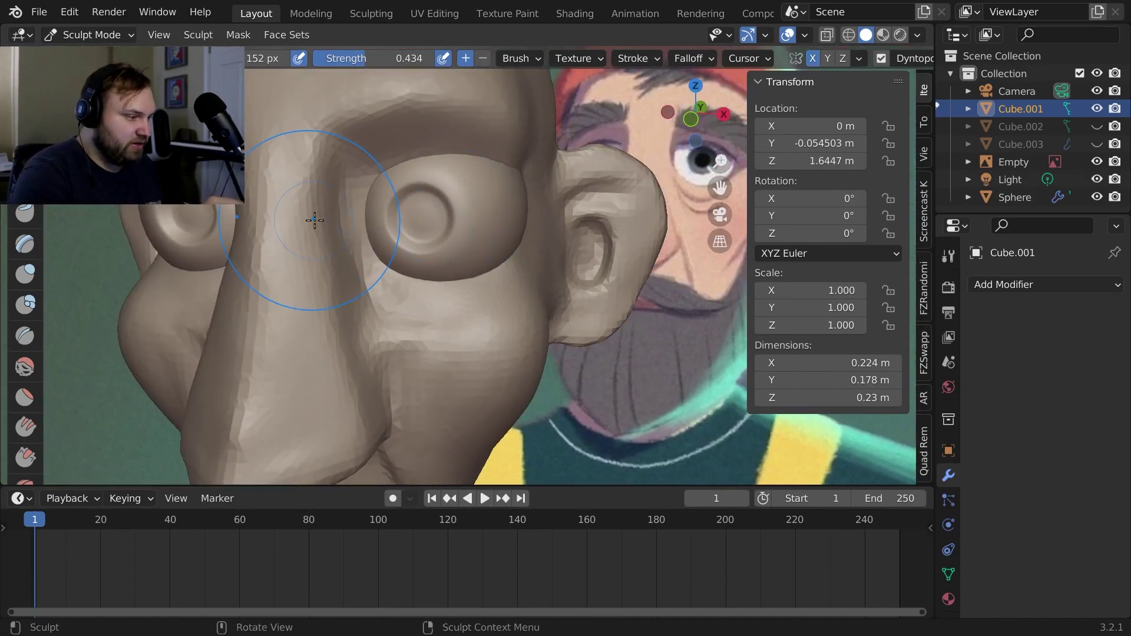
# Try the Inflate brush in subtract mode at 0.5 strength with a smaller radius beside the inner eye corner
pyautogui.press('i')
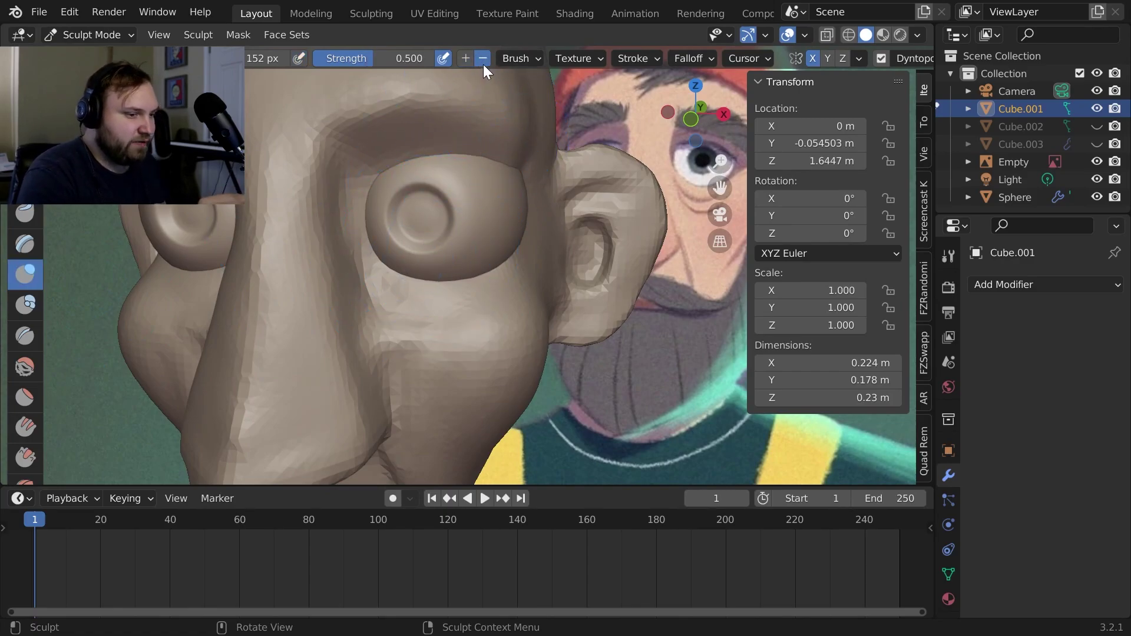
pyautogui.press('f')
pyautogui.click(391, 236)
pyautogui.moveTo(391, 236)
pyautogui.mouseDown(button='middle')
pyautogui.moveTo(398, 248)
pyautogui.moveTo(396, 235)
pyautogui.moveTo(462, 209)
pyautogui.moveTo(439, 185)
pyautogui.moveTo(353, 176)
pyautogui.moveTo(429, 268)
pyautogui.mouseUp(button='middle')
# Sculpt the eyelid rim from the inner corner around beneath the eyeballs with a 64 px brush at 0.434 strength
pyautogui.press('x')
pyautogui.press('f')
pyautogui.click(431, 300)
pyautogui.scroll(2, 421, 269)
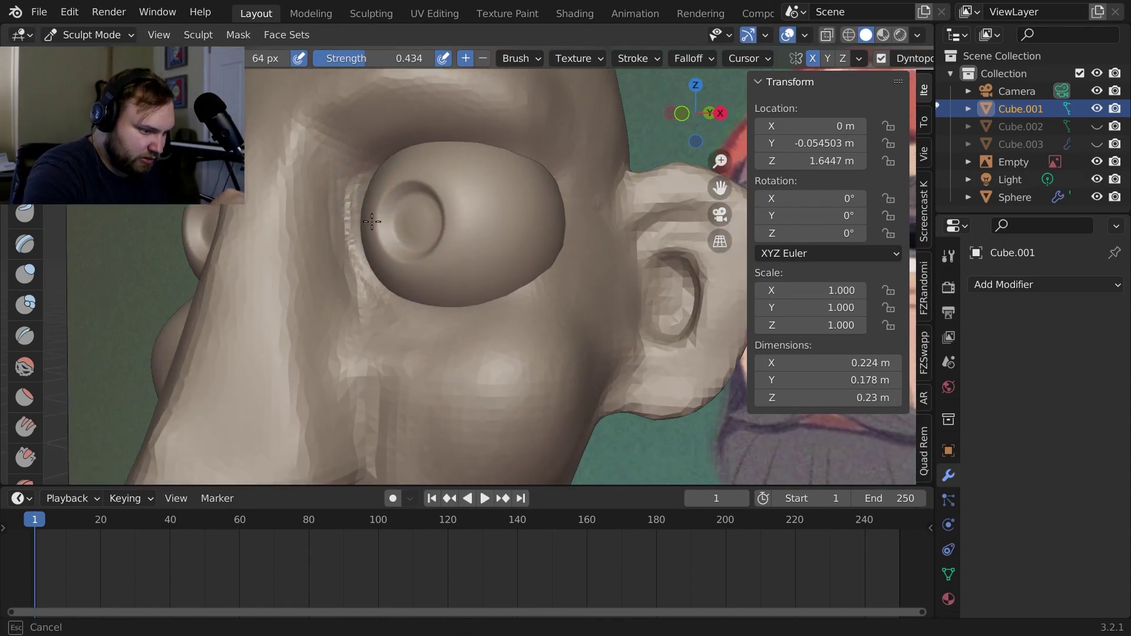
pyautogui.moveTo(411, 233)
pyautogui.mouseDown(button='middle')
pyautogui.moveTo(487, 323)
pyautogui.moveTo(517, 227)
pyautogui.moveTo(567, 264)
pyautogui.moveTo(650, 385)
pyautogui.mouseUp(button='middle')
pyautogui.scroll(-3, 650, 385)
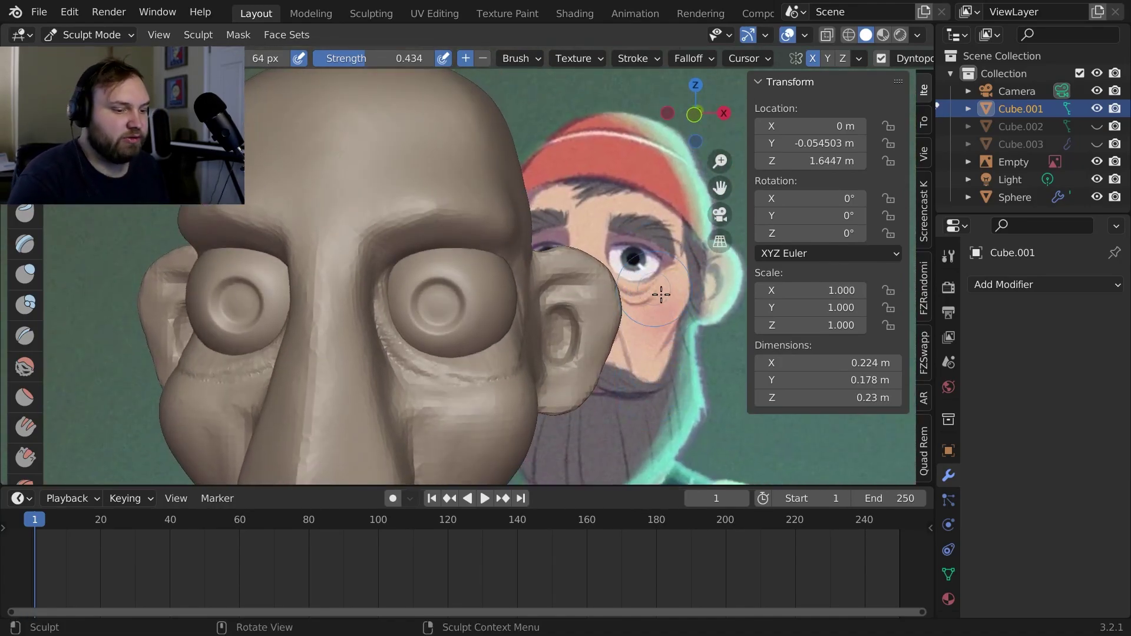
# Reshape the socket edges around the eyeballs with the Grab brush
pyautogui.moveTo(606, 332)
pyautogui.mouseDown(button='middle')
pyautogui.moveTo(595, 323)
pyautogui.moveTo(598, 262)
pyautogui.moveTo(506, 243)
pyautogui.moveTo(467, 214)
pyautogui.moveTo(517, 235)
pyautogui.moveTo(550, 222)
pyautogui.moveTo(352, 157)
pyautogui.mouseUp(button='middle')
pyautogui.press('g')
pyautogui.moveTo(480, 136)
pyautogui.mouseDown(button='middle')
pyautogui.moveTo(480, 263)
pyautogui.moveTo(467, 271)
pyautogui.mouseUp(button='middle')
pyautogui.press('f')
pyautogui.click(467, 270)
pyautogui.moveTo(467, 271); pyautogui.dragTo(419, 203)
pyautogui.moveTo(418, 203)
pyautogui.mouseDown(button='middle')
pyautogui.moveTo(549, 218)
pyautogui.moveTo(560, 324)
pyautogui.moveTo(580, 159)
pyautogui.mouseUp(button='middle')
# Build up the upper eyelids above the eyeballs with a 48 px brush at 0.434 strength
pyautogui.press('x')
pyautogui.press('f')
pyautogui.click(464, 162)
pyautogui.moveTo(475, 172)
pyautogui.mouseDown(button='middle')
pyautogui.moveTo(553, 139)
pyautogui.moveTo(446, 345)
pyautogui.moveTo(487, 351)
pyautogui.mouseUp(button='middle')
pyautogui.scroll(-5, 487, 351)
pyautogui.keyDown('shift'); pyautogui.moveTo(715, 363); pyautogui.dragTo(678, 378, button='middle'); pyautogui.keyUp('shift')
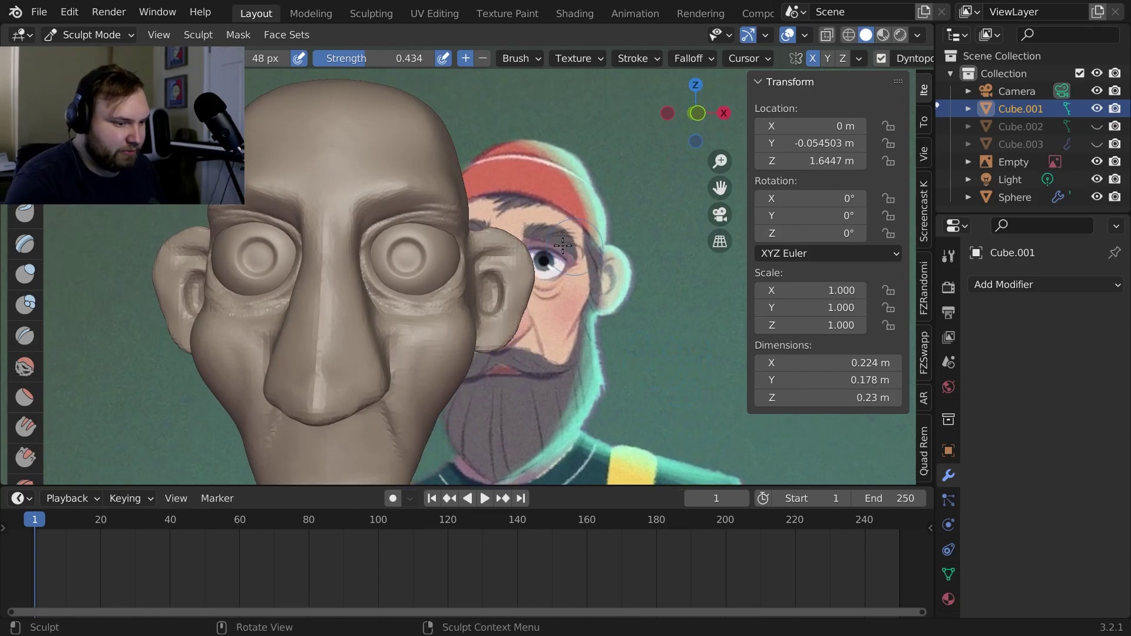
# Build up the upper eyelid edge above the eyeball with a 21 px brush at 0.434 strength
pyautogui.scroll(3, 444, 221)
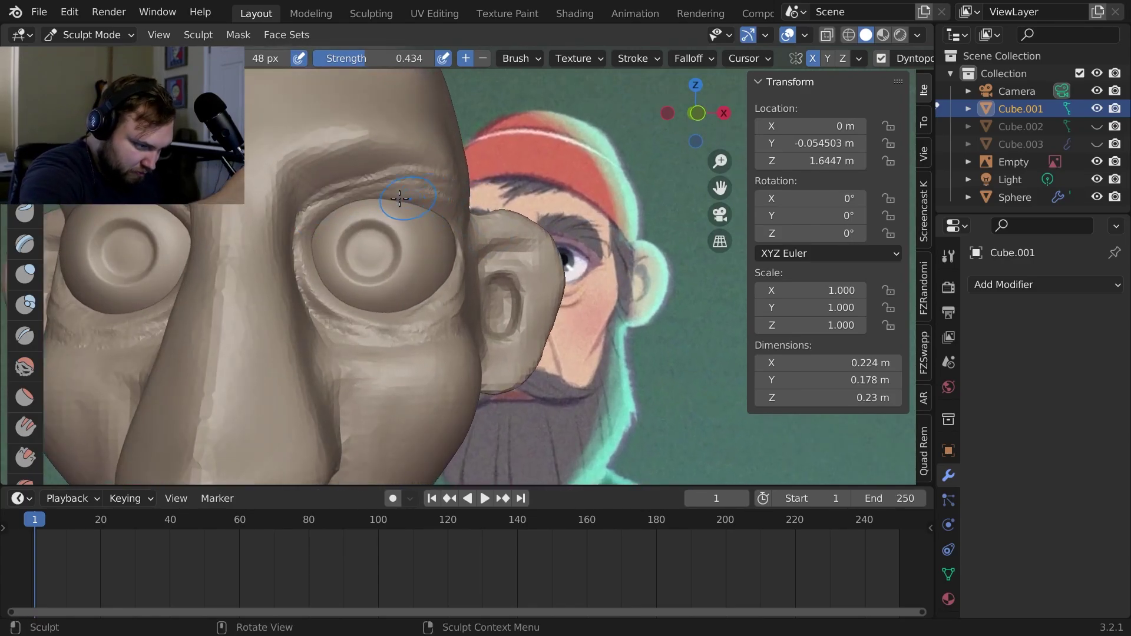
pyautogui.press('f')
pyautogui.click(373, 206)
pyautogui.moveTo(433, 212); pyautogui.dragTo(448, 223)
pyautogui.moveTo(511, 317)
pyautogui.keyDown('shift'); pyautogui.mouseDown(button='middle')
pyautogui.moveTo(565, 288)
pyautogui.moveTo(566, 300)
pyautogui.mouseUp(button='middle'); pyautogui.keyUp('shift')
pyautogui.scroll(2, 566, 287)
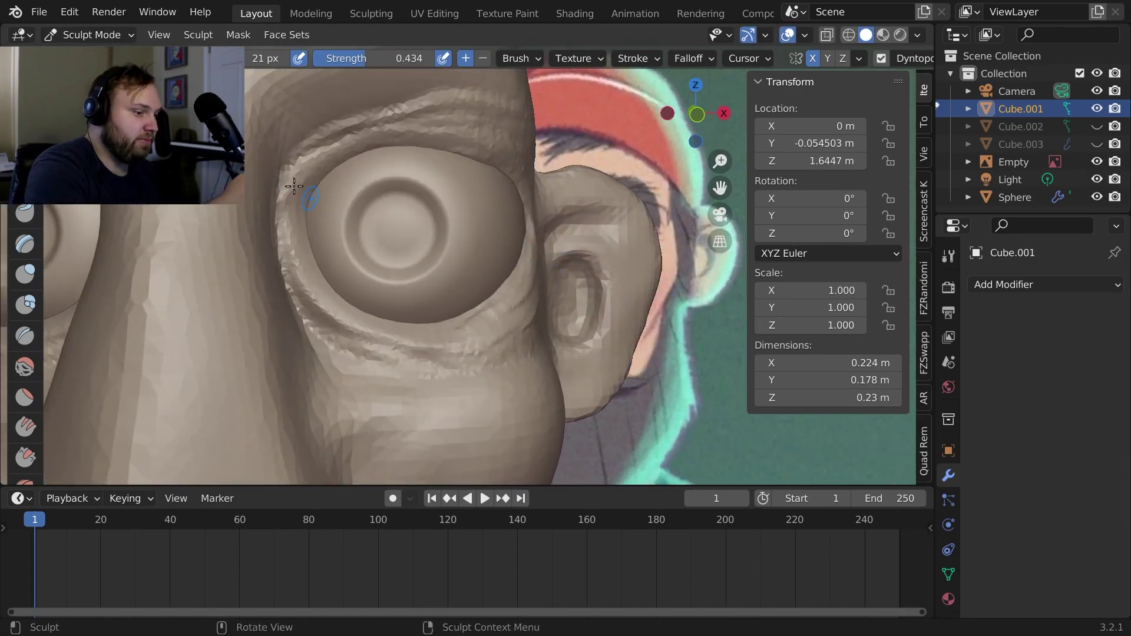
# Refine the upper eyelid's outer portion with a short stroke, adjusting the brush radius to suit the area
pyautogui.moveTo(542, 249); pyautogui.dragTo(472, 160, button='middle')
pyautogui.press('f')
pyautogui.click(448, 159)
pyautogui.press('f')
pyautogui.click(444, 186)
pyautogui.moveTo(495, 176)
pyautogui.mouseDown()
pyautogui.moveTo(521, 189)
pyautogui.moveTo(483, 141)
pyautogui.mouseUp()
pyautogui.press('f')
pyautogui.click(434, 111)
# Add Clay brush strokes along the upper lid rim and at the inner eye corner
pyautogui.moveTo(434, 112)
pyautogui.mouseDown(button='middle')
pyautogui.moveTo(412, 140)
pyautogui.moveTo(407, 192)
pyautogui.moveTo(531, 195)
pyautogui.mouseUp(button='middle')
pyautogui.press('g')
pyautogui.moveTo(530, 195)
pyautogui.keyDown('ctrl'); pyautogui.mouseDown(button='middle')
pyautogui.moveTo(560, 232)
pyautogui.moveTo(643, 252)
pyautogui.moveTo(571, 236)
pyautogui.moveTo(603, 201)
pyautogui.mouseUp(button='middle'); pyautogui.keyUp('ctrl')
pyautogui.keyDown('ctrl'); pyautogui.moveTo(603, 201); pyautogui.dragTo(589, 118, button='middle'); pyautogui.keyUp('ctrl')
pyautogui.press('c')
pyautogui.press('f')
pyautogui.click(346, 196)
pyautogui.moveTo(330, 171)
pyautogui.mouseDown()
pyautogui.moveTo(424, 139)
pyautogui.moveTo(495, 147)
pyautogui.mouseUp()
pyautogui.moveTo(311, 202); pyautogui.dragTo(345, 194)
# Work on the eyelid surfaces around the eyeball with a 93 px brush at 0.434 strength
pyautogui.moveTo(518, 194); pyautogui.dragTo(471, 200, button='middle')
pyautogui.moveTo(471, 201)
pyautogui.keyDown('ctrl'); pyautogui.mouseDown(button='middle')
pyautogui.moveTo(465, 228)
pyautogui.moveTo(404, 182)
pyautogui.moveTo(440, 165)
pyautogui.moveTo(462, 106)
pyautogui.mouseUp(button='middle'); pyautogui.keyUp('ctrl')
pyautogui.press('g')
pyautogui.press('f')
pyautogui.click(404, 182)
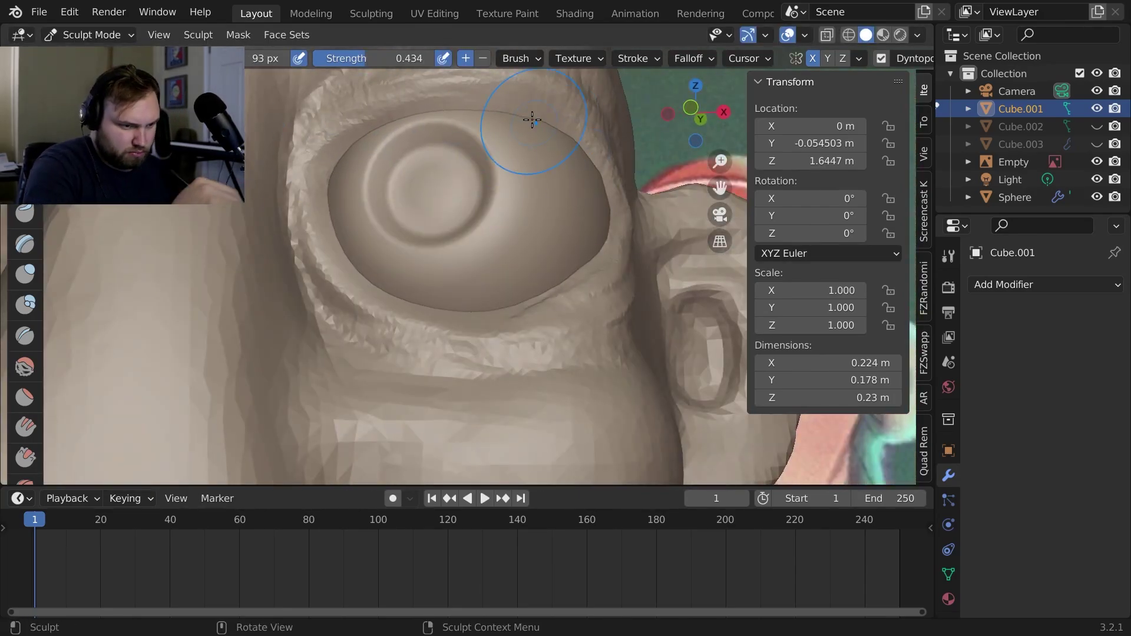
# Adjust the overall eyelid shape with the Grab brush at 182 px and 0.572 strength
pyautogui.keyDown('ctrl'); pyautogui.moveTo(554, 129); pyautogui.dragTo(589, 265, button='middle'); pyautogui.keyUp('ctrl')
pyautogui.moveTo(589, 265)
pyautogui.keyDown('alt'); pyautogui.mouseDown(button='middle')
pyautogui.moveTo(634, 312)
pyautogui.moveTo(549, 196)
pyautogui.mouseUp(button='middle'); pyautogui.keyUp('alt')
pyautogui.press('g')
pyautogui.press('f')
pyautogui.click(511, 171)
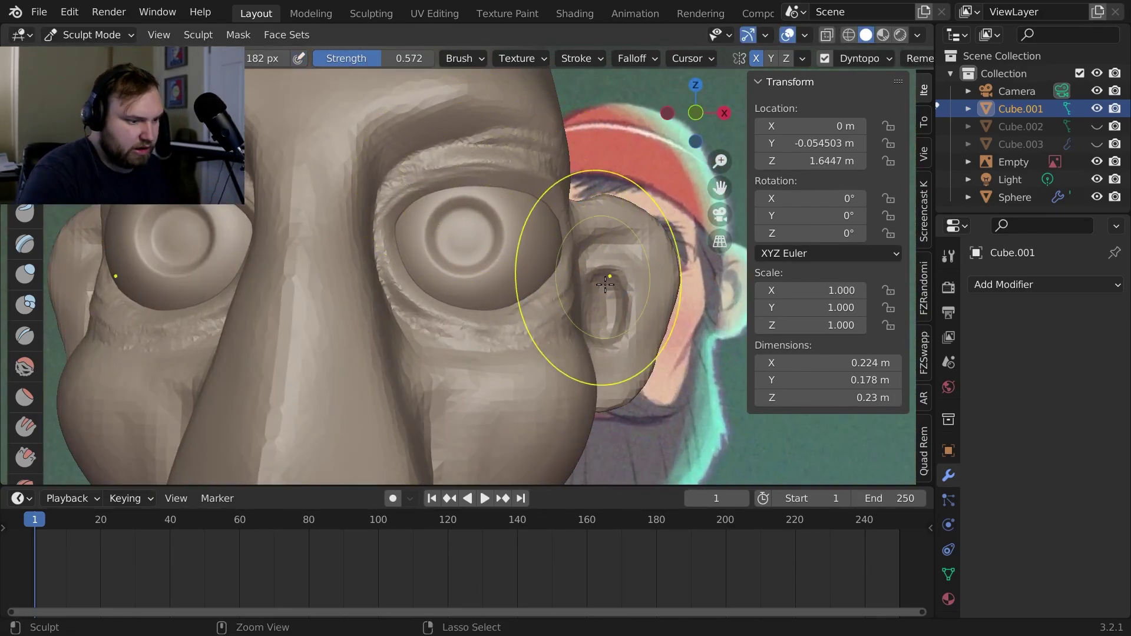
pyautogui.scroll(-5, 605, 288)
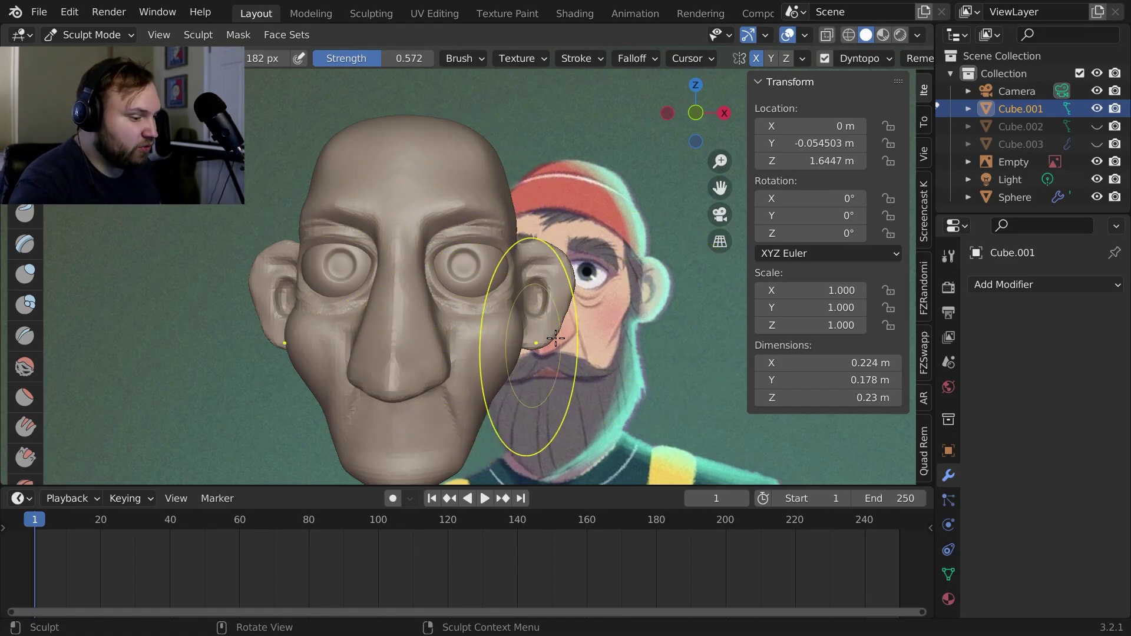
pyautogui.keyDown('shift'); pyautogui.moveTo(583, 306); pyautogui.dragTo(508, 260, button='middle'); pyautogui.keyUp('shift')
pyautogui.scroll(3, 595, 256)
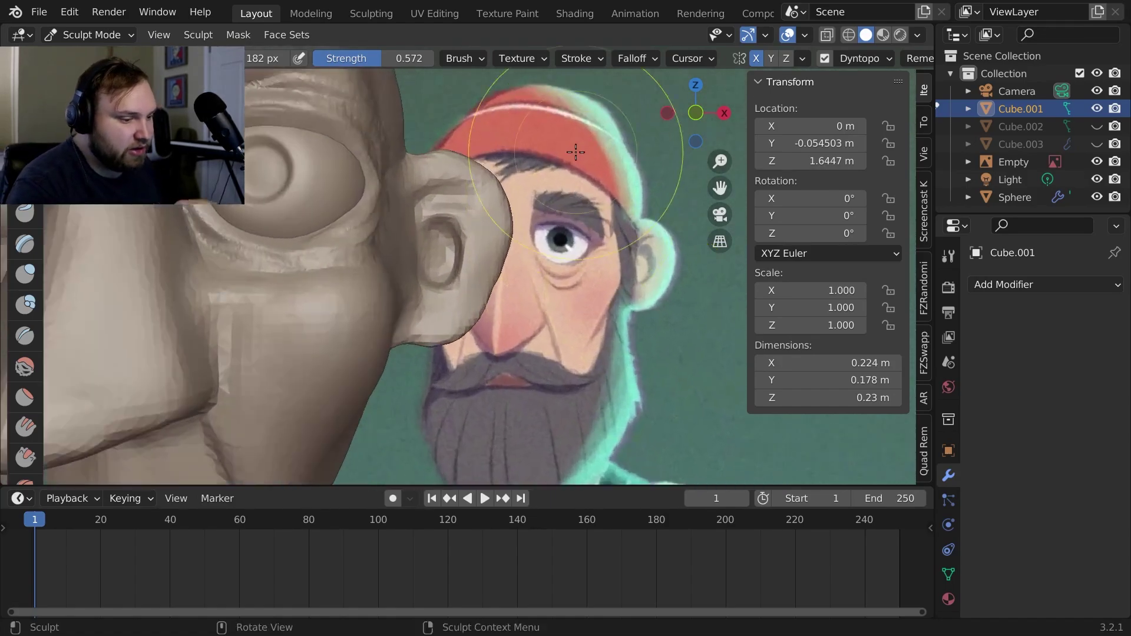
# Pull the outer eye corners and upper lids into shape with the Grab brush, using radii of 219 px and 199 px
pyautogui.keyDown('ctrl'); pyautogui.moveTo(595, 256); pyautogui.dragTo(595, 218, button='middle'); pyautogui.keyUp('ctrl')
pyautogui.keyDown('shift'); pyautogui.moveTo(595, 218); pyautogui.dragTo(619, 253, button='middle'); pyautogui.keyUp('shift')
pyautogui.press('f')
pyautogui.click(363, 194)
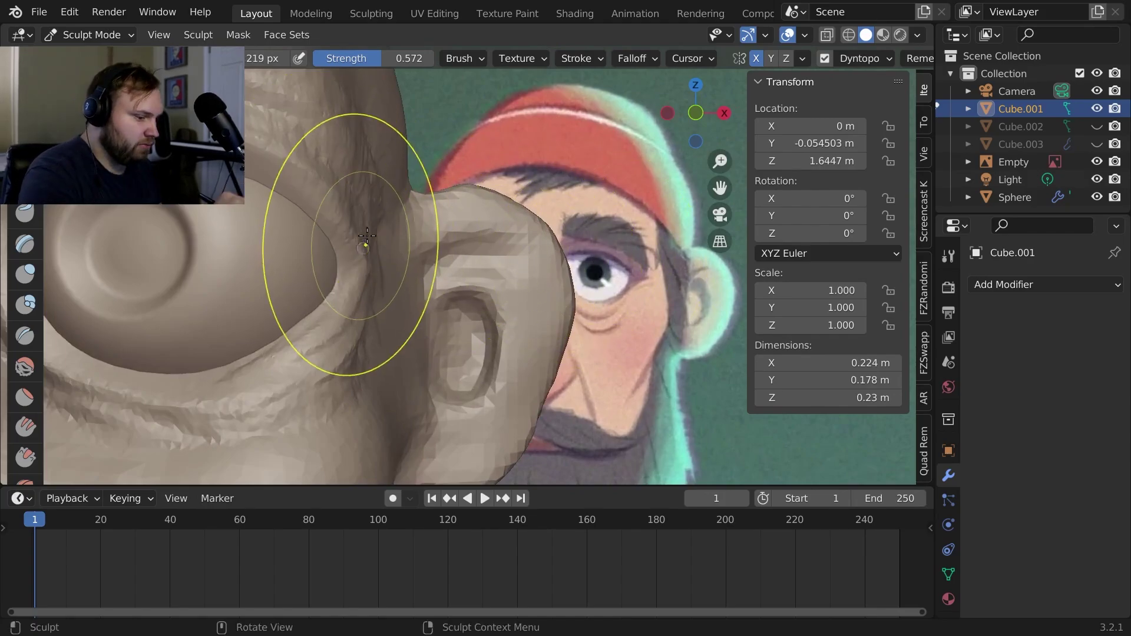
pyautogui.keyDown('ctrl'); pyautogui.moveTo(366, 237); pyautogui.dragTo(412, 259, button='middle'); pyautogui.keyUp('ctrl')
pyautogui.moveTo(413, 259)
pyautogui.keyDown('shift'); pyautogui.mouseDown(button='middle')
pyautogui.moveTo(464, 266)
pyautogui.moveTo(524, 332)
pyautogui.mouseUp(button='middle'); pyautogui.keyUp('shift')
pyautogui.keyDown('shift'); pyautogui.moveTo(524, 333); pyautogui.dragTo(545, 300, button='middle'); pyautogui.keyUp('shift')
pyautogui.keyDown('shift'); pyautogui.moveTo(561, 234); pyautogui.dragTo(619, 261, button='middle'); pyautogui.keyUp('shift')
pyautogui.scroll(2, 619, 261)
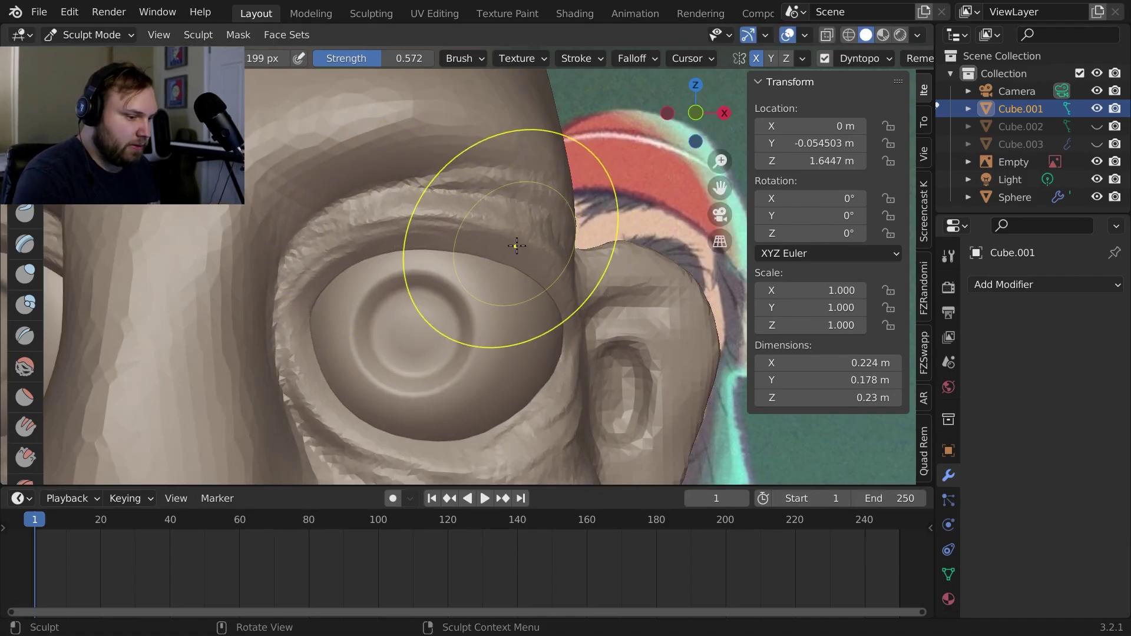
# Leave sculpting and add a new cube mesh as the base for an eyebrow
pyautogui.moveTo(330, 359)
pyautogui.mouseDown(button='middle')
pyautogui.moveTo(510, 341)
pyautogui.moveTo(409, 295)
pyautogui.moveTo(484, 225)
pyautogui.mouseUp(button='middle')
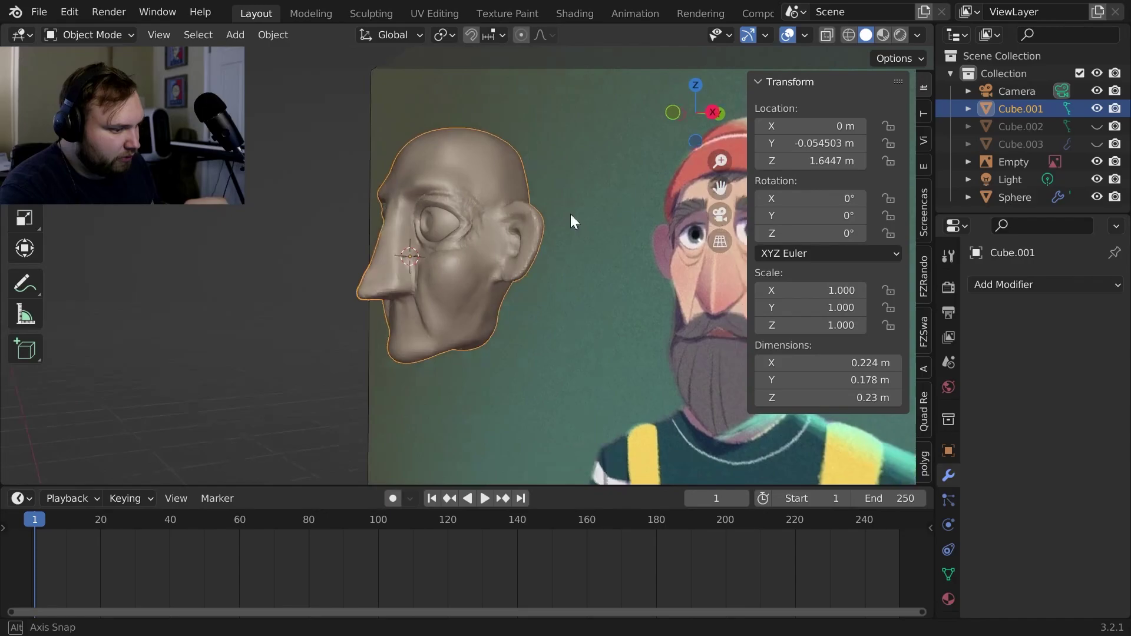
pyautogui.moveTo(571, 216); pyautogui.dragTo(676, 253, button='middle')
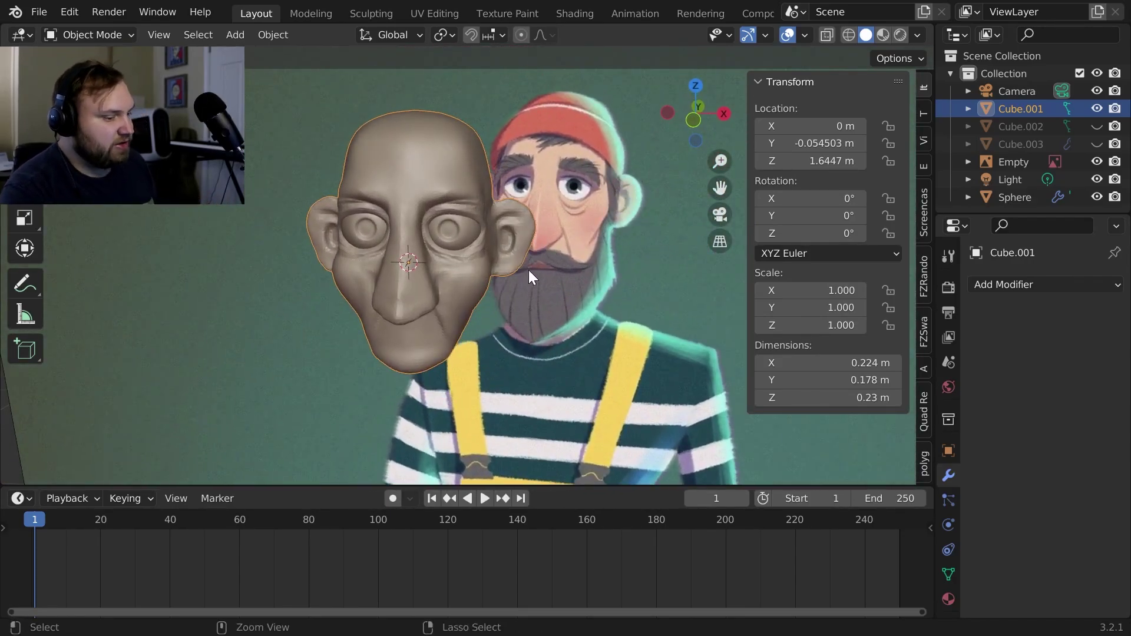
pyautogui.keyDown('ctrl'); pyautogui.moveTo(528, 270); pyautogui.dragTo(562, 217, button='middle'); pyautogui.keyUp('ctrl')
pyautogui.hotkey('shift', 'a')
pyautogui.moveTo(568, 216)
pyautogui.click(635, 238)
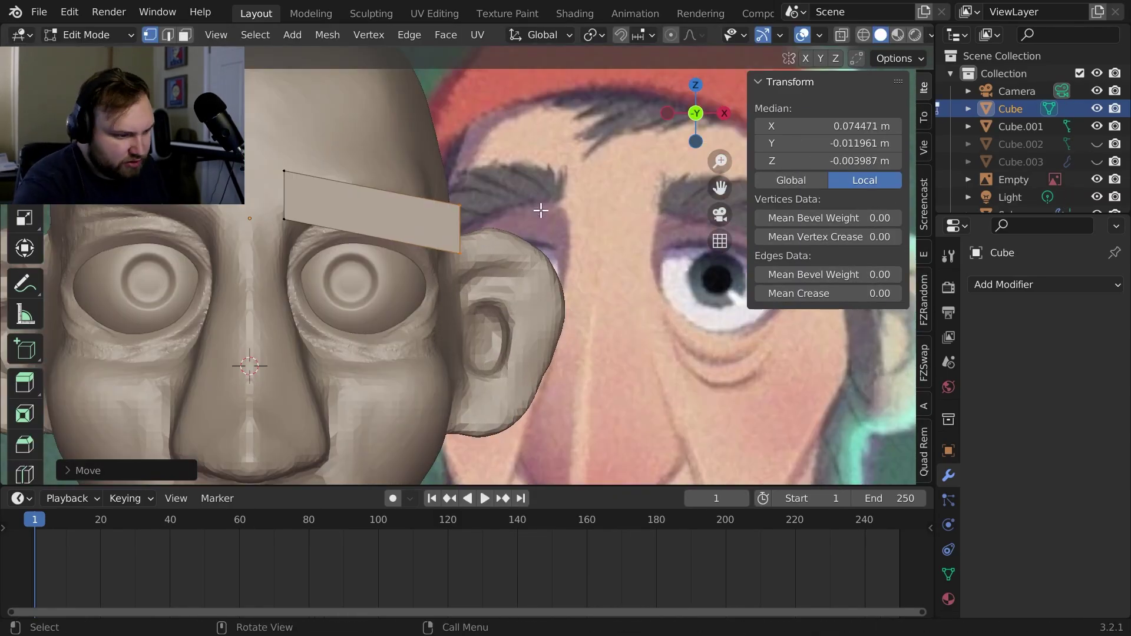
# Add loop cuts to the flattened eyebrow block and move its segments back along Y to follow the brow's curve
pyautogui.hotkey('ctrl', 'r')
pyautogui.click(445, 213)
pyautogui.click(446, 213)
pyautogui.press('g')
pyautogui.press('g')
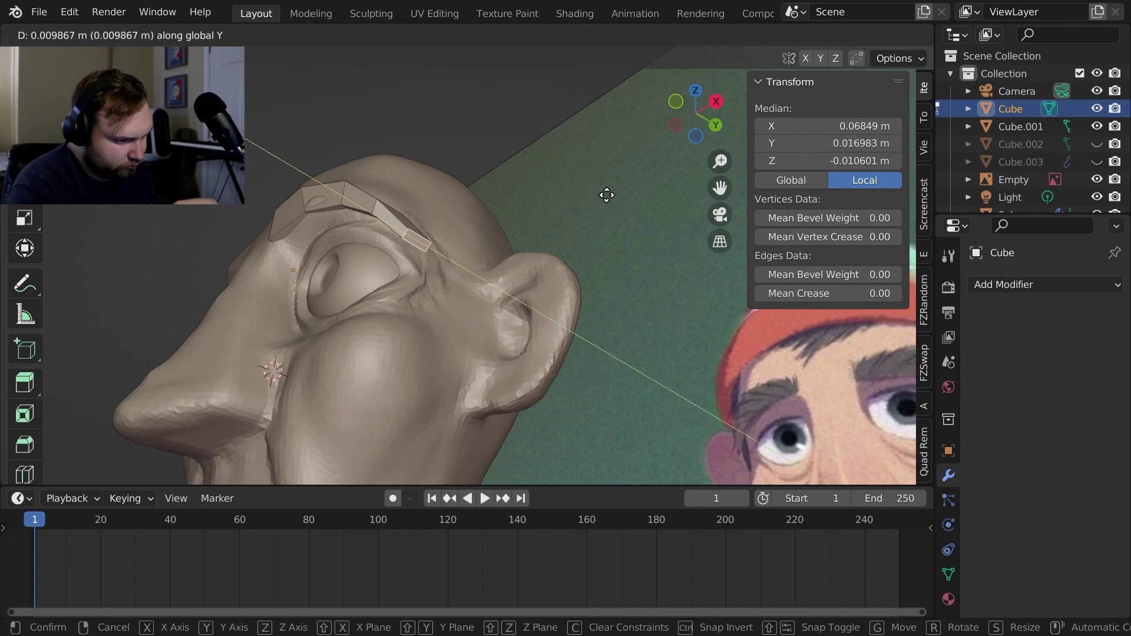
pyautogui.click(656, 290)
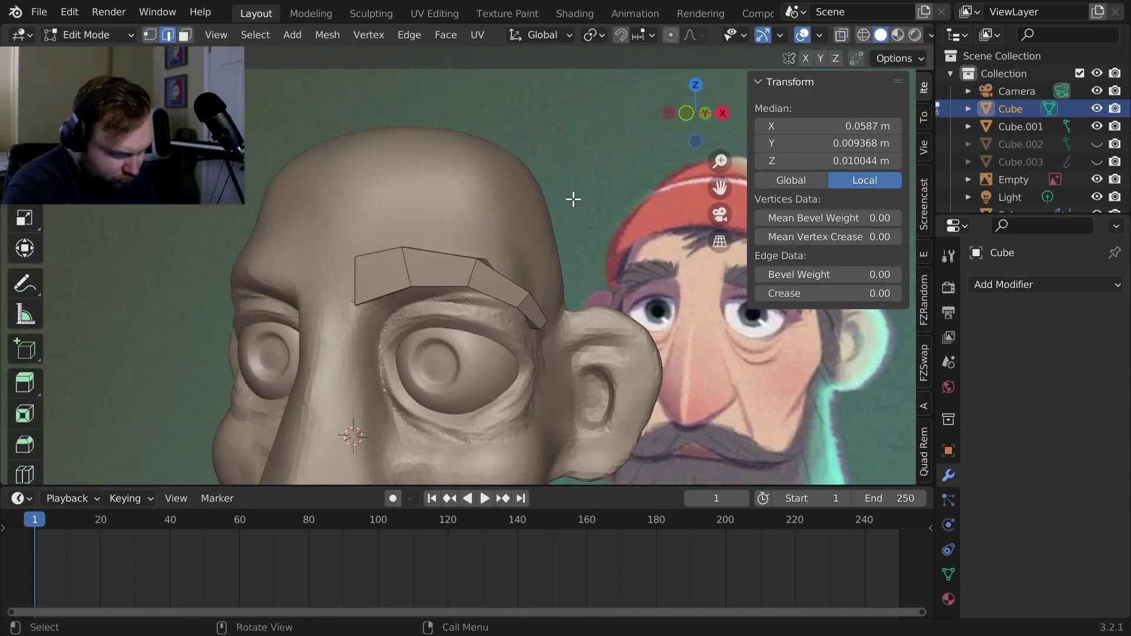
# Sculpt the eyebrow block into a rounded, curved form with the Grab and Inflate brushes
pyautogui.press('g')
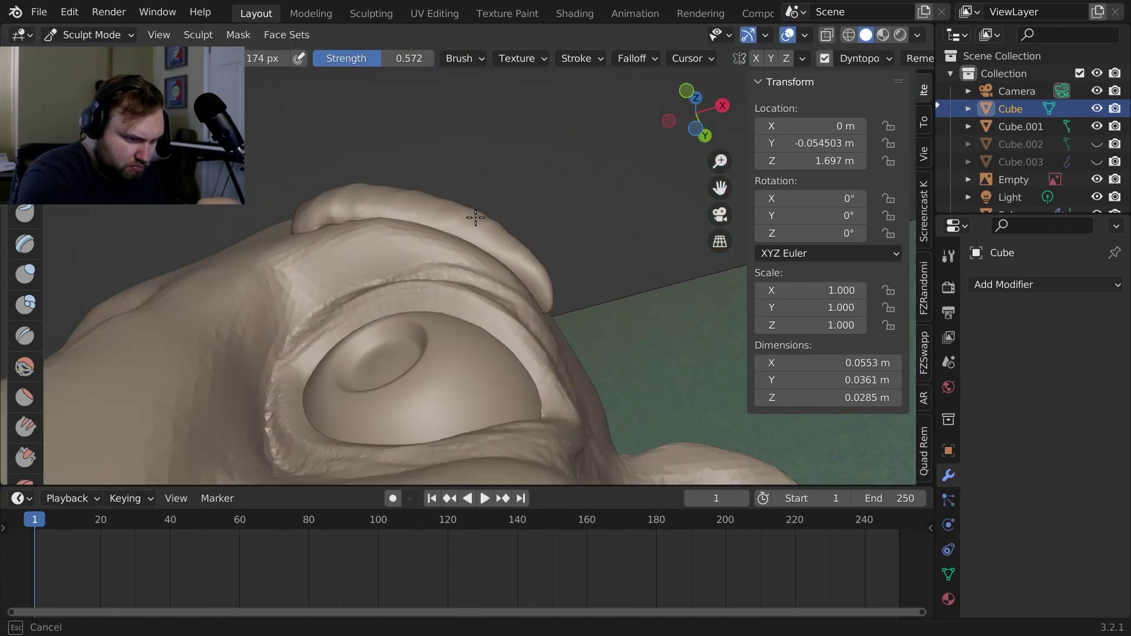
pyautogui.moveTo(472, 216)
pyautogui.mouseDown(button='middle')
pyautogui.moveTo(354, 221)
pyautogui.moveTo(462, 298)
pyautogui.mouseUp(button='middle')
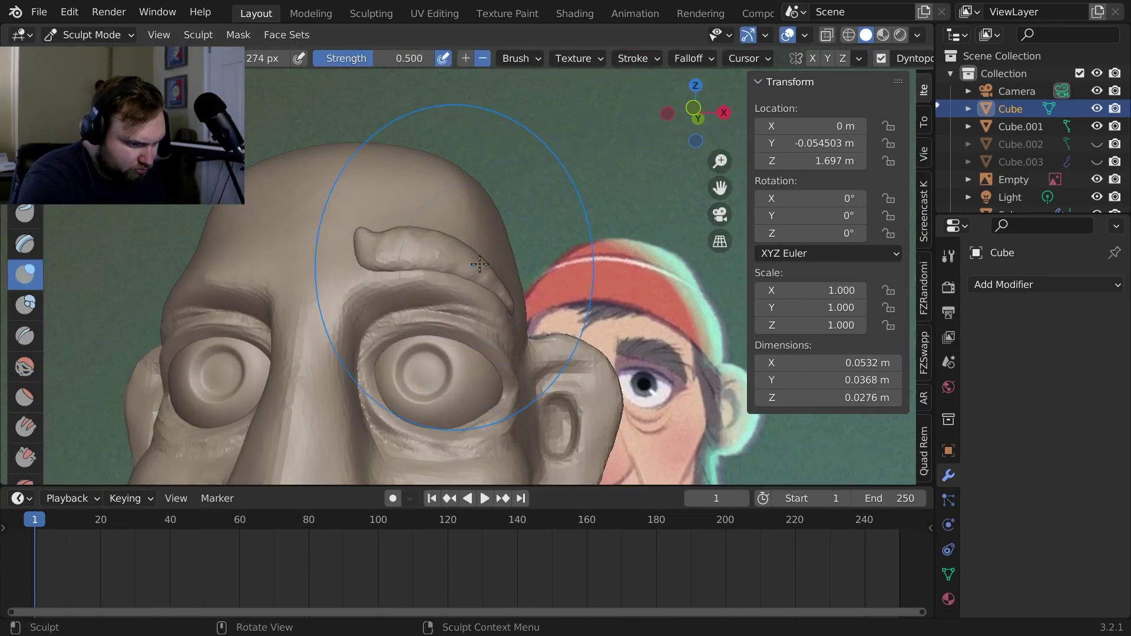
pyautogui.press('f')
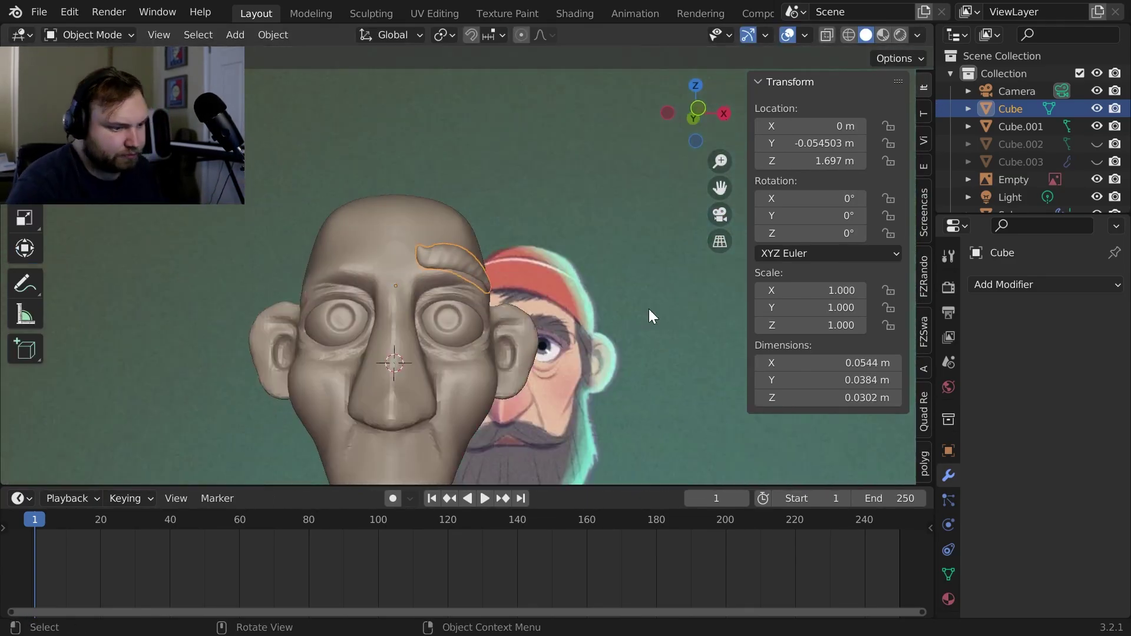
# Add a Mirror modifier to the eyebrow
pyautogui.moveTo(648, 309)
pyautogui.mouseDown(button='middle')
pyautogui.moveTo(638, 369)
pyautogui.moveTo(752, 329)
pyautogui.mouseUp(button='middle')
pyautogui.click(1045, 287)
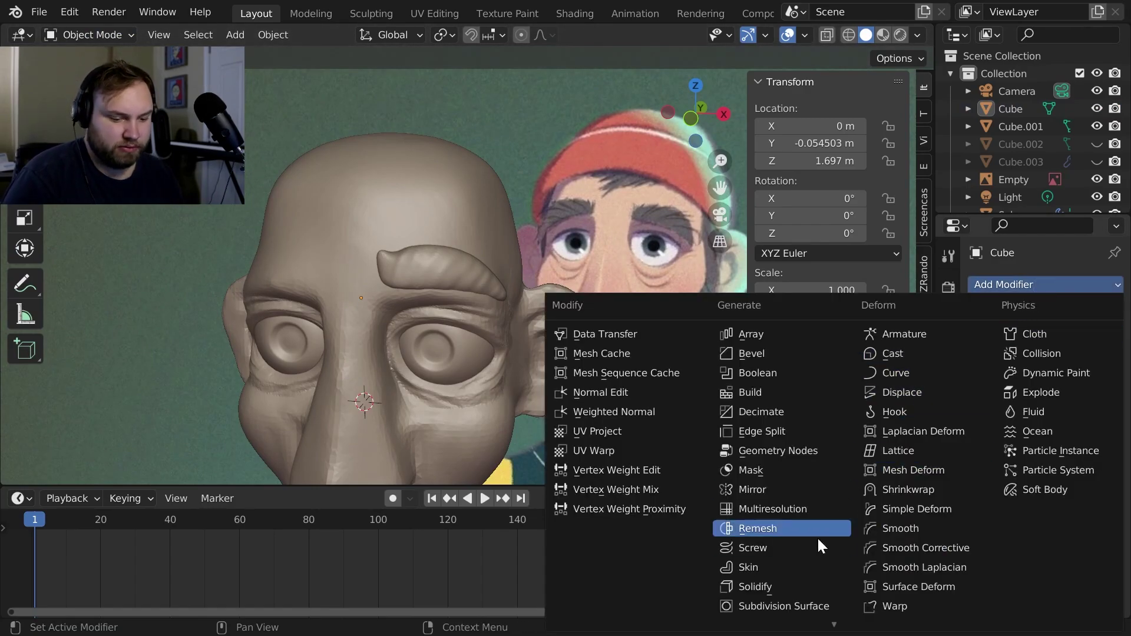
pyautogui.click(804, 500)
pyautogui.moveTo(659, 365)
pyautogui.mouseDown(button='middle')
pyautogui.moveTo(630, 324)
pyautogui.moveTo(623, 280)
pyautogui.mouseUp(button='middle')
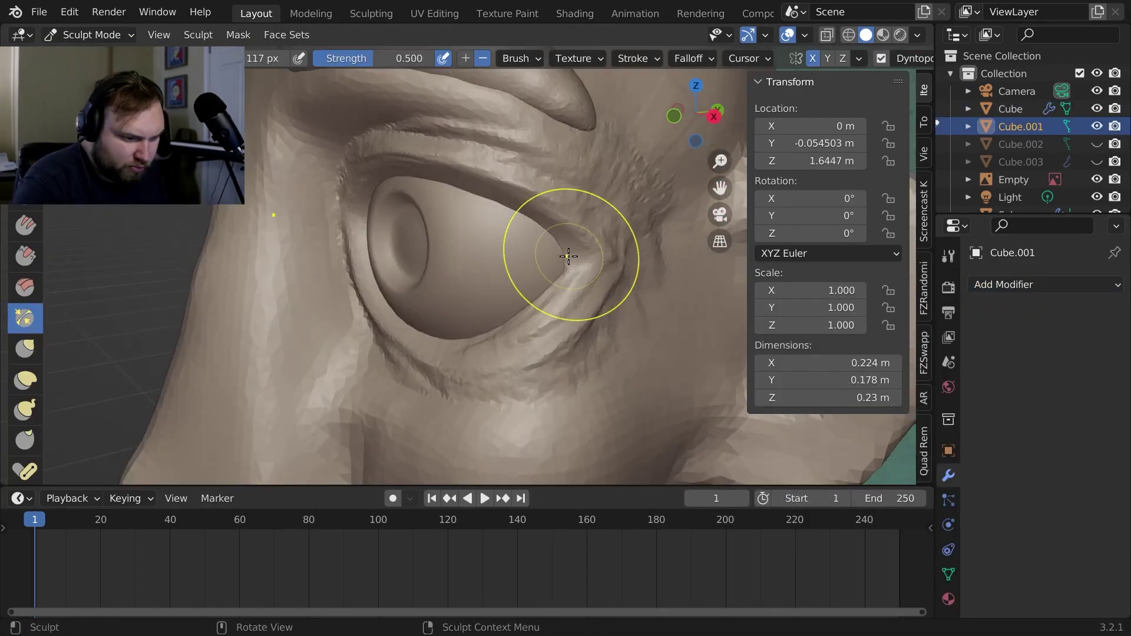
# Reshape the inner and outer eyelid corners on the head with the Grab brush at 129 px and 0.572 strength
pyautogui.moveTo(568, 256); pyautogui.dragTo(362, 226, button='middle')
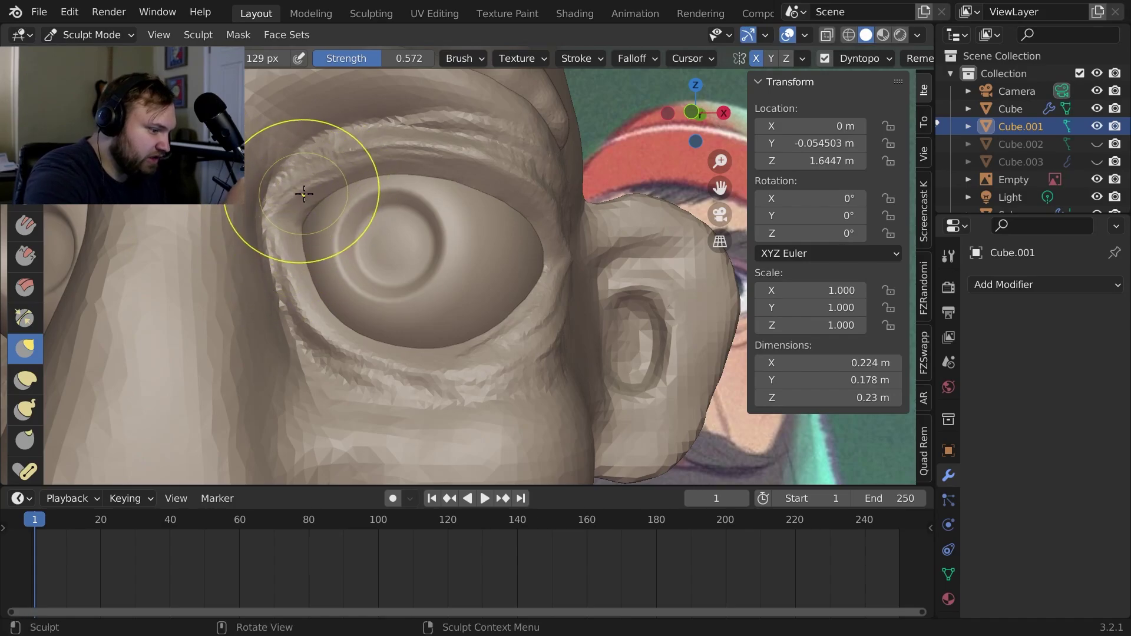
pyautogui.moveTo(312, 235); pyautogui.dragTo(171, 218, button='middle')
pyautogui.scroll(3, 25, 247)
pyautogui.moveTo(559, 268)
pyautogui.mouseDown(button='middle')
pyautogui.moveTo(649, 367)
pyautogui.moveTo(551, 310)
pyautogui.moveTo(442, 353)
pyautogui.moveTo(545, 270)
pyautogui.moveTo(525, 176)
pyautogui.moveTo(646, 221)
pyautogui.moveTo(589, 223)
pyautogui.mouseUp(button='middle')
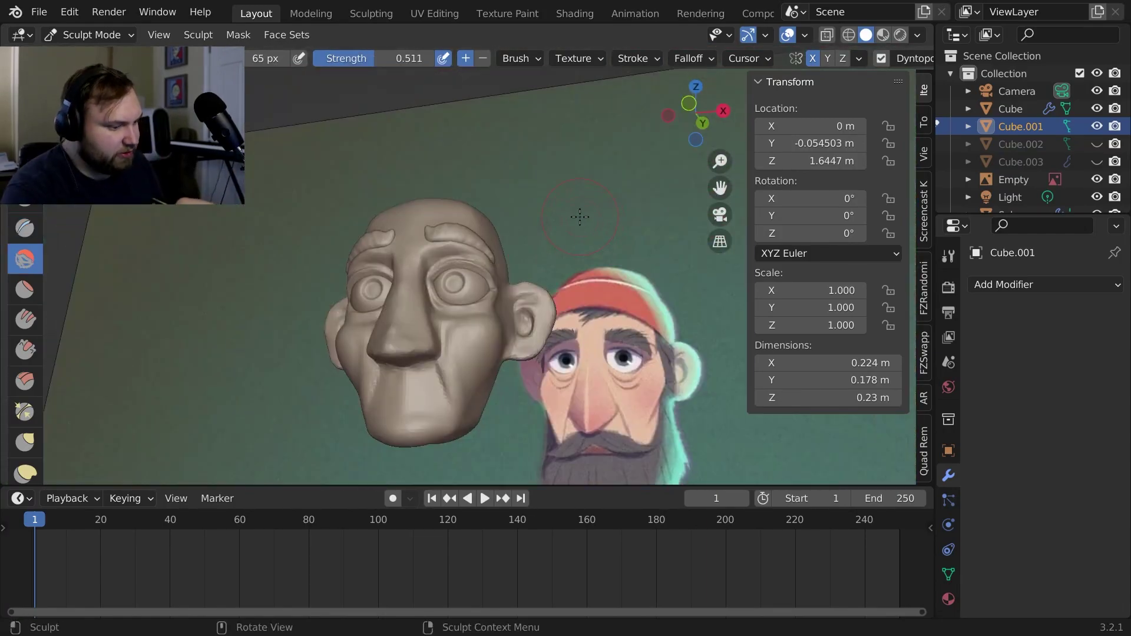
# Examine the face from several angles against the concept art, focusing on the cheeks and the area beneath the eyes
pyautogui.moveTo(580, 217)
pyautogui.mouseDown(button='middle')
pyautogui.moveTo(593, 323)
pyautogui.moveTo(598, 313)
pyautogui.mouseUp(button='middle')
pyautogui.moveTo(621, 242)
pyautogui.mouseDown(button='middle')
pyautogui.moveTo(592, 230)
pyautogui.moveTo(607, 197)
pyautogui.moveTo(550, 226)
pyautogui.mouseUp(button='middle')
pyautogui.scroll(2, 550, 227)
pyautogui.moveTo(629, 283); pyautogui.dragTo(663, 365, button='middle')
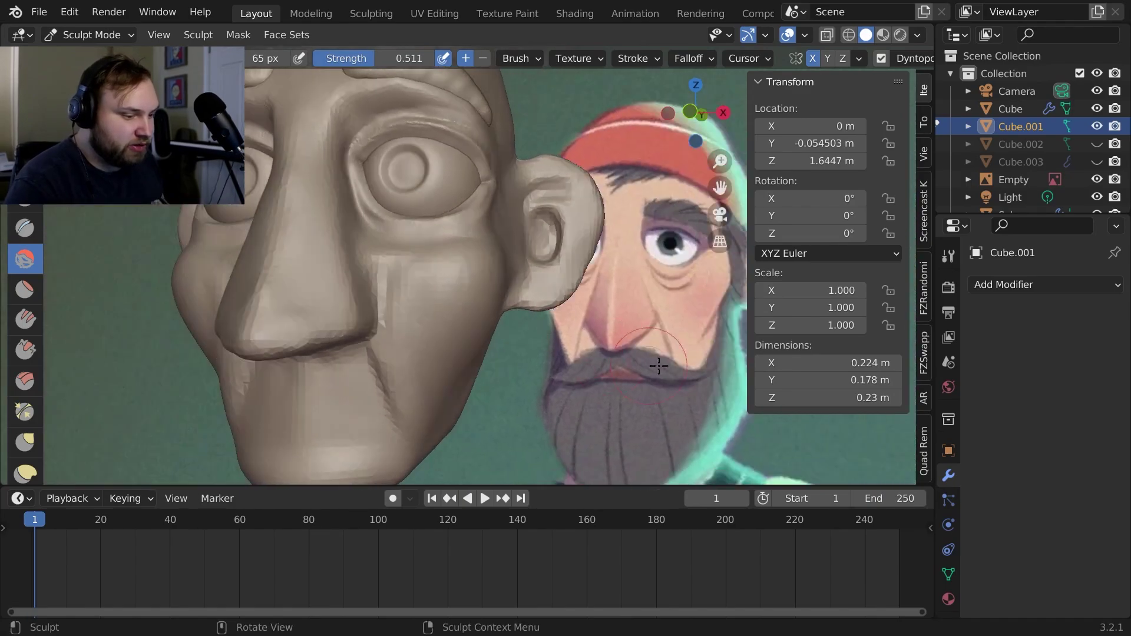
pyautogui.moveTo(689, 290); pyautogui.dragTo(633, 235, button='middle')
pyautogui.keyDown('ctrl'); pyautogui.moveTo(589, 265); pyautogui.dragTo(580, 218, button='middle'); pyautogui.keyUp('ctrl')
pyautogui.moveTo(494, 248); pyautogui.dragTo(472, 318, button='middle')
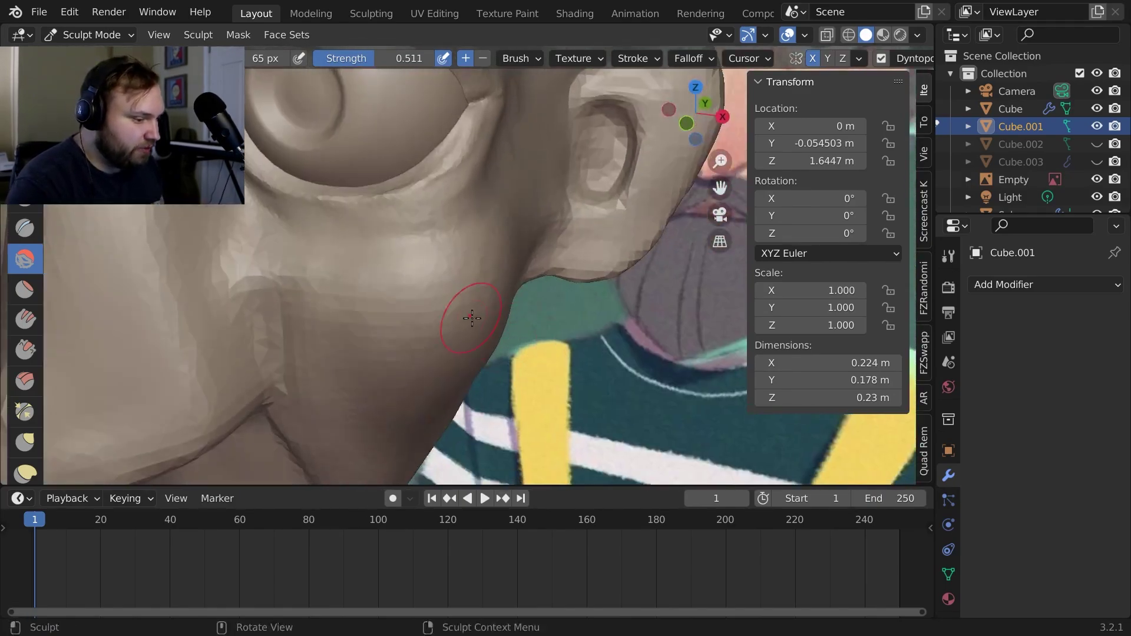
# Carve eye-bag creases beneath the eyes with a 68 px brush in subtract mode at 0.325 strength
pyautogui.moveTo(414, 281); pyautogui.dragTo(432, 246, button='middle')
pyautogui.scroll(-3, 431, 246)
pyautogui.scroll(4, 432, 247)
pyautogui.scroll(4, 25, 259)
pyautogui.click(482, 59)
pyautogui.scroll(-2, 412, 265)
pyautogui.press('f')
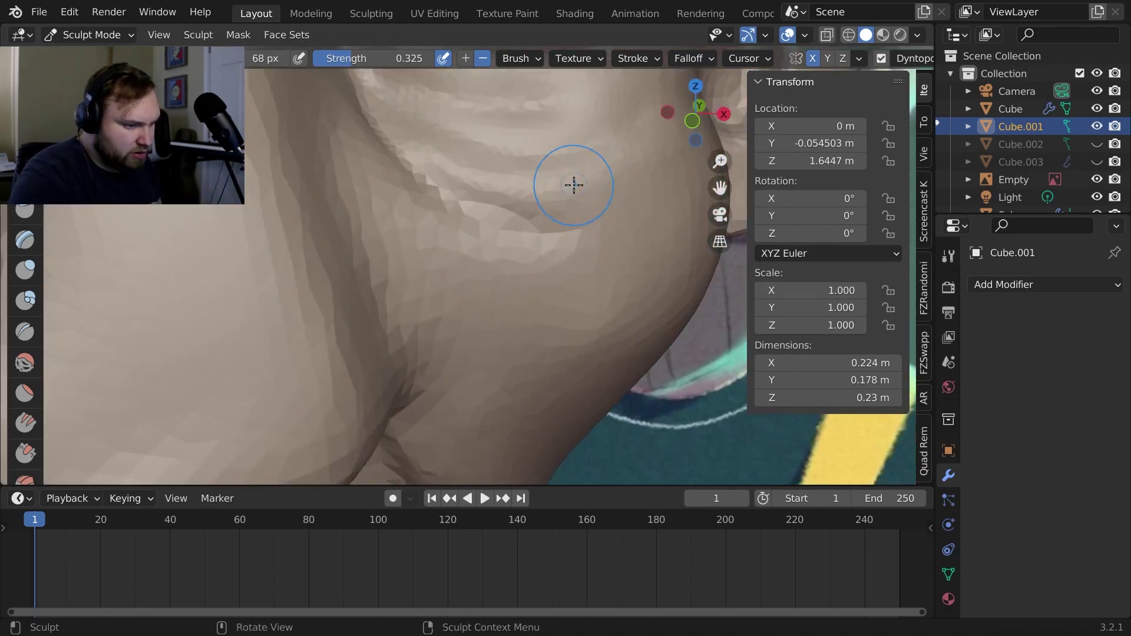
pyautogui.keyDown('shift'); pyautogui.moveTo(573, 185); pyautogui.dragTo(625, 250, button='middle'); pyautogui.keyUp('shift')
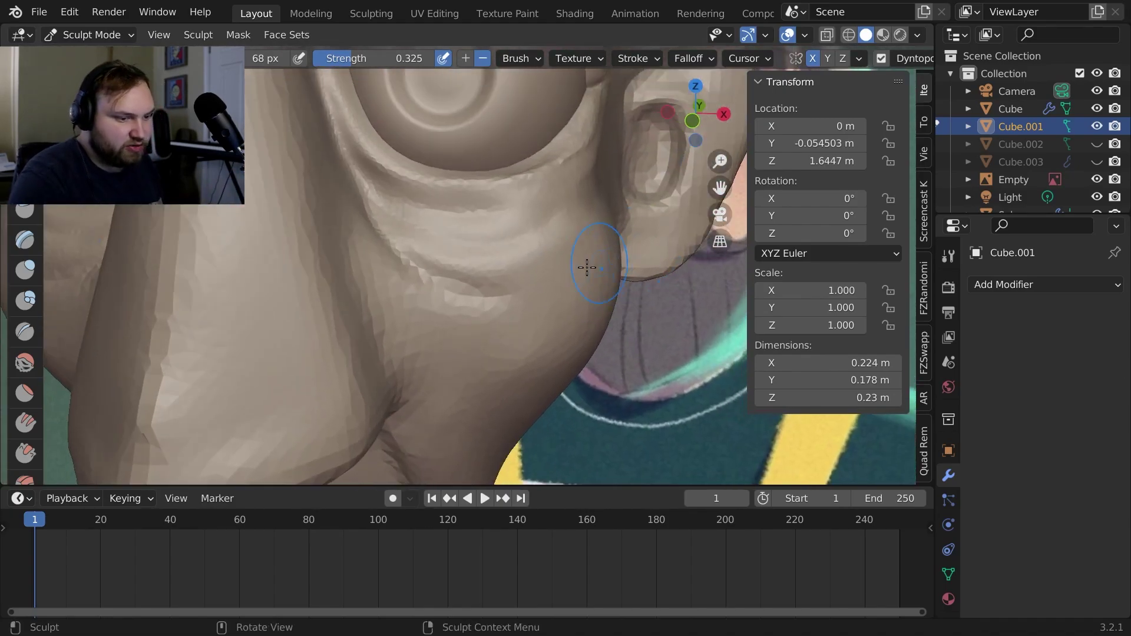
pyautogui.moveTo(605, 181); pyautogui.dragTo(608, 152, button='middle')
pyautogui.press('f')
pyautogui.click(609, 151)
# Build up the eye-bag folds with a brush of about 80 px in add mode at 0.434 strength
pyautogui.moveTo(389, 271); pyautogui.dragTo(318, 217, button='middle')
pyautogui.press('f')
pyautogui.click(273, 217)
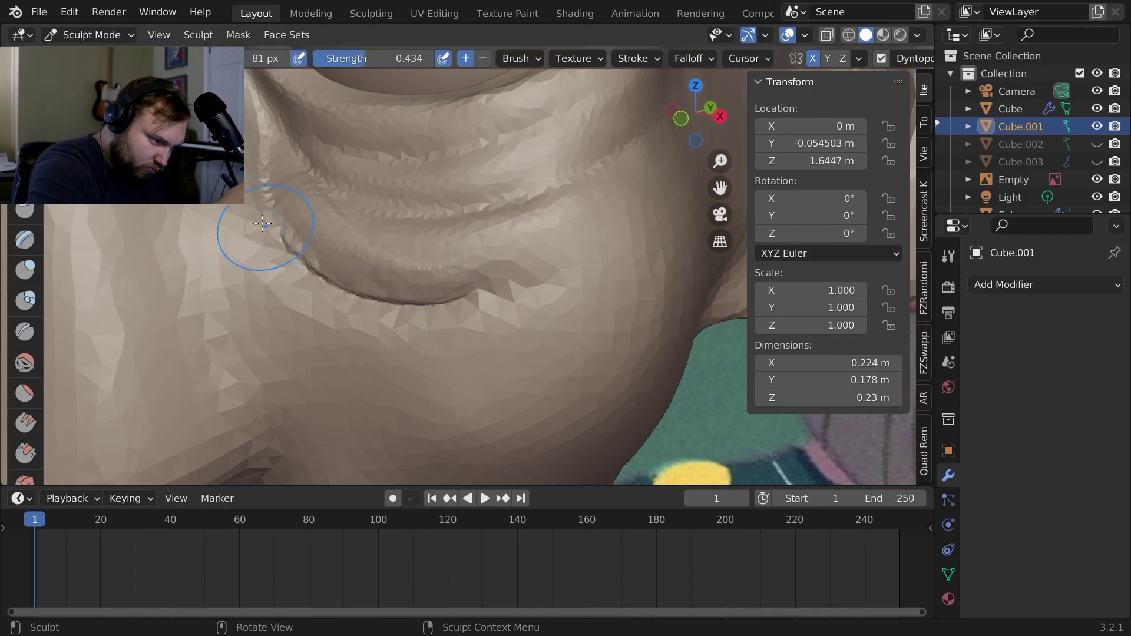
pyautogui.moveTo(449, 181); pyautogui.dragTo(530, 177, button='middle')
pyautogui.moveTo(530, 177); pyautogui.dragTo(555, 159)
pyautogui.press('f')
pyautogui.click(487, 212)
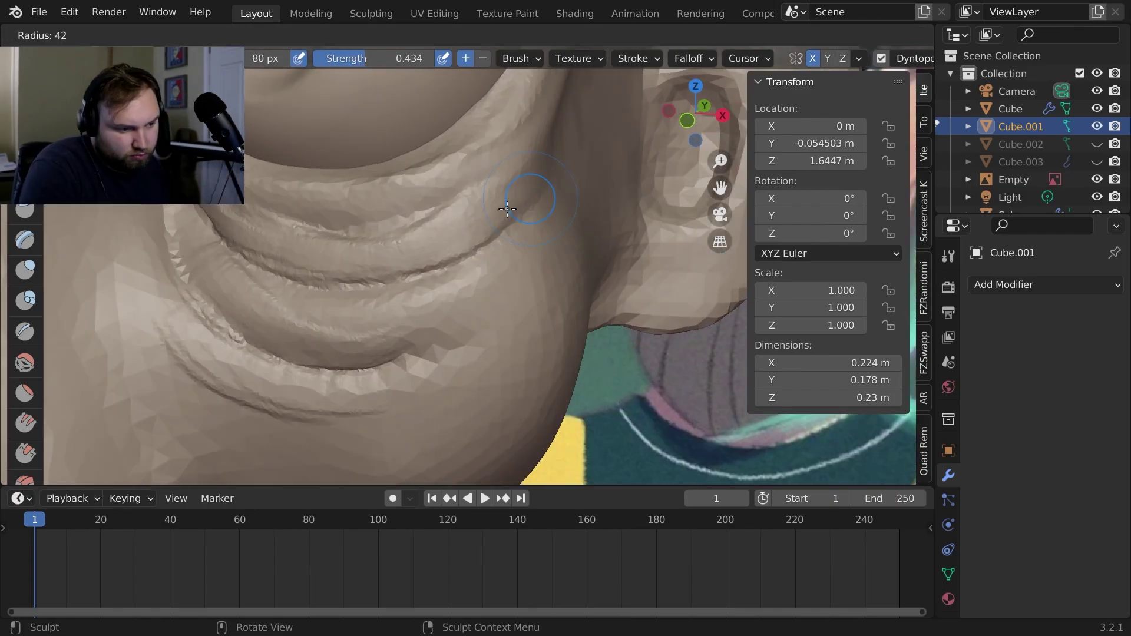
# Add clay to the inner end of the lowest eye-bag fold and smooth across the folds
pyautogui.moveTo(487, 212)
pyautogui.mouseDown(button='middle')
pyautogui.moveTo(576, 308)
pyautogui.moveTo(371, 319)
pyautogui.mouseUp(button='middle')
pyautogui.press('f')
pyautogui.click(372, 320)
pyautogui.moveTo(232, 343); pyautogui.dragTo(283, 377)
pyautogui.keyDown('ctrl'); pyautogui.moveTo(282, 377); pyautogui.dragTo(412, 412, button='middle'); pyautogui.keyUp('ctrl')
pyautogui.moveTo(412, 412)
pyautogui.mouseDown(button='middle')
pyautogui.moveTo(497, 356)
pyautogui.moveTo(447, 354)
pyautogui.mouseUp(button='middle')
pyautogui.keyDown('shift'); pyautogui.moveTo(353, 312); pyautogui.dragTo(486, 268); pyautogui.keyUp('shift')
# Sculpt the cheek edge running down beside the nose with an 85 px brush at 0.434 strength
pyautogui.hotkey('shift', 'f')
pyautogui.moveTo(397, 236)
pyautogui.mouseDown(button='middle')
pyautogui.moveTo(470, 366)
pyautogui.moveTo(539, 196)
pyautogui.moveTo(589, 344)
pyautogui.moveTo(592, 331)
pyautogui.moveTo(501, 327)
pyautogui.mouseUp(button='middle')
pyautogui.click(472, 366)
pyautogui.press('f')
pyautogui.click(452, 366)
pyautogui.keyDown('ctrl'); pyautogui.moveTo(500, 327); pyautogui.dragTo(436, 236, button='middle'); pyautogui.keyUp('ctrl')
pyautogui.moveTo(436, 235); pyautogui.dragTo(455, 308)
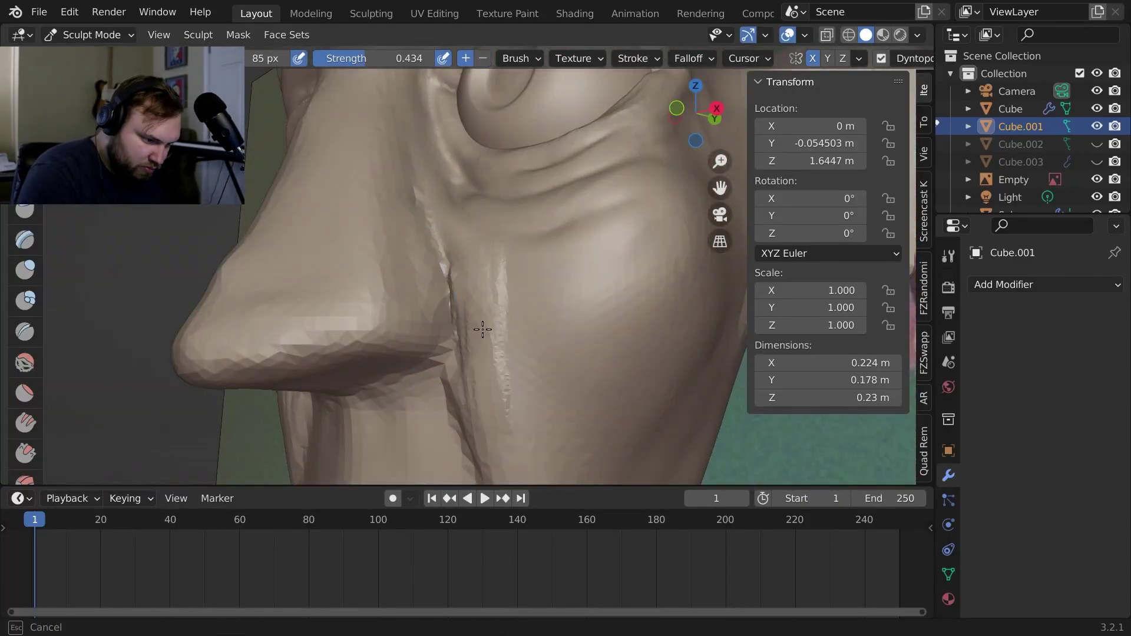
# Resize the brush and smooth the fold between the nose and the cheek
pyautogui.moveTo(460, 254)
pyautogui.mouseDown(button='middle')
pyautogui.moveTo(394, 218)
pyautogui.moveTo(521, 220)
pyautogui.moveTo(439, 283)
pyautogui.mouseUp(button='middle')
pyautogui.press('f')
pyautogui.click(500, 220)
pyautogui.moveTo(439, 283)
pyautogui.keyDown('shift'); pyautogui.mouseDown()
pyautogui.moveTo(419, 295)
pyautogui.moveTo(436, 288)
pyautogui.mouseUp(); pyautogui.keyUp('shift')
pyautogui.moveTo(435, 288)
pyautogui.mouseDown(button='middle')
pyautogui.moveTo(353, 242)
pyautogui.moveTo(447, 247)
pyautogui.mouseUp(button='middle')
pyautogui.moveTo(447, 248)
pyautogui.keyDown('ctrl'); pyautogui.mouseDown(button='middle')
pyautogui.moveTo(479, 330)
pyautogui.moveTo(560, 235)
pyautogui.mouseUp(button='middle'); pyautogui.keyUp('ctrl')
pyautogui.moveTo(559, 236)
pyautogui.mouseDown(button='middle')
pyautogui.moveTo(535, 224)
pyautogui.moveTo(547, 341)
pyautogui.moveTo(676, 390)
pyautogui.moveTo(601, 376)
pyautogui.moveTo(592, 400)
pyautogui.moveTo(613, 386)
pyautogui.mouseUp(button='middle')
# Unhide the beard and moustache meshes and select the beard
pyautogui.scroll(-5, 547, 340)
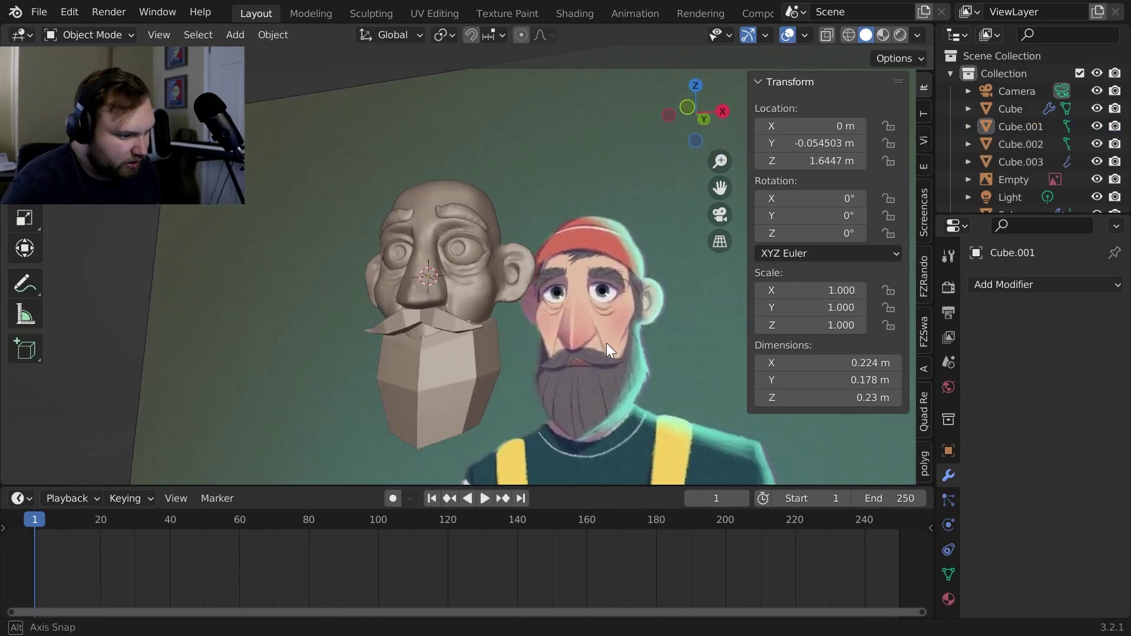
pyautogui.moveTo(606, 345); pyautogui.dragTo(643, 203, button='middle')
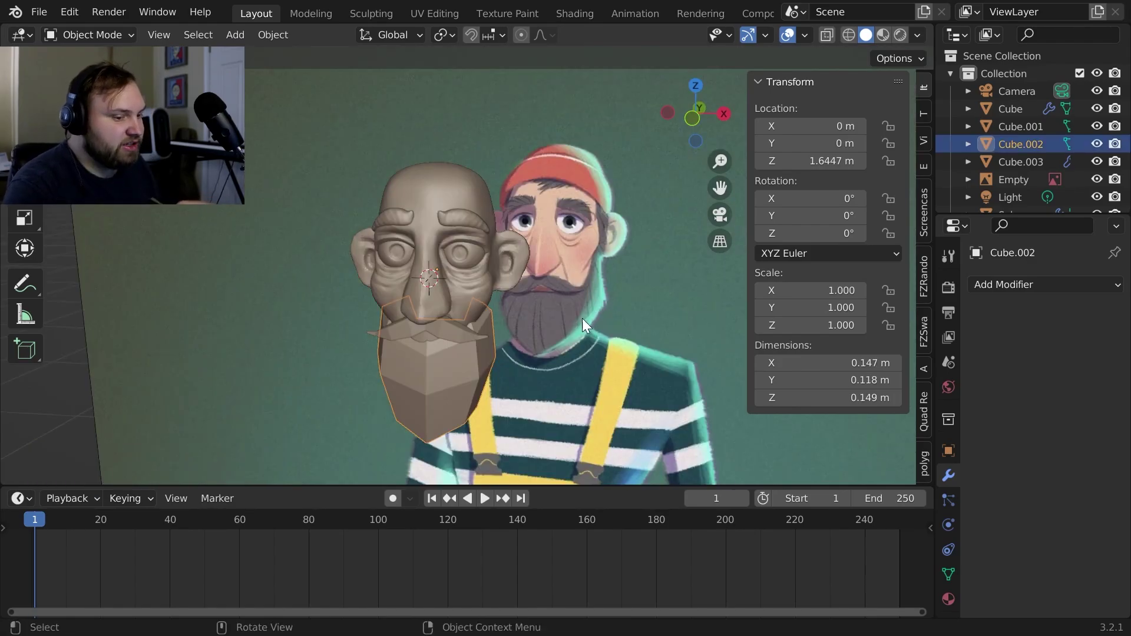
pyautogui.moveTo(581, 320); pyautogui.dragTo(578, 217, button='middle')
# Extrude the beard's upper side faces and move them up in front of the ears as sideburns
pyautogui.press('Tab')
pyautogui.press('3')
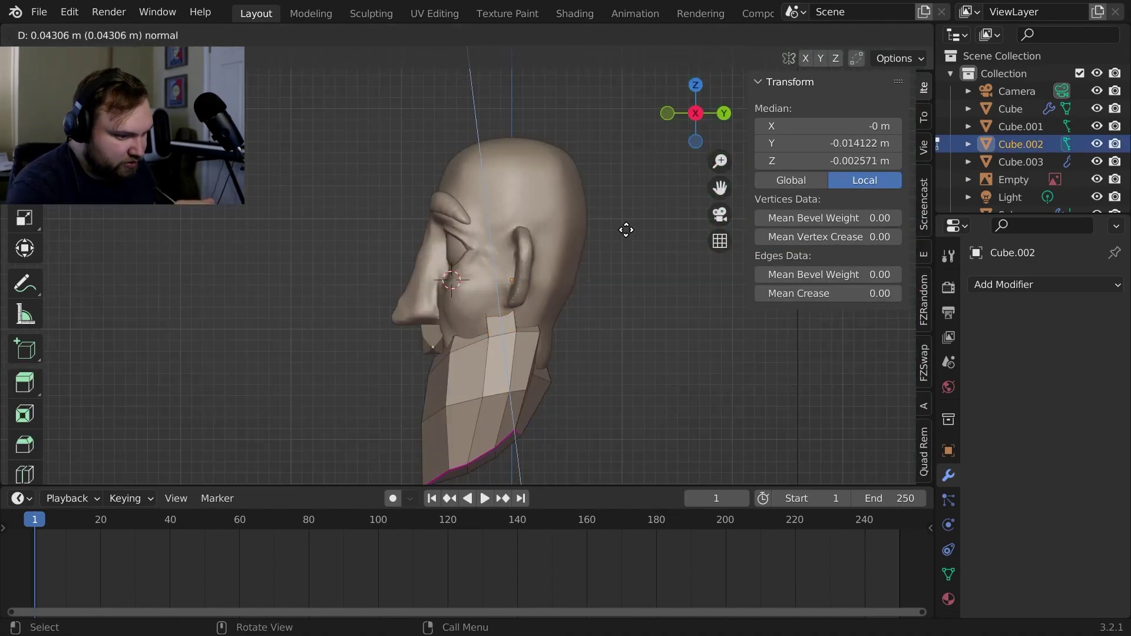
pyautogui.press('z')
pyautogui.press('g')
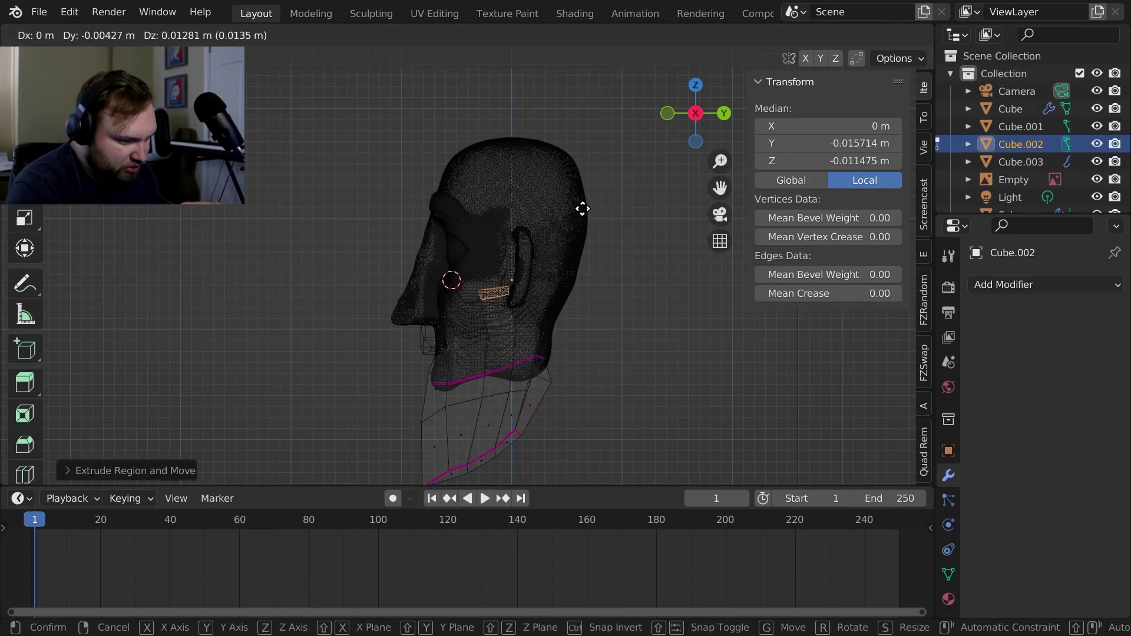
pyautogui.click(586, 209)
pyautogui.moveTo(586, 208)
pyautogui.mouseDown(button='middle')
pyautogui.moveTo(644, 232)
pyautogui.moveTo(667, 209)
pyautogui.moveTo(550, 156)
pyautogui.moveTo(596, 185)
pyautogui.moveTo(572, 229)
pyautogui.moveTo(589, 226)
pyautogui.mouseUp(button='middle')
# Scale the sideburn ends along X and extrude them further up towards the temples
pyautogui.press('z')
pyautogui.press('s')
pyautogui.press('x')
pyautogui.click(720, 199)
pyautogui.press('e')
pyautogui.click(601, 173)
pyautogui.moveTo(600, 174)
pyautogui.mouseDown(button='middle')
pyautogui.moveTo(662, 260)
pyautogui.moveTo(627, 137)
pyautogui.moveTo(595, 188)
pyautogui.mouseUp(button='middle')
pyautogui.press('e')
pyautogui.press('KP_3')
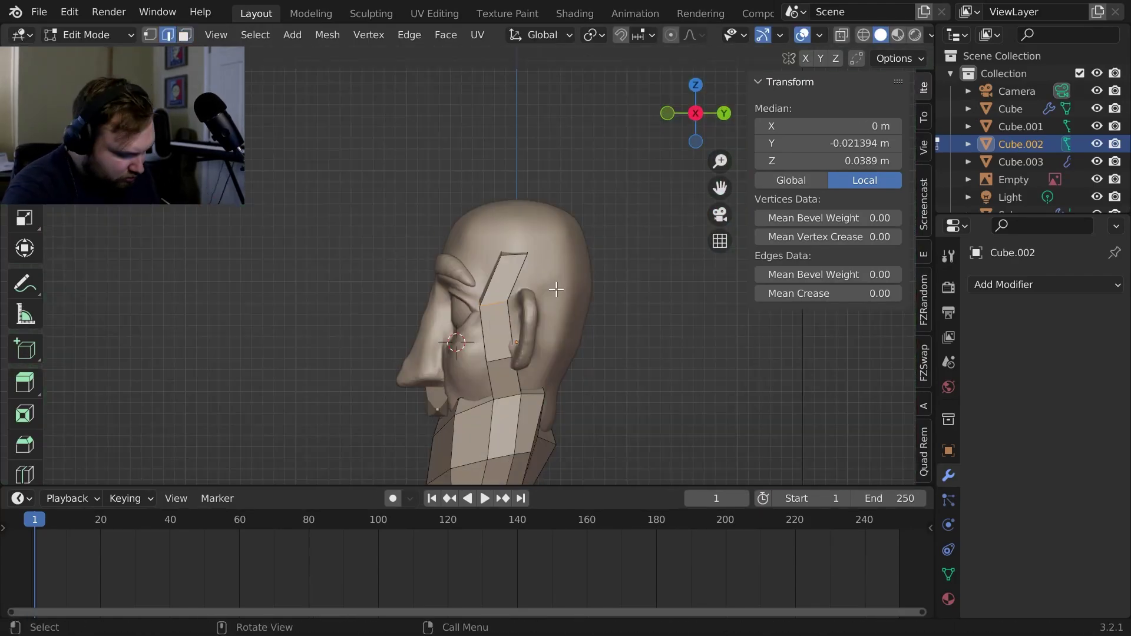
# Add a Simple-type Subdivision Surface modifier to the beard, raise its viewport level and apply it
pyautogui.moveTo(555, 288)
pyautogui.mouseDown(button='middle')
pyautogui.moveTo(346, 384)
pyautogui.moveTo(585, 283)
pyautogui.moveTo(560, 220)
pyautogui.moveTo(591, 227)
pyautogui.moveTo(570, 282)
pyautogui.moveTo(493, 376)
pyautogui.mouseUp(button='middle')
pyautogui.press('Tab')
pyautogui.moveTo(534, 237); pyautogui.dragTo(612, 224, button='middle')
pyautogui.click(1020, 285)
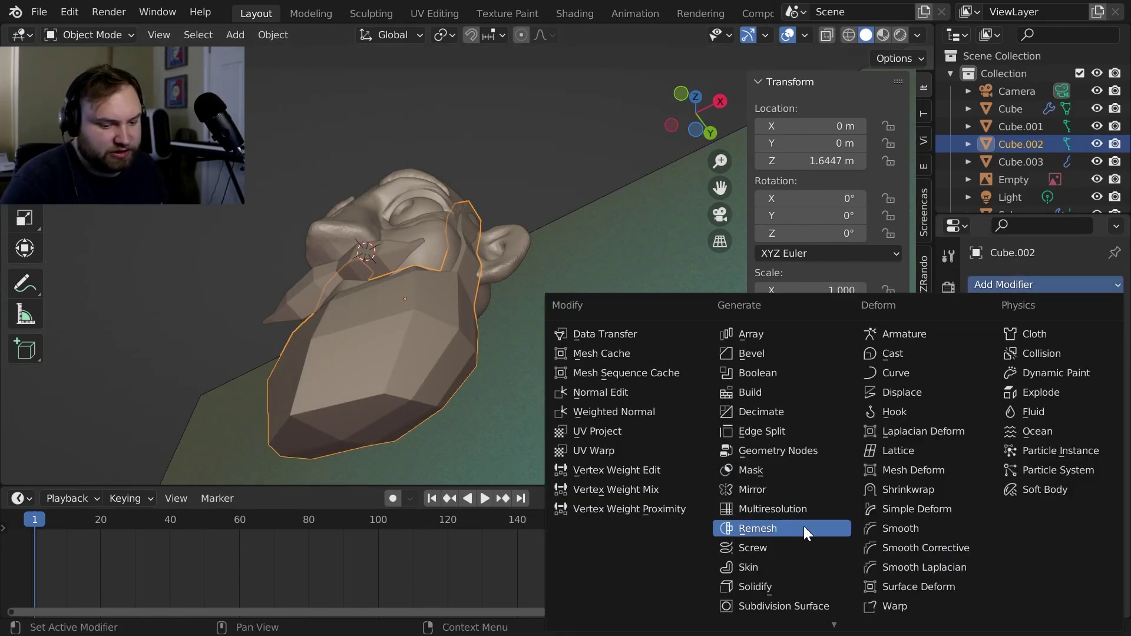
pyautogui.click(812, 605)
pyautogui.click(1083, 341)
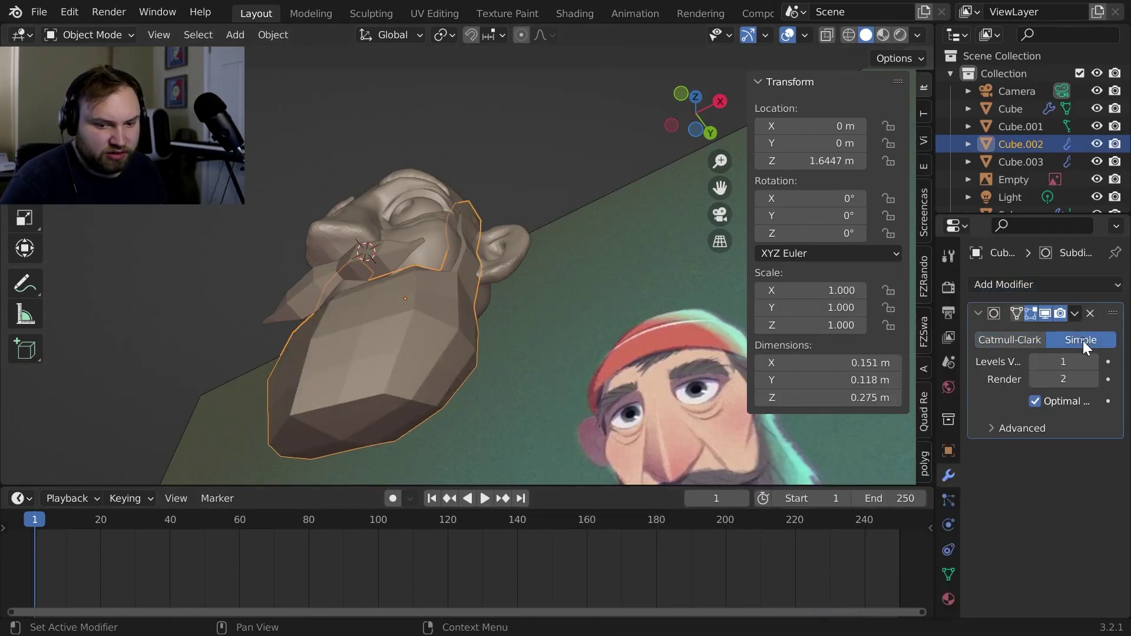
pyautogui.click(1090, 360)
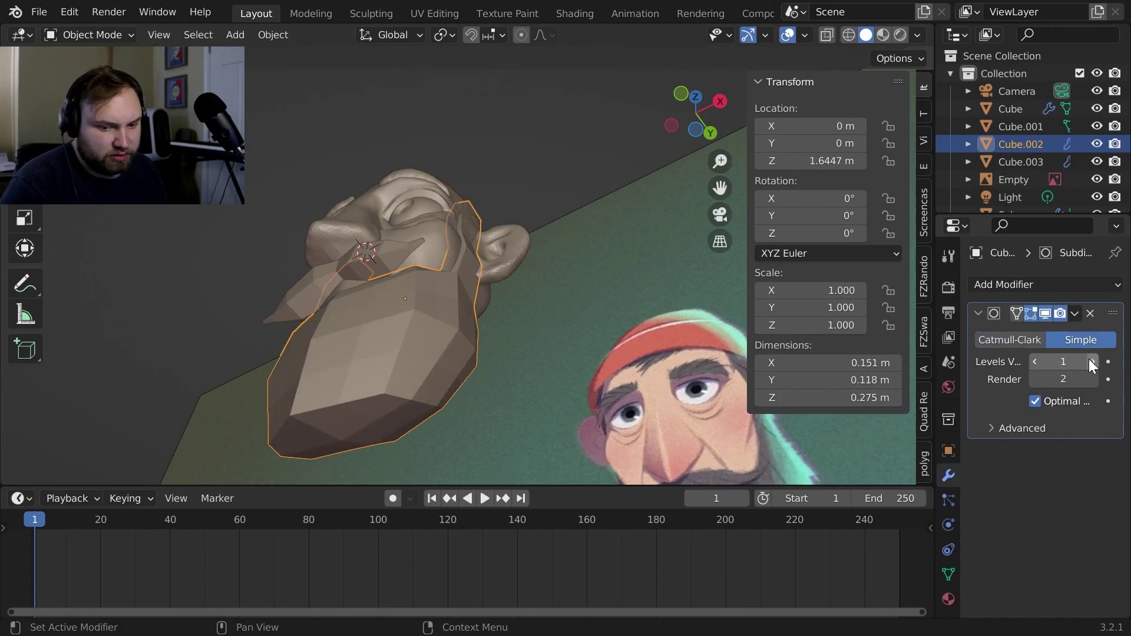
pyautogui.click(1076, 313)
pyautogui.click(1063, 335)
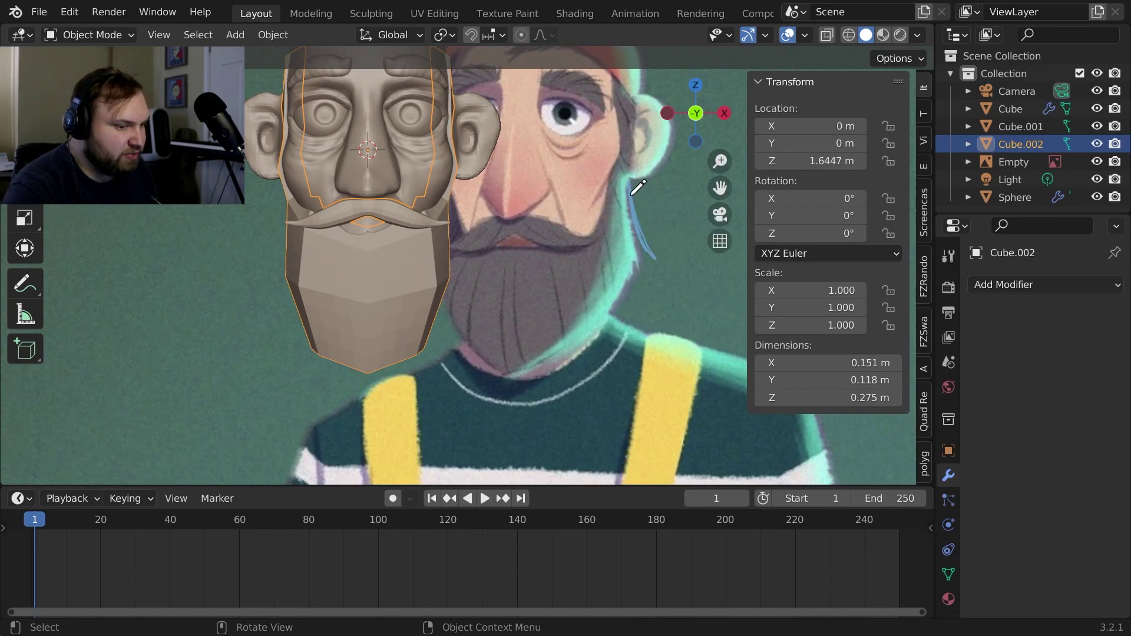
# Enable dynamic topology for sculpting the beard and accept the vertex data warning
pyautogui.scroll(2, 599, 242)
pyautogui.press('Tab')
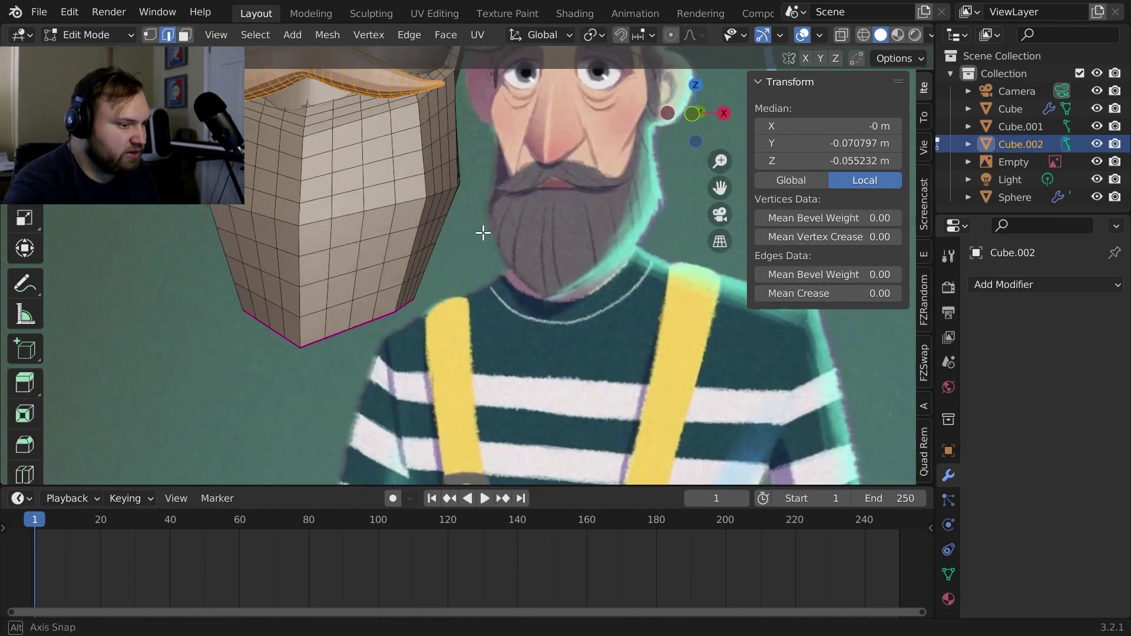
pyautogui.click(880, 57)
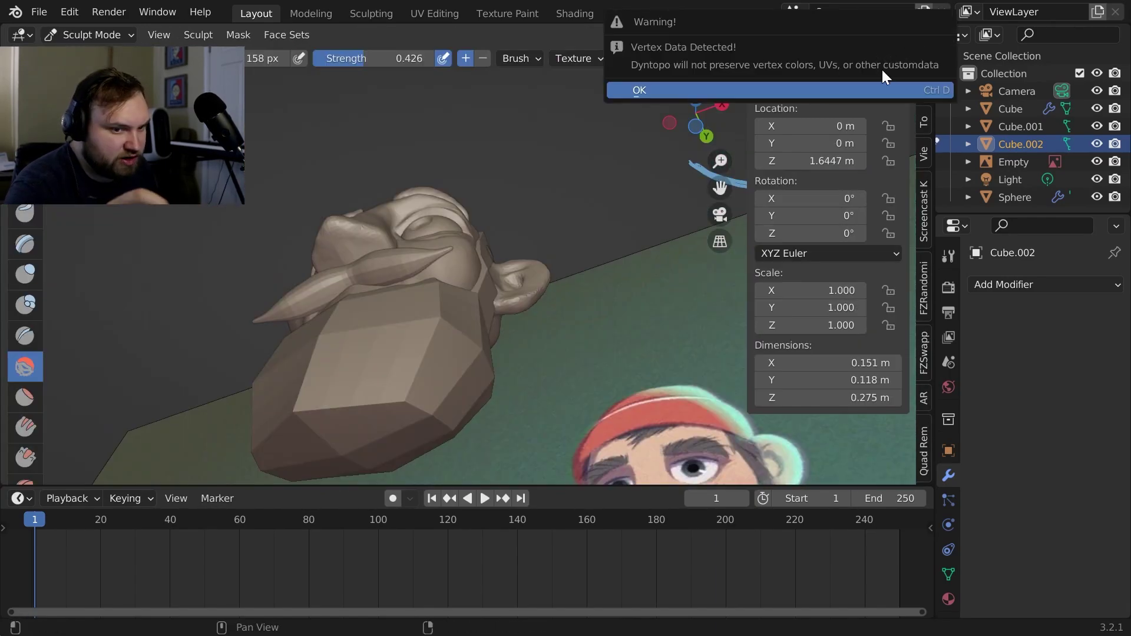
pyautogui.click(878, 88)
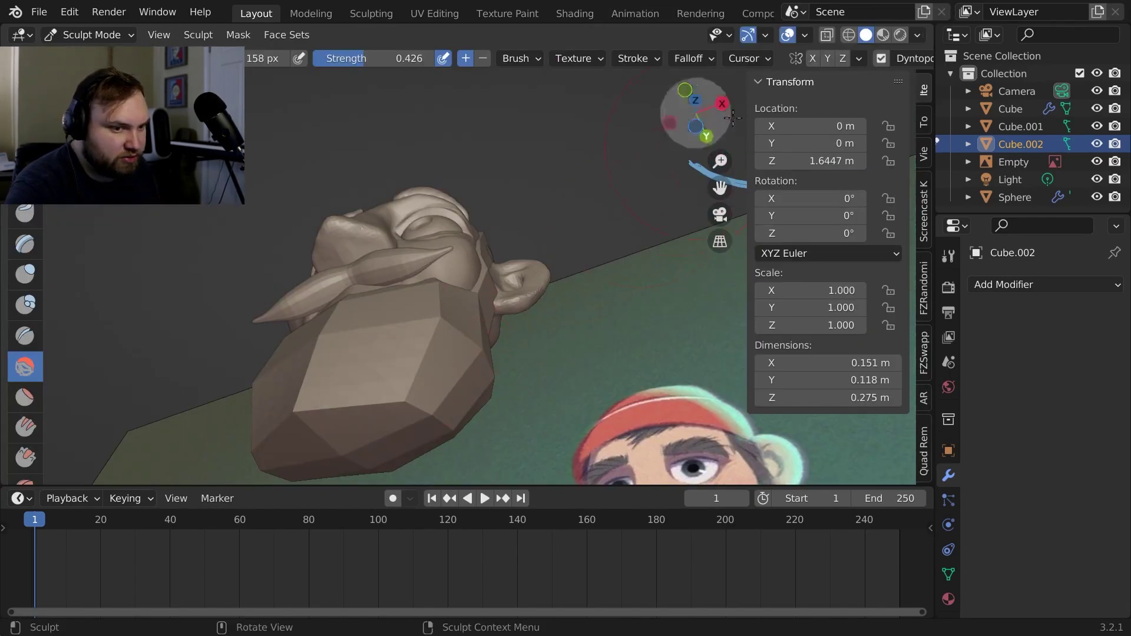
# Inflate the beard's sides near the jaw, adjust their outline with the Grab brush and smooth them
pyautogui.moveTo(489, 327); pyautogui.dragTo(499, 302, button='middle')
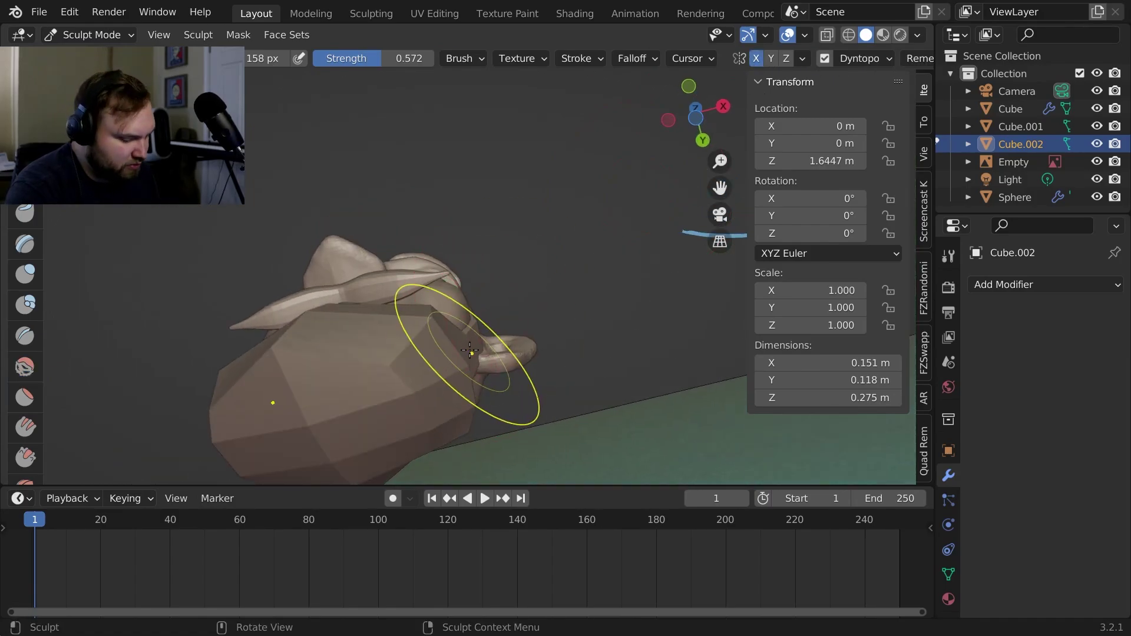
pyautogui.moveTo(469, 349); pyautogui.dragTo(471, 277, button='middle')
pyautogui.press('i')
pyautogui.moveTo(471, 276); pyautogui.dragTo(462, 295)
pyautogui.moveTo(462, 294); pyautogui.dragTo(548, 303, button='middle')
pyautogui.press('g')
pyautogui.moveTo(548, 302); pyautogui.dragTo(565, 300)
pyautogui.moveTo(565, 300)
pyautogui.mouseDown(button='middle')
pyautogui.moveTo(575, 169)
pyautogui.moveTo(569, 285)
pyautogui.moveTo(519, 285)
pyautogui.mouseUp(button='middle')
pyautogui.press('i')
pyautogui.keyDown('shift'); pyautogui.moveTo(580, 287); pyautogui.dragTo(594, 259); pyautogui.keyUp('shift')
# Pull the beard's silhouette into shape with the Grab brush against the concept art
pyautogui.moveTo(546, 377); pyautogui.dragTo(612, 330, button='middle')
pyautogui.moveTo(330, 212); pyautogui.dragTo(360, 248, button='middle')
pyautogui.scroll(-2, 360, 248)
pyautogui.keyDown('shift'); pyautogui.moveTo(421, 383); pyautogui.dragTo(421, 277, button='middle'); pyautogui.keyUp('shift')
pyautogui.press('g')
pyautogui.moveTo(424, 277); pyautogui.dragTo(427, 302)
pyautogui.moveTo(442, 248); pyautogui.dragTo(427, 268, button='middle')
pyautogui.scroll(-3, 427, 268)
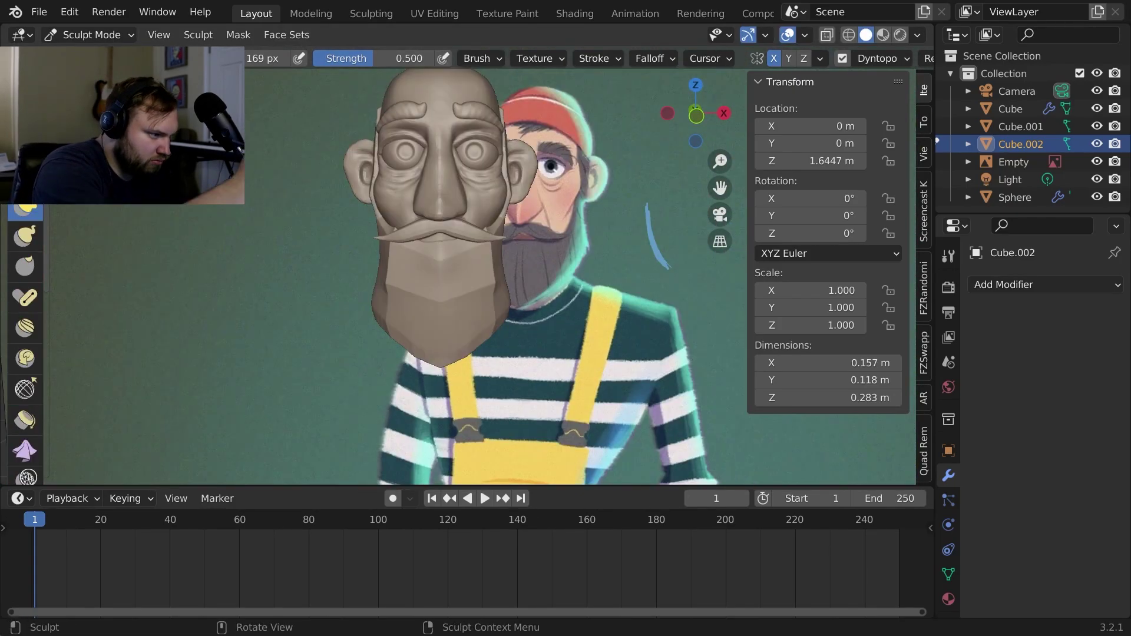
# Undo the last two strokes and even out the beard's faceted front with the Flatten brush
pyautogui.press('i')
pyautogui.moveTo(530, 268); pyautogui.dragTo(477, 269, button='middle')
pyautogui.hotkey('ctrl', 'z')
pyautogui.hotkey('ctrl', 'z')
pyautogui.scroll(3, 477, 269)
pyautogui.moveTo(624, 289); pyautogui.dragTo(560, 282, button='middle')
pyautogui.hotkey('shift', 't')
pyautogui.moveTo(477, 259); pyautogui.dragTo(484, 283)
pyautogui.moveTo(484, 283); pyautogui.dragTo(530, 248, button='middle')
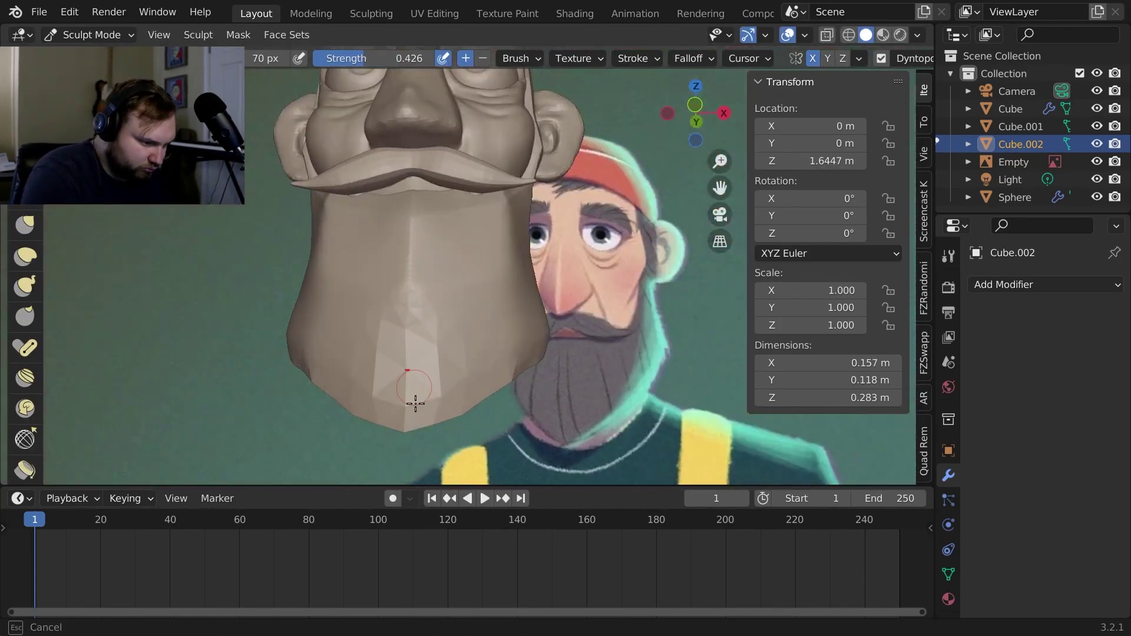
# Smooth the hard edges along the beard's front, lower corners and jaw sides
pyautogui.moveTo(412, 365); pyautogui.dragTo(415, 289, button='middle')
pyautogui.keyDown('shift'); pyautogui.moveTo(489, 288); pyautogui.dragTo(469, 335); pyautogui.keyUp('shift')
pyautogui.moveTo(470, 336); pyautogui.dragTo(472, 388, button='middle')
pyautogui.keyDown('shift'); pyautogui.moveTo(507, 330); pyautogui.dragTo(522, 316); pyautogui.keyUp('shift')
pyautogui.moveTo(523, 316); pyautogui.dragTo(632, 262, button='middle')
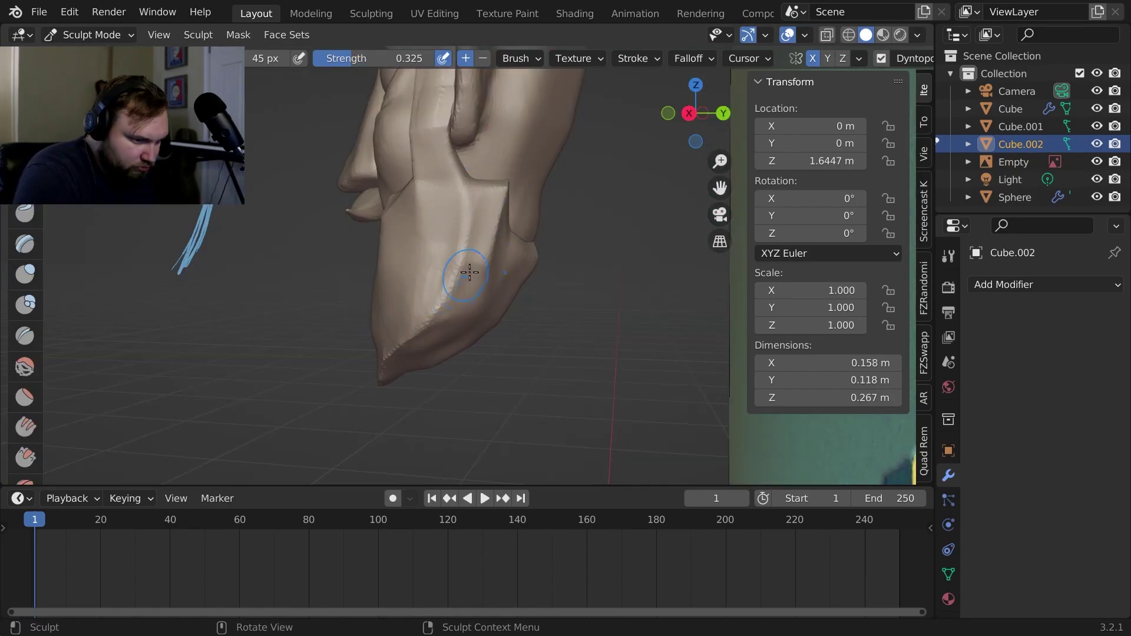
pyautogui.moveTo(469, 272); pyautogui.dragTo(494, 247, button='middle')
pyautogui.moveTo(494, 248)
pyautogui.keyDown('shift'); pyautogui.mouseDown()
pyautogui.moveTo(509, 227)
pyautogui.moveTo(471, 248)
pyautogui.mouseUp(); pyautogui.keyUp('shift')
# Even out the beard's lower edge and switch brushes to refine the front below the moustache
pyautogui.moveTo(471, 247); pyautogui.dragTo(439, 353, button='middle')
pyautogui.moveTo(439, 354); pyautogui.dragTo(424, 360)
pyautogui.moveTo(424, 360)
pyautogui.mouseDown(button='middle')
pyautogui.moveTo(457, 406)
pyautogui.moveTo(448, 309)
pyautogui.moveTo(459, 298)
pyautogui.moveTo(461, 324)
pyautogui.mouseUp(button='middle')
pyautogui.scroll(-3, 25, 310)
pyautogui.click(24, 249)
pyautogui.moveTo(501, 234); pyautogui.dragTo(477, 204, button='middle')
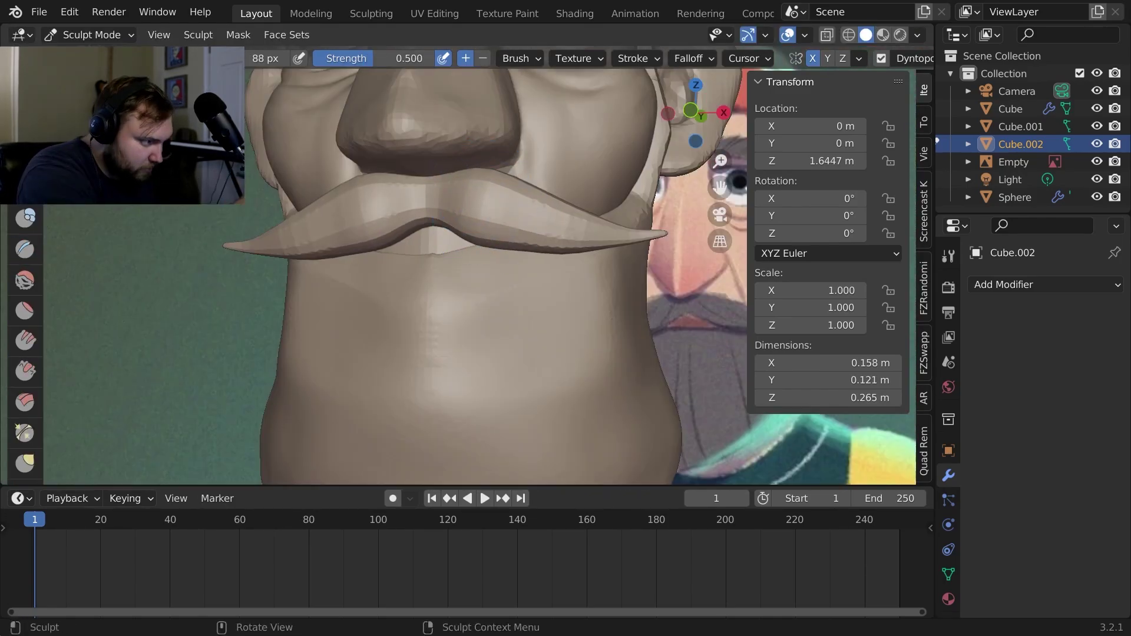
# Adjust the beard's overall outline with the Grab brush and soften its surface with the Smooth brush
pyautogui.moveTo(579, 203)
pyautogui.mouseDown(button='middle')
pyautogui.moveTo(454, 315)
pyautogui.moveTo(472, 260)
pyautogui.moveTo(454, 106)
pyautogui.moveTo(562, 150)
pyautogui.moveTo(475, 343)
pyautogui.moveTo(389, 192)
pyautogui.moveTo(492, 306)
pyautogui.moveTo(247, 345)
pyautogui.mouseUp(button='middle')
pyautogui.hotkey('shift', 's')
pyautogui.press('g')
pyautogui.scroll(-3, 492, 306)
pyautogui.scroll(3, 248, 345)
pyautogui.scroll(-4, 25, 353)
pyautogui.scroll(-6, 565, 323)
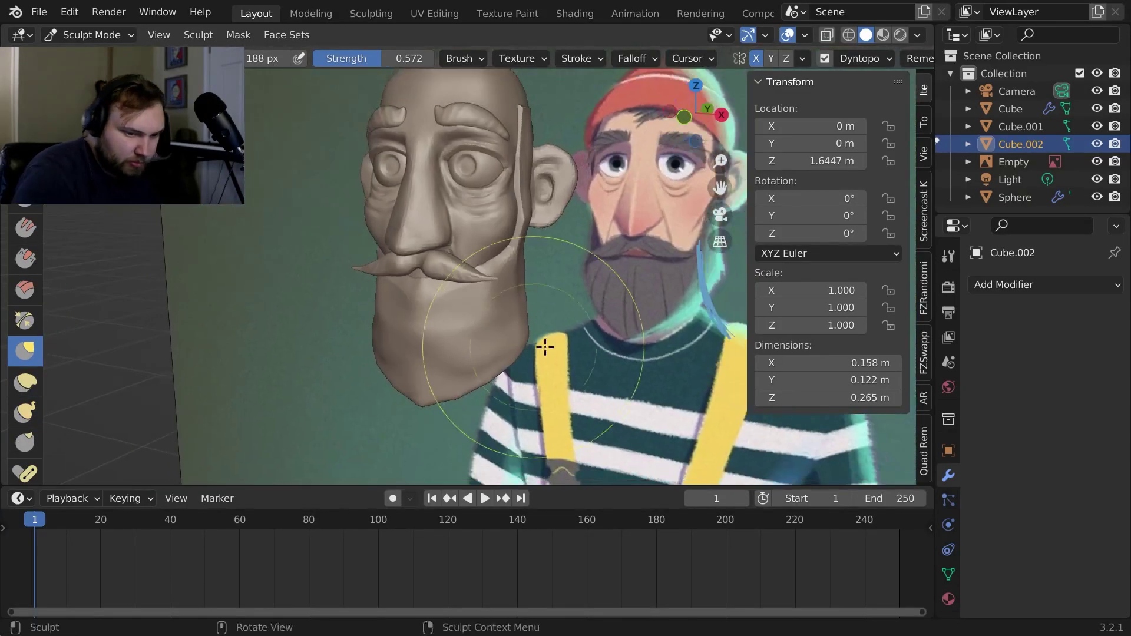
pyautogui.moveTo(568, 323); pyautogui.dragTo(568, 374, button='middle')
pyautogui.scroll(6, 485, 278)
pyautogui.hotkey('shift', 's')
pyautogui.moveTo(424, 283); pyautogui.dragTo(429, 330)
# Flatten and smooth the sideburns' upper ends so they blend into the temples
pyautogui.keyDown('shift'); pyautogui.moveTo(429, 247); pyautogui.dragTo(449, 359, button='middle'); pyautogui.keyUp('shift')
pyautogui.moveTo(468, 98); pyautogui.dragTo(462, 245, button='middle')
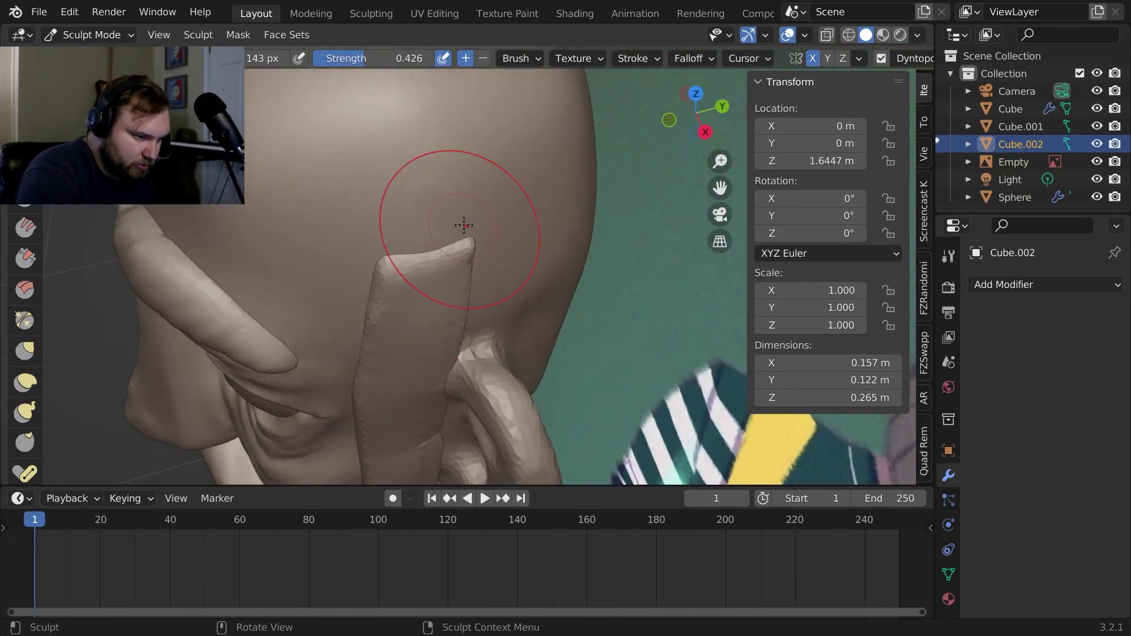
pyautogui.moveTo(461, 245); pyautogui.dragTo(459, 229)
pyautogui.moveTo(459, 229); pyautogui.dragTo(495, 194, button='middle')
pyautogui.moveTo(494, 283); pyautogui.dragTo(471, 195, button='middle')
pyautogui.press('f')
pyautogui.keyDown('shift'); pyautogui.moveTo(448, 330); pyautogui.dragTo(442, 377); pyautogui.keyUp('shift')
# Carve vertical strand grooves down the beard's front with a small subtracting brush
pyautogui.scroll(-4, 447, 377)
pyautogui.moveTo(518, 424); pyautogui.dragTo(447, 401, button='middle')
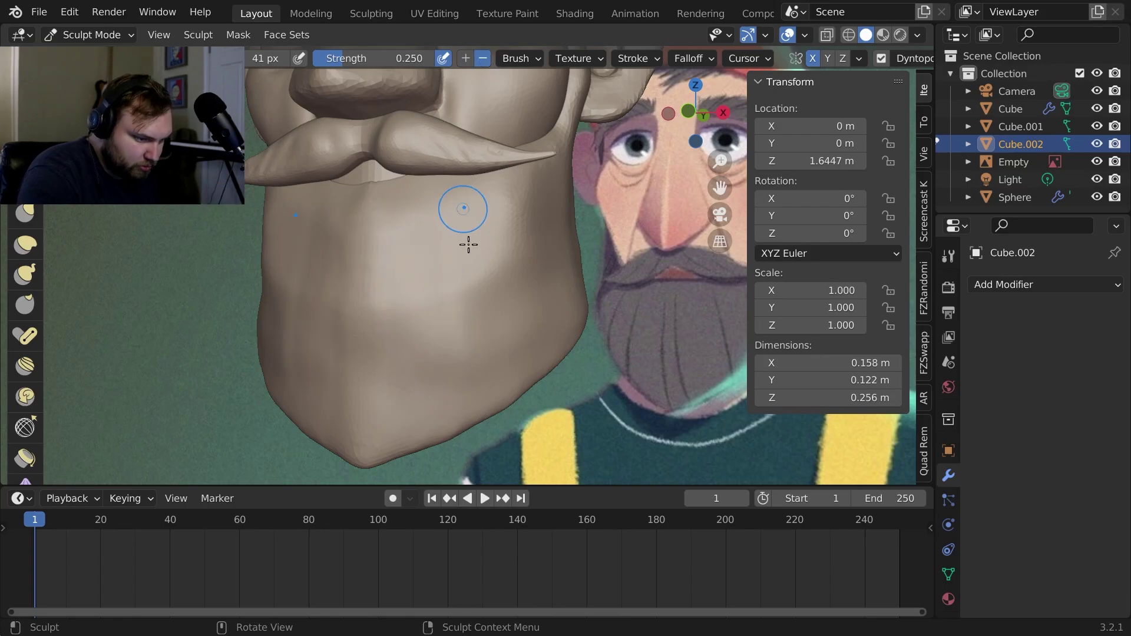
pyautogui.moveTo(468, 245)
pyautogui.mouseDown(button='middle')
pyautogui.moveTo(512, 255)
pyautogui.moveTo(530, 202)
pyautogui.moveTo(518, 259)
pyautogui.mouseUp(button='middle')
pyautogui.moveTo(519, 260); pyautogui.dragTo(438, 258, button='middle')
pyautogui.press('f')
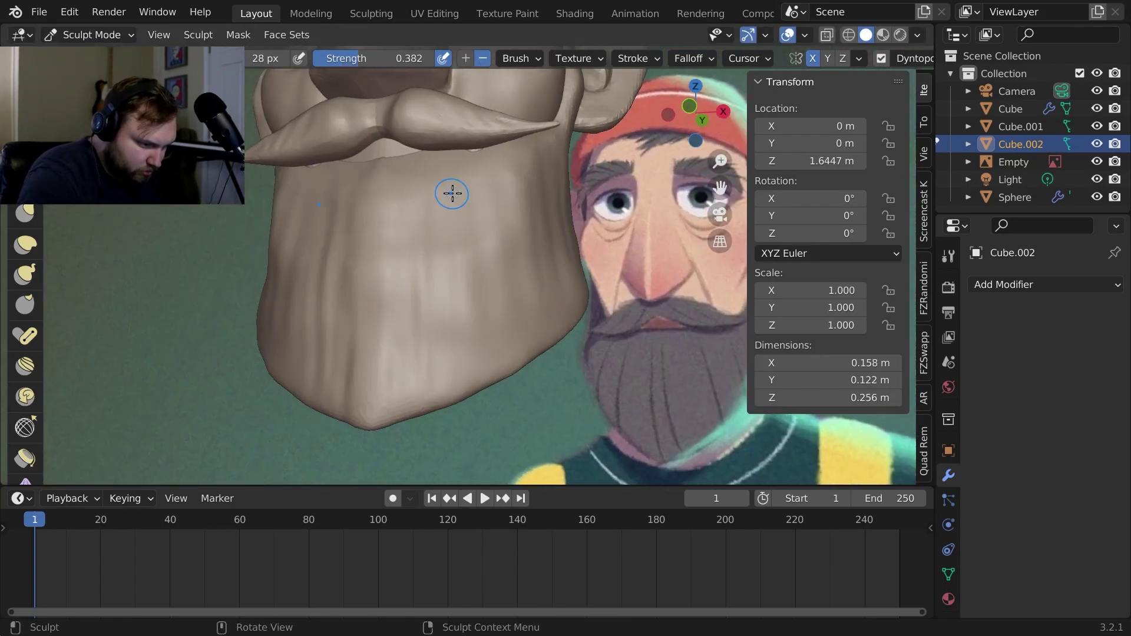
# Add finer hair strand grooves across the beard's front and sides with an 18 px brush
pyautogui.moveTo(583, 265)
pyautogui.mouseDown(button='middle')
pyautogui.moveTo(606, 288)
pyautogui.moveTo(507, 246)
pyautogui.mouseUp(button='middle')
pyautogui.moveTo(539, 207); pyautogui.dragTo(539, 176, button='middle')
pyautogui.moveTo(437, 194); pyautogui.dragTo(437, 197)
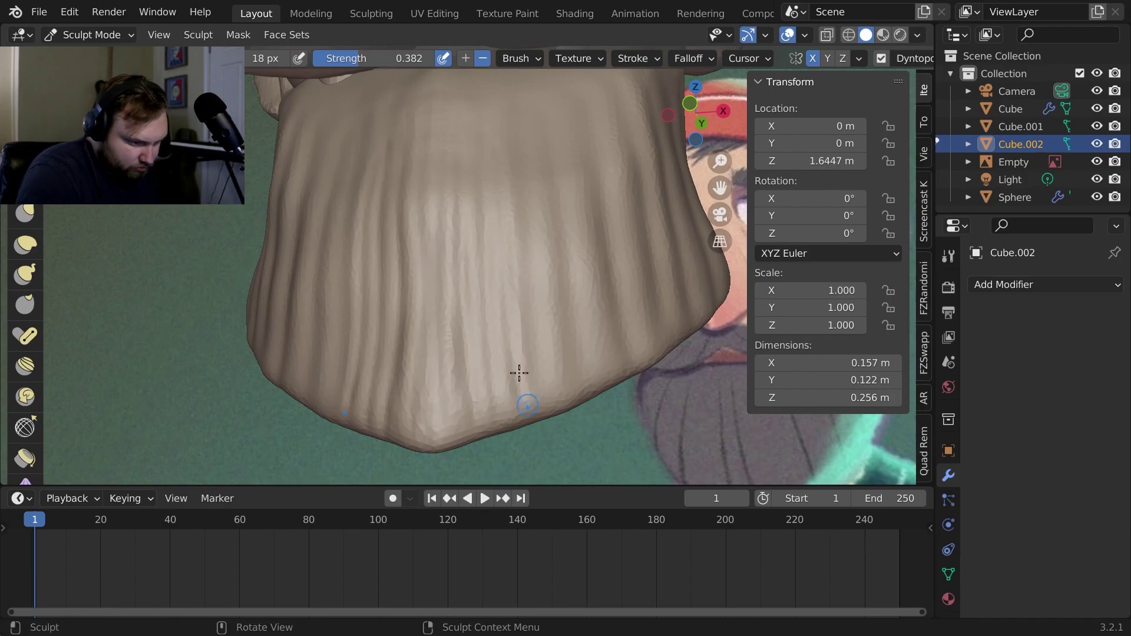
pyautogui.moveTo(518, 372)
pyautogui.mouseDown(button='middle')
pyautogui.moveTo(565, 238)
pyautogui.moveTo(560, 161)
pyautogui.moveTo(605, 258)
pyautogui.moveTo(565, 330)
pyautogui.moveTo(493, 96)
pyautogui.moveTo(553, 238)
pyautogui.moveTo(449, 290)
pyautogui.moveTo(502, 273)
pyautogui.moveTo(513, 147)
pyautogui.moveTo(407, 203)
pyautogui.mouseUp(button='middle')
pyautogui.moveTo(544, 239); pyautogui.dragTo(448, 259, button='middle')
pyautogui.scroll(-3, 448, 259)
pyautogui.moveTo(447, 259); pyautogui.dragTo(471, 222, button='middle')
pyautogui.scroll(-7, 531, 282)
pyautogui.moveTo(565, 324)
pyautogui.mouseDown(button='middle')
pyautogui.moveTo(584, 337)
pyautogui.moveTo(580, 328)
pyautogui.mouseUp(button='middle')
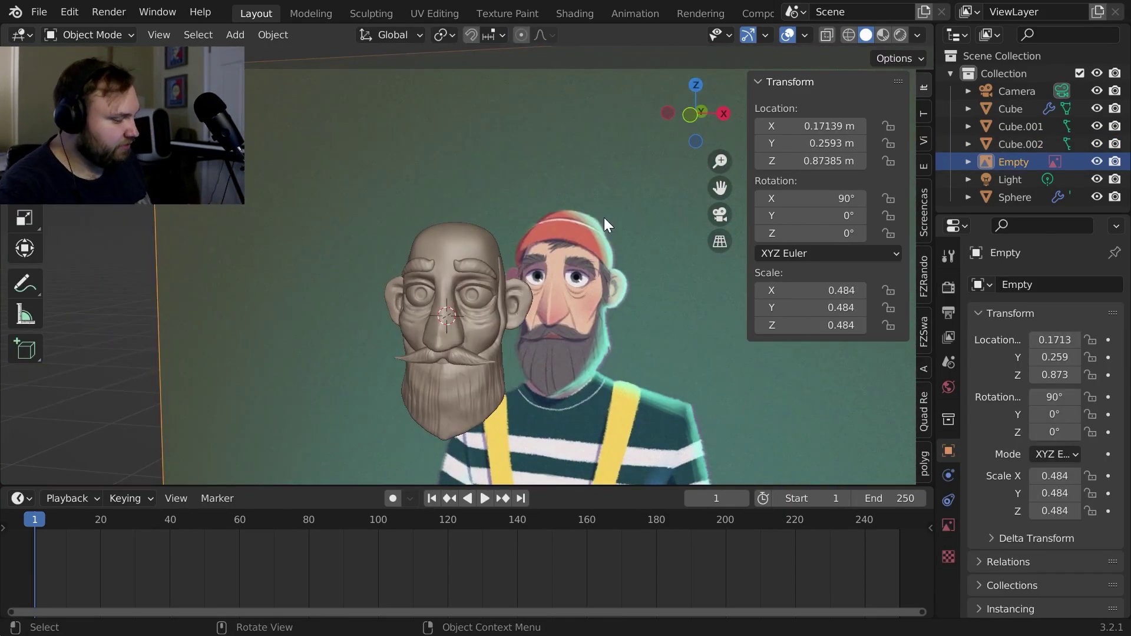
# Set the skin material's base colour by sampling the face in the concept art
pyautogui.moveTo(606, 242); pyautogui.dragTo(628, 254, button='middle')
pyautogui.scroll(4, 599, 249)
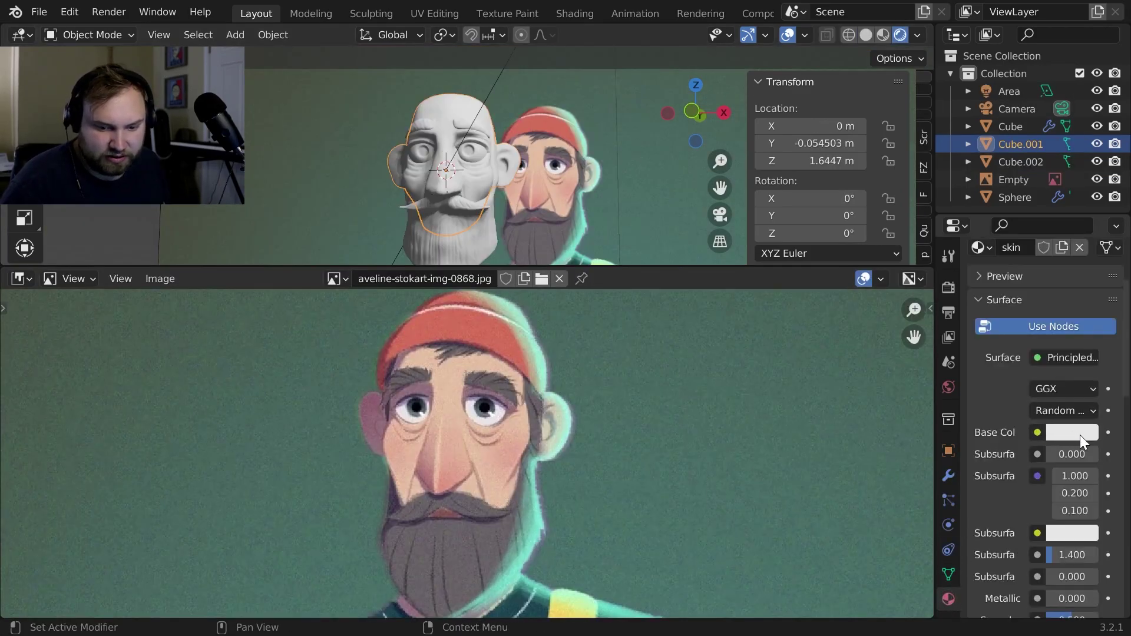
pyautogui.click(1079, 435)
pyautogui.click(1080, 355)
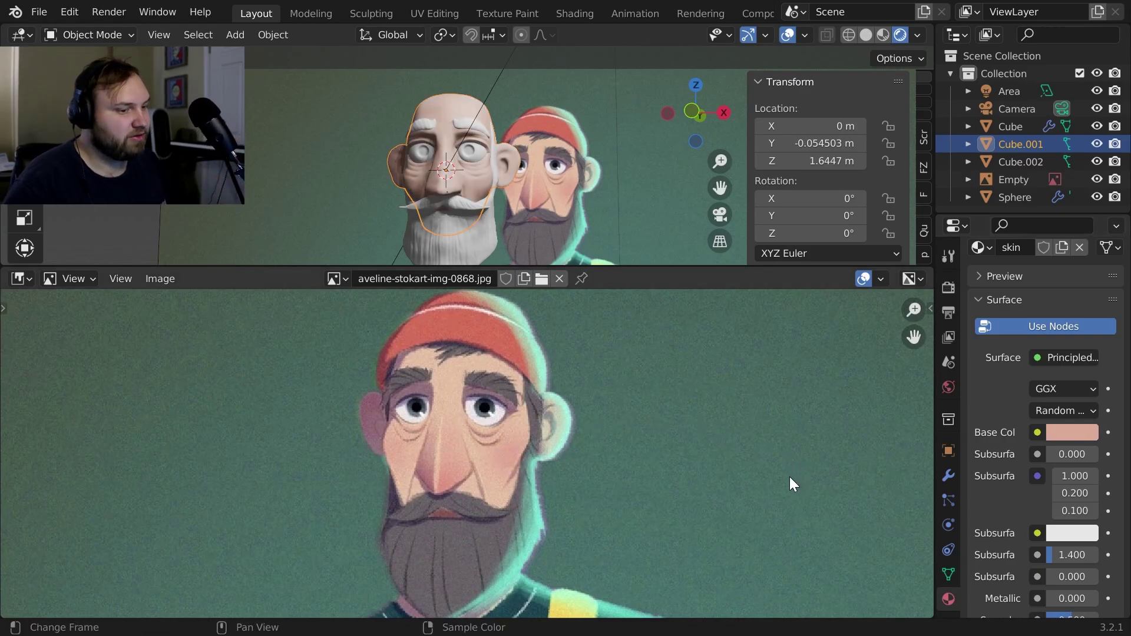
pyautogui.scroll(-4, 1072, 552)
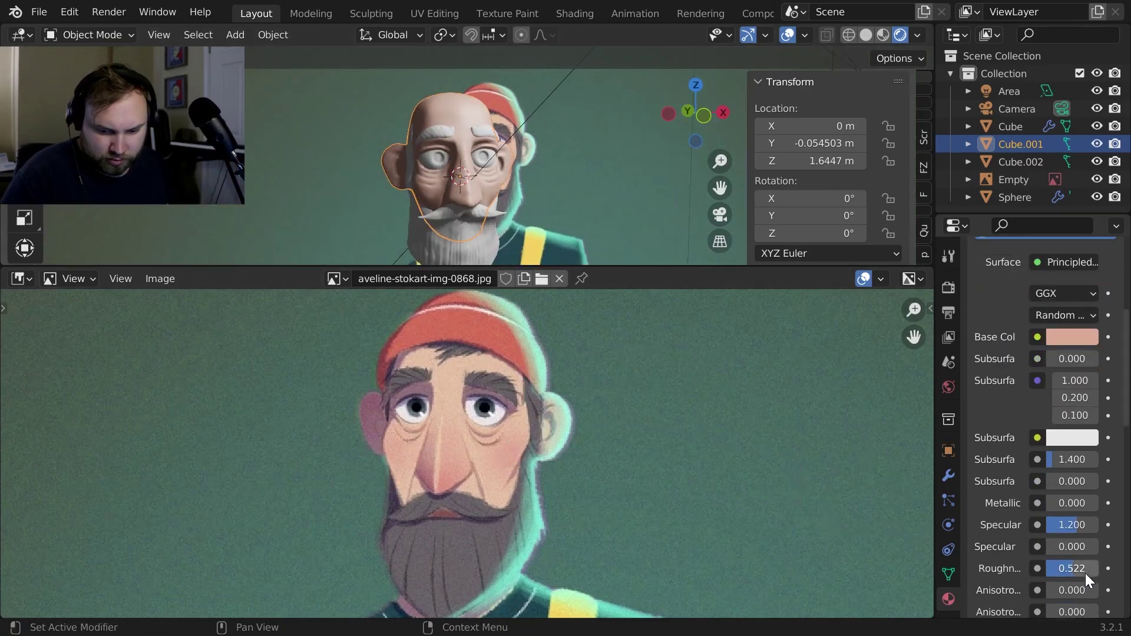
# Create a material named Hair for the beard and give it the concept art's dark grey beard colour
pyautogui.click(448, 242)
pyautogui.click(1045, 359)
pyautogui.click(1017, 360)
pyautogui.write('Hair')
pyautogui.click(1071, 544)
# Assign the existing Hair material to the eyebrows
pyautogui.click(436, 136)
pyautogui.click(979, 359)
pyautogui.click(816, 384)
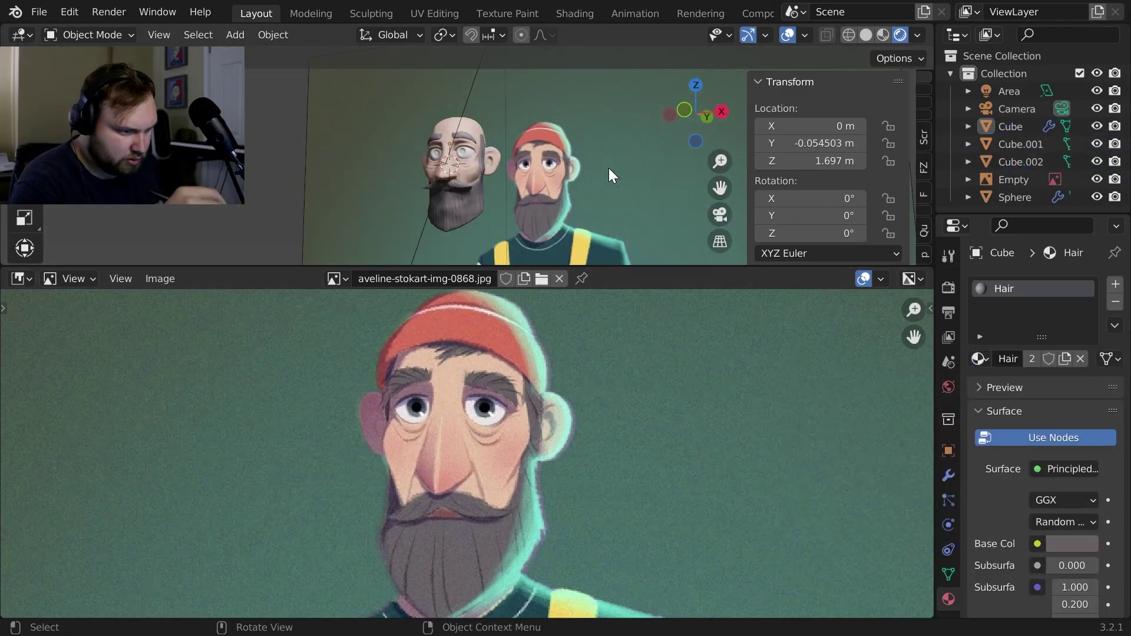
# Select the eyeballs, create a new material for them and rename it
pyautogui.scroll(5, 574, 171)
pyautogui.moveTo(471, 173); pyautogui.dragTo(532, 171)
pyautogui.rightClick(532, 171)
pyautogui.click(524, 174)
pyautogui.scroll(-3, 552, 174)
pyautogui.click(1037, 359)
pyautogui.click(1014, 358)
pyautogui.write('E')
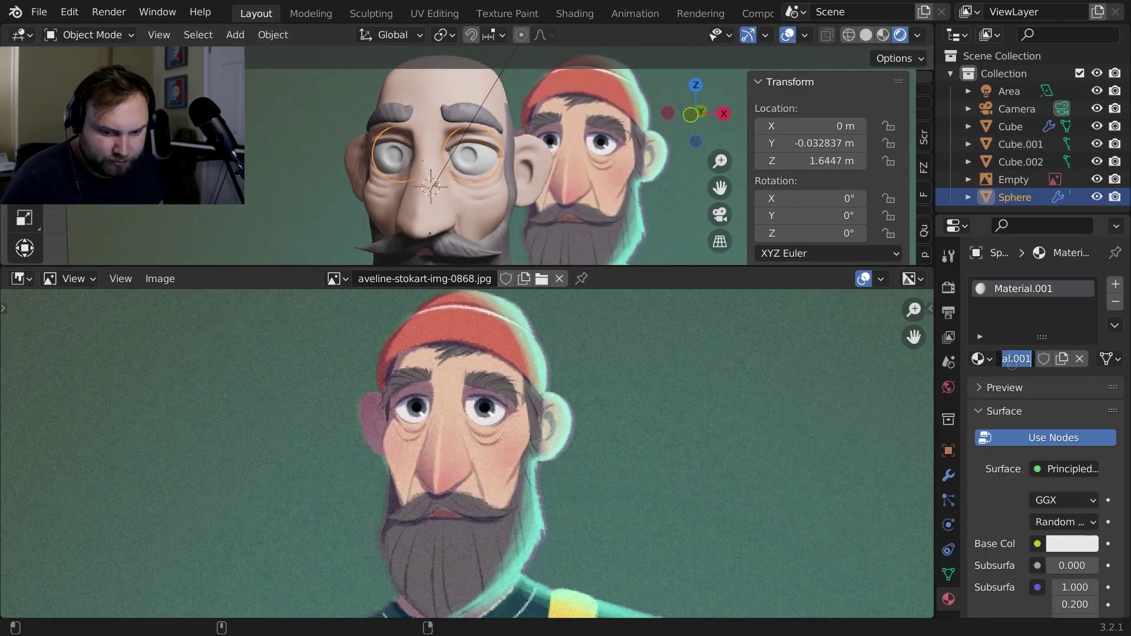
pyautogui.scroll(-8, 1072, 553)
pyautogui.scroll(8, 1056, 570)
# Add a second slot with a copy of the eye material named Eye Color and assign it to the iris faces
pyautogui.click(1115, 285)
pyautogui.click(980, 394)
pyautogui.click(830, 421)
pyautogui.click(1061, 394)
pyautogui.click(1014, 394)
pyautogui.write('Eye Color')
pyautogui.click(992, 416)
pyautogui.press('Tab')
# Give the Eye Color material a grey-blue base colour and add a third material slot to the eyeballs
pyautogui.scroll(-7, 1071, 518)
pyautogui.scroll(-4, 476, 154)
pyautogui.moveTo(476, 155); pyautogui.dragTo(481, 141, button='middle')
pyautogui.scroll(7, 1001, 412)
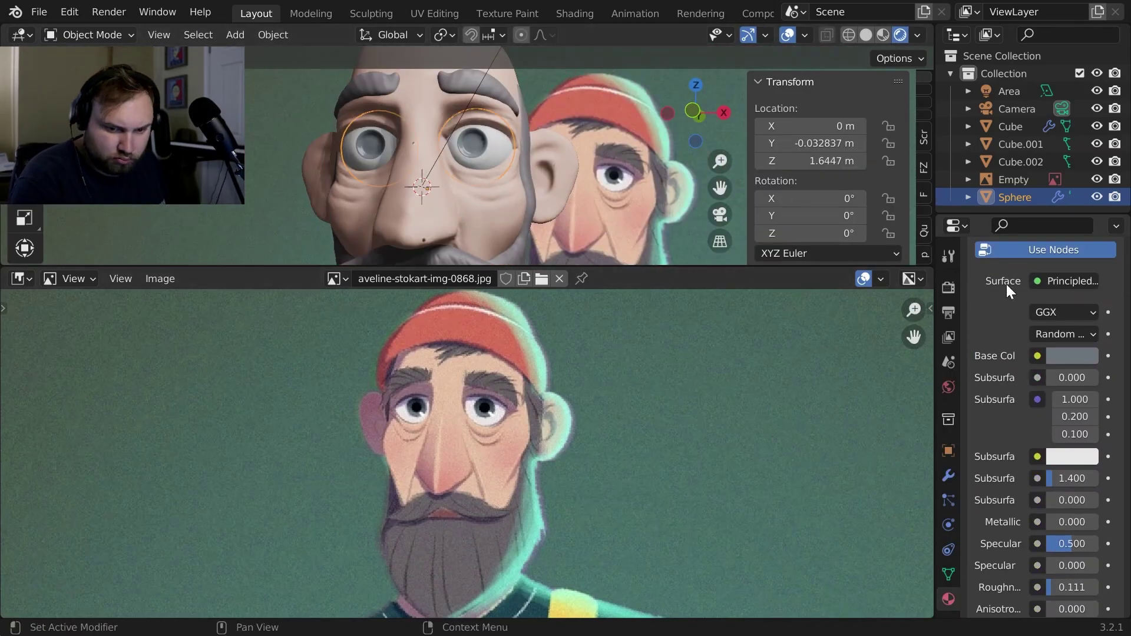
pyautogui.click(1115, 285)
pyautogui.click(979, 394)
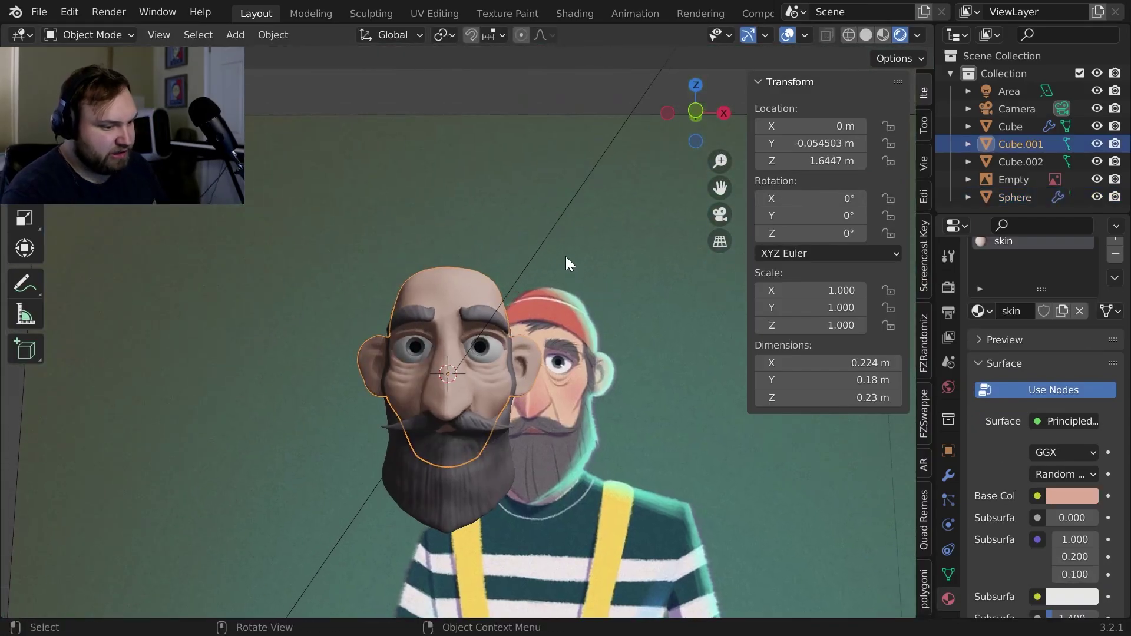
# Add a UV sphere and open its mesh for editing in the front view
pyautogui.hotkey('shift', 'a')
pyautogui.click(707, 103)
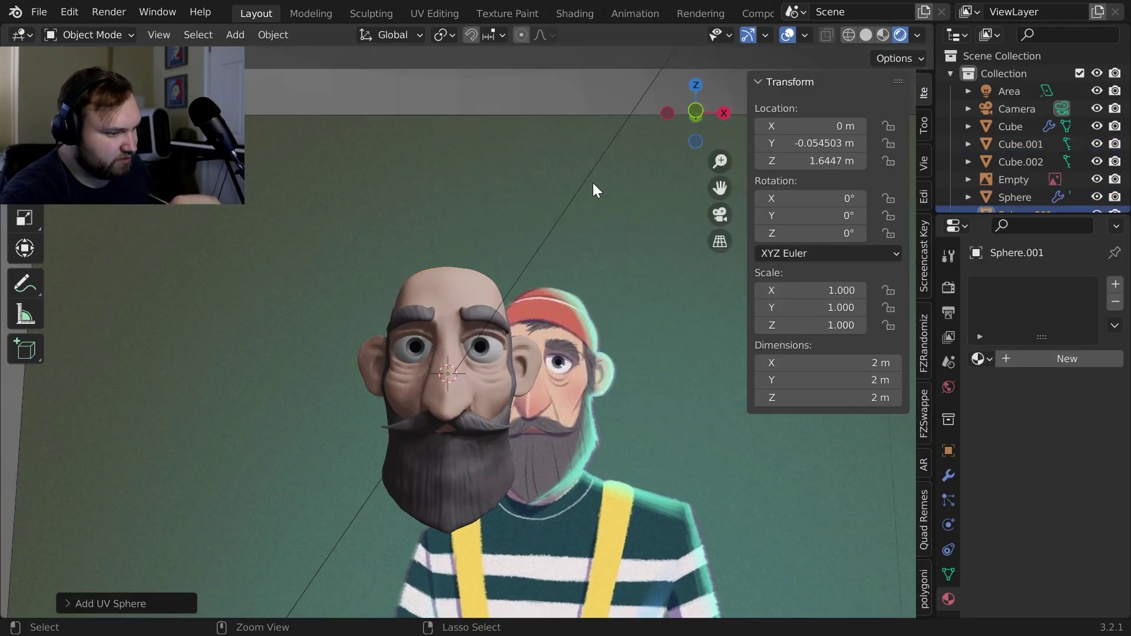
pyautogui.keyDown('ctrl'); pyautogui.moveTo(591, 180); pyautogui.dragTo(592, 277, button='middle'); pyautogui.keyUp('ctrl')
pyautogui.keyDown('alt'); pyautogui.moveTo(589, 253); pyautogui.dragTo(585, 237, button='middle'); pyautogui.keyUp('alt')
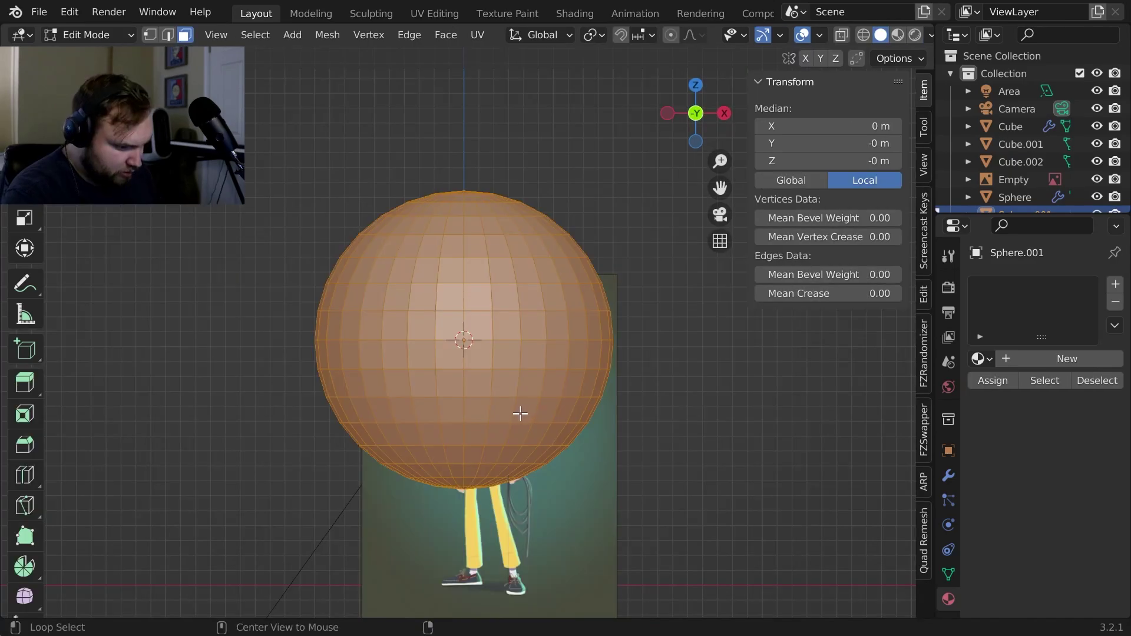
# Select a face ring on the sphere's lower half and scale it outward with proportional editing
pyautogui.keyDown('alt'); pyautogui.click(521, 419); pyautogui.keyUp('alt')
pyautogui.keyDown('alt'); pyautogui.click(521, 407); pyautogui.keyUp('alt')
pyautogui.click(671, 35)
pyautogui.press('s')
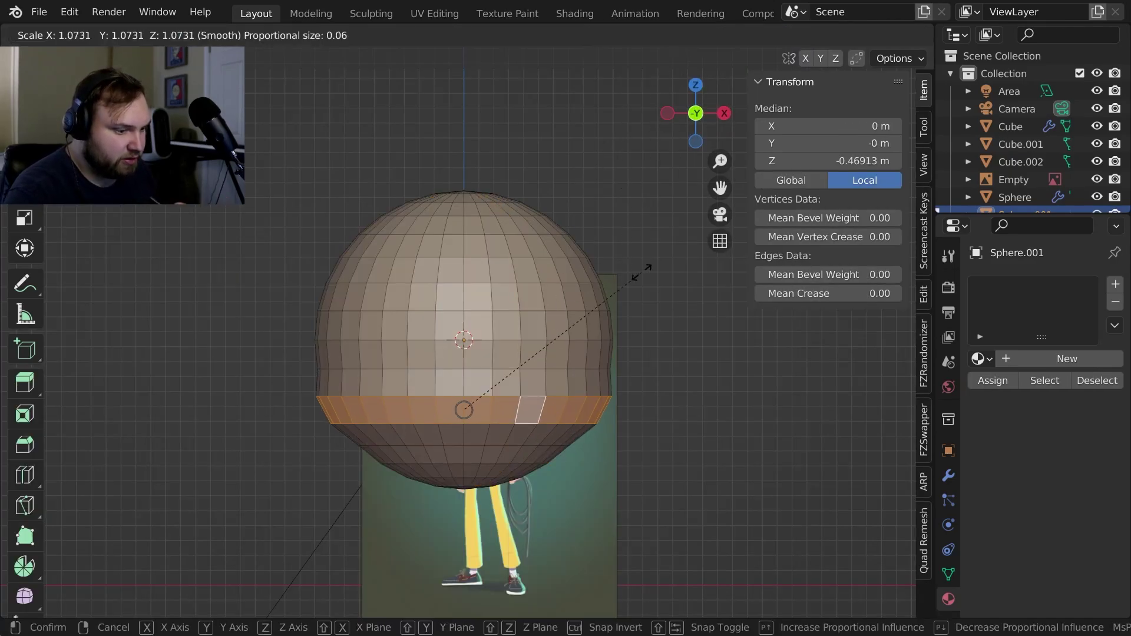
pyautogui.scroll(-3, 648, 294)
pyautogui.click(538, 449)
# Move the sphere's lower face ring along Z and adjust its width with Shrink/Fatten
pyautogui.press('g')
pyautogui.press('z')
pyautogui.hotkey('alt', 's')
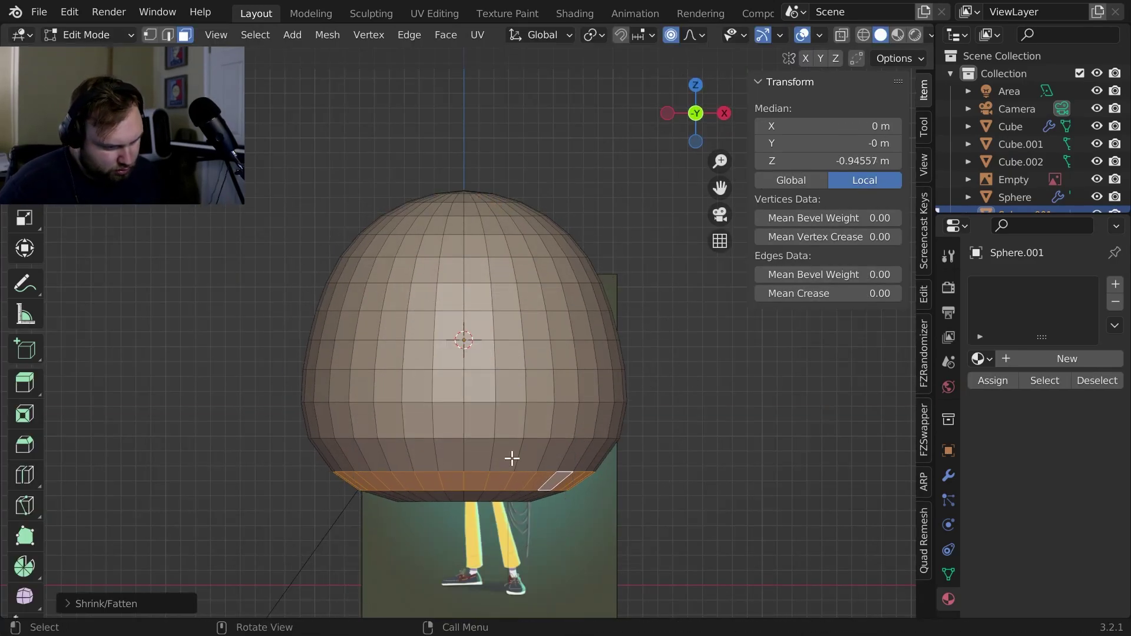
# Scale the lower face loops into a beanie brim and shift the brim's edge loop along Z
pyautogui.keyDown('alt'); pyautogui.keyDown('shift'); pyautogui.click(487, 451); pyautogui.keyUp('shift'); pyautogui.keyUp('alt')
pyautogui.press('s')
pyautogui.press('z')
pyautogui.press('s')
pyautogui.moveTo(636, 343); pyautogui.dragTo(588, 247, button='middle')
pyautogui.keyDown('alt'); pyautogui.click(502, 399); pyautogui.keyUp('alt')
pyautogui.press('g')
pyautogui.press('z')
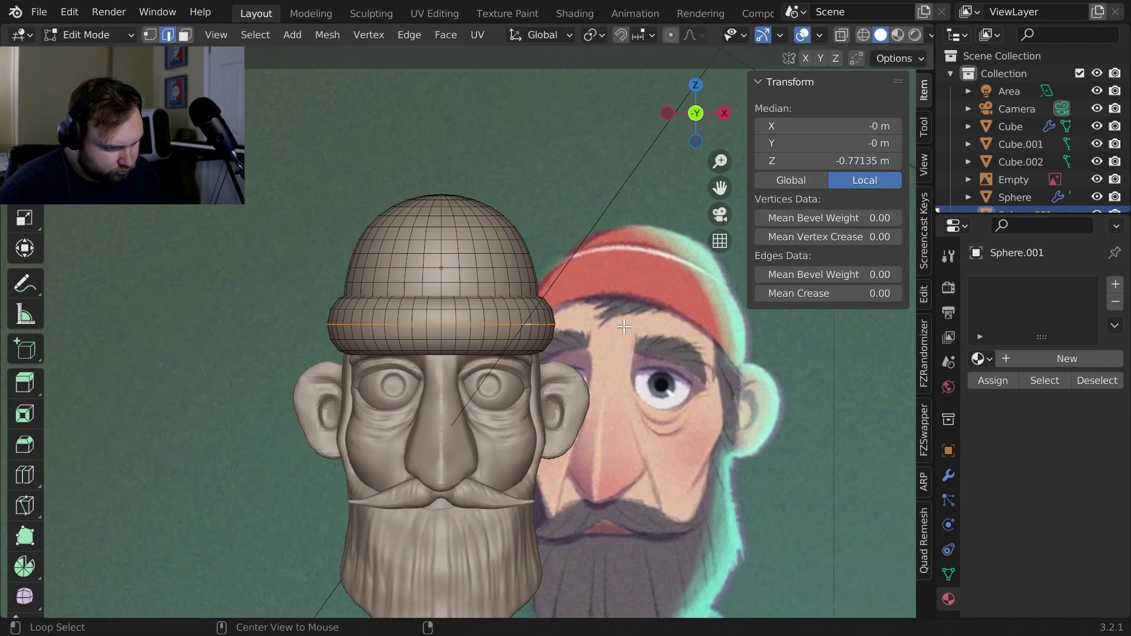
# Rotate the beanie about the X axis to about -21.5° and check the tilt from the side
pyautogui.press('Tab')
pyautogui.press('r')
pyautogui.press('x')
pyautogui.click(588, 204)
pyautogui.press('KP_3')
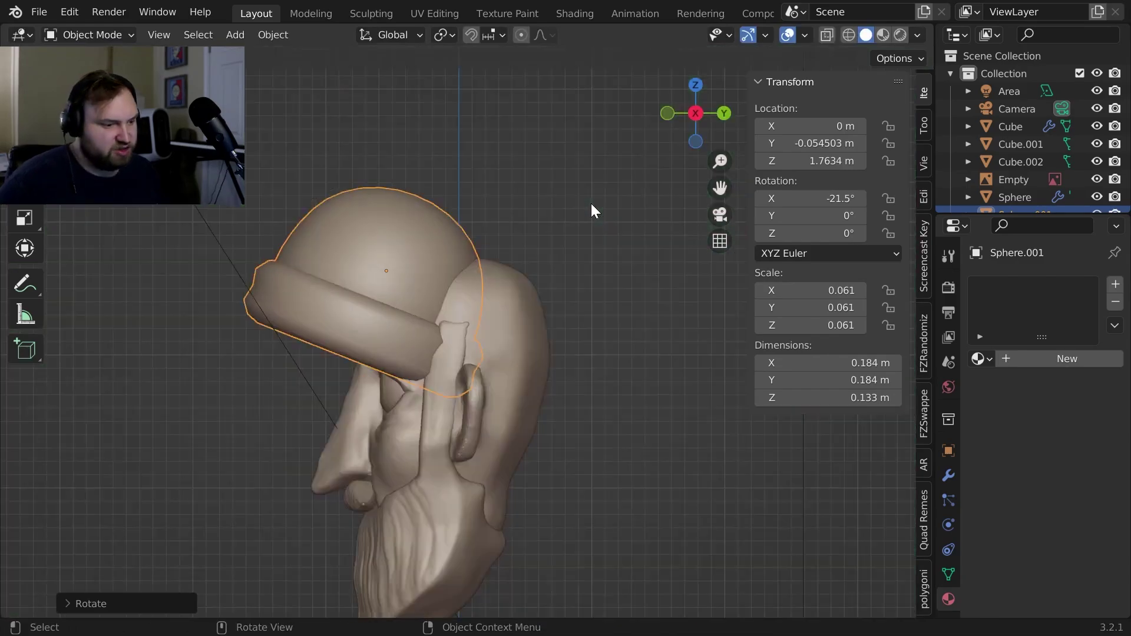
# Move the beanie back onto the head and scale the object to about 0.058
pyautogui.press('g')
pyautogui.click(507, 235)
pyautogui.press('s')
pyautogui.click(586, 253)
# Scale the beanie's mesh in Edit Mode from the front to fit the head
pyautogui.press('KP_1')
pyautogui.press('Tab')
pyautogui.press('s')
pyautogui.click(622, 226)
pyautogui.moveTo(622, 226); pyautogui.dragTo(517, 270, button='middle')
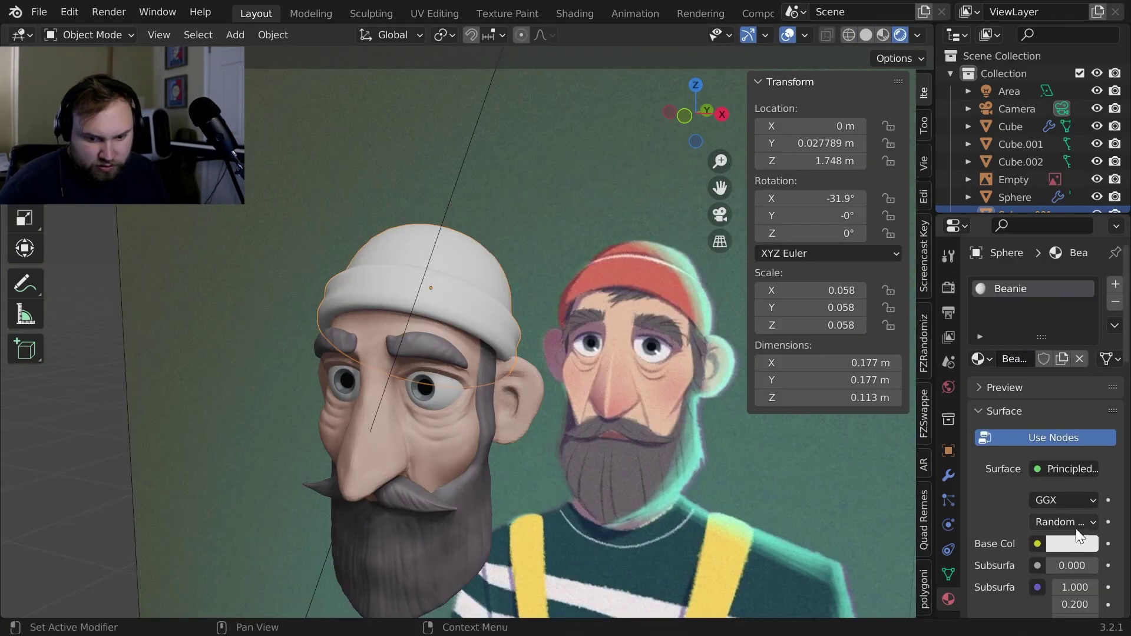
# Set the beanie material's base colour by sampling the red of the hat in the concept art
pyautogui.click(1075, 540)
pyautogui.click(1082, 465)
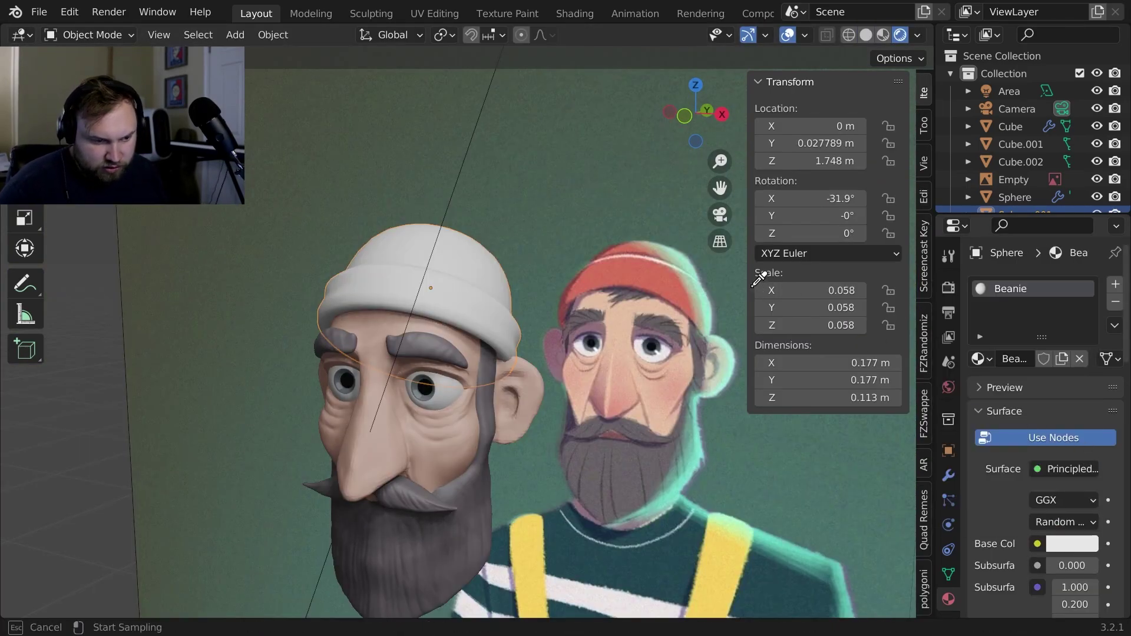
pyautogui.click(662, 277)
# Set the Beanie material's roughness to 0.978, specular to 0 and sheen to 3
pyautogui.scroll(-10, 1013, 539)
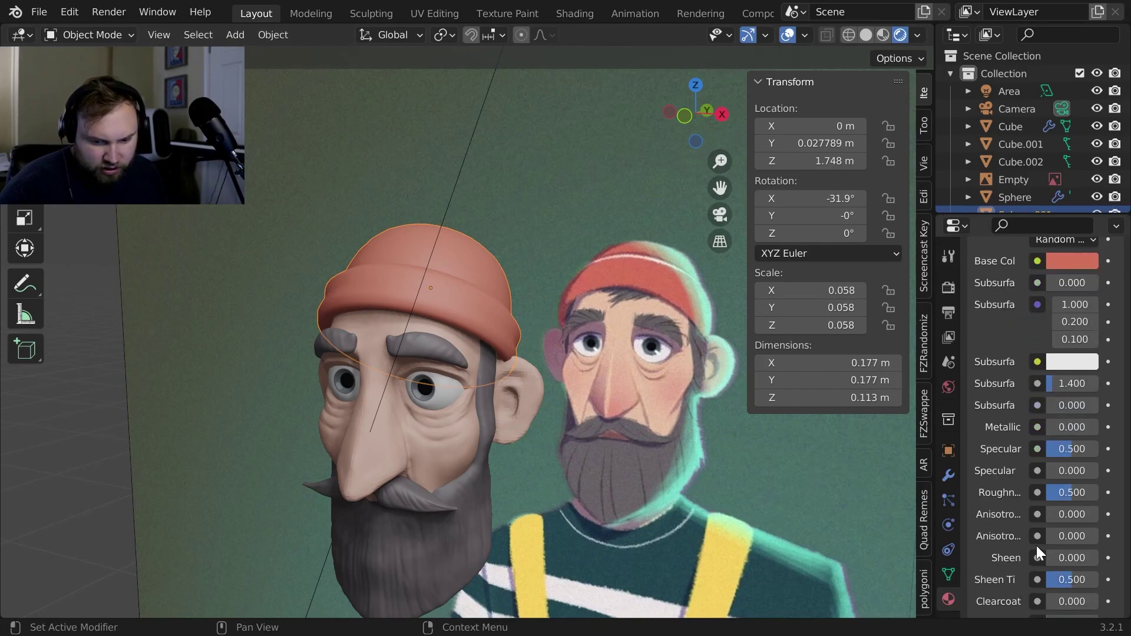
pyautogui.moveTo(1090, 493); pyautogui.dragTo(1097, 492)
pyautogui.moveTo(1078, 449); pyautogui.dragTo(1046, 448)
pyautogui.scroll(-3, 1080, 588)
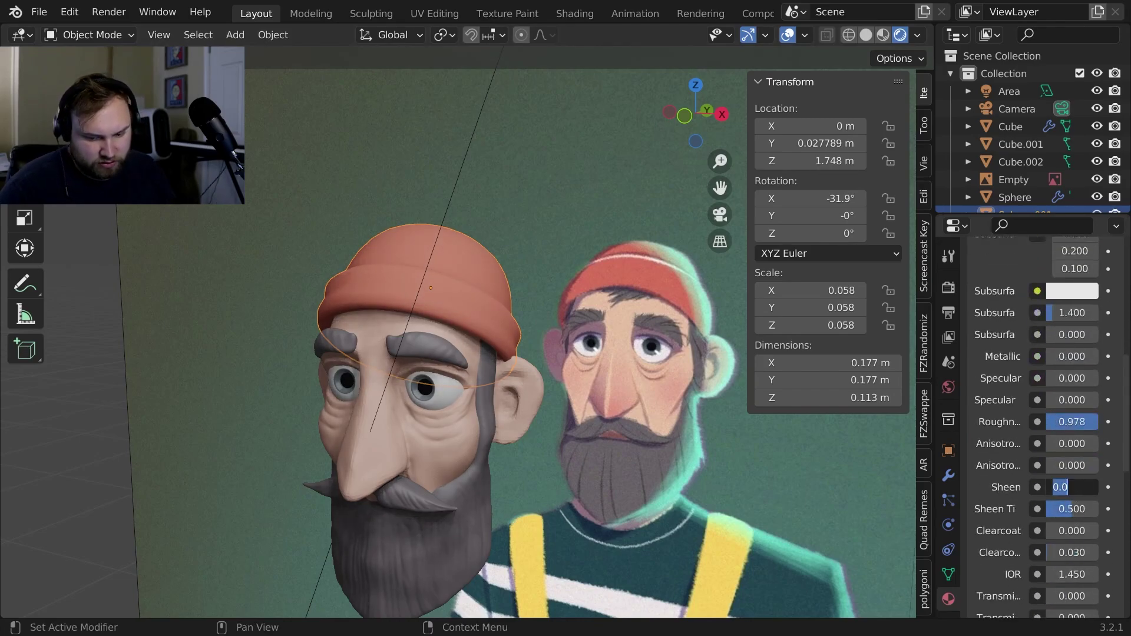
pyautogui.click(1076, 491)
pyautogui.write('2')
pyautogui.write('3')
pyautogui.press('Return')
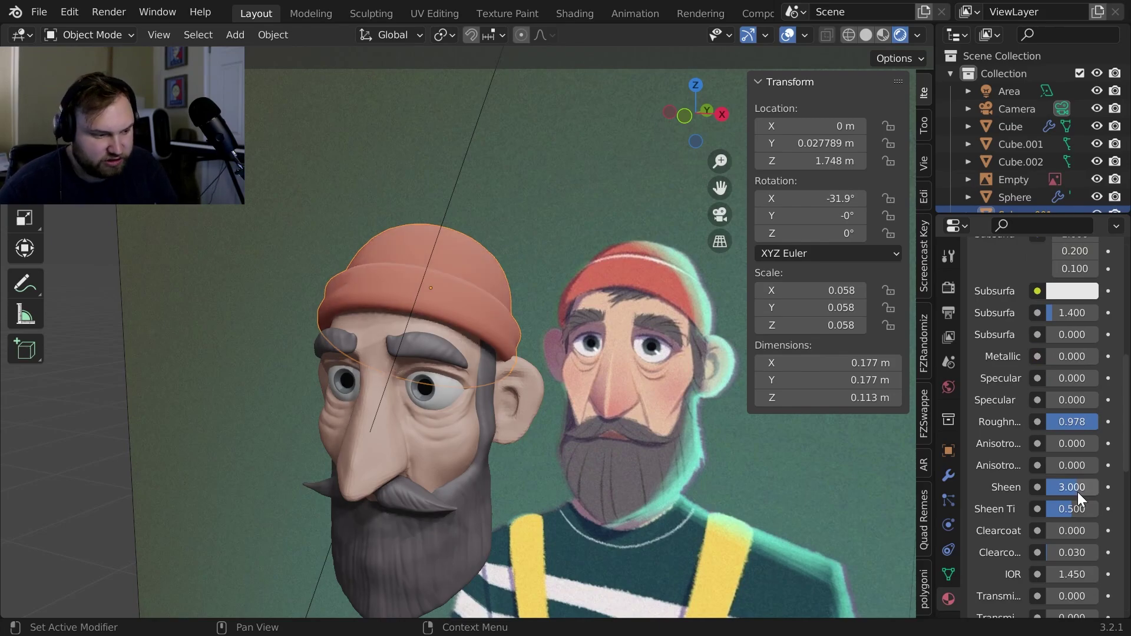
# Move the area light to about X 0.37 m, Y -0.59 m, Z 2.17 m and aim it at the head
pyautogui.moveTo(518, 359)
pyautogui.mouseDown(button='middle')
pyautogui.moveTo(612, 432)
pyautogui.moveTo(578, 405)
pyautogui.moveTo(569, 370)
pyautogui.moveTo(590, 383)
pyautogui.moveTo(557, 318)
pyautogui.moveTo(552, 217)
pyautogui.moveTo(509, 356)
pyautogui.mouseUp(button='middle')
pyautogui.click(530, 141)
pyautogui.press('g')
pyautogui.press('z')
pyautogui.press('z')
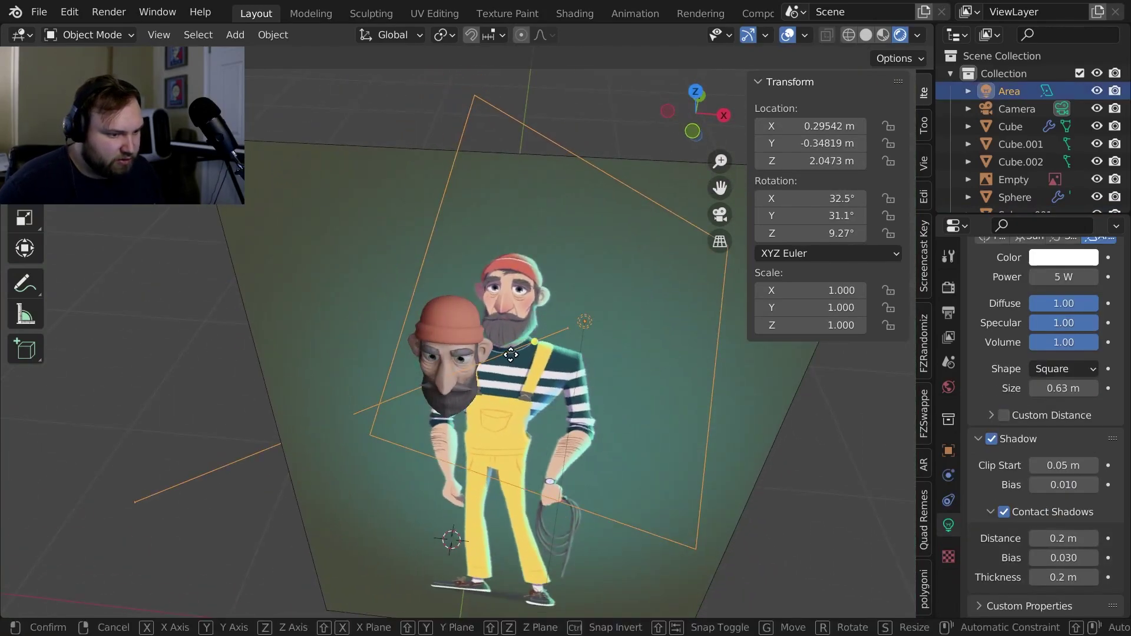
pyautogui.click(578, 372)
pyautogui.press('g')
pyautogui.hotkey('shift', 'z')
pyautogui.click(582, 448)
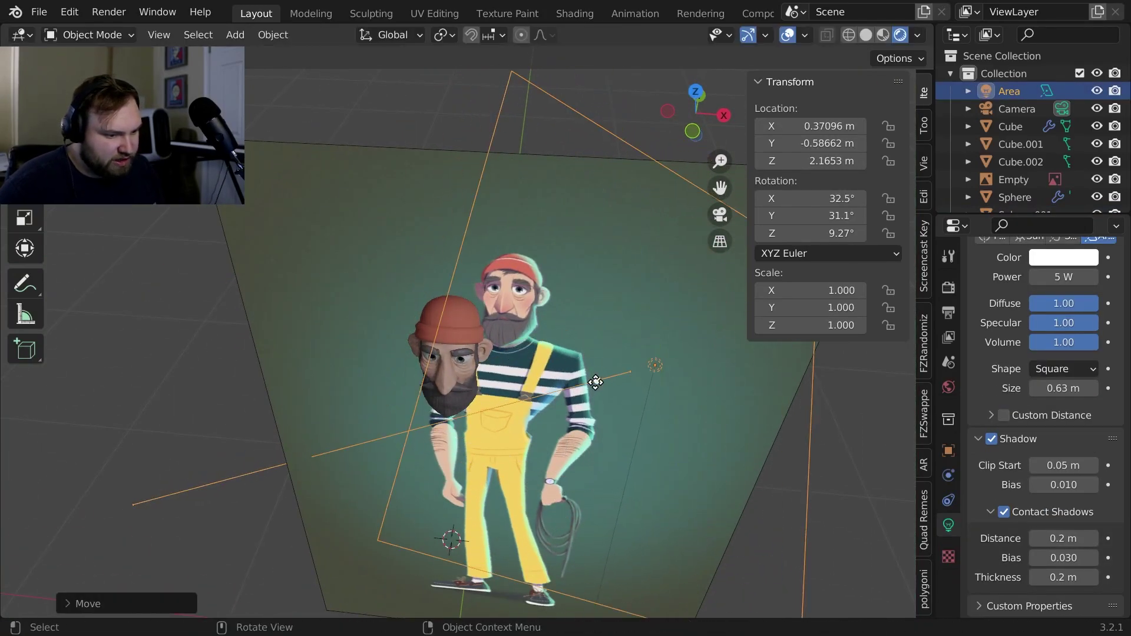
pyautogui.moveTo(596, 382); pyautogui.dragTo(470, 383)
# Duplicate the area light and move the copy behind the head to about X 0.26 m, Y 0.30 m, Z 1.77 m
pyautogui.moveTo(464, 372); pyautogui.dragTo(412, 373, button='middle')
pyautogui.hotkey('shift', 'd')
pyautogui.click(705, 420)
pyautogui.scroll(-5, 706, 420)
pyautogui.press('g')
pyautogui.click(517, 385)
pyautogui.moveTo(517, 386); pyautogui.dragTo(629, 406, button='middle')
pyautogui.press('g')
pyautogui.click(543, 398)
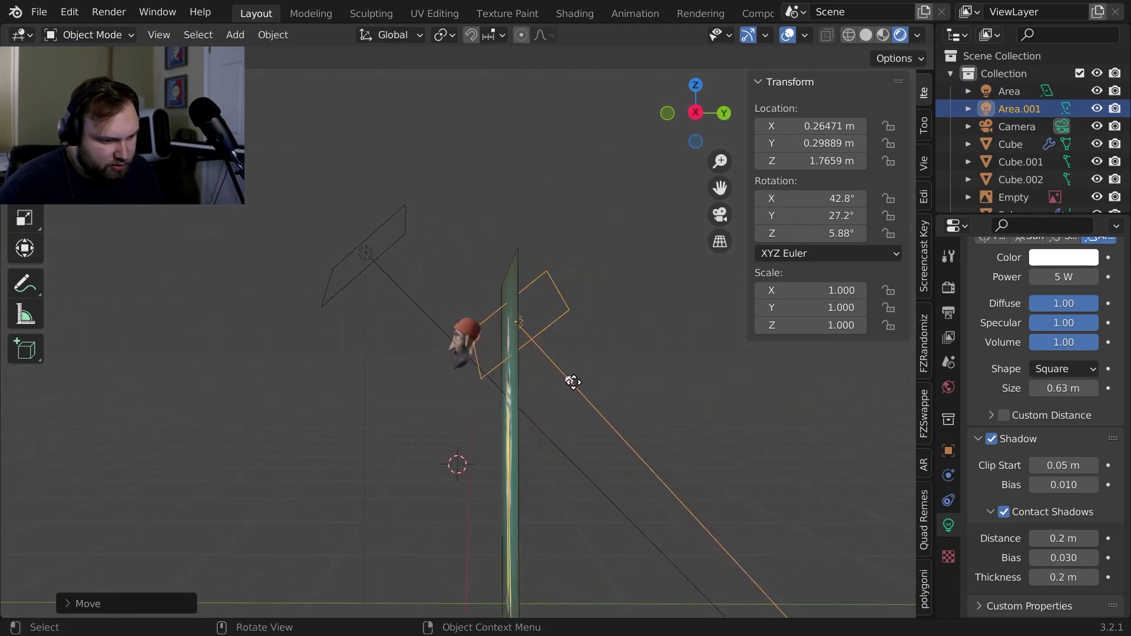
# Aim the rear light at the head, shift it to about X 0.38 m, Y 0.32 m, Z 1.75 m and fine-tune its rotation freely
pyautogui.moveTo(469, 339); pyautogui.dragTo(471, 336)
pyautogui.moveTo(551, 353); pyautogui.dragTo(588, 331, button='middle')
pyautogui.scroll(7, 694, 386)
pyautogui.press('g')
pyautogui.click(639, 340)
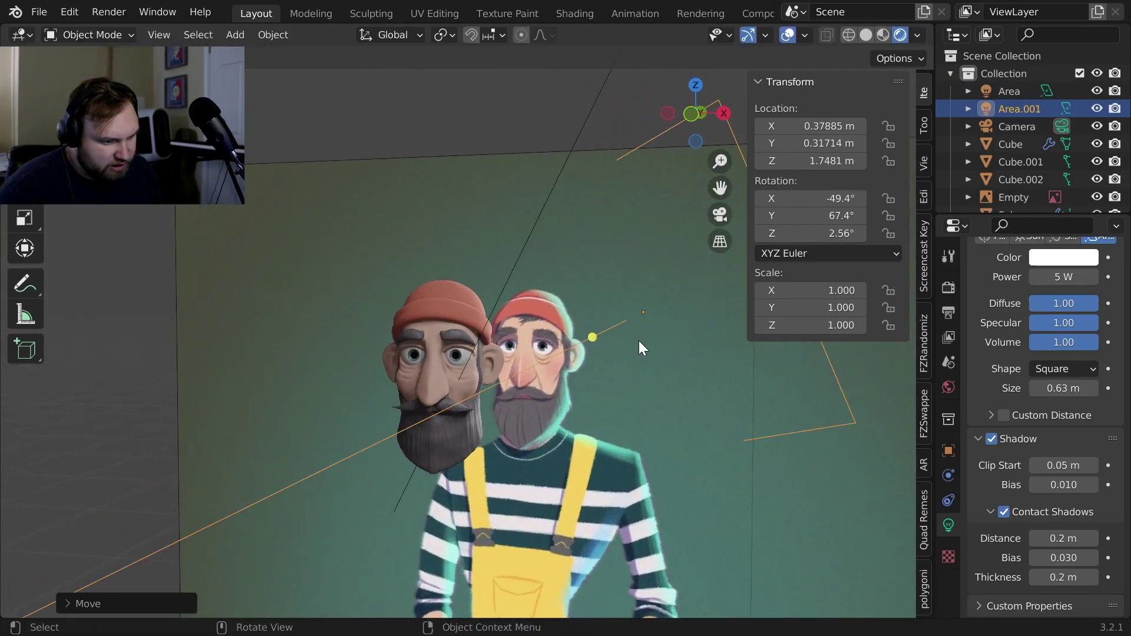
pyautogui.press('r')
pyautogui.press('r')
pyautogui.click(644, 360)
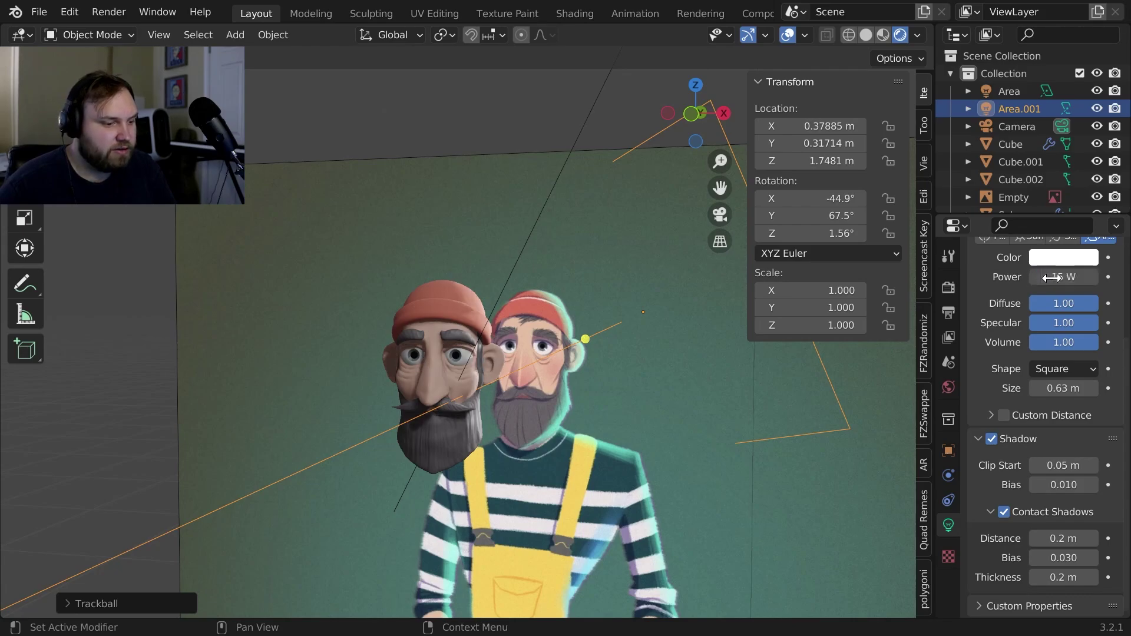
# Deselect the rear light and examine how the lighting falls on the head from several angles
pyautogui.moveTo(568, 324); pyautogui.dragTo(553, 256, button='middle')
pyautogui.click(603, 317)
pyautogui.moveTo(620, 231); pyautogui.dragTo(570, 222, button='middle')
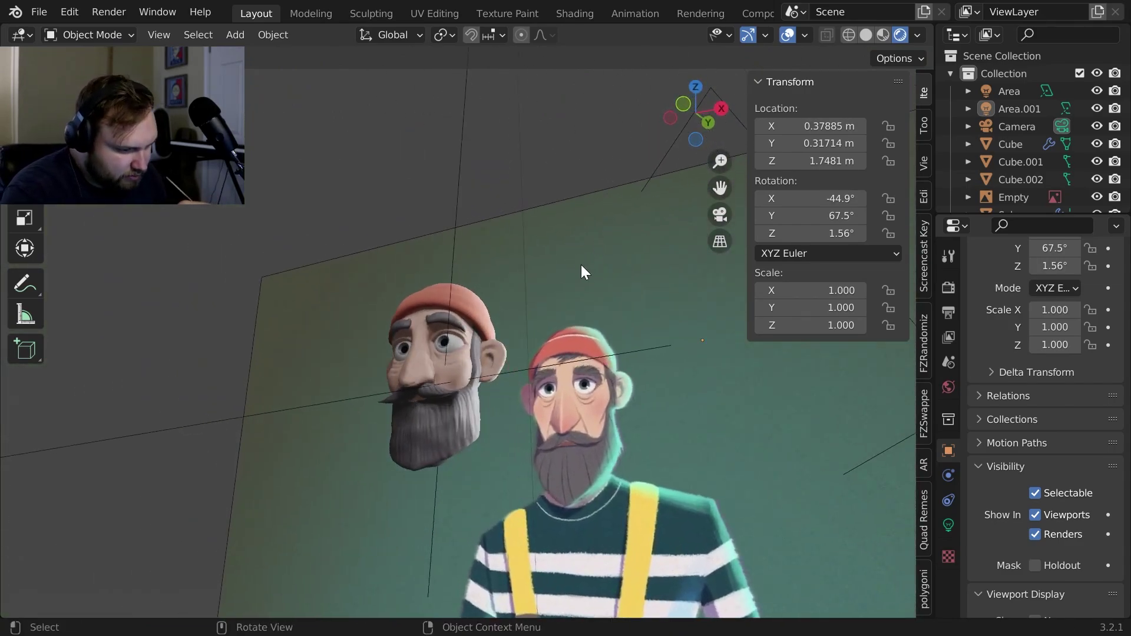
pyautogui.moveTo(579, 274); pyautogui.dragTo(613, 296, button='middle')
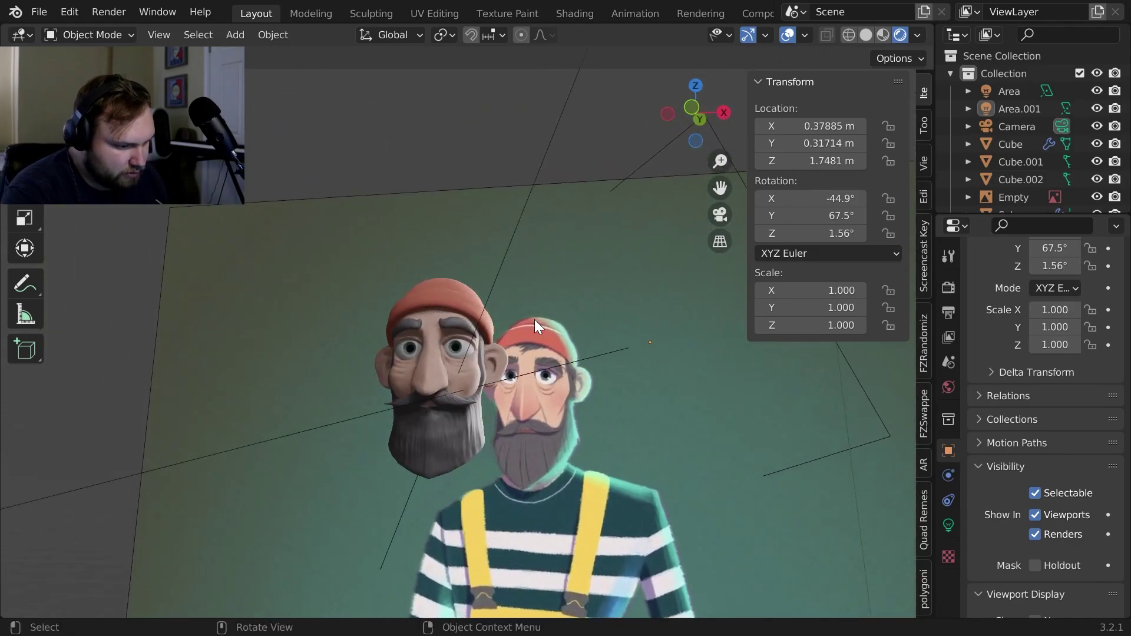